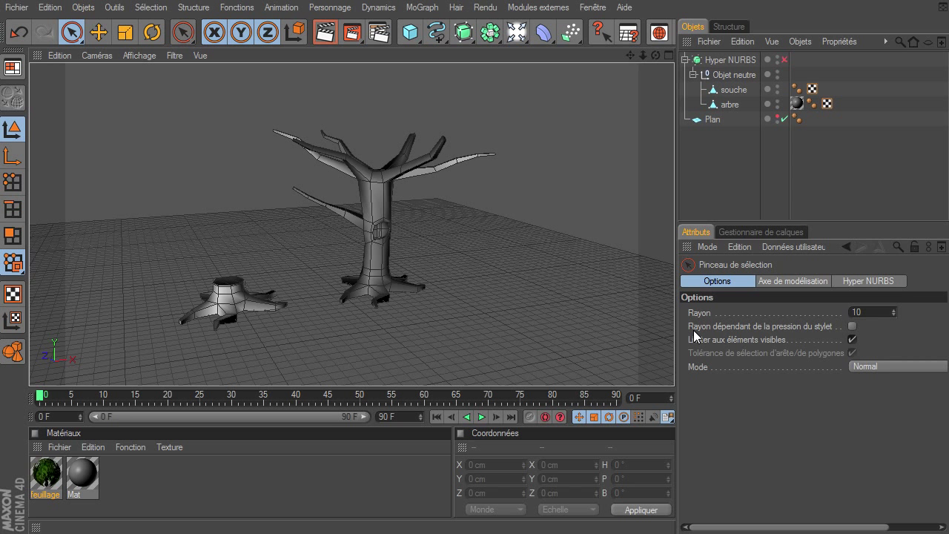
Step: Select the feuillage and Mat materials in the Material Manager and delete them
left_click_drag(167, 480, 43, 500)
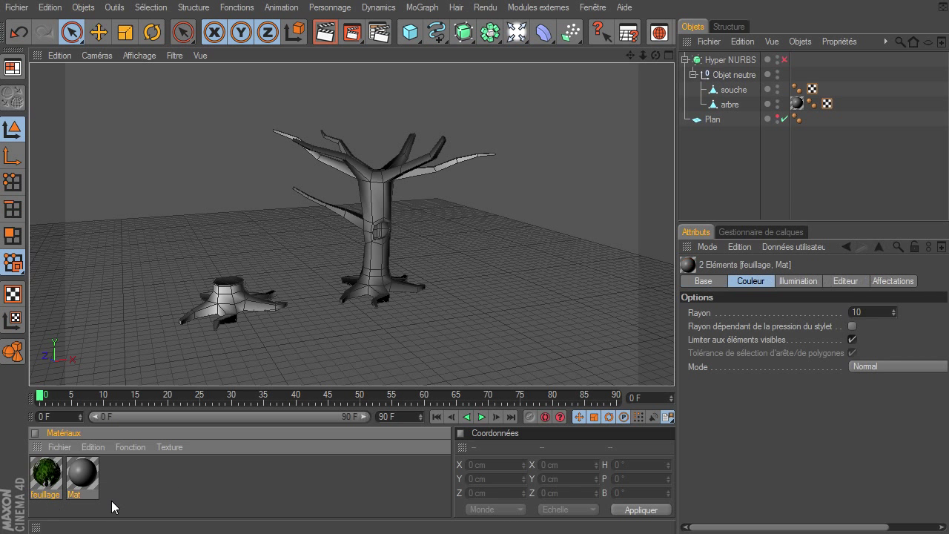
left_click(229, 511)
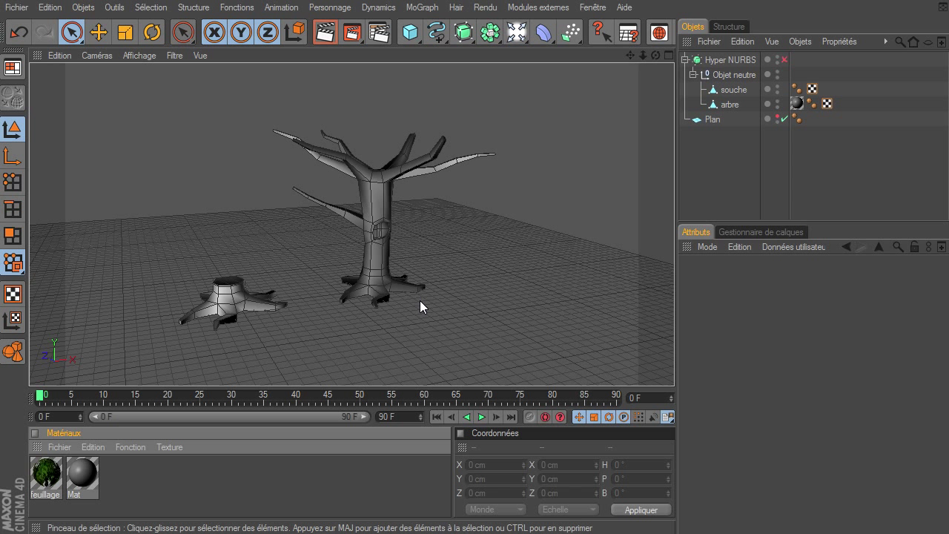
left_click_drag(129, 479, 41, 491)
key("Delete")
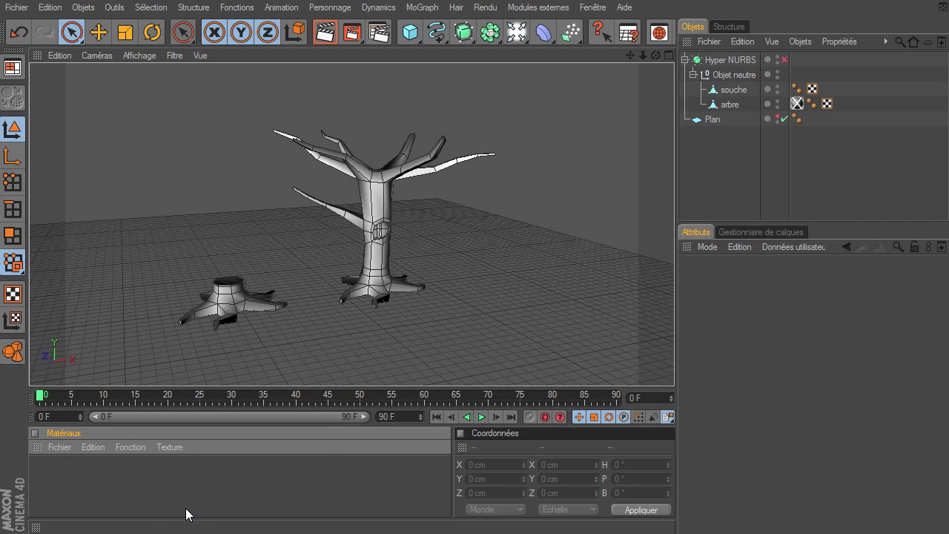
Step: Delete souche, Plan and Objet neutre, and move arbre directly under Hyper NURBS
left_click(728, 90)
key("Delete")
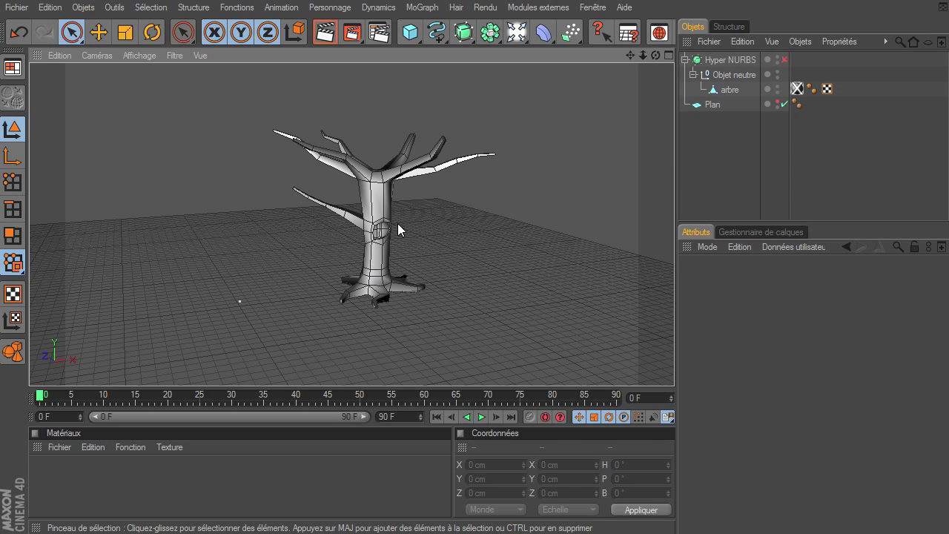
left_click(705, 106)
key("Delete")
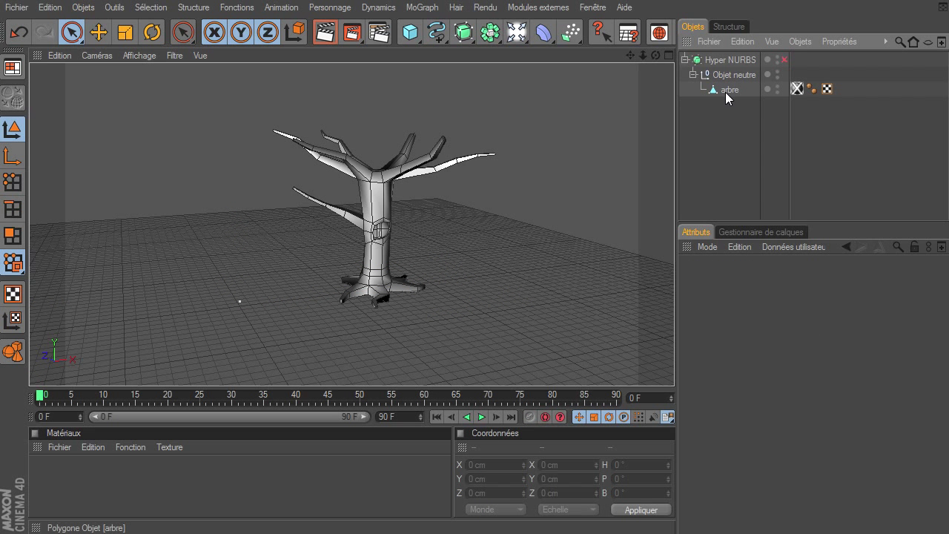
left_click_drag(725, 91, 737, 69)
left_click(740, 90)
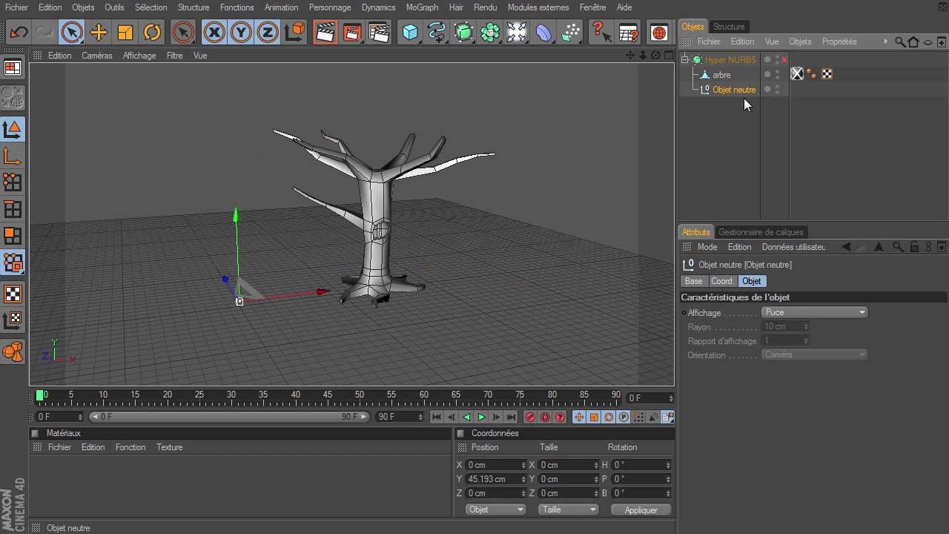
key("Delete")
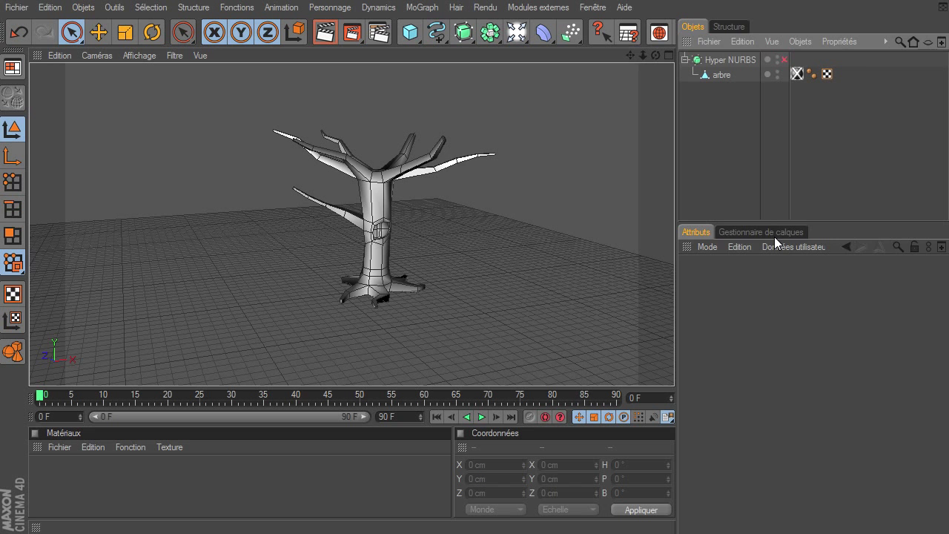
Step: Unhide the hidden layer, then delete the randomization effector, branche cloner, domaine feuillage and arbre's tag
left_click(774, 234)
left_click(770, 275)
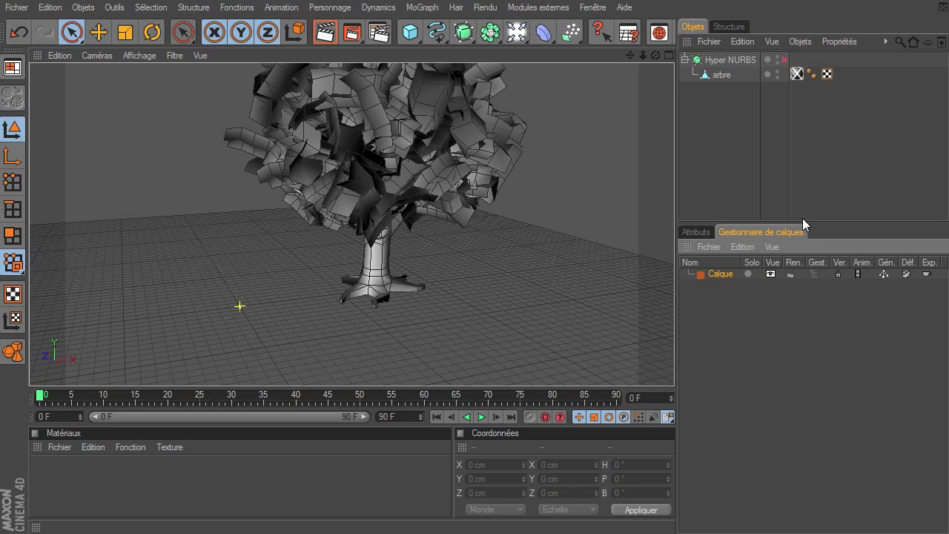
left_click(813, 273)
left_click(702, 233)
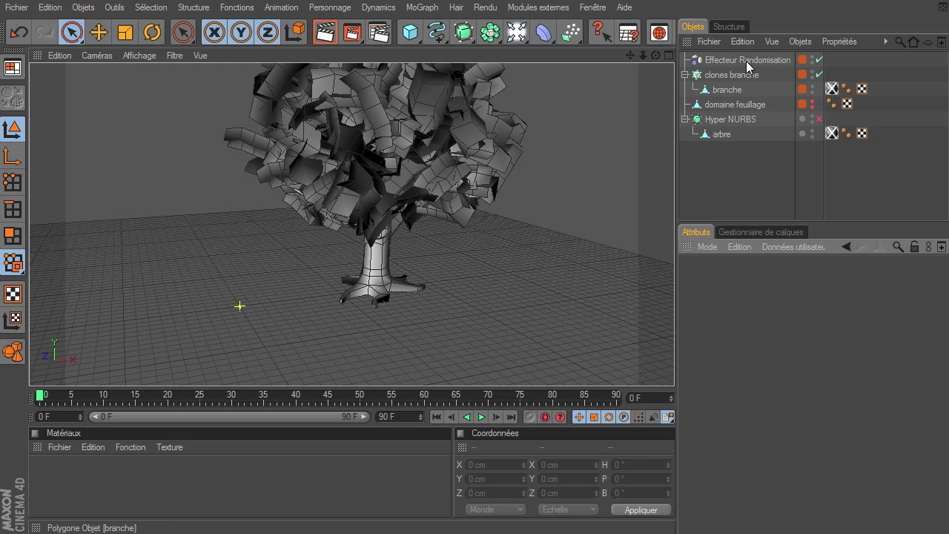
left_click(746, 61)
key("Delete")
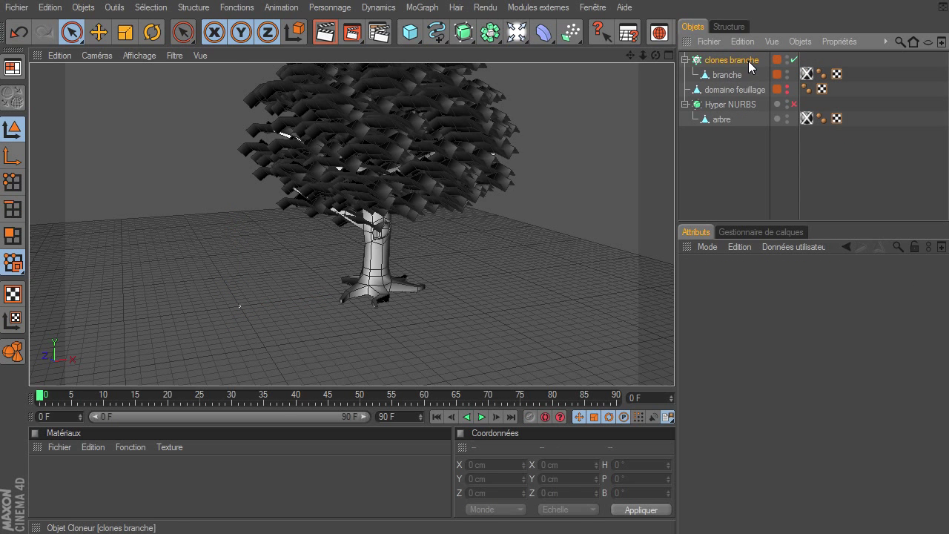
key("Delete")
key("Delete")
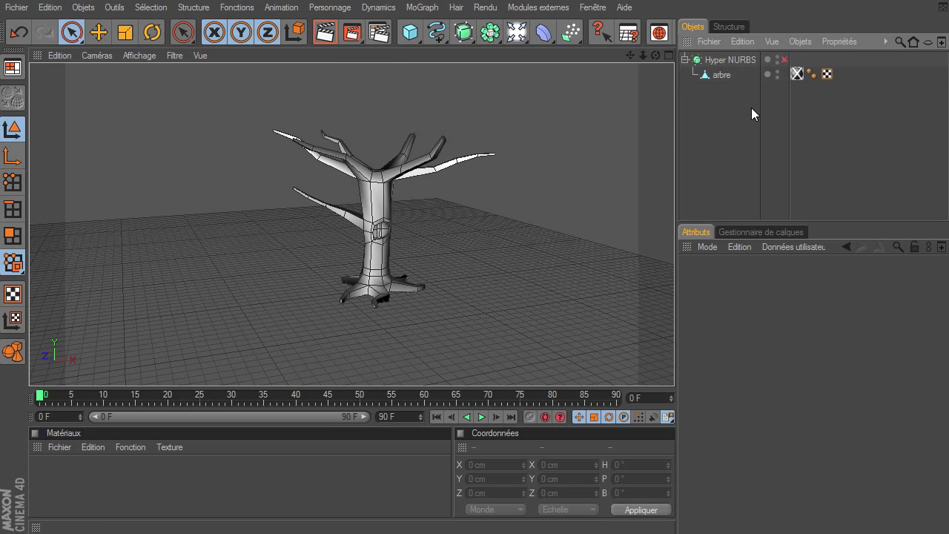
left_click(797, 74)
key("Delete")
Step: Hide the floor grid via Filtre > Grille and zoom in so the tree fills the view
left_click_drag(630, 55, 531, 79)
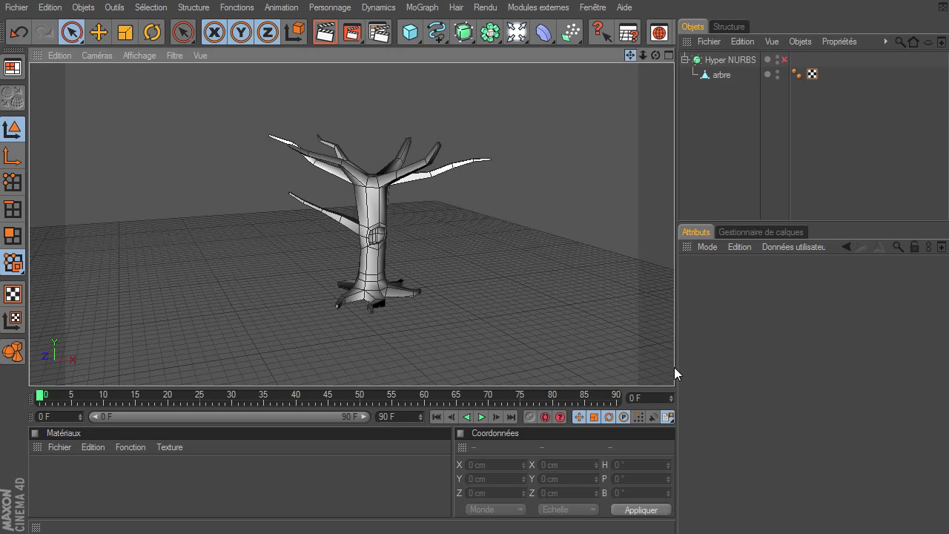
left_click(173, 61)
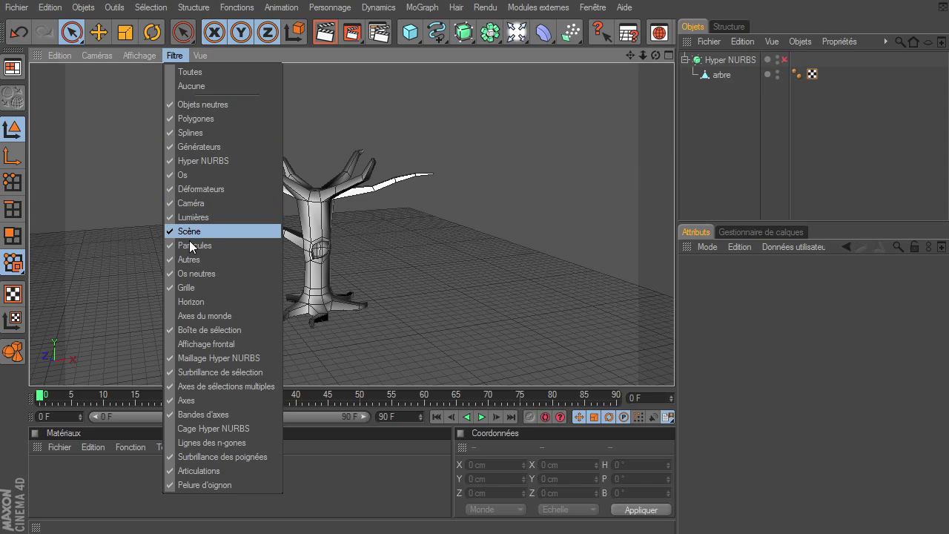
left_click(215, 289)
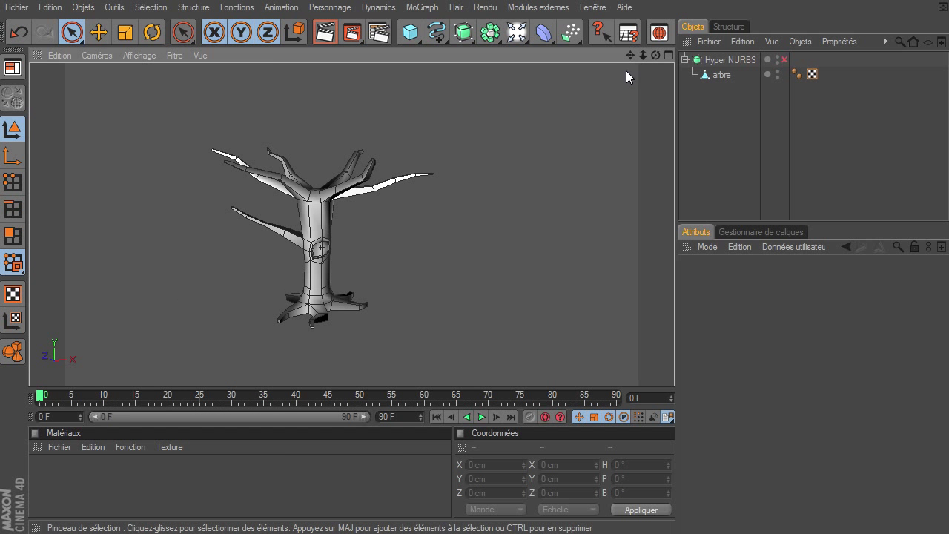
right_click_drag(630, 55, 674, 373)
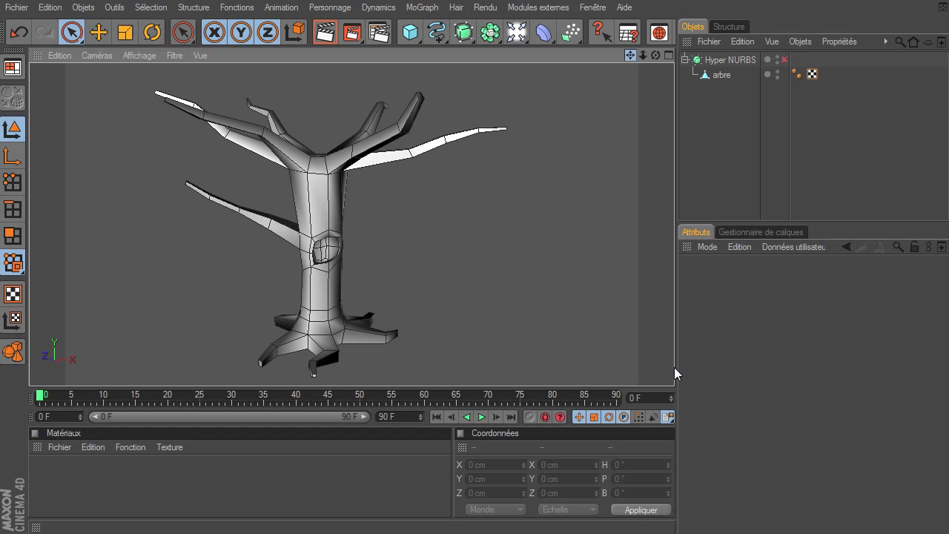
left_click(784, 59)
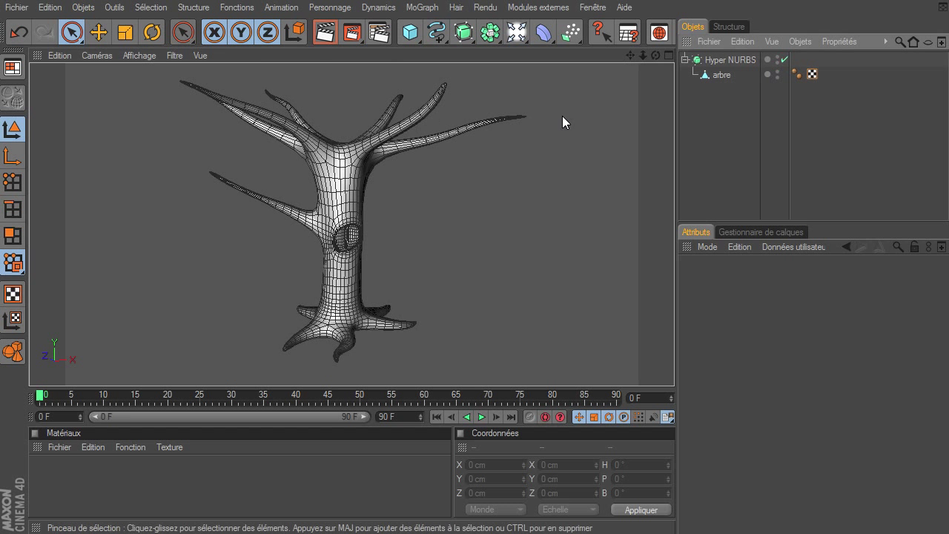
left_click(784, 59)
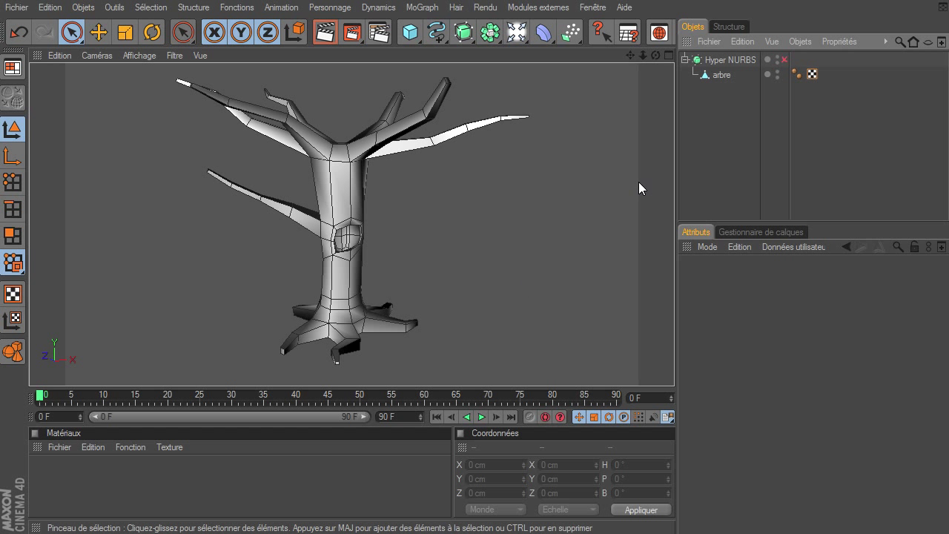
Step: Enable Hyper NURBS subdivision on arbre and select Hyper NURBS to show its settings
left_click(720, 76)
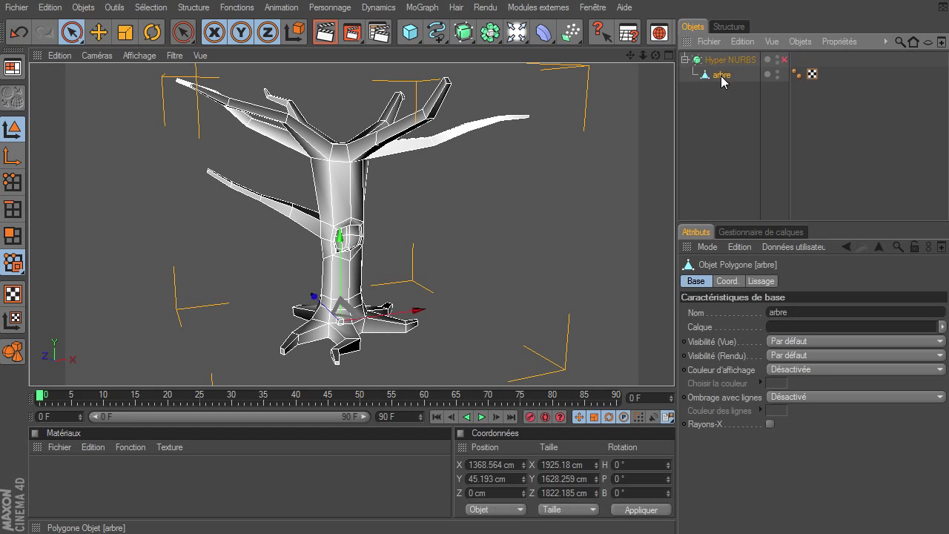
left_click(784, 60)
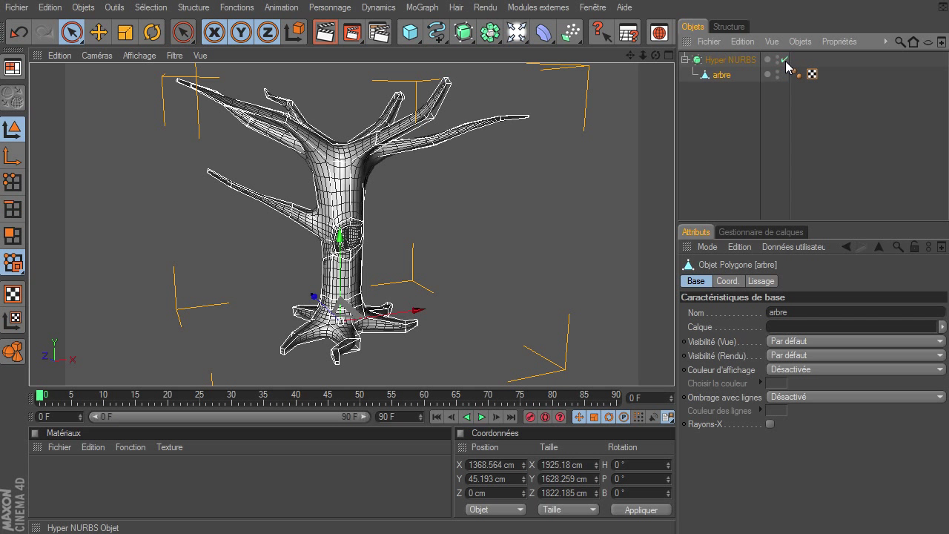
left_click(729, 132)
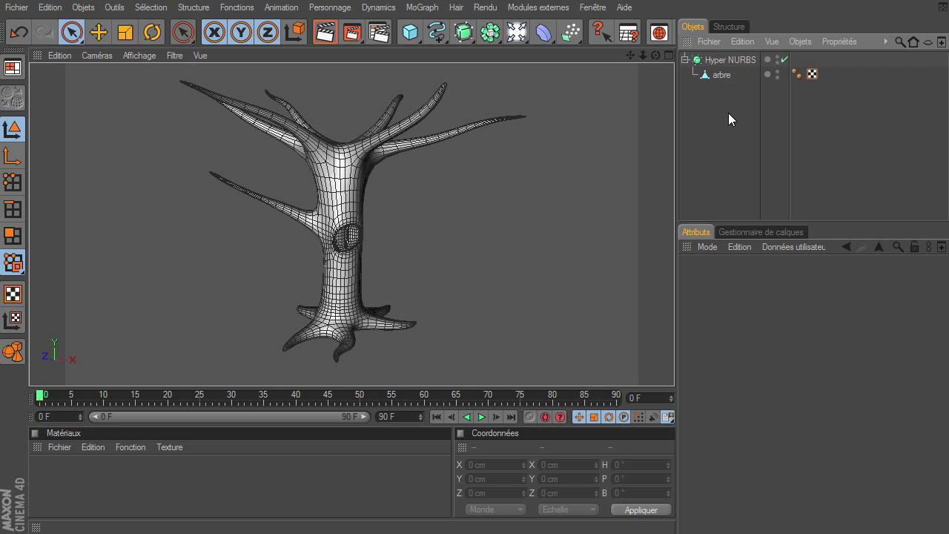
left_click(729, 59)
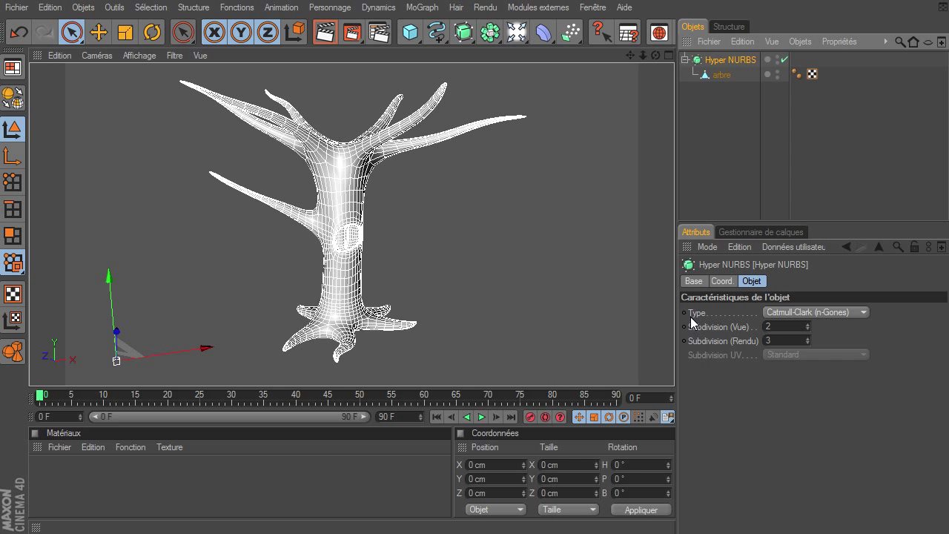
Step: Set the Hyper NURBS type to Catmull-Clark and UV subdivision to Arêtes, then deselect
left_click(801, 312)
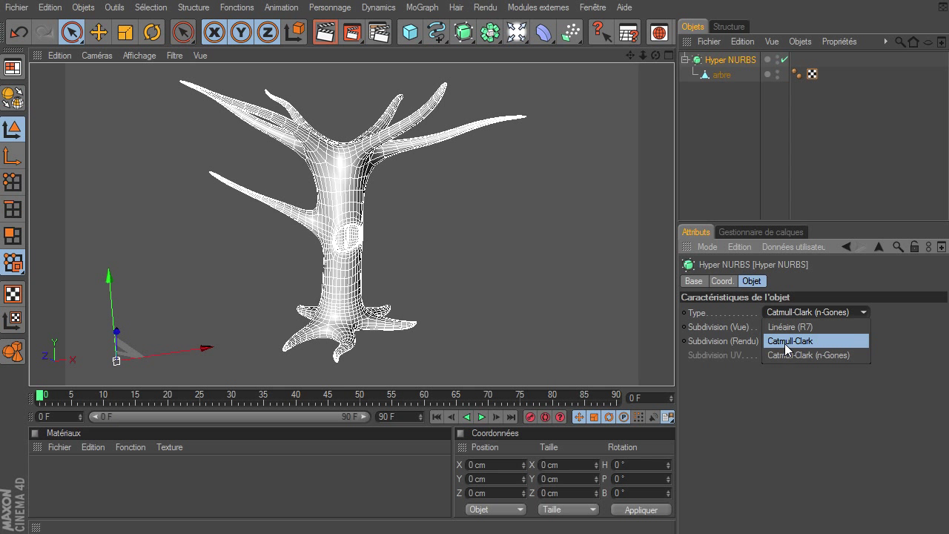
left_click(784, 342)
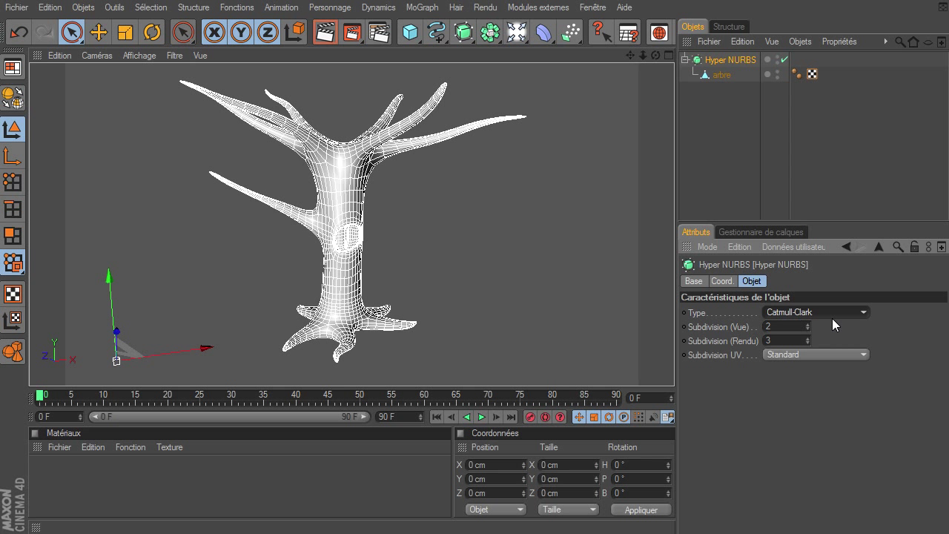
left_click(814, 356)
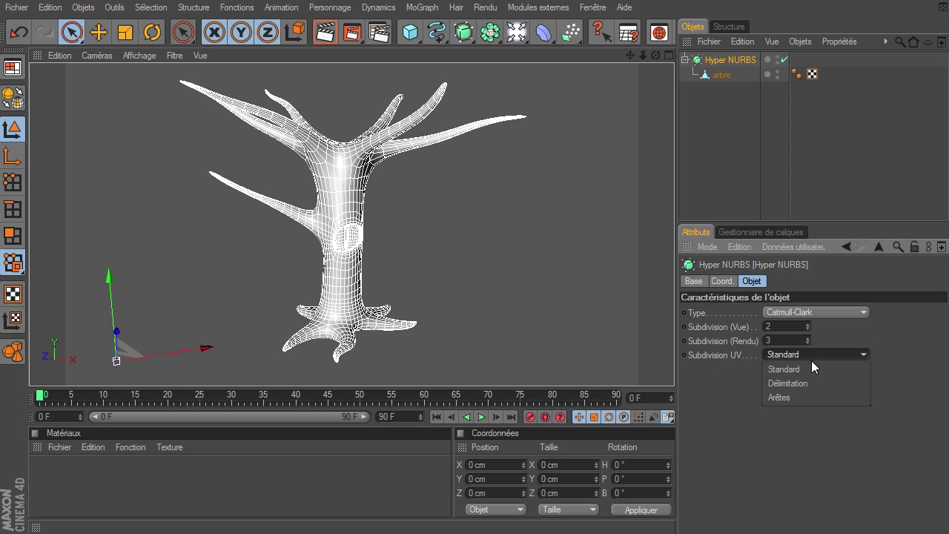
left_click(793, 399)
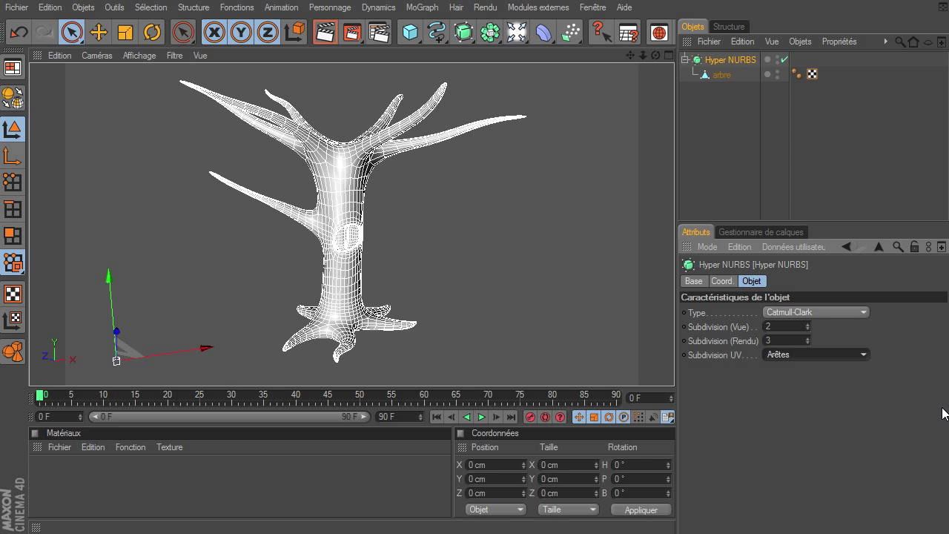
left_click(822, 354)
left_click(808, 384)
left_click(807, 358)
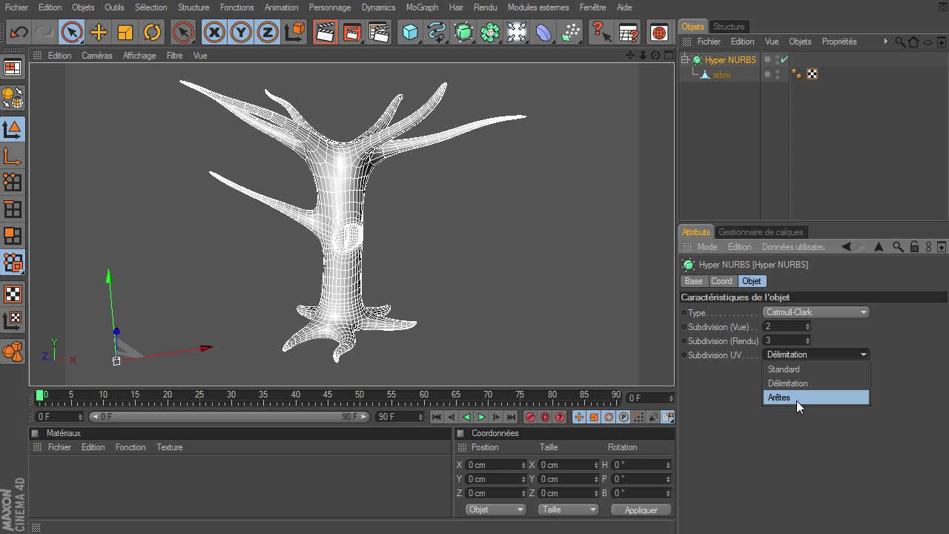
left_click(797, 401)
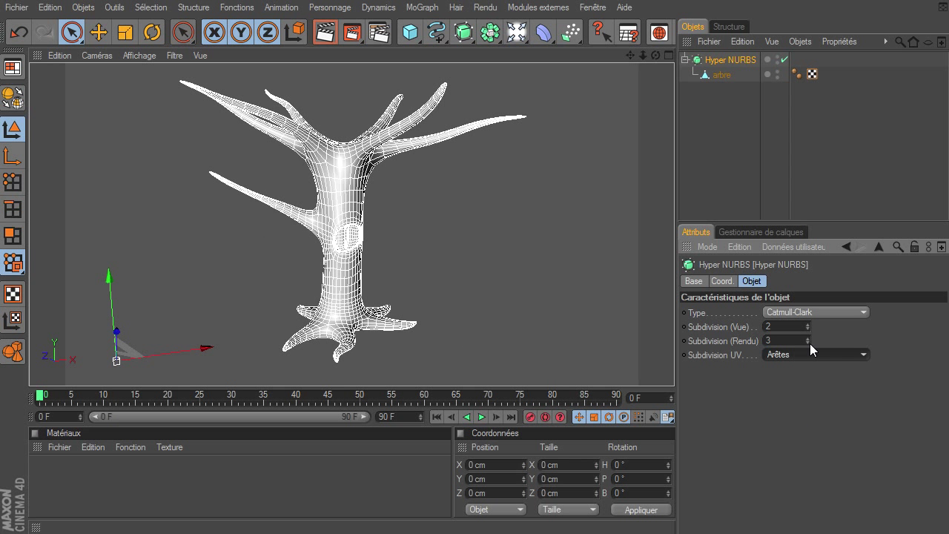
left_click(725, 188)
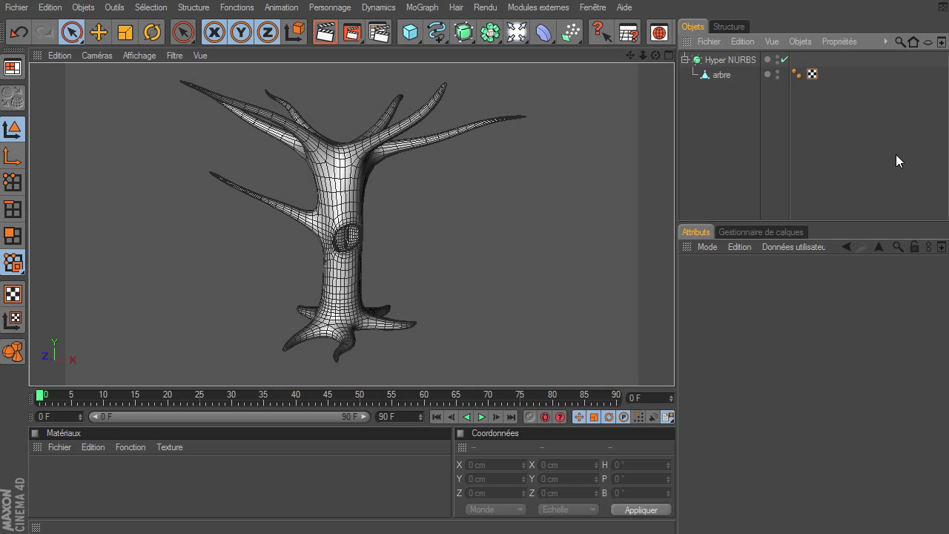
Step: Turn off Hyper NURBS smoothing to show the low-poly tree and open the layout menu
left_click(784, 60)
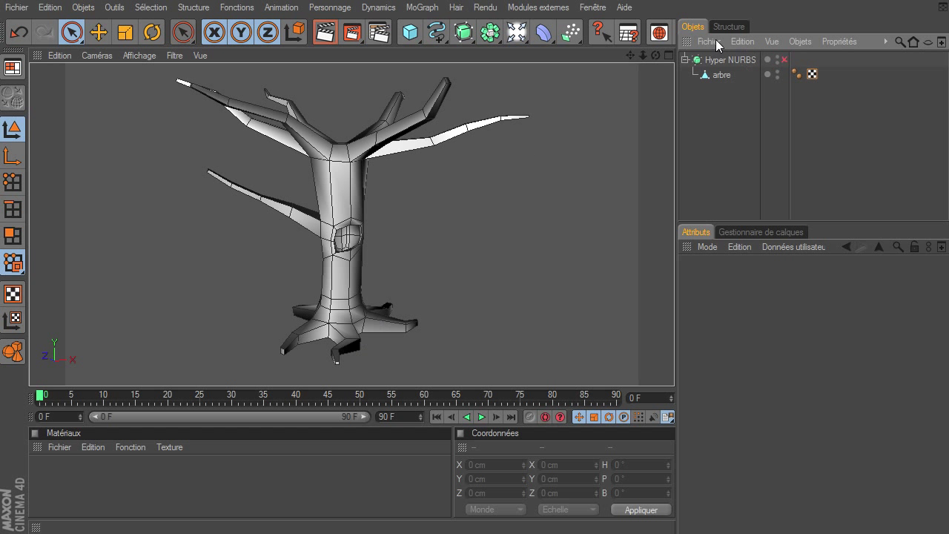
left_click_drag(631, 55, 650, 60)
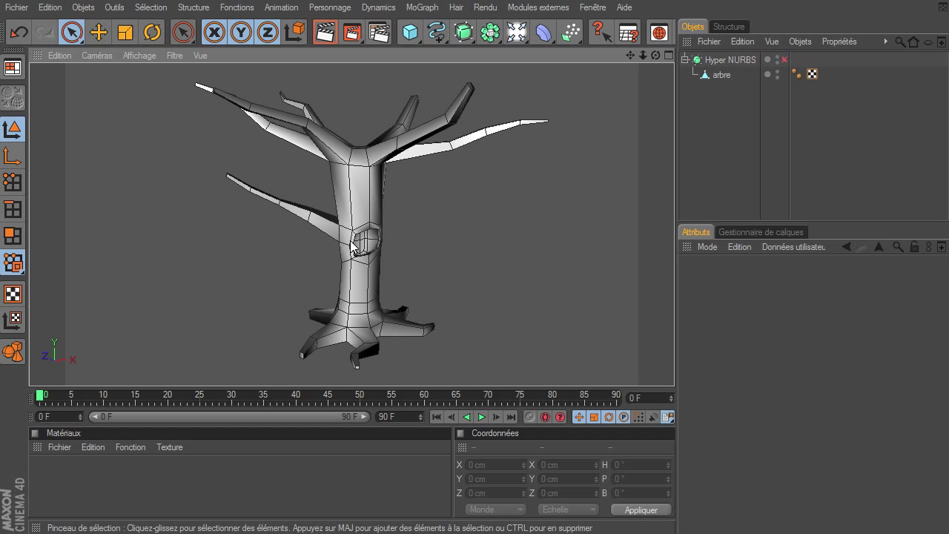
left_click(12, 69)
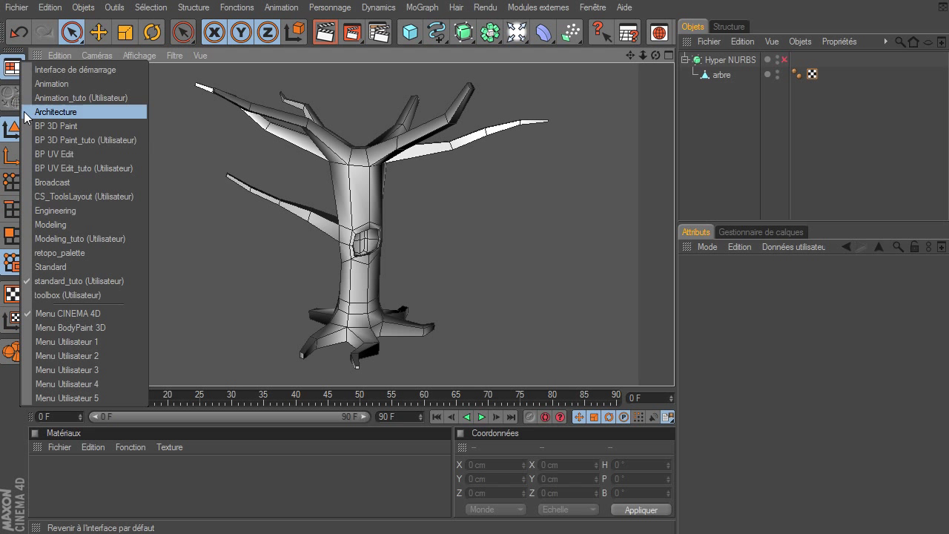
left_click(715, 338)
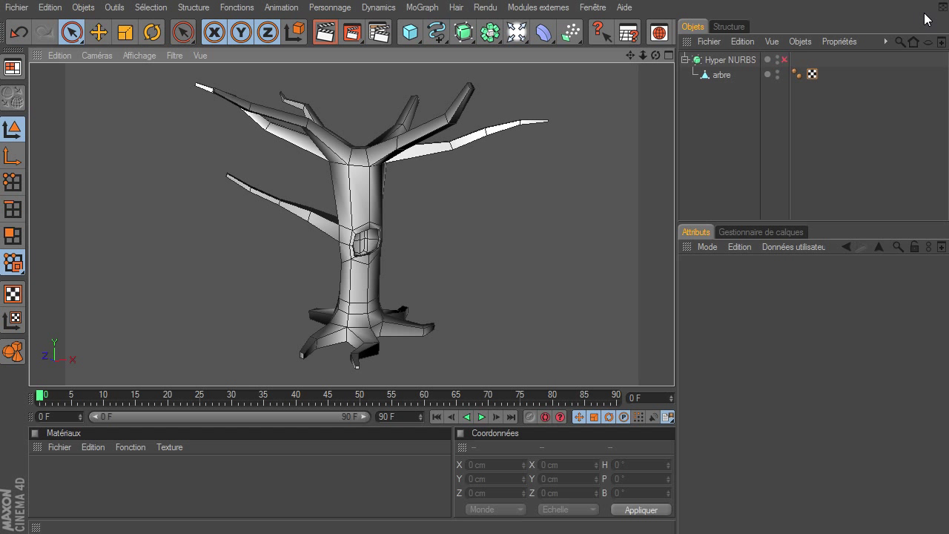
left_click(13, 68)
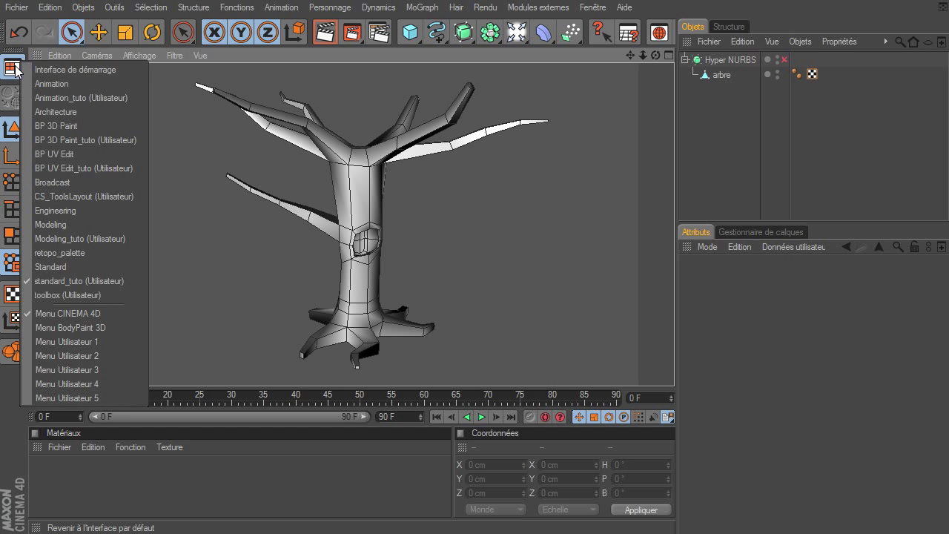
Step: Switch to the BP UV Edit_tuto layout and look through its Matériaux and Couleurs panels
left_click(71, 168)
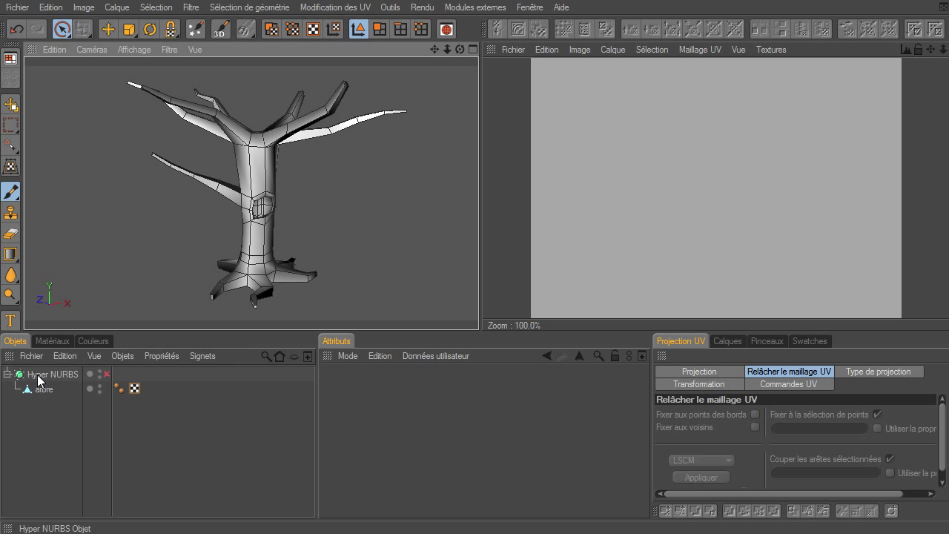
left_click(55, 345)
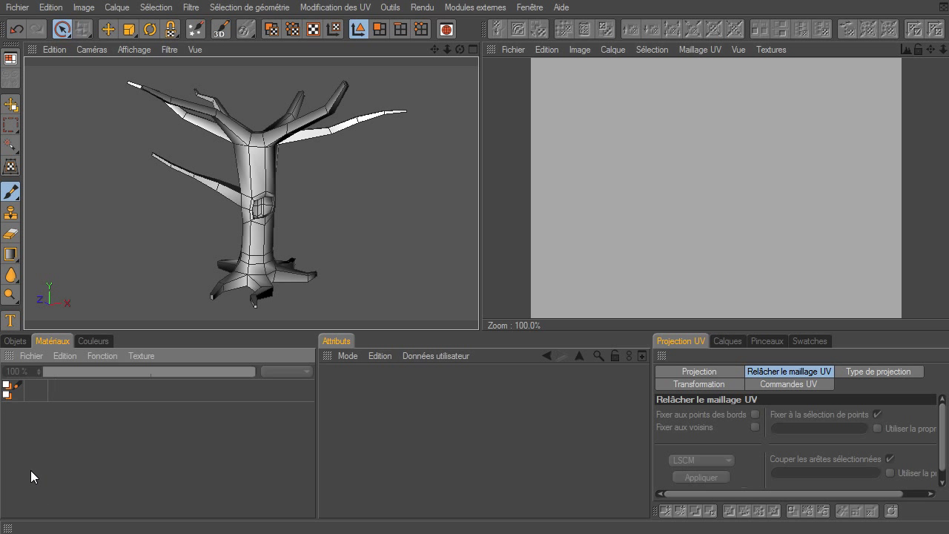
left_click(102, 343)
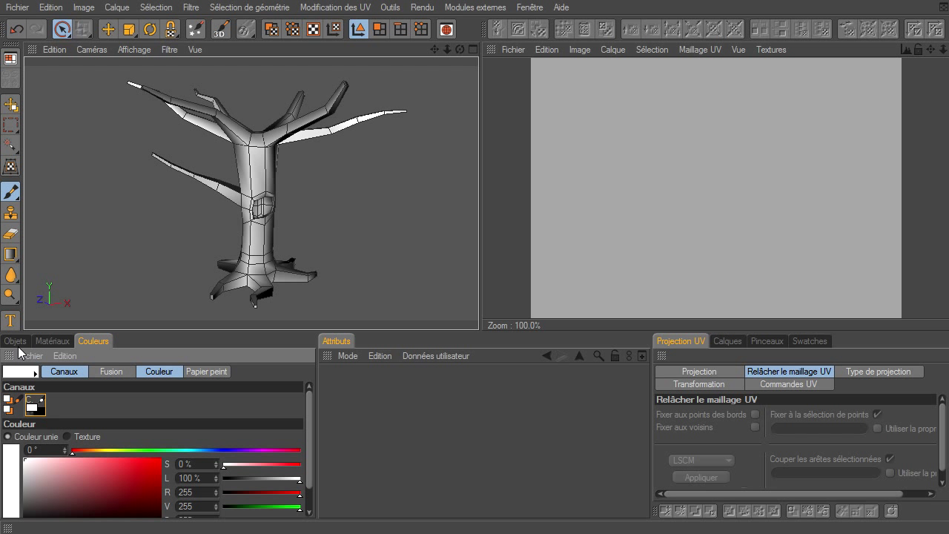
left_click(20, 345)
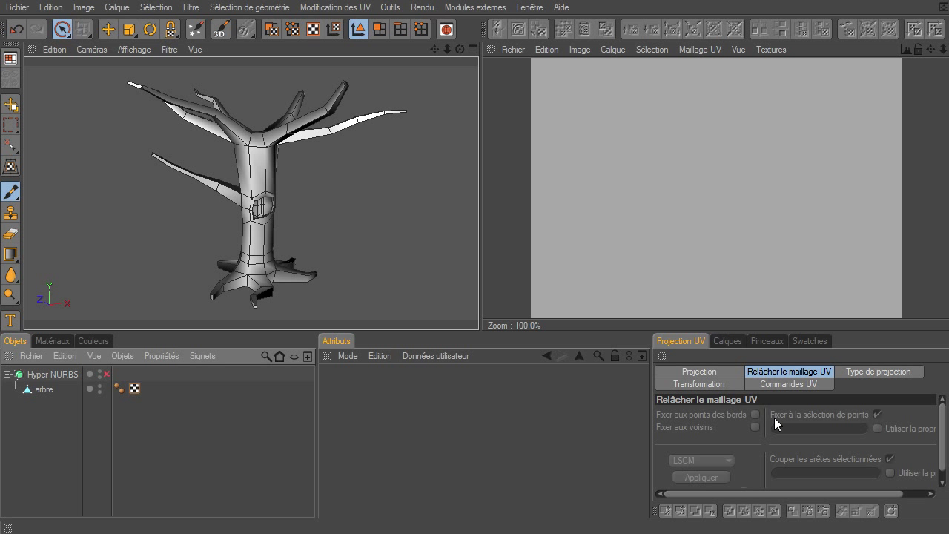
Step: Browse the texture layers, Pinceaux and Swatches panels, then return to the UV relax settings
left_click(729, 340)
left_click(752, 341)
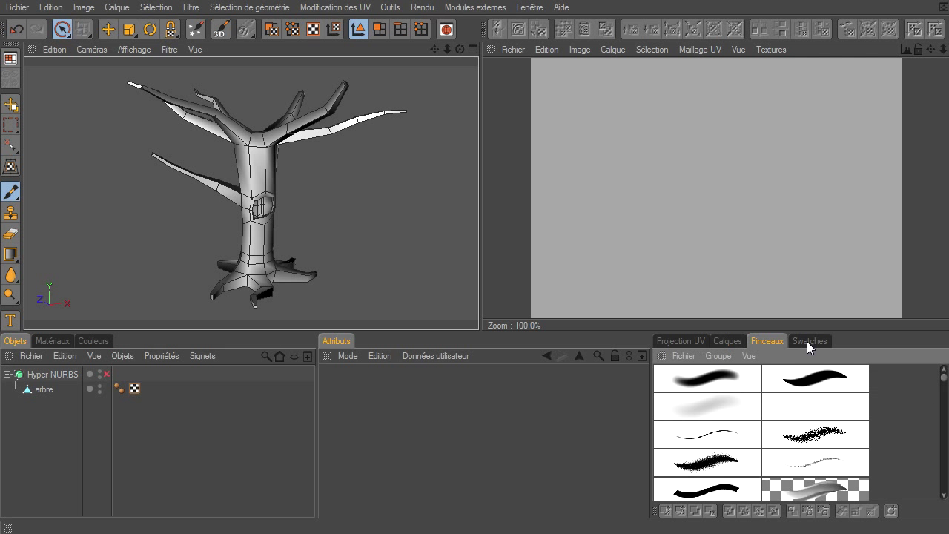
left_click(807, 341)
left_click(760, 342)
left_click(751, 357)
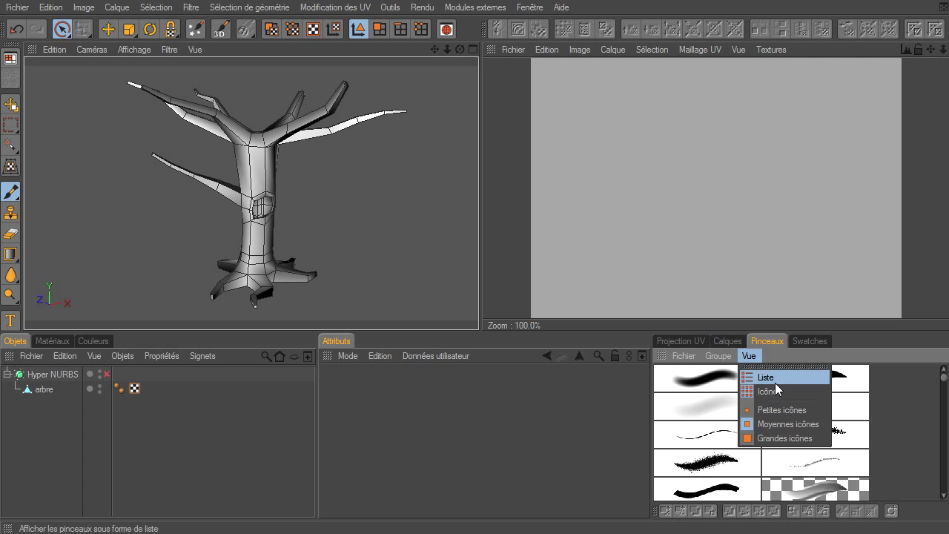
mouse_move(683, 356)
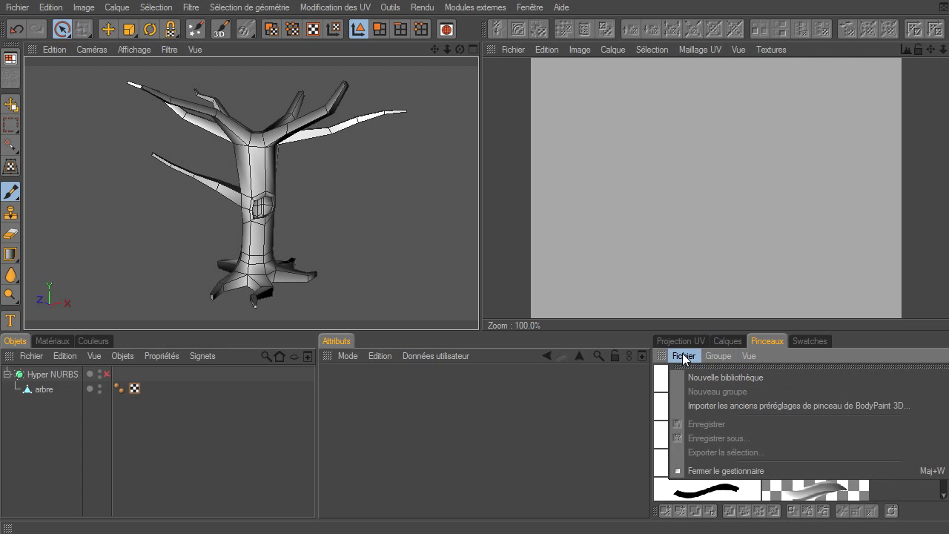
left_click(816, 338)
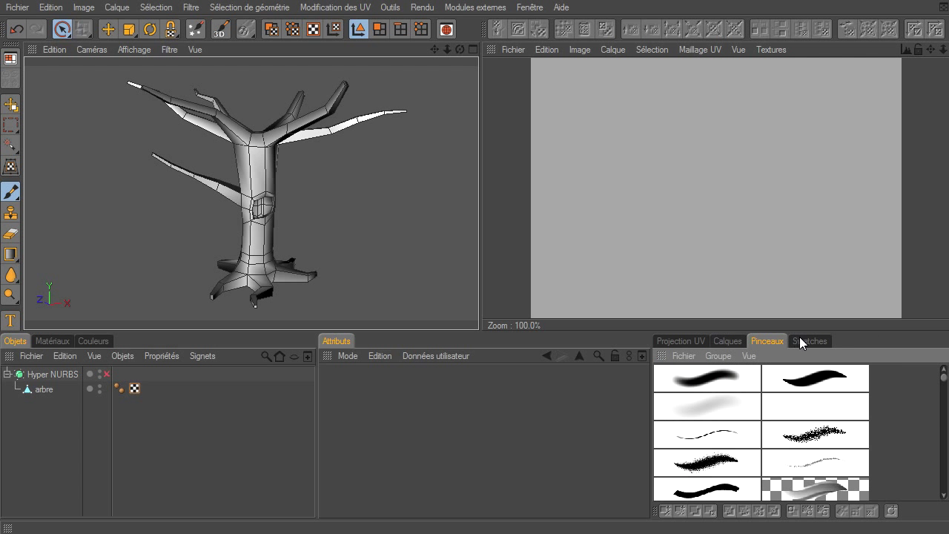
left_click(799, 338)
left_click(684, 343)
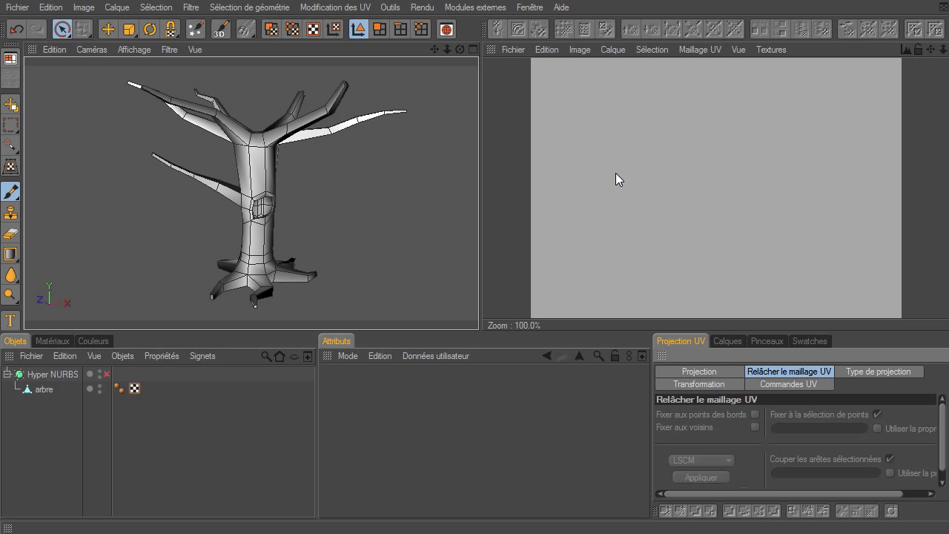
left_click(472, 51)
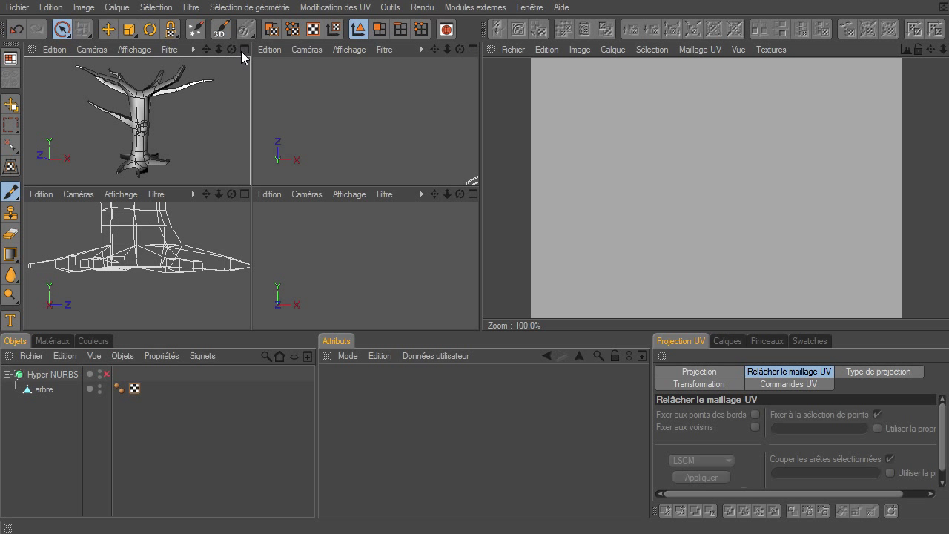
left_click_drag(436, 194, 478, 329)
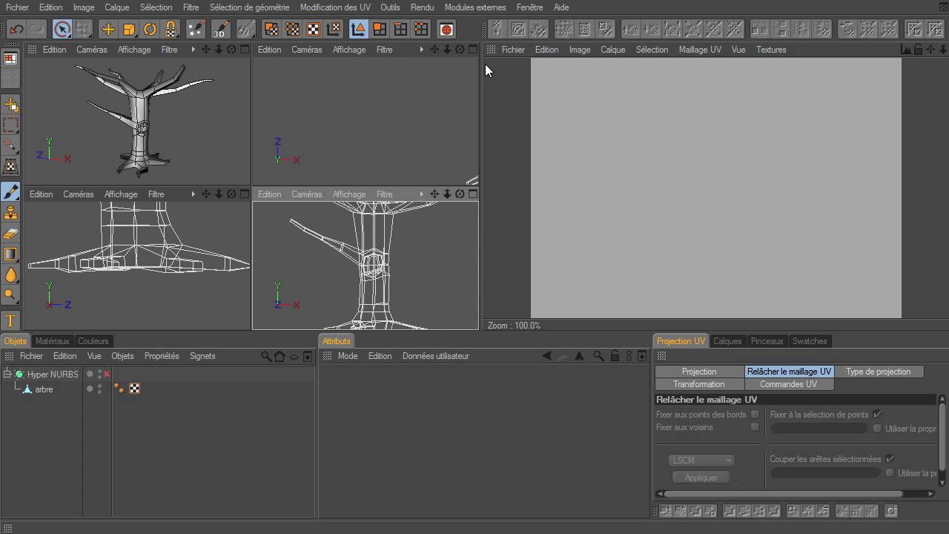
left_click_drag(446, 50, 476, 184)
left_click_drag(435, 51, 478, 185)
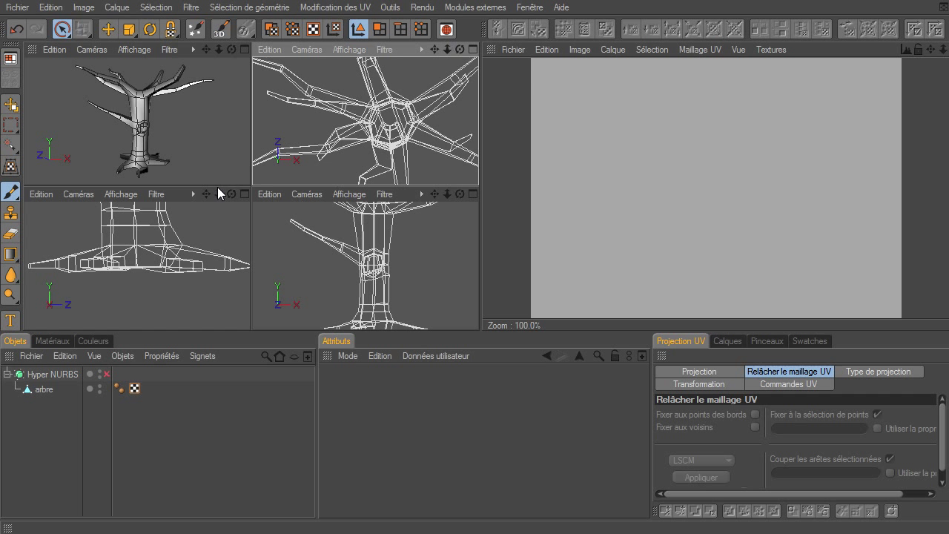
left_click_drag(219, 198, 250, 329)
left_click_drag(206, 196, 250, 330)
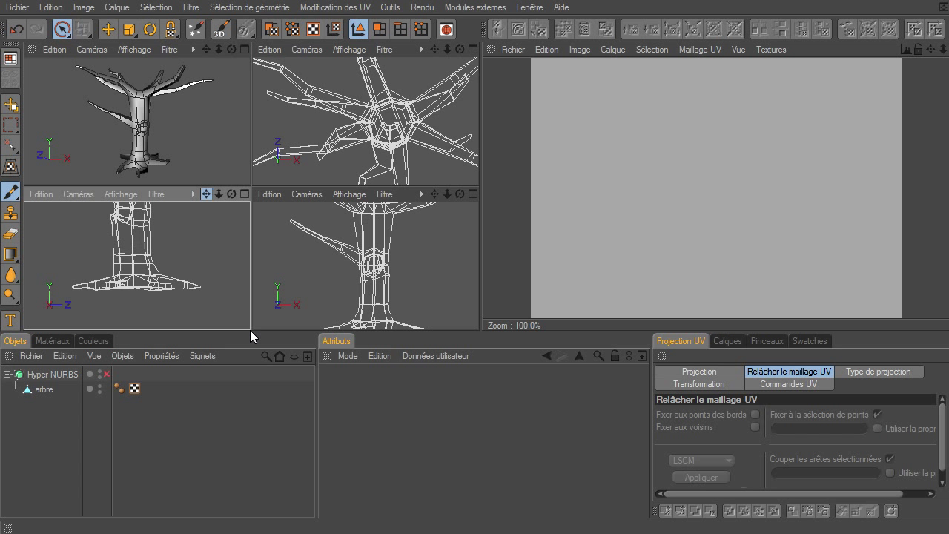
left_click(244, 50)
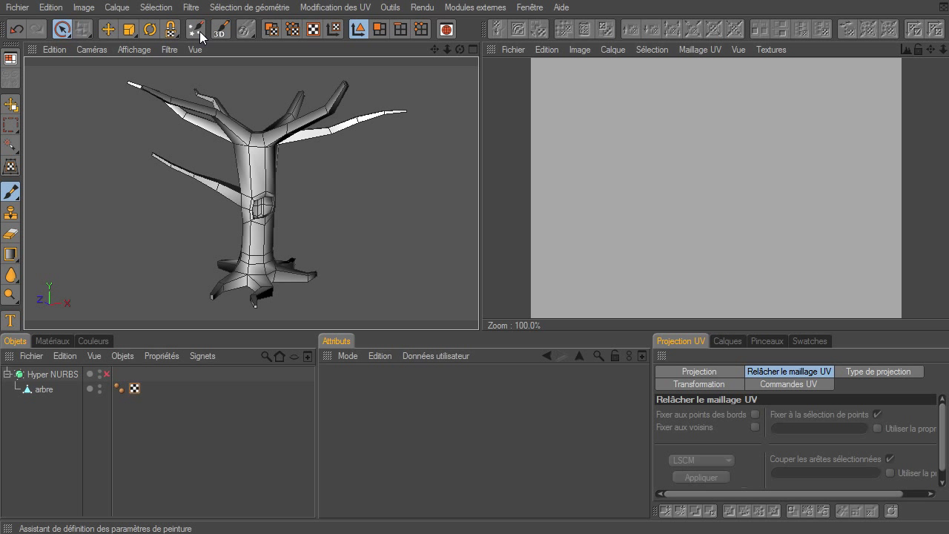
Step: Start the Paint Setup Wizard with only arbre checked and advance to the UV settings step
left_click(200, 31)
left_click_drag(197, 0, 413, 96)
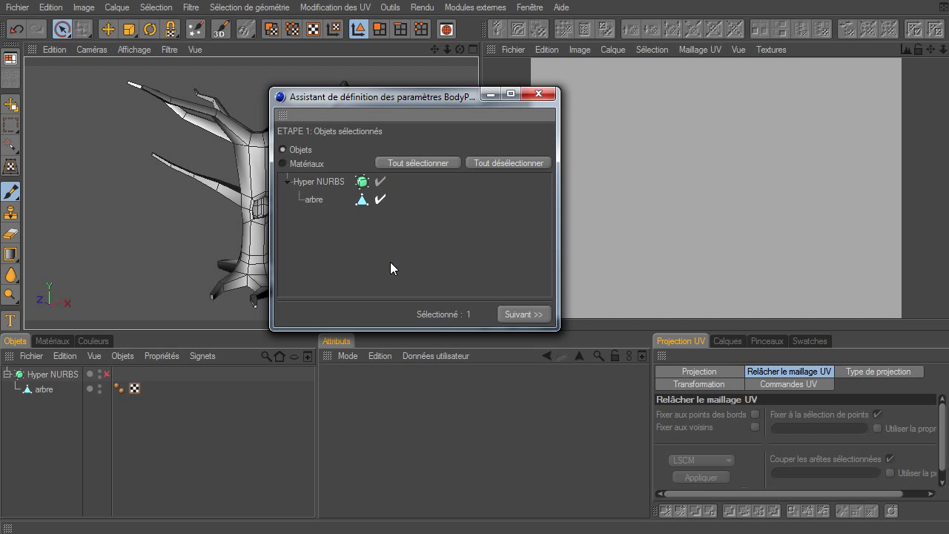
left_click(379, 199)
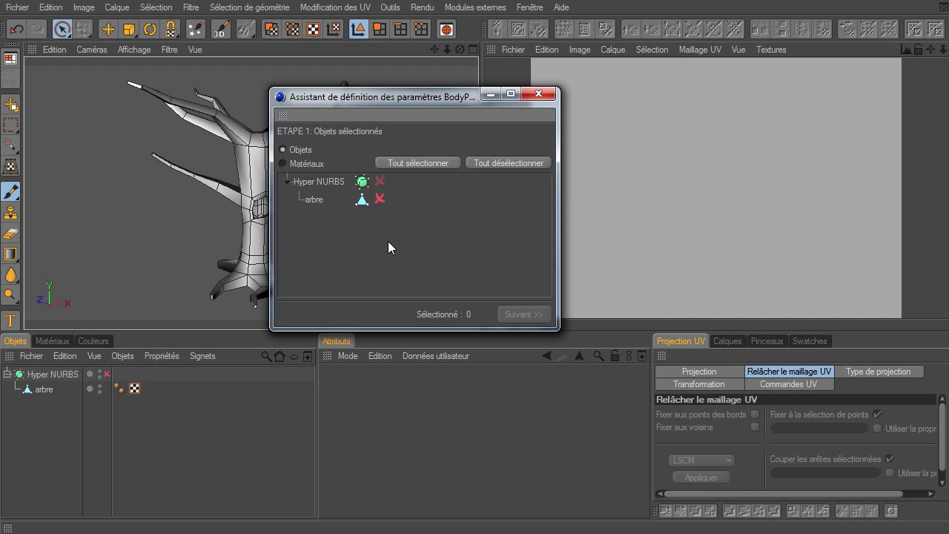
left_click(379, 200)
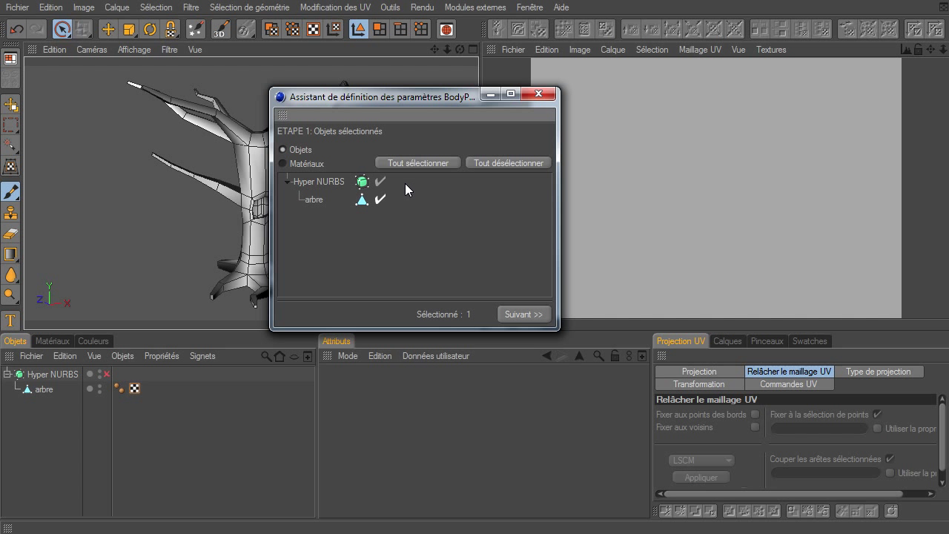
left_click(315, 201)
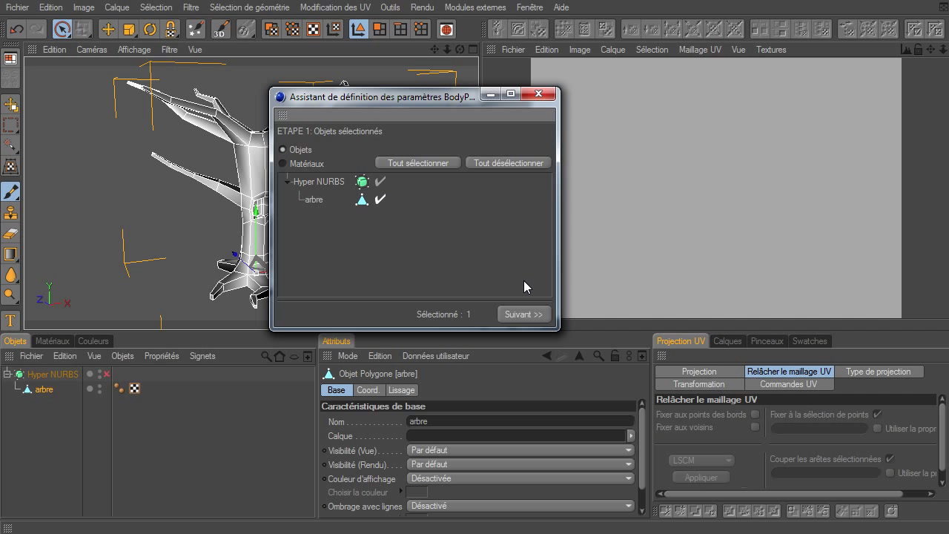
left_click(529, 314)
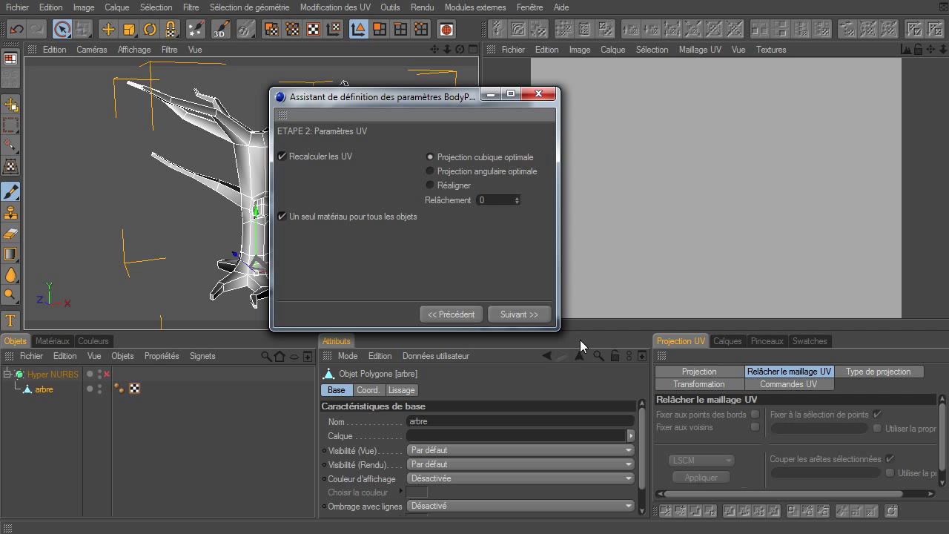
Step: Advance to the material step and set the maximum texture size to 2048 (1024*2)
left_click(534, 311)
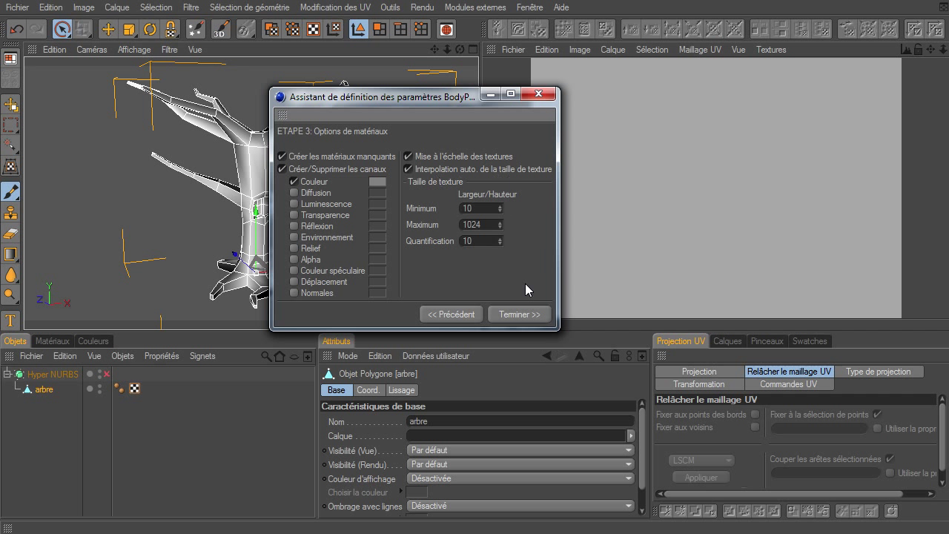
left_click(488, 206)
left_click(486, 228)
type("1")
key("Return")
Step: Finish and close the BodyPaint wizard, leaving Mat_Couleur.tif in the texture view
left_click(526, 314)
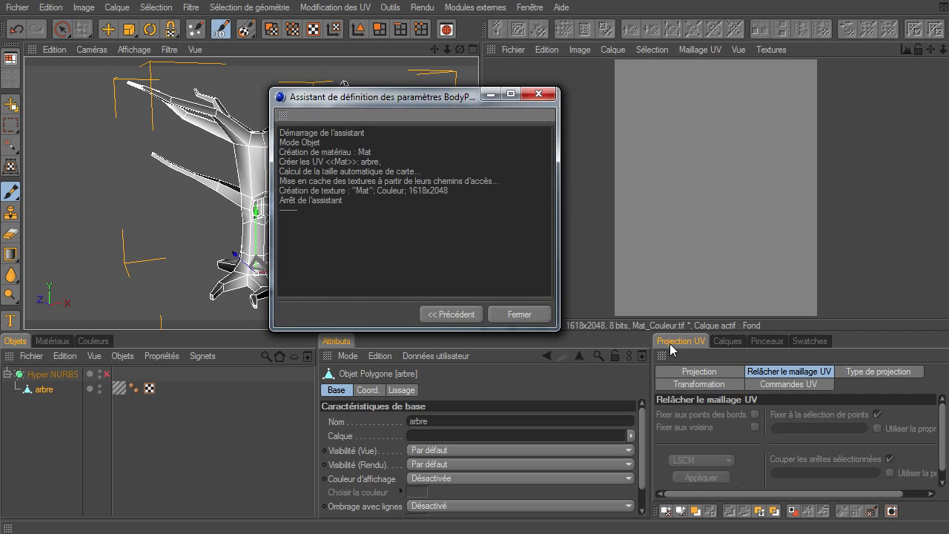
left_click(542, 319)
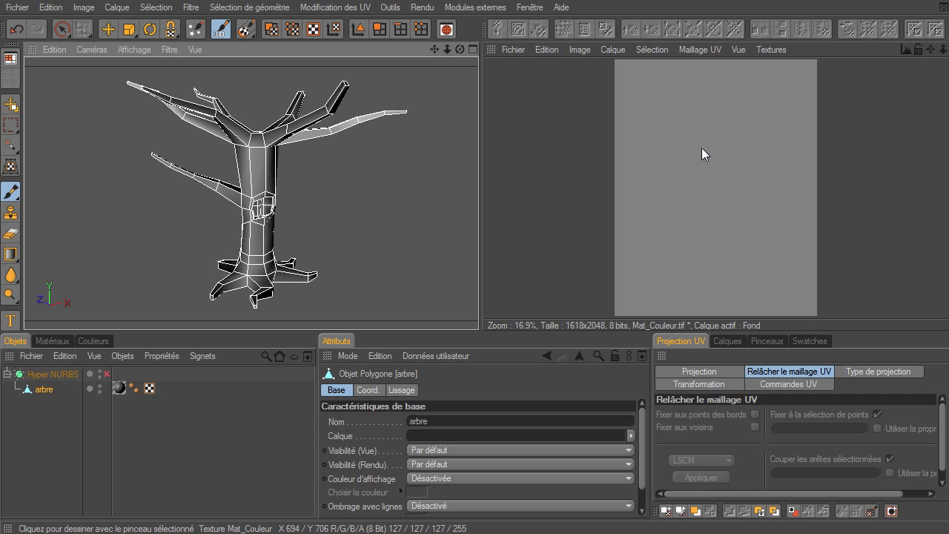
left_click(710, 50)
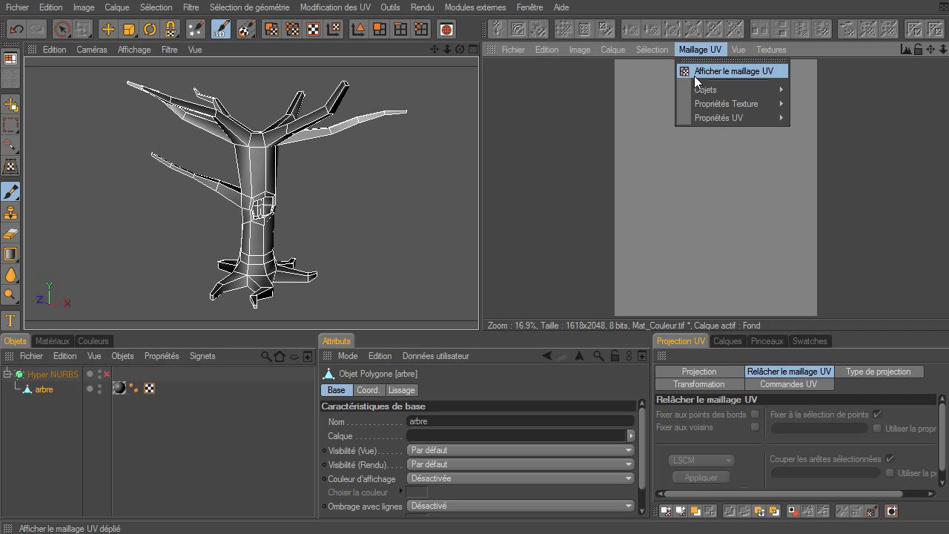
left_click(731, 68)
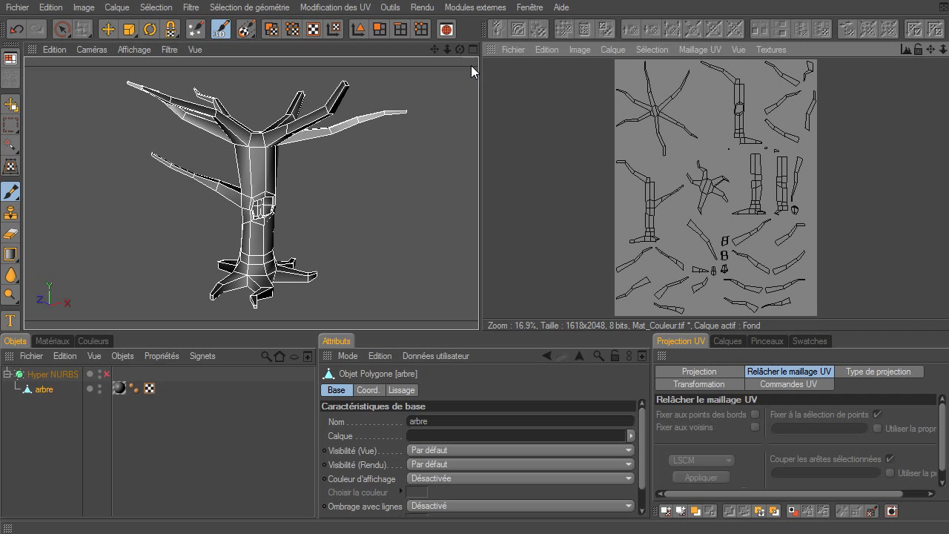
left_click_drag(461, 49, 478, 329)
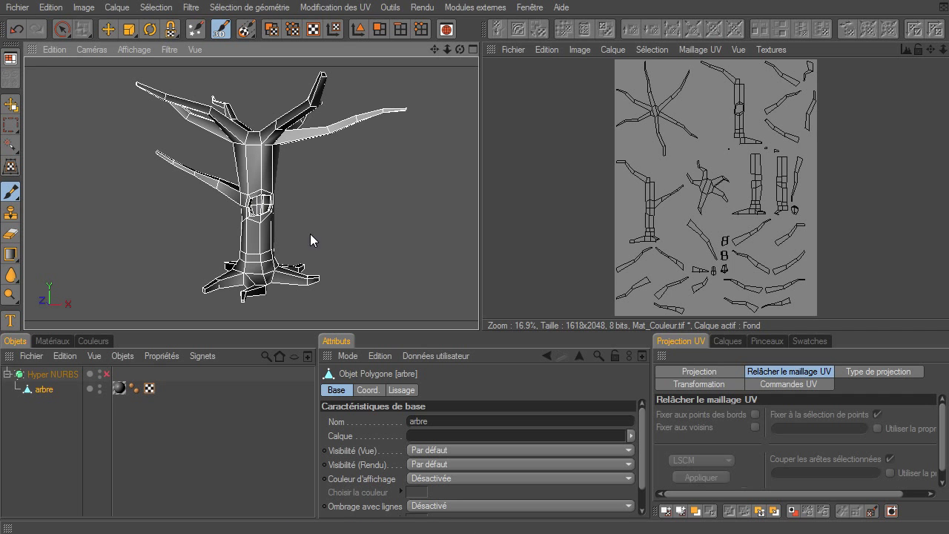
left_click_drag(459, 46, 478, 329)
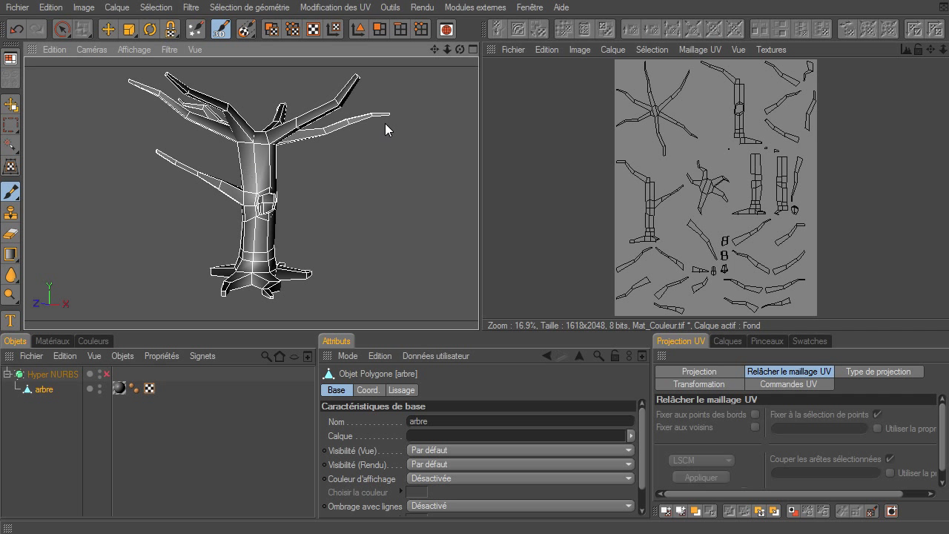
Step: Enter Polygons mode with Live Selection, zoom onto the trunk base and activate Loop Selection (U~L)
left_click(60, 31)
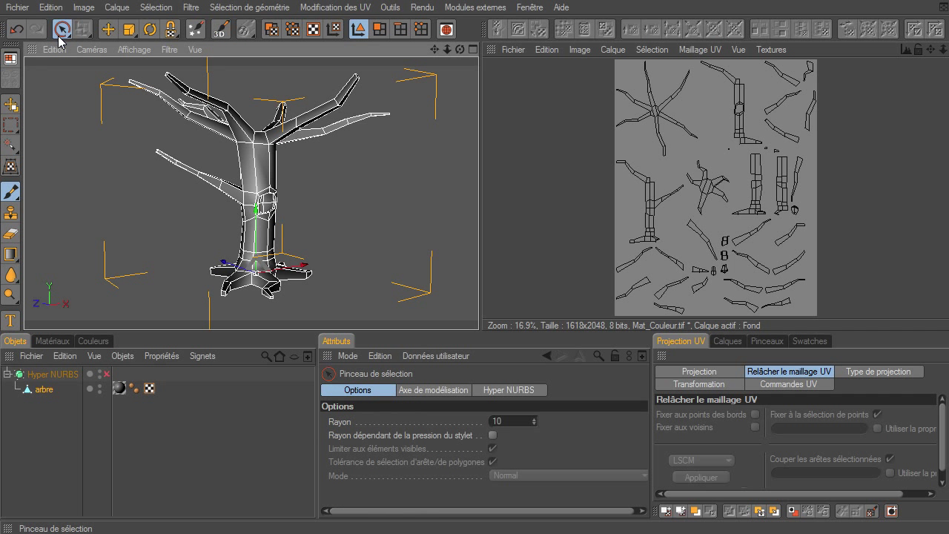
left_click(377, 33)
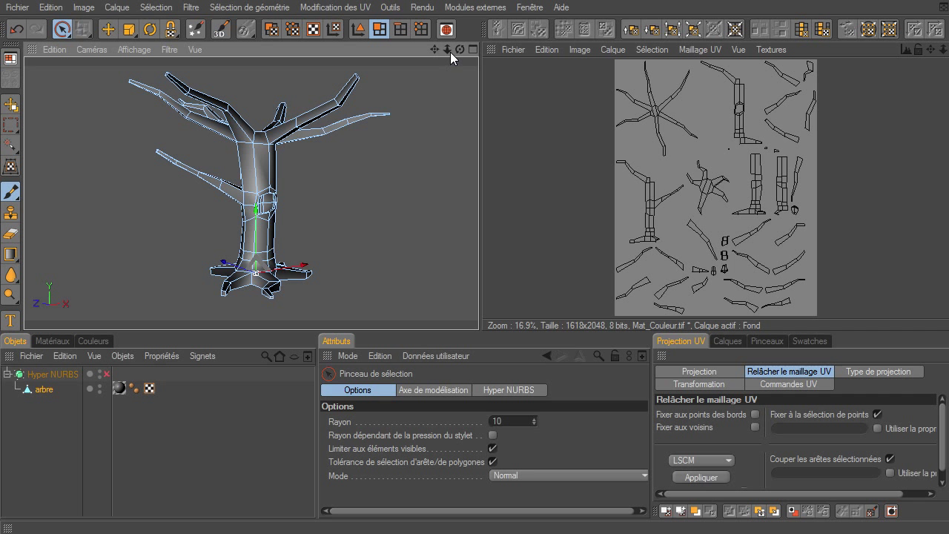
left_click_drag(447, 50, 452, 52)
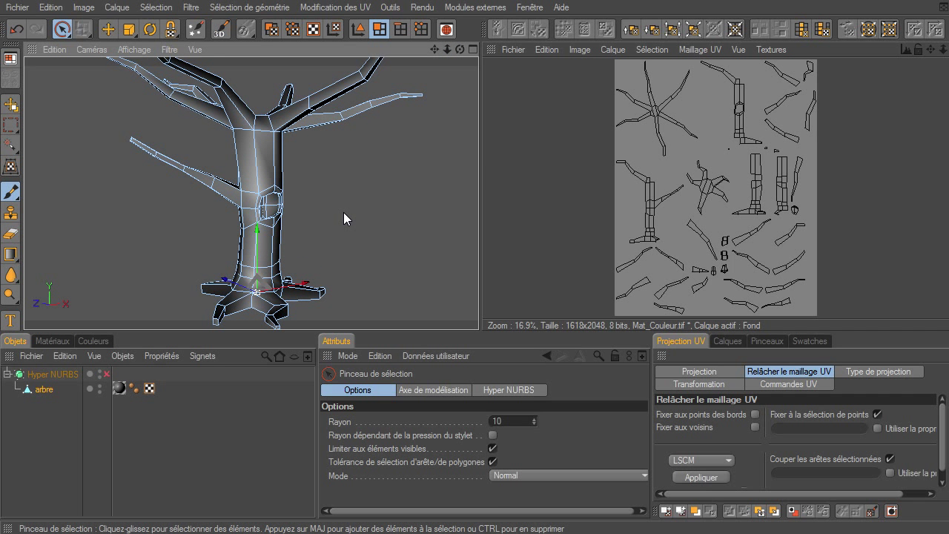
key("u")
key("l")
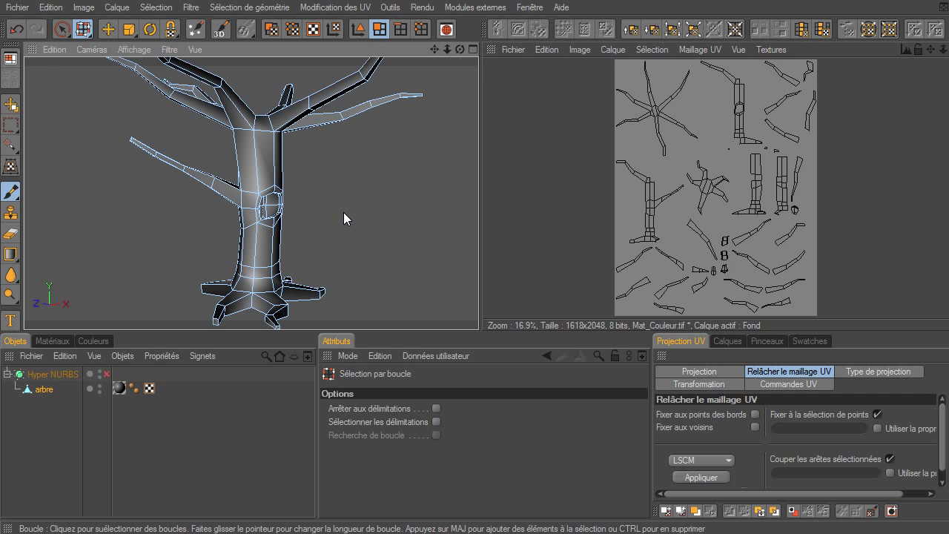
Step: Select the upper trunk, lower trunk, base ring and left branch polygon loops together
left_click(279, 169)
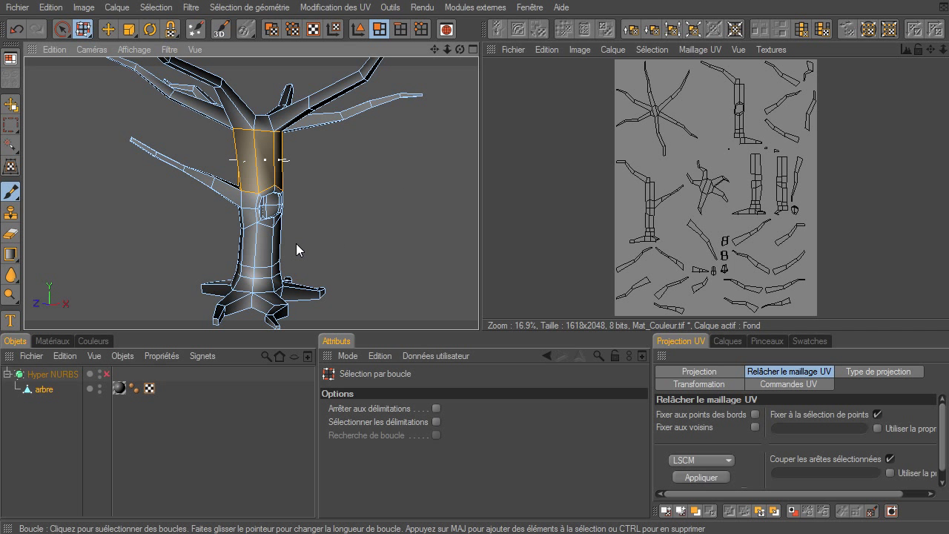
left_click(274, 255, "shift")
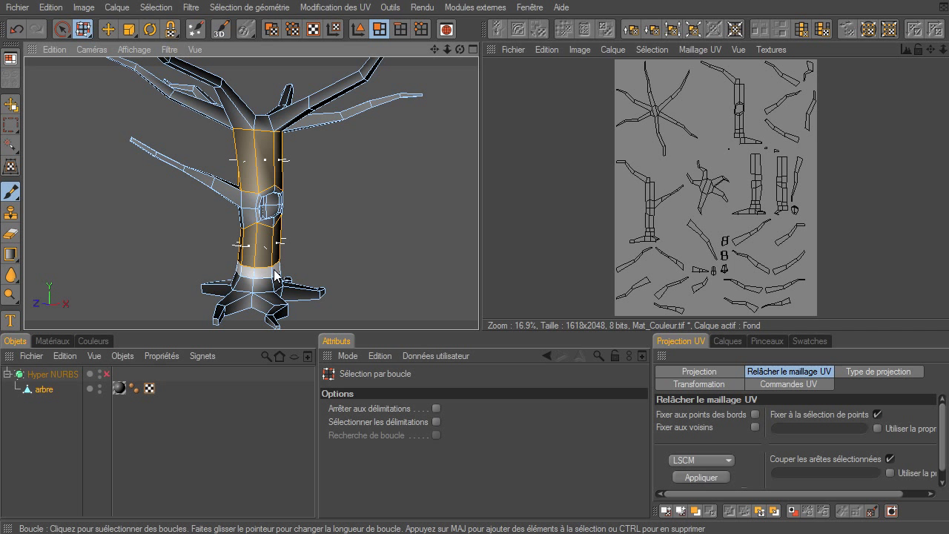
left_click(274, 284, "shift")
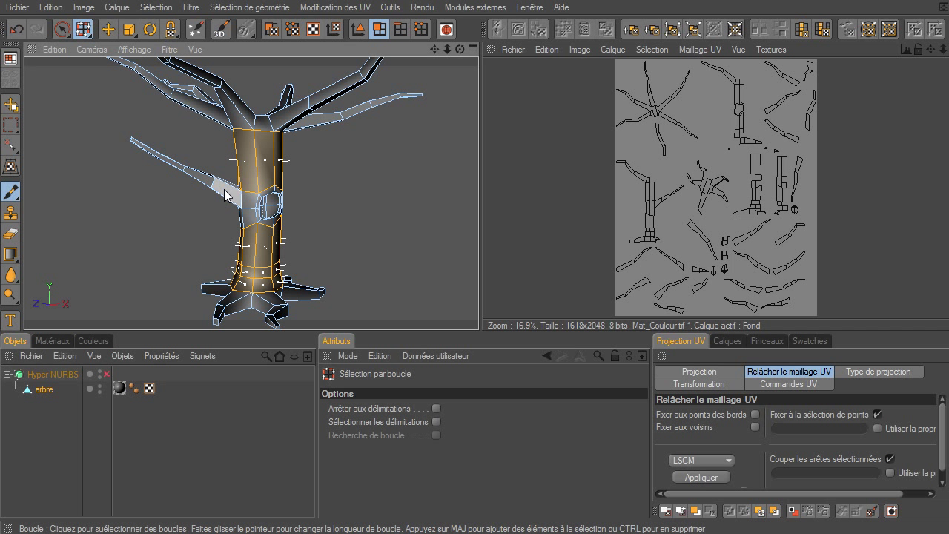
left_click(186, 174, "shift")
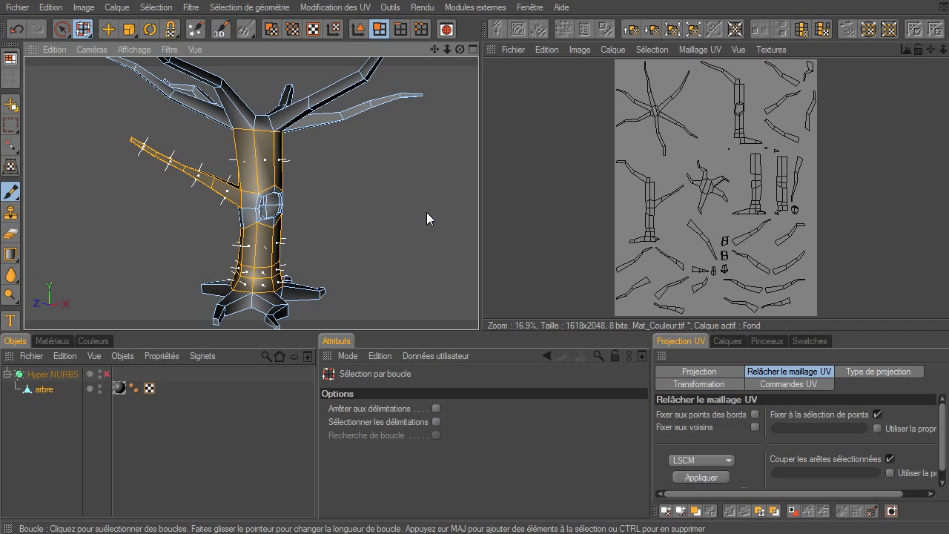
Step: Switch to Brush selection and reframe the view around the trunk and its knot hole
key("space")
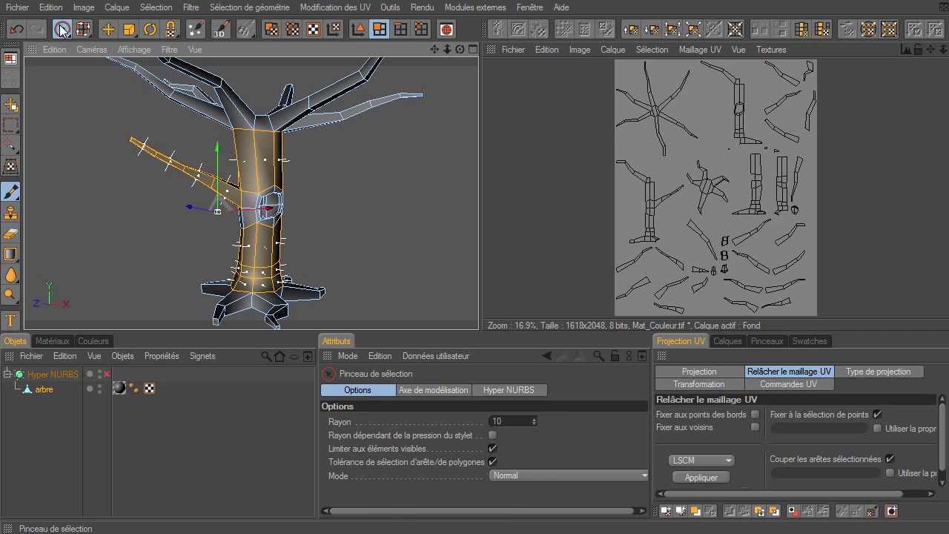
left_click_drag(479, 329, 435, 57, "alt")
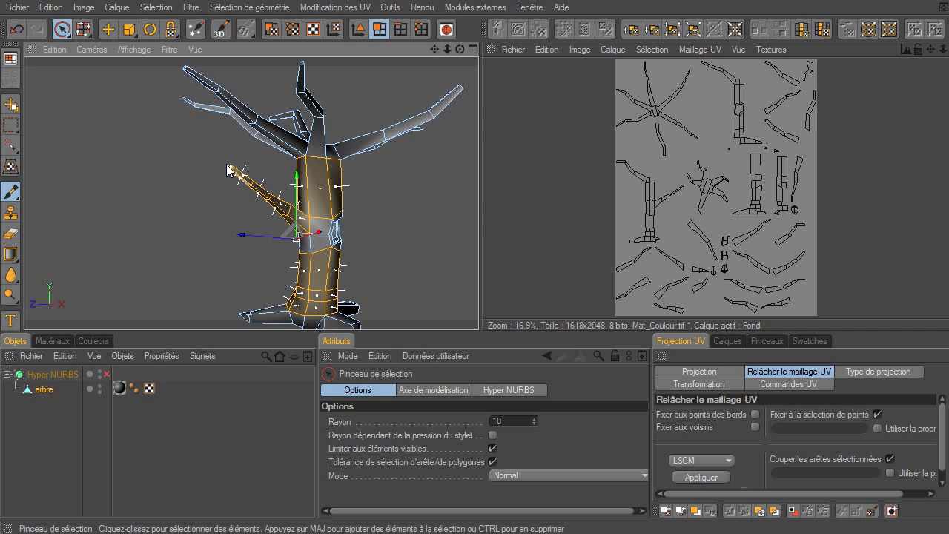
scroll(224, 175, "up", 2)
scroll(224, 177, "up", 2)
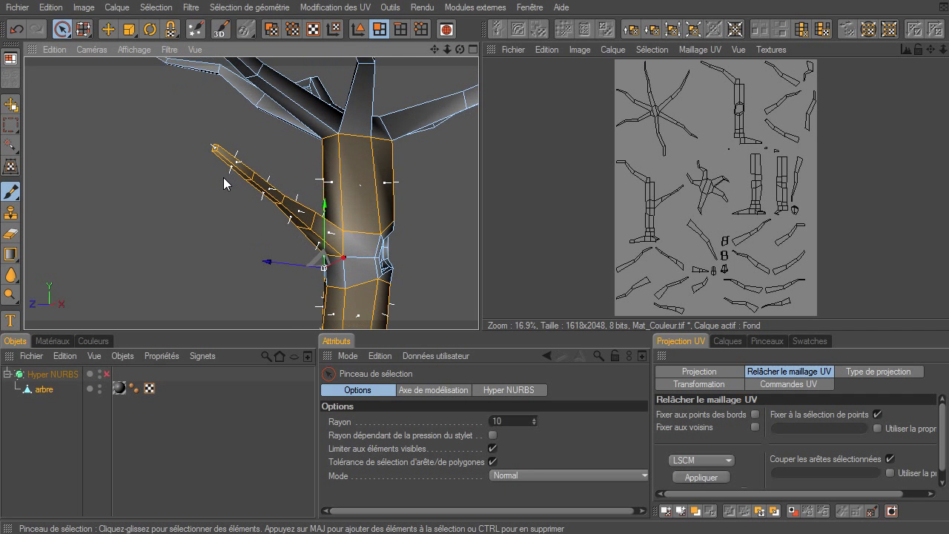
scroll(219, 160, "up", 1)
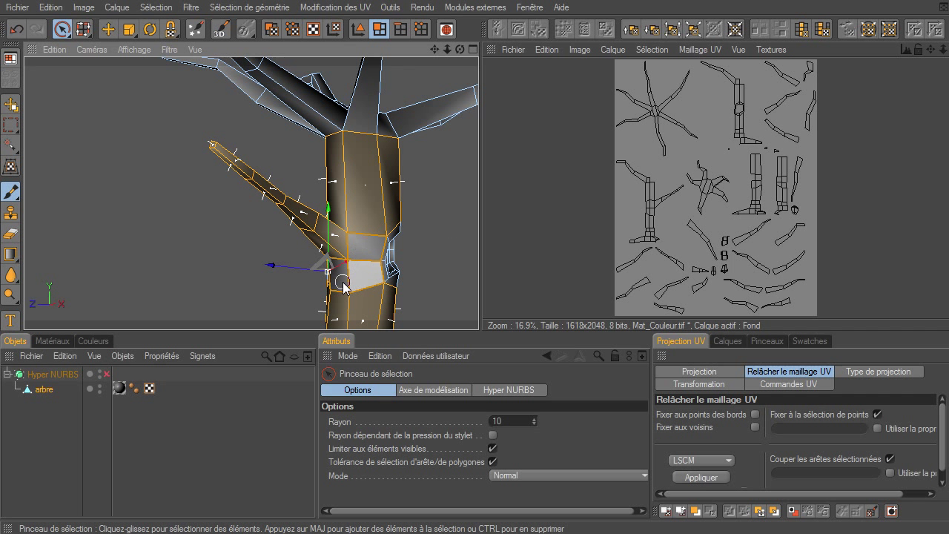
left_click_drag(459, 49, 457, 58)
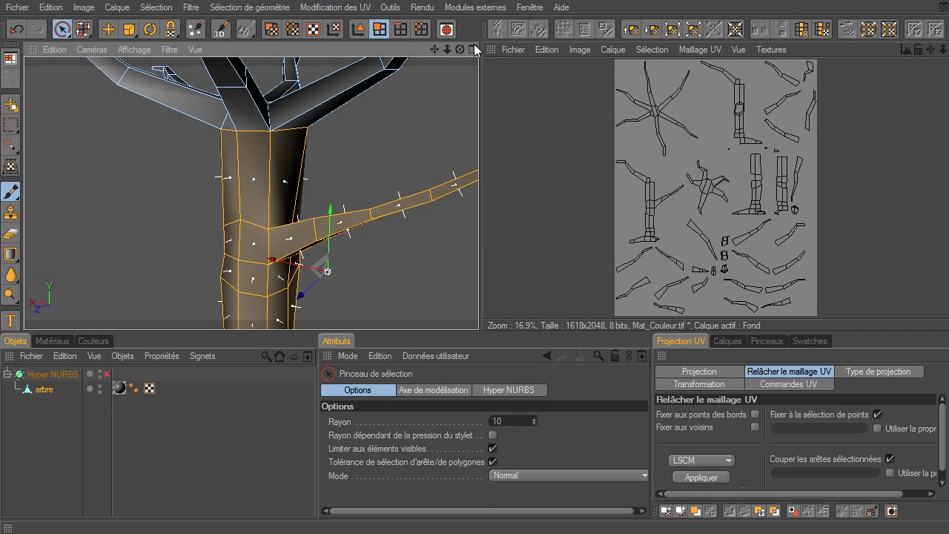
left_click_drag(461, 50, 478, 330)
left_click_drag(435, 49, 478, 329)
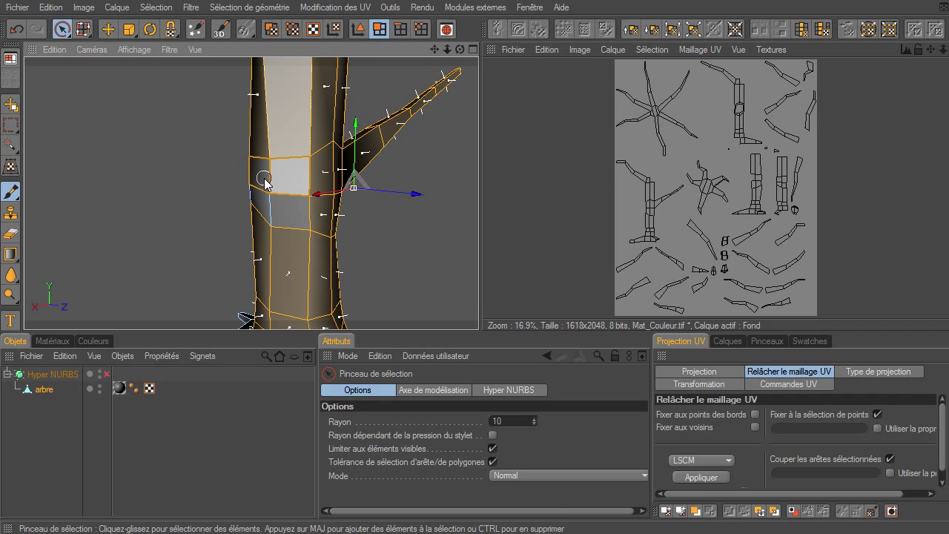
left_click_drag(460, 50, 478, 330)
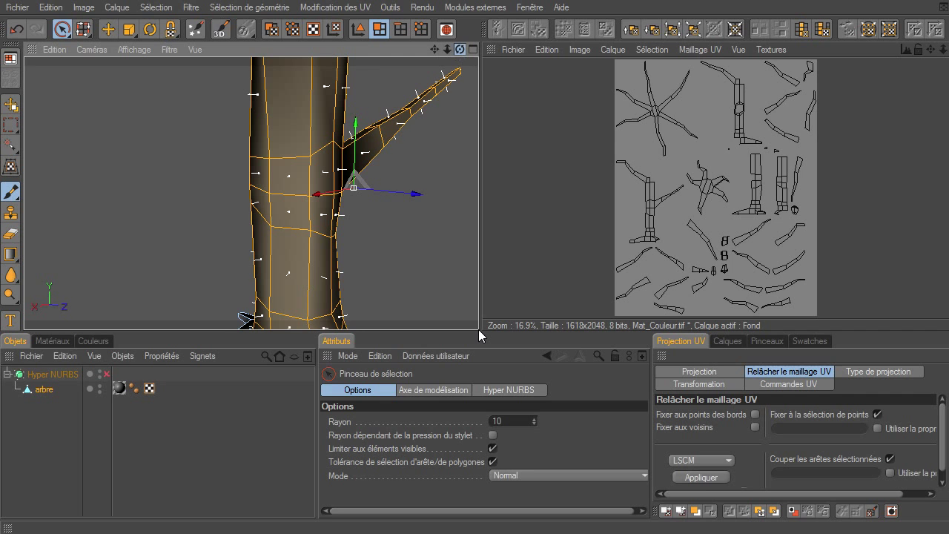
left_click_drag(435, 49, 478, 329)
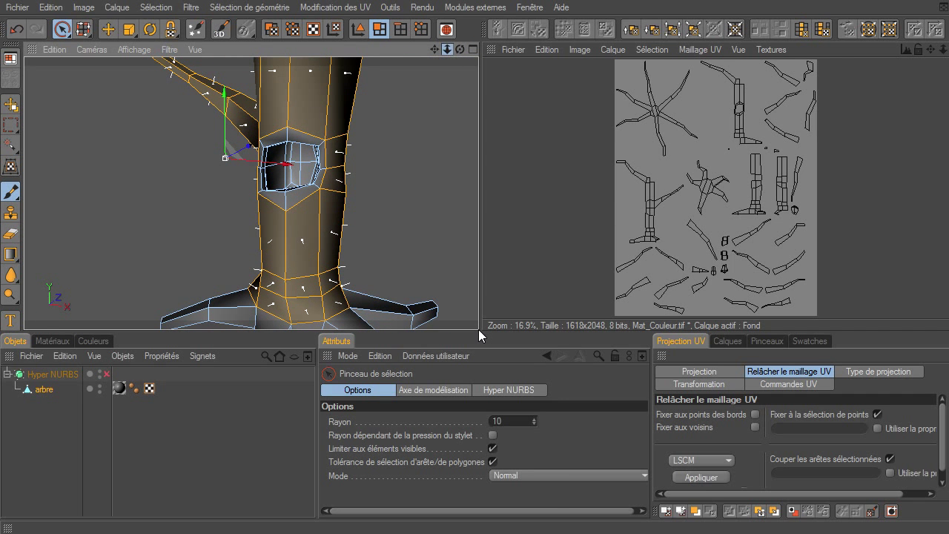
left_click_drag(460, 50, 478, 330)
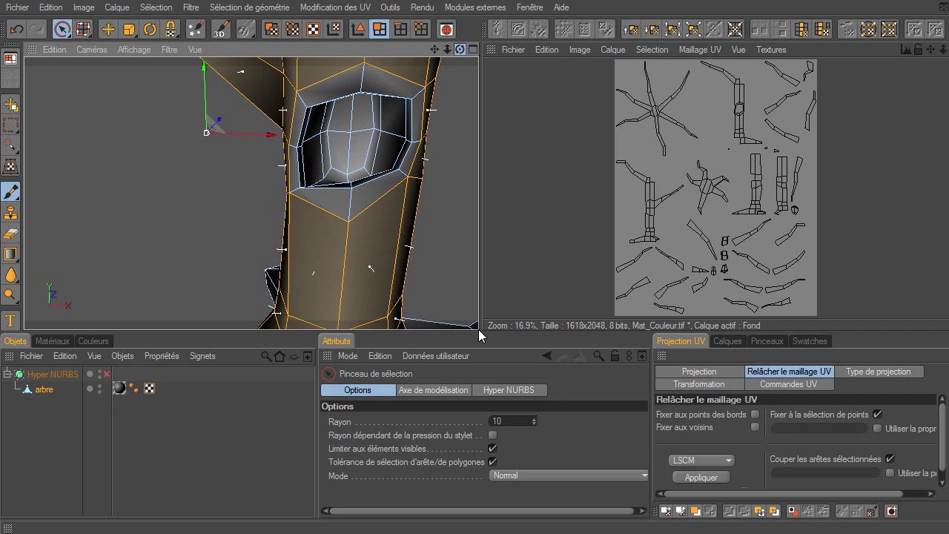
key("u")
key("l")
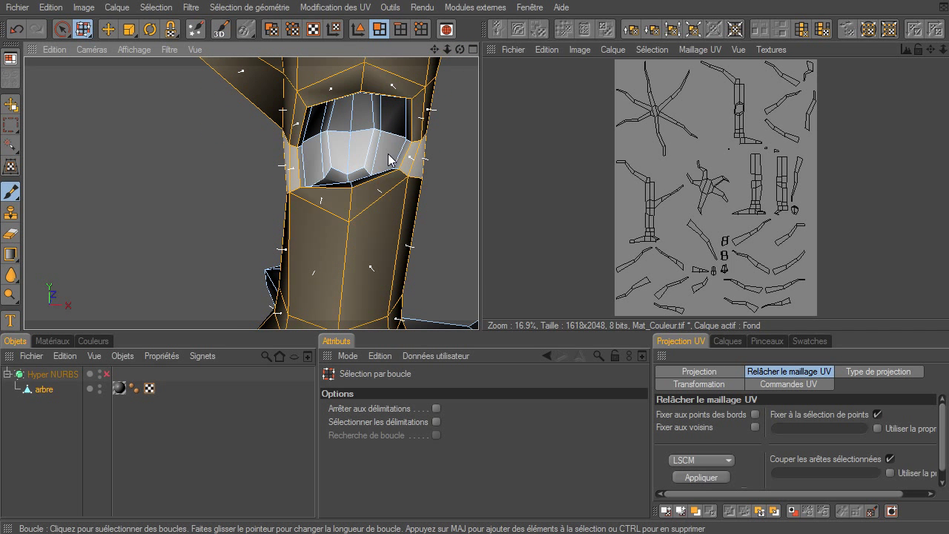
left_click(65, 30)
left_click_drag(447, 49, 169, 119)
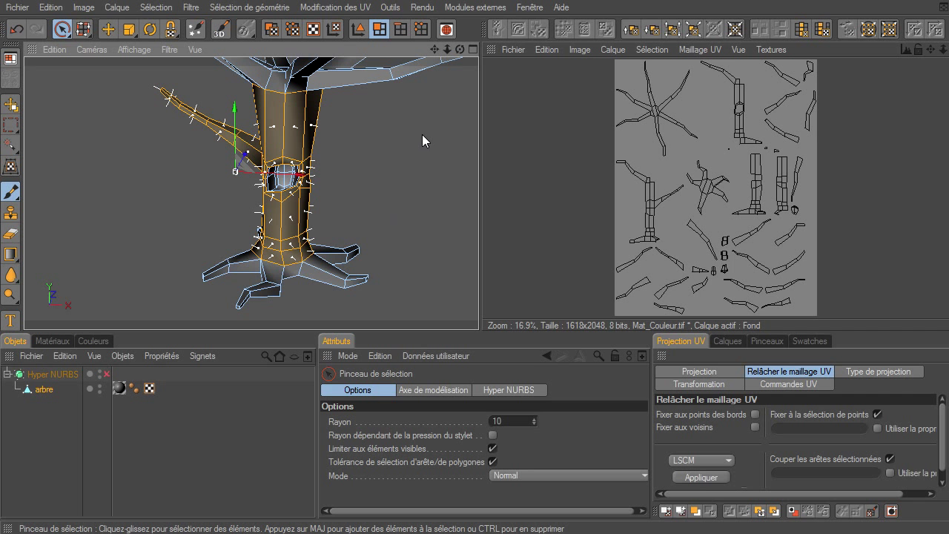
Step: Paint the left branch and the missing lower trunk polygons into the selection
left_click_drag(226, 134, 171, 95)
left_click_drag(291, 245, 335, 247)
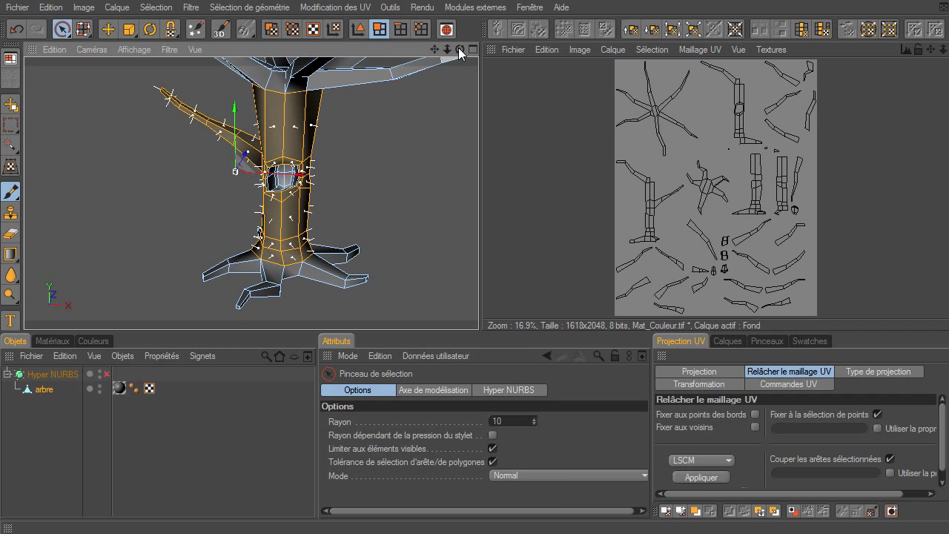
left_click_drag(460, 49, 479, 329)
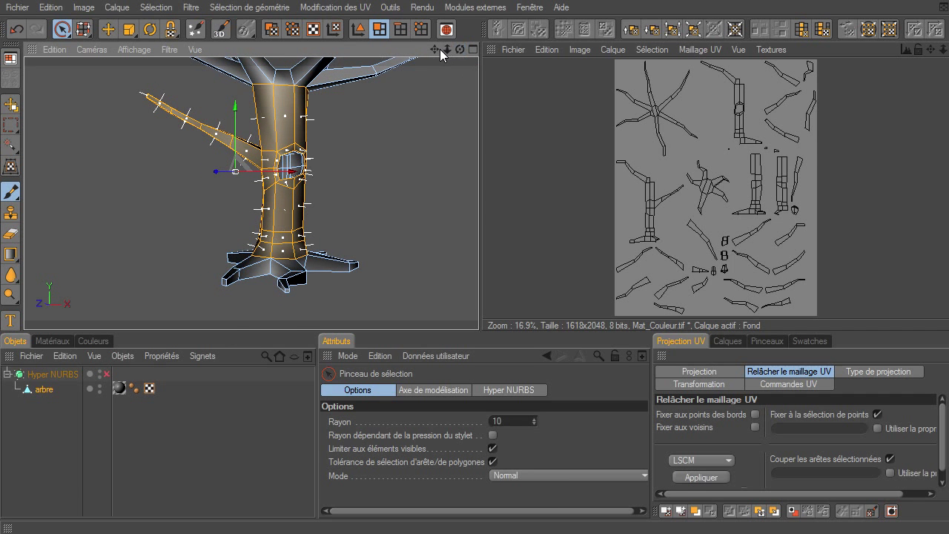
left_click_drag(440, 49, 479, 329)
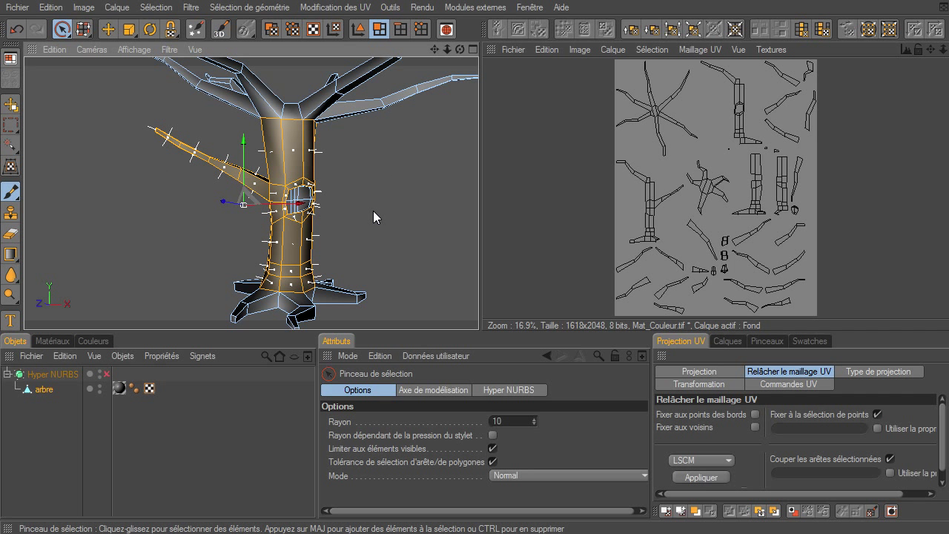
Step: In Edges mode, select the vertical trunk edges running down to the root
left_click(397, 31)
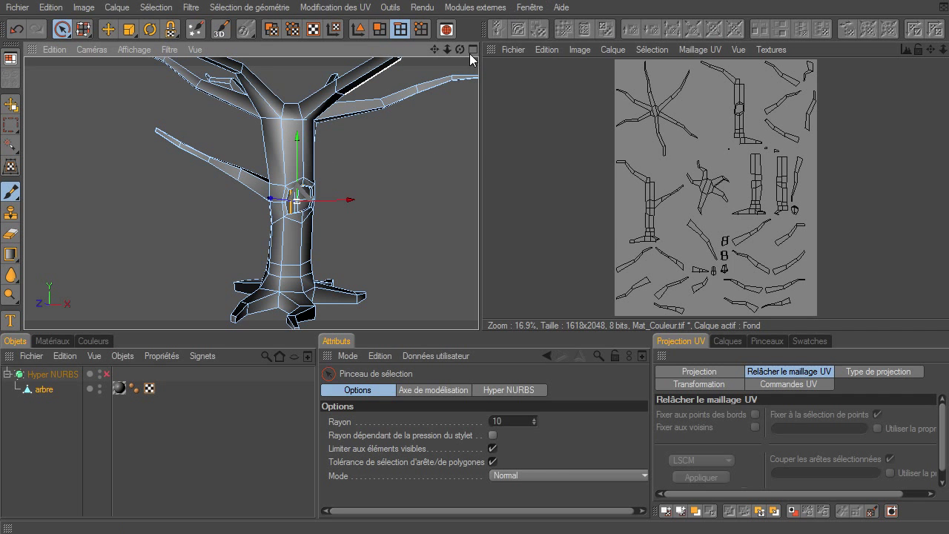
left_click_drag(462, 49, 478, 329)
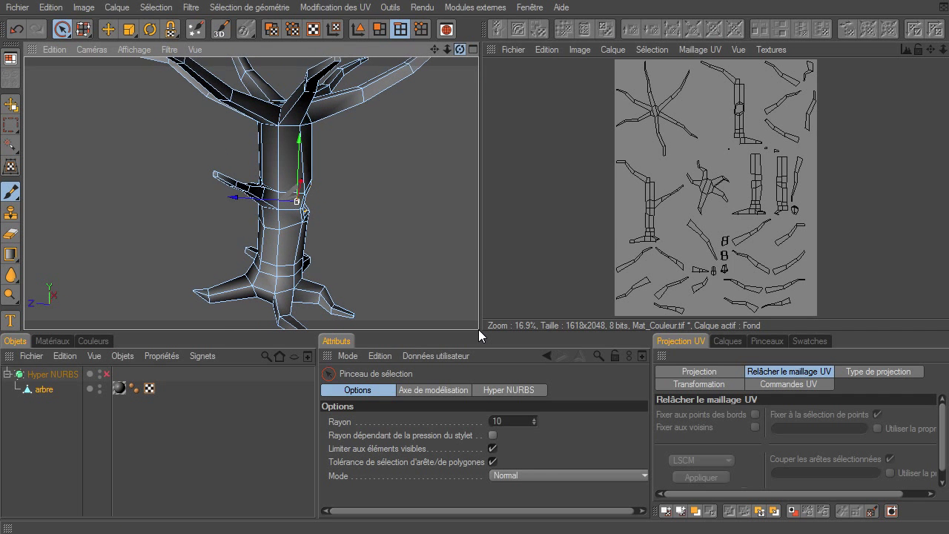
mouse_move(448, 49)
left_mouse_down()
mouse_move(479, 330)
mouse_move(363, 174)
left_mouse_up()
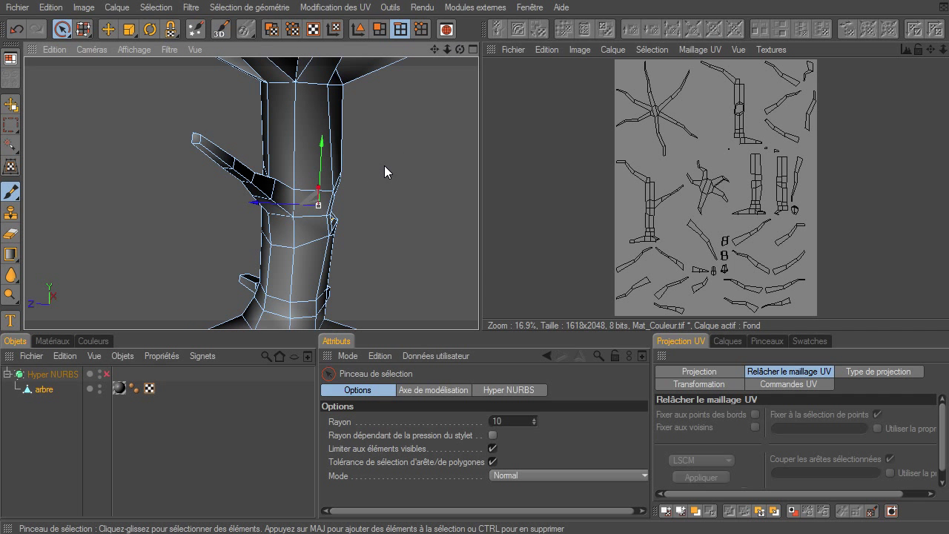
left_click(295, 104)
left_click_drag(460, 49, 479, 329)
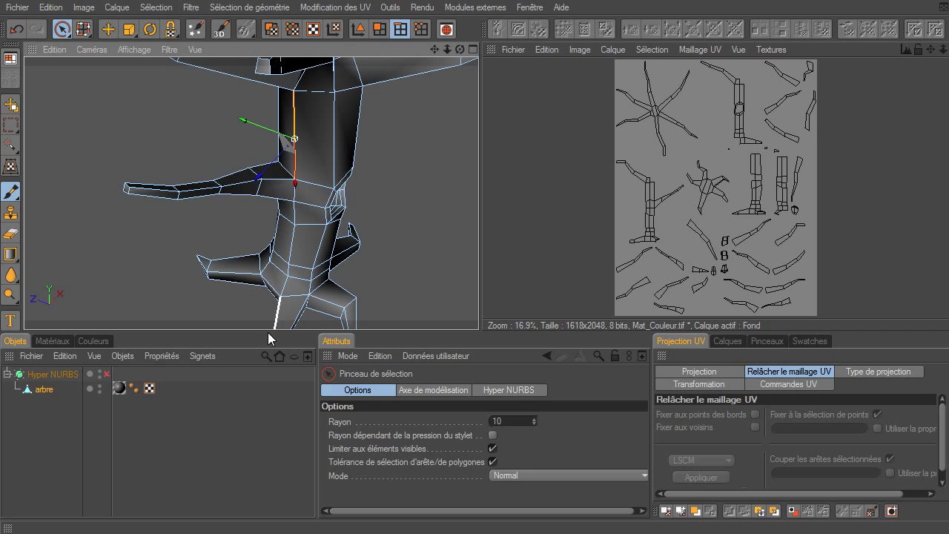
mouse_move(449, 50)
left_mouse_down()
mouse_move(478, 329)
mouse_move(427, 50)
left_mouse_up()
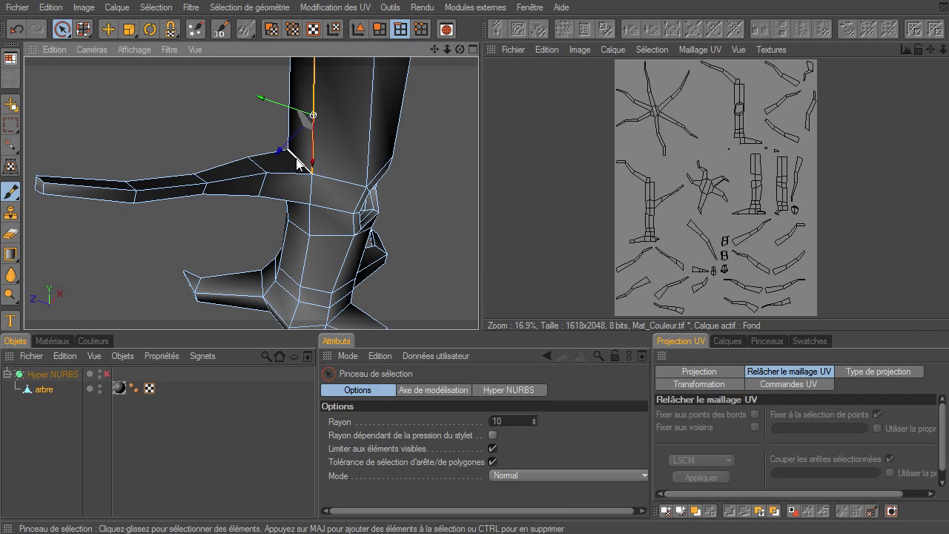
left_click_drag(460, 49, 479, 330)
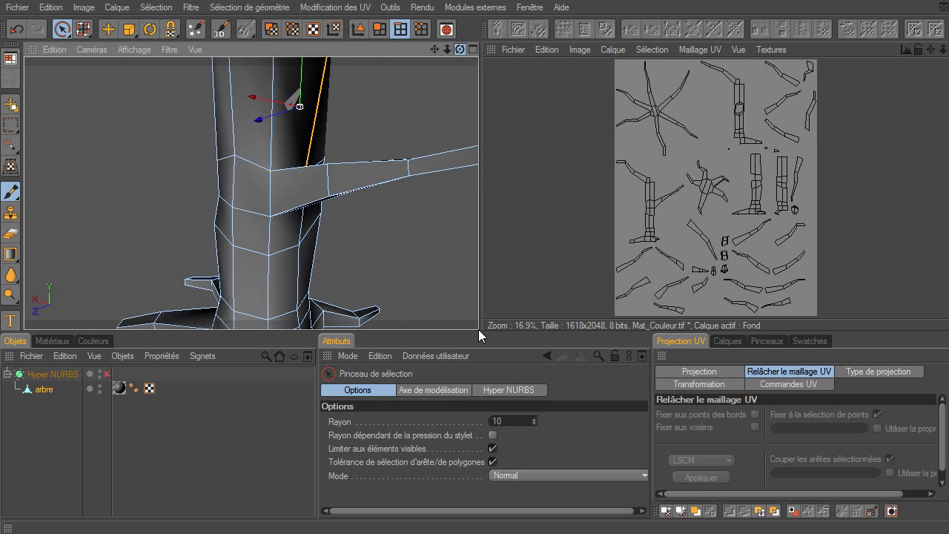
left_click(272, 192, "shift")
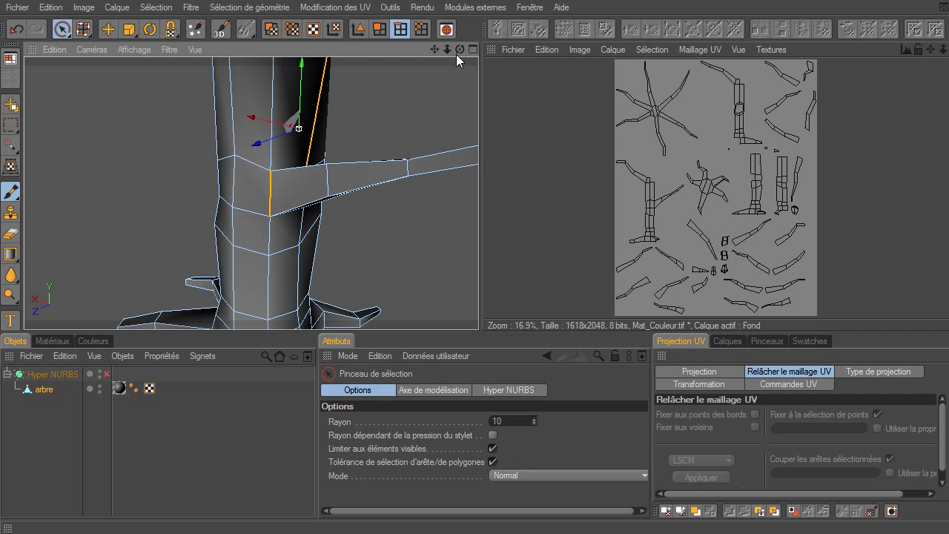
left_click_drag(456, 55, 478, 329)
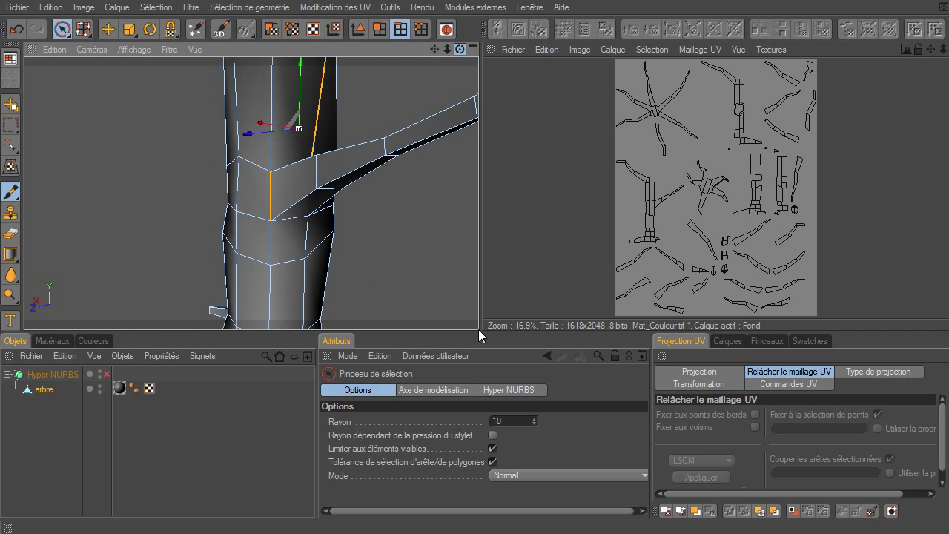
left_click(319, 245, "shift")
left_click(309, 296, "shift")
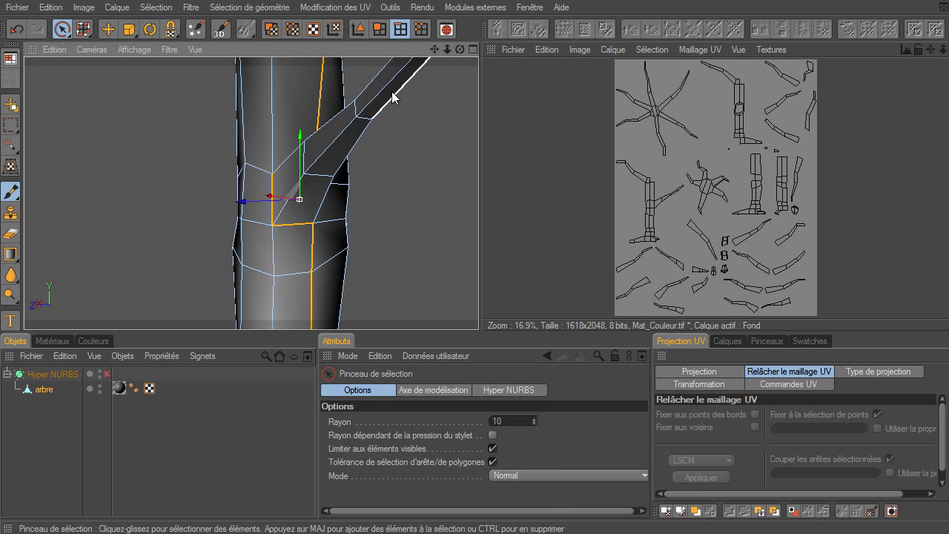
left_click_drag(434, 50, 478, 329)
left_click_drag(269, 212, 278, 253, "shift")
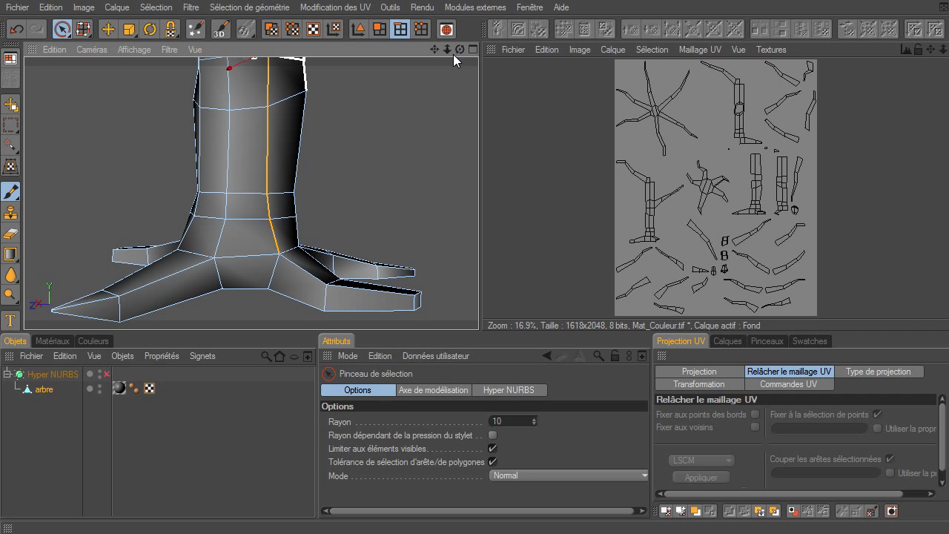
mouse_move(459, 50)
left_mouse_down()
mouse_move(490, 326)
mouse_move(478, 330)
left_mouse_up()
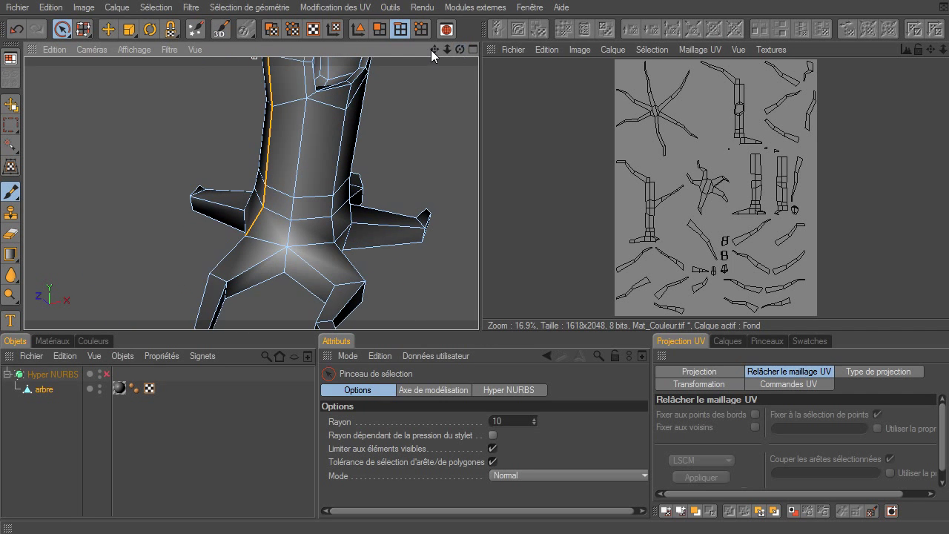
left_click_drag(433, 50, 479, 329)
Step: Add three edges running along the branch to the seam
left_click_drag(447, 50, 478, 329)
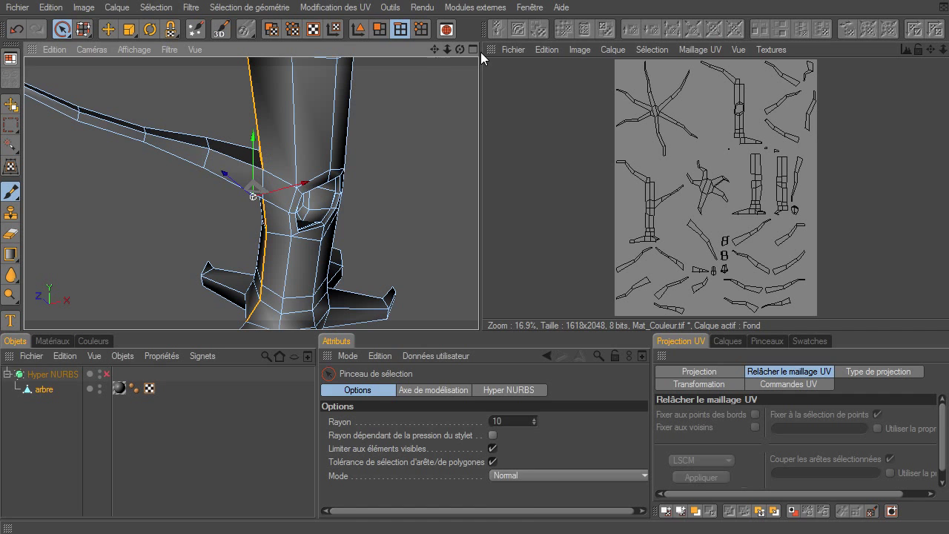
left_click_drag(434, 49, 479, 329)
mouse_move(447, 49)
left_mouse_down()
mouse_move(479, 329)
mouse_move(454, 50)
left_mouse_up()
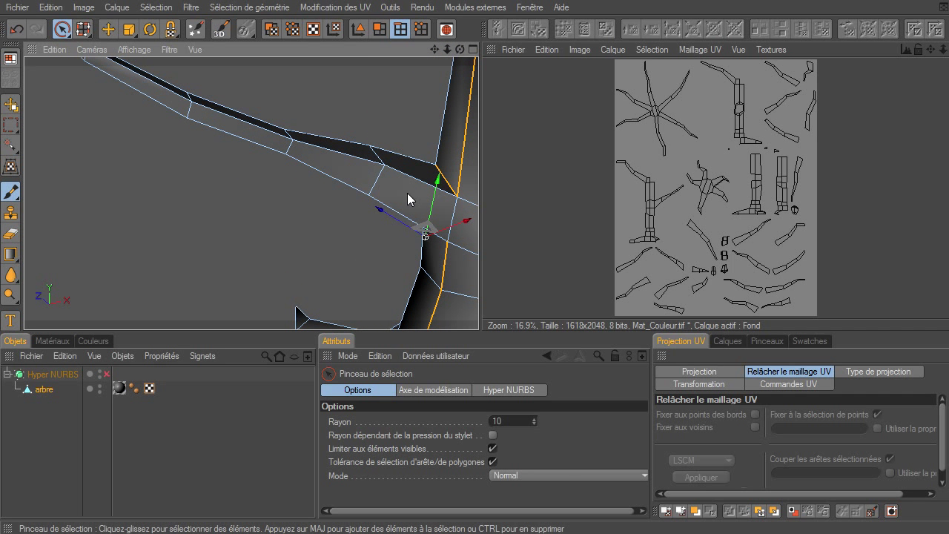
left_click(401, 173)
left_click(340, 152, "shift")
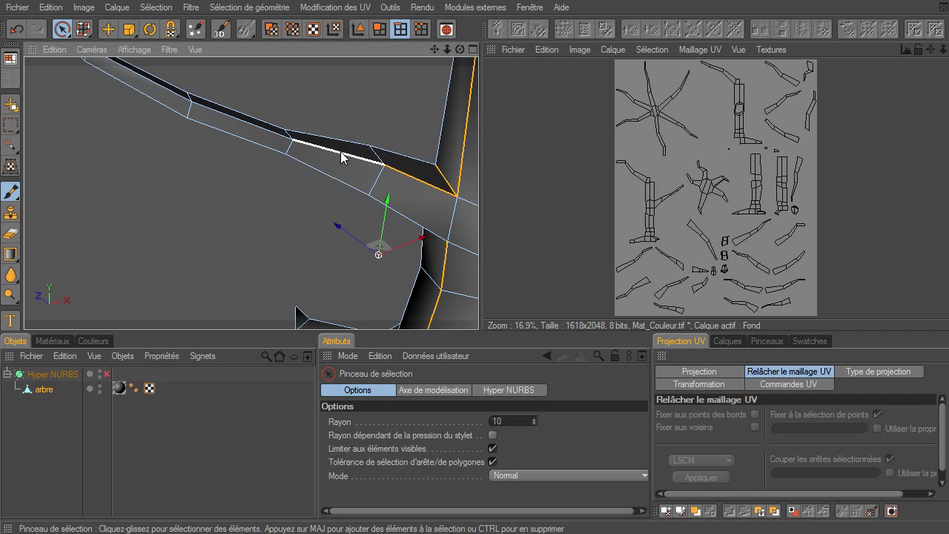
left_click(261, 138, "shift")
Step: Add the edges ringing the branch tip to close off the seam
left_click_drag(431, 48, 478, 329)
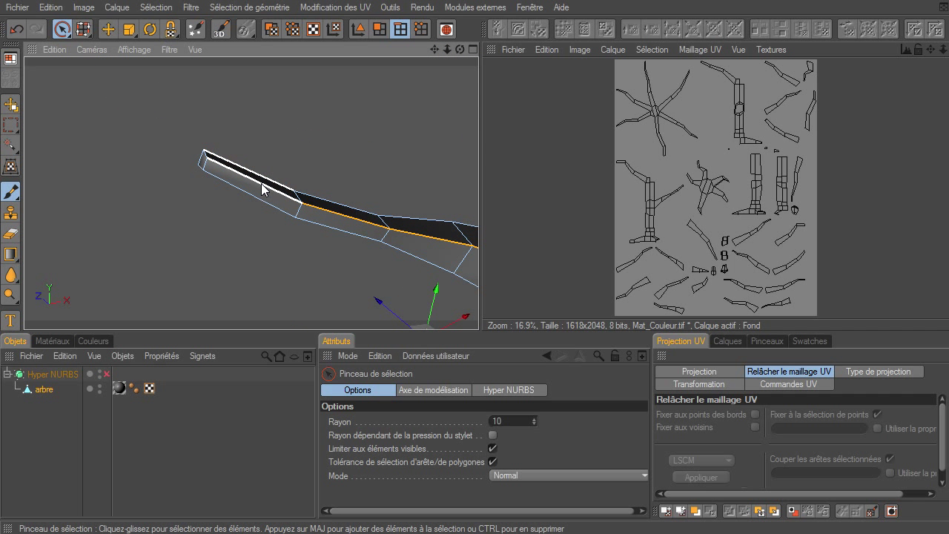
left_click_drag(448, 49, 478, 329)
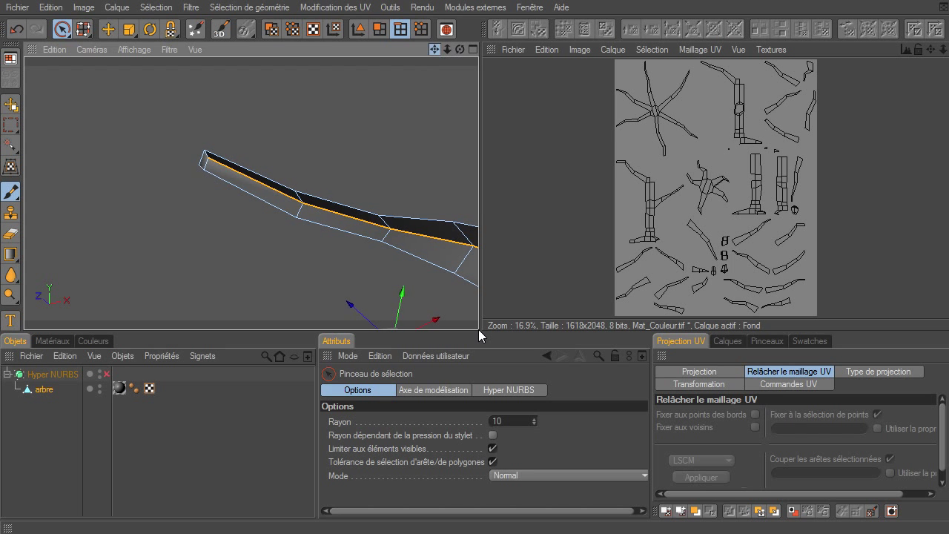
left_click_drag(448, 49, 478, 330)
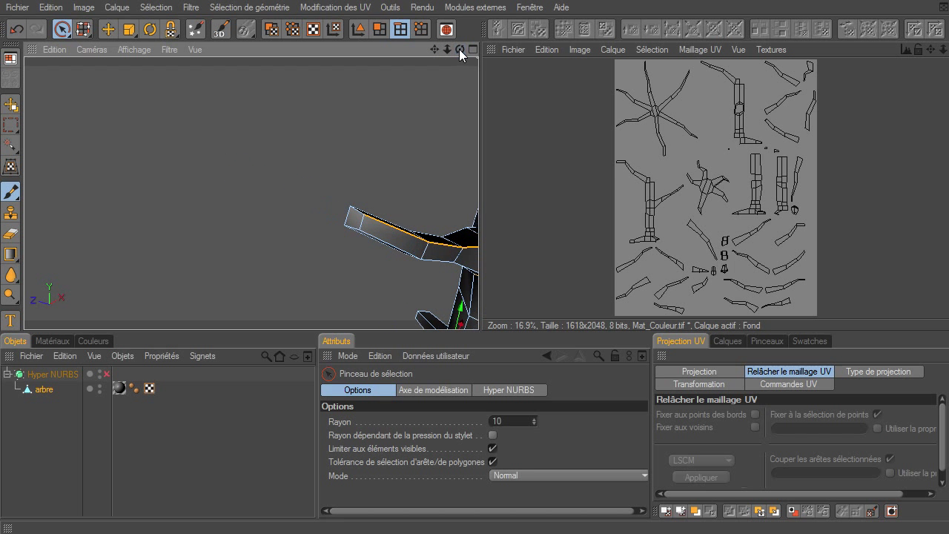
left_click_drag(441, 53, 479, 330)
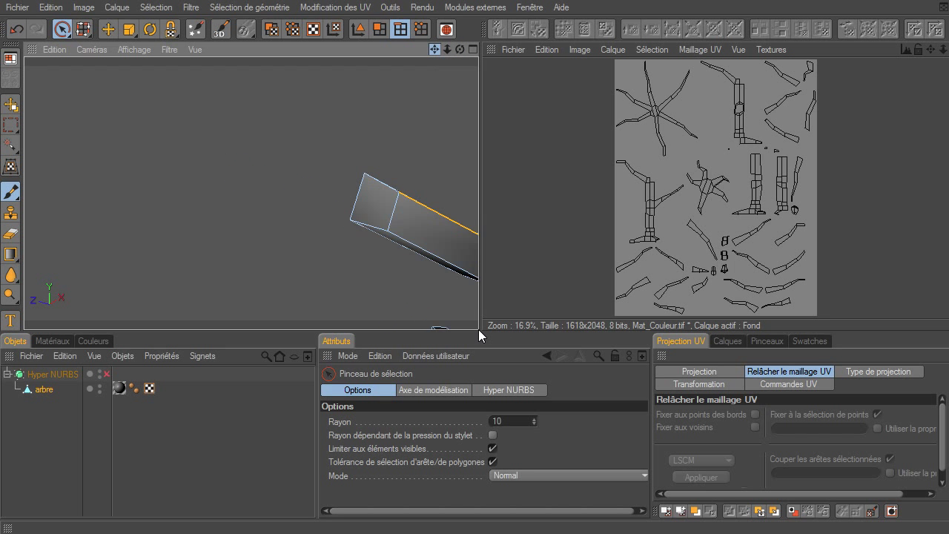
left_click_drag(441, 53, 478, 329)
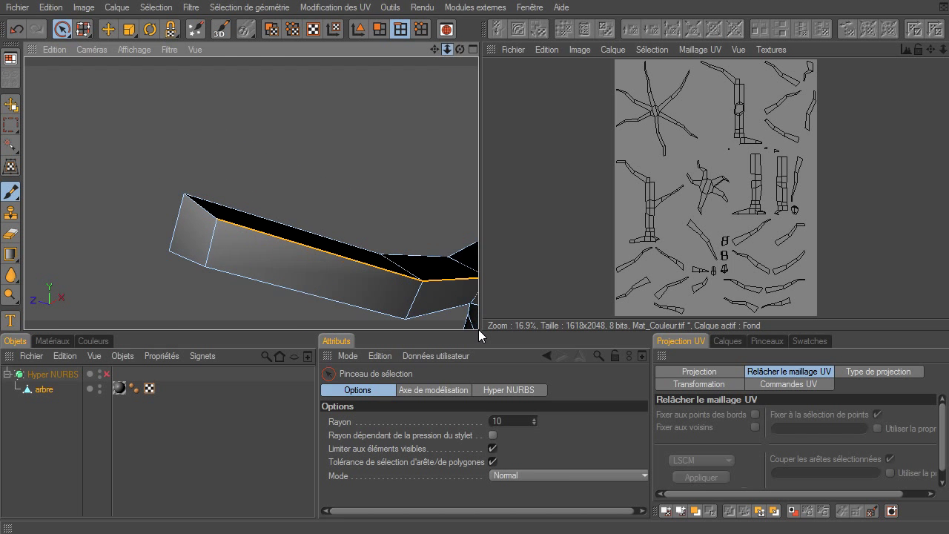
left_click_drag(441, 52, 478, 330)
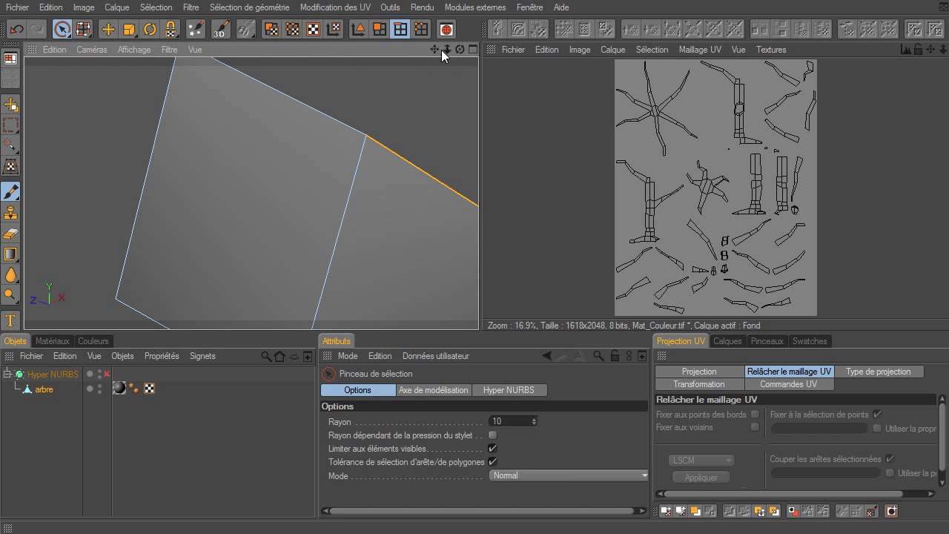
left_click_drag(441, 50, 478, 329)
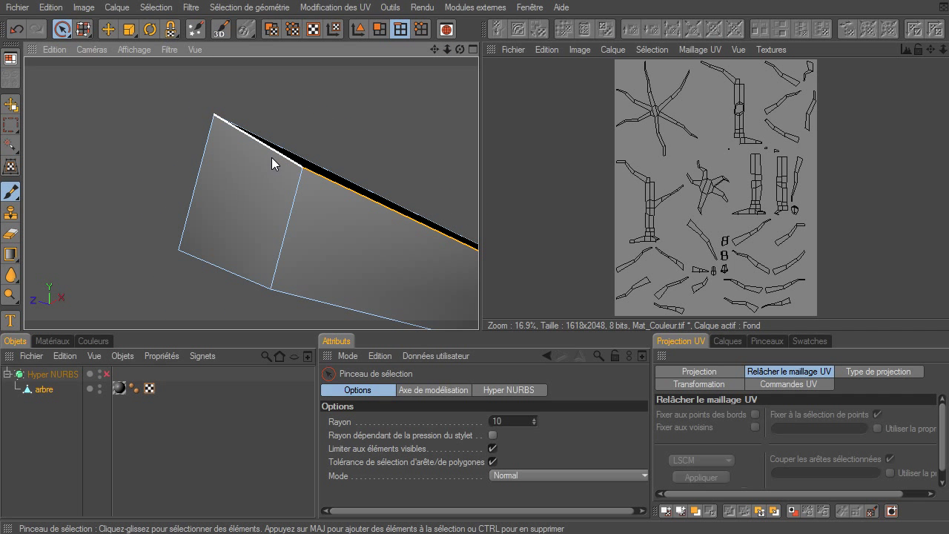
left_click(198, 177)
left_click(201, 180)
left_click(208, 260)
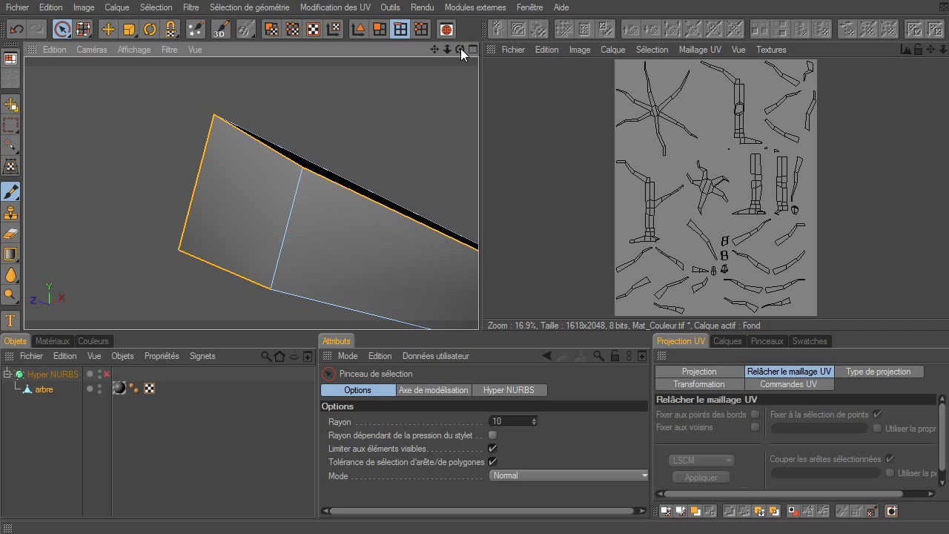
left_click_drag(448, 50, 478, 330)
left_click_drag(460, 49, 478, 329)
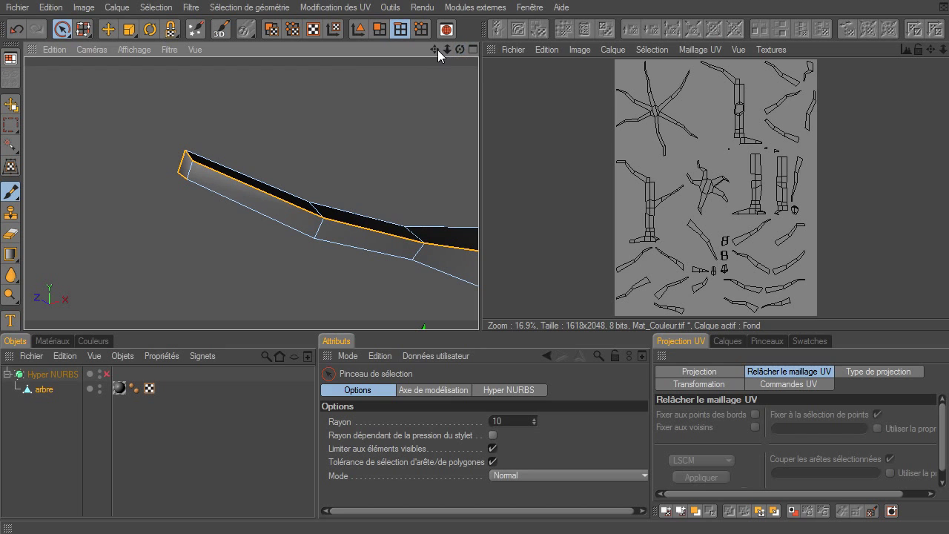
left_click_drag(434, 49, 478, 329)
Step: Frame the trunk down to its base, then cycle Polygons, Edges and Points modes, ending in Points
left_click_drag(459, 49, 479, 329)
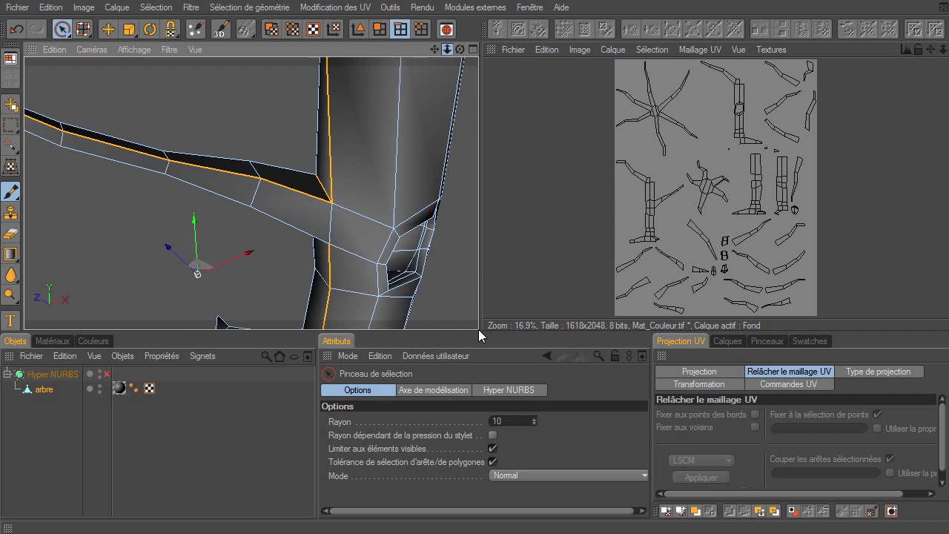
left_click_drag(455, 49, 479, 330)
left_click_drag(447, 49, 479, 330)
left_click_drag(435, 50, 478, 329)
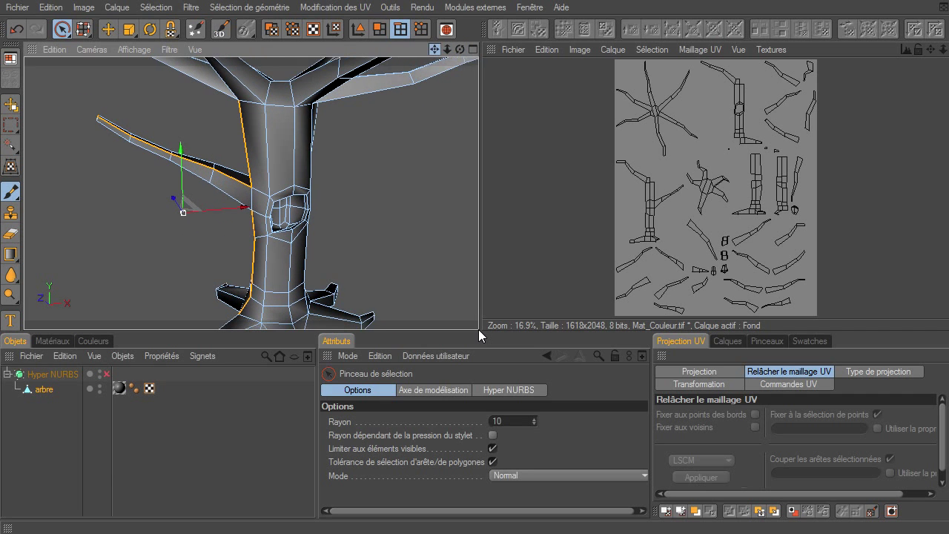
left_click_drag(462, 50, 479, 329)
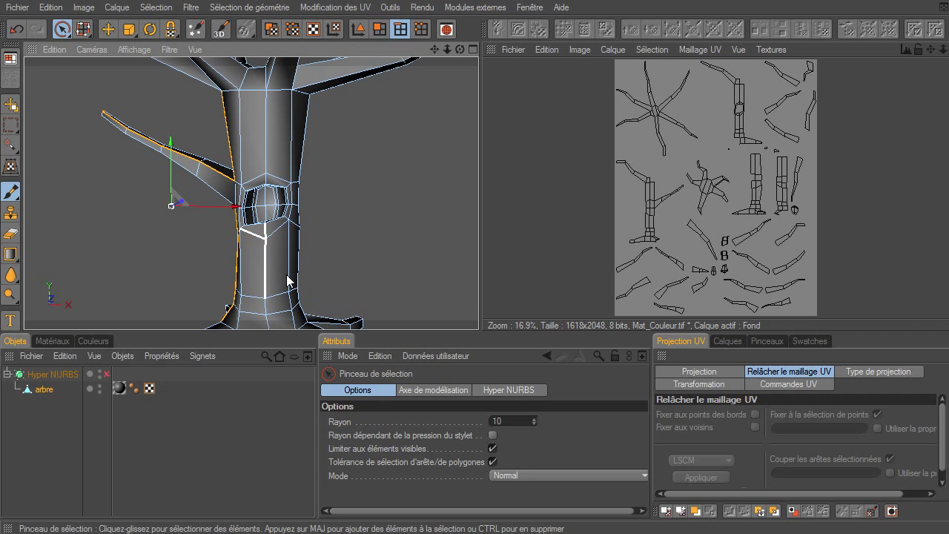
left_click_drag(434, 49, 478, 328)
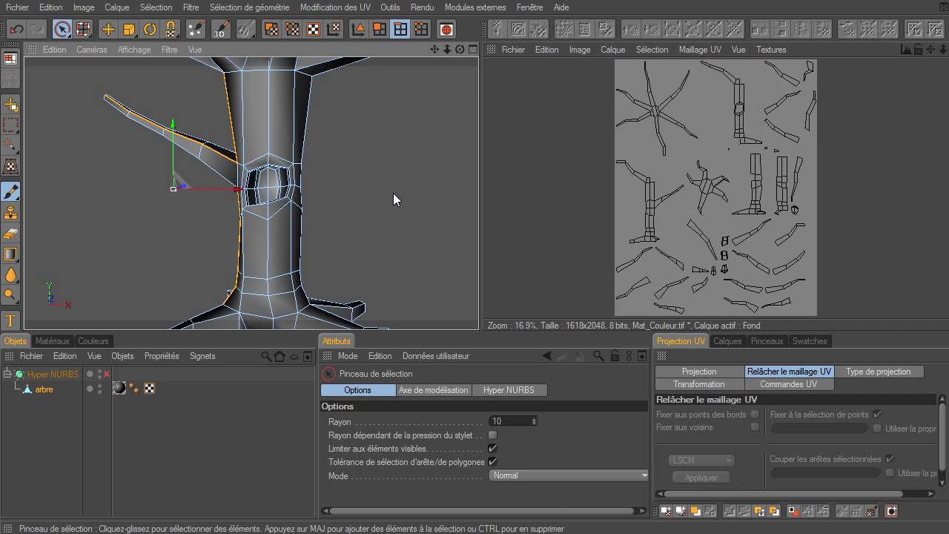
left_click(376, 30)
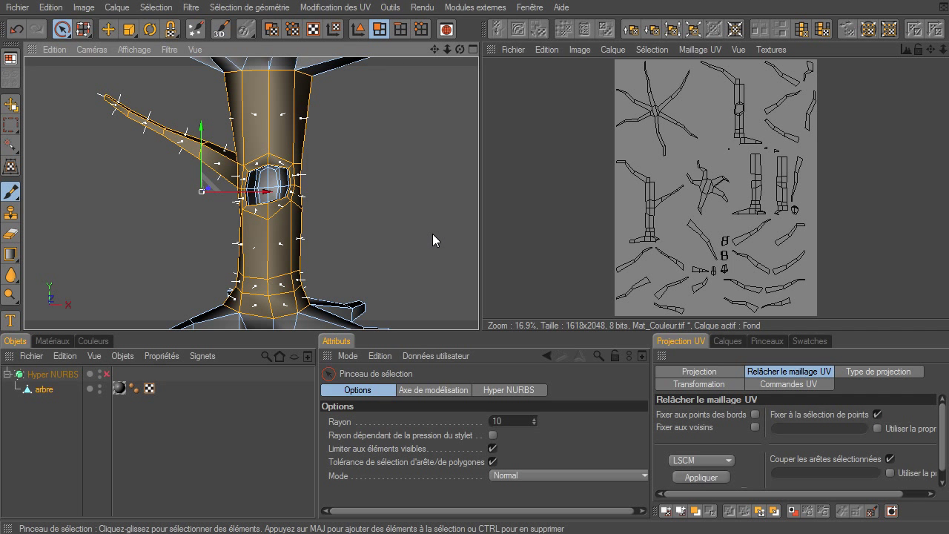
left_click(404, 31)
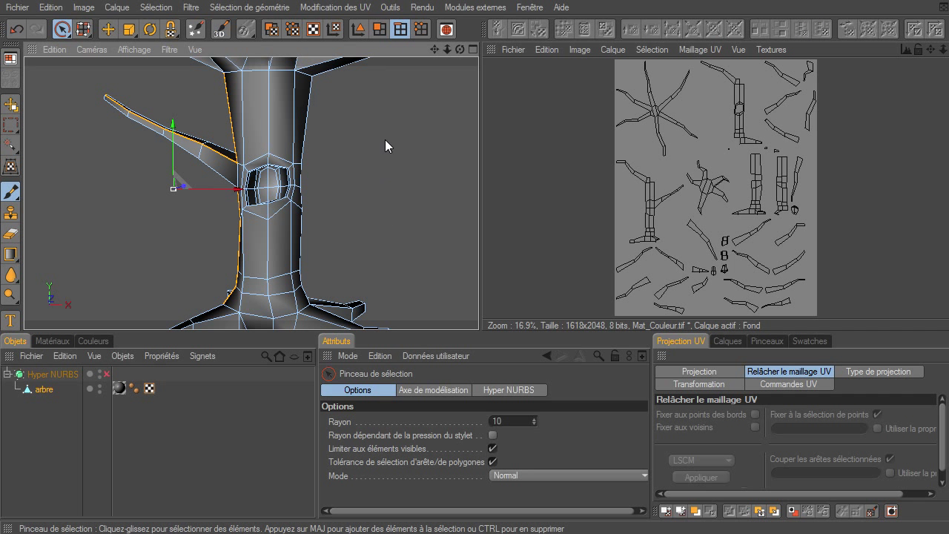
left_click(421, 30)
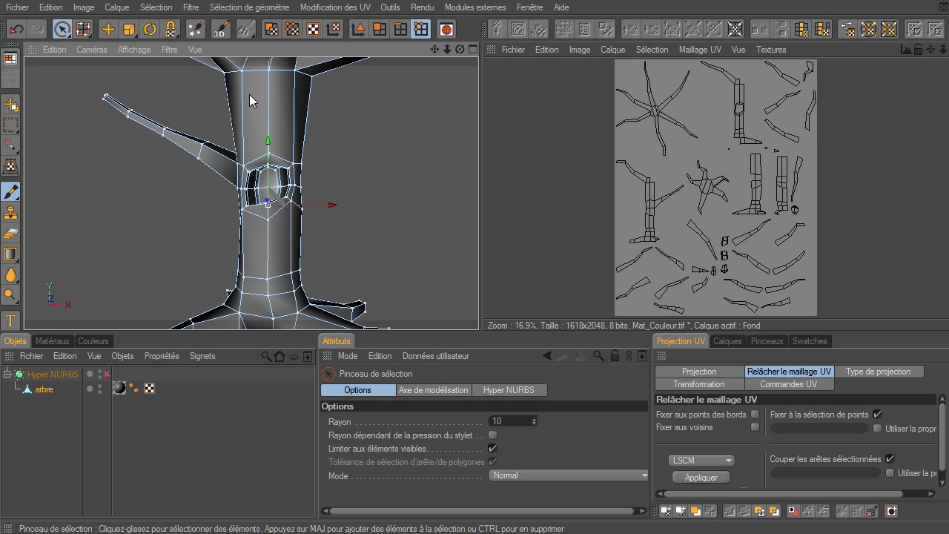
Step: Select two top and two base trunk points as pin points, then orbit to check them
left_click(245, 74)
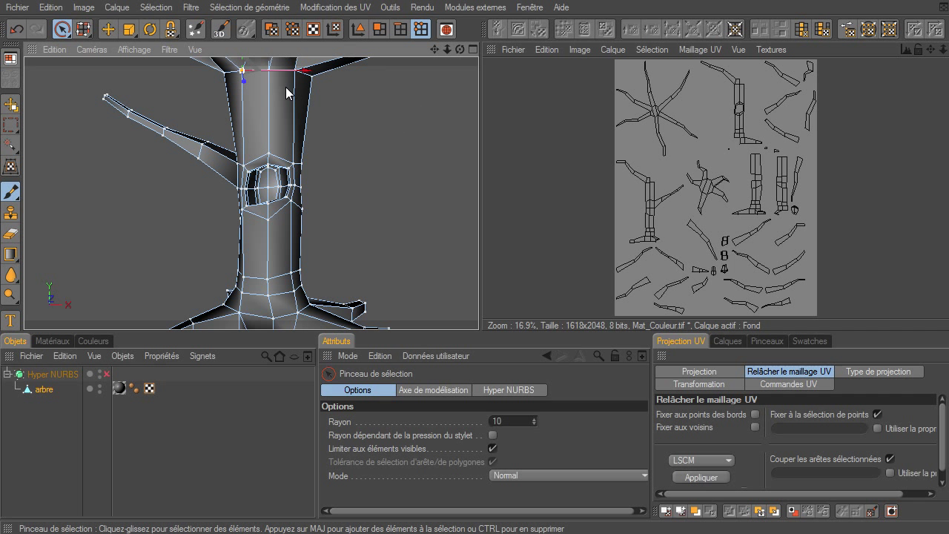
left_click(294, 77, "shift")
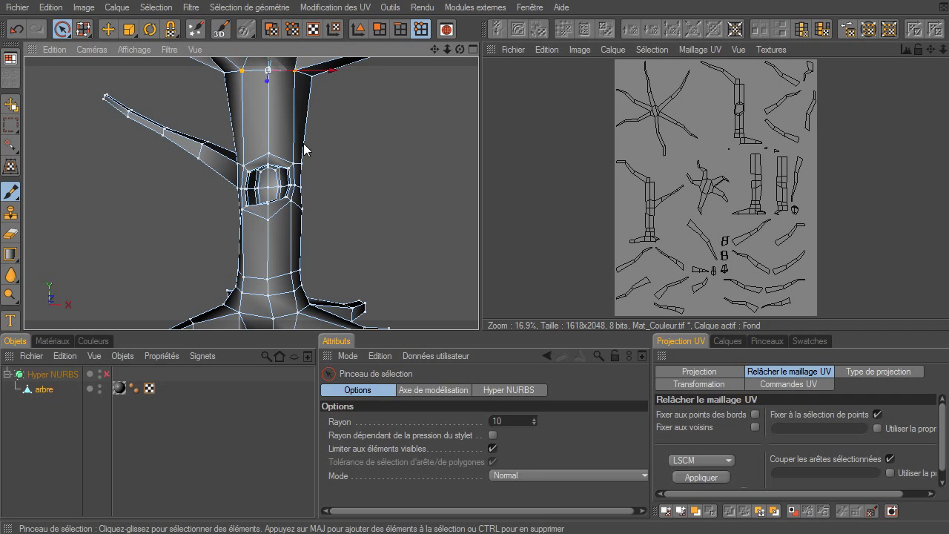
left_click(256, 276, "shift")
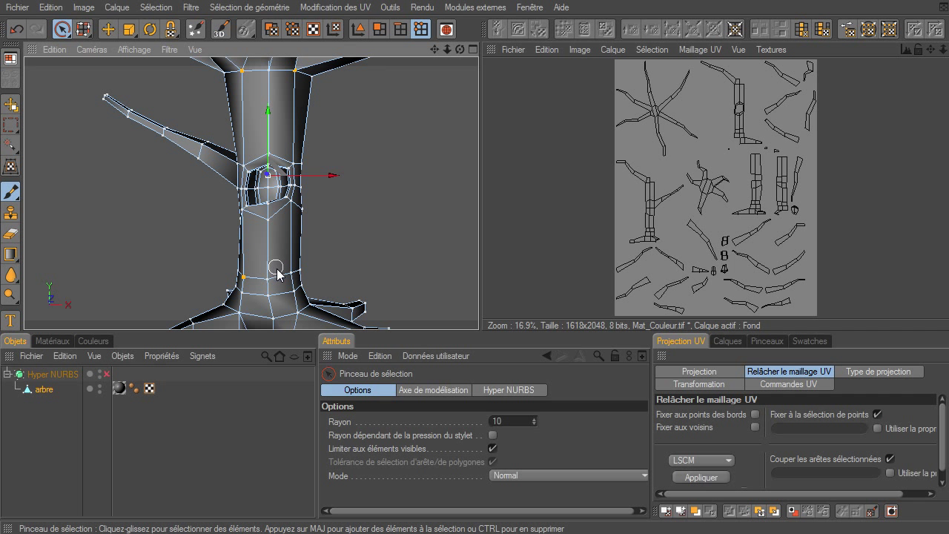
left_click(274, 294, "shift")
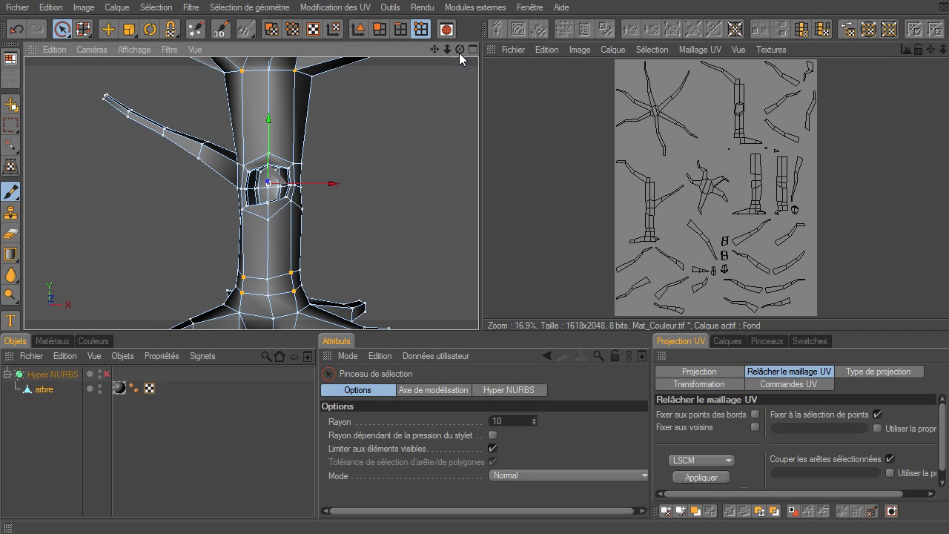
left_click_drag(459, 52, 235, 87)
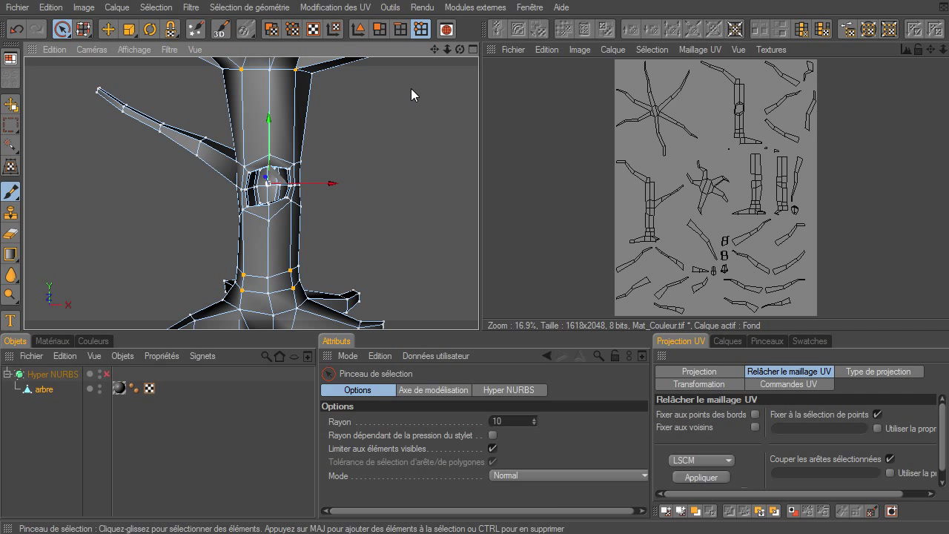
Step: Maximize the front view, return to Polygons mode and apply a Frontale projection to the trunk
left_click(473, 49)
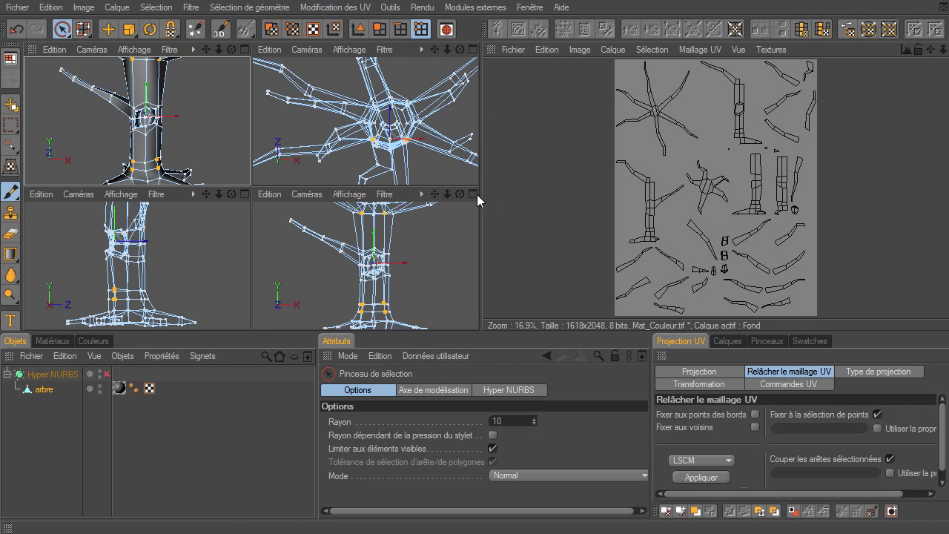
left_click(473, 193)
mouse_move(447, 48)
left_mouse_down()
mouse_move(402, 46)
mouse_move(484, 328)
left_mouse_up()
left_click(379, 31)
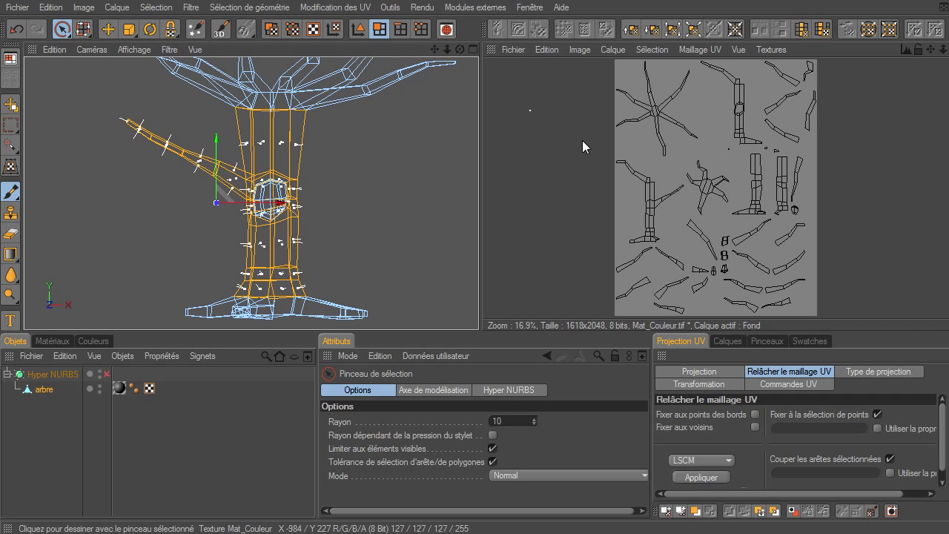
left_click(853, 372)
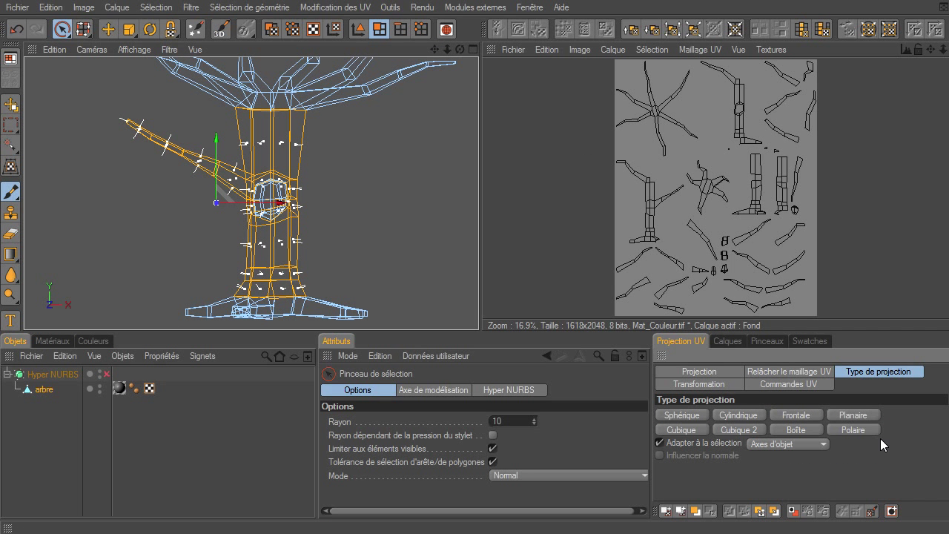
left_click(811, 414)
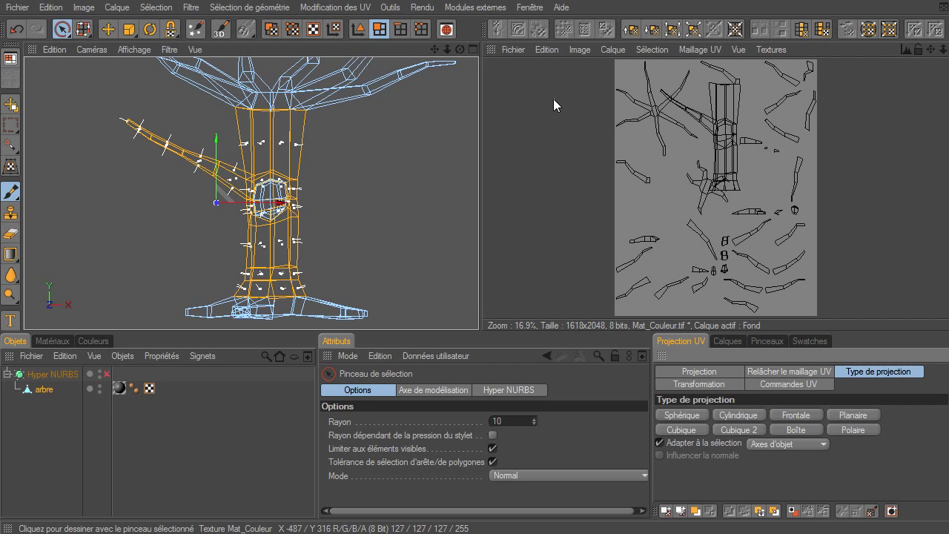
Step: Show the Relâcher le maillage UV settings in the Projection UV panel
left_click(790, 372)
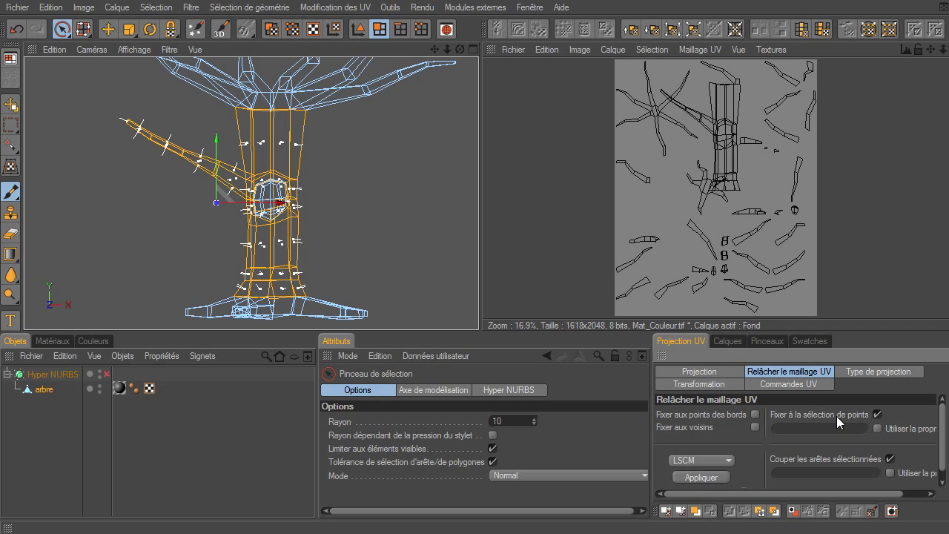
Step: Enable Couper les arêtes sélectionnées, keep LSCM as the method and apply the relax
left_click(889, 458)
scroll(942, 441, "down", 1)
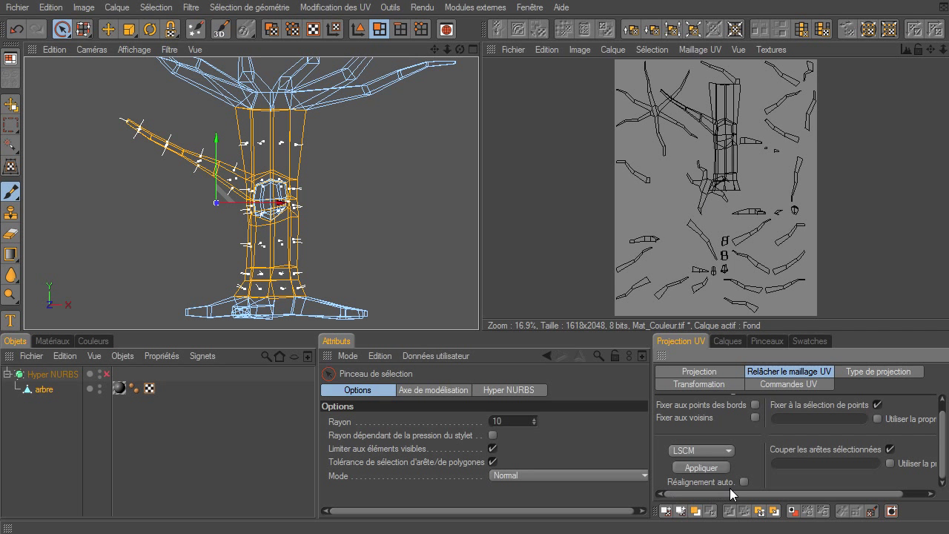
left_click(690, 450)
left_click(690, 463)
left_click(706, 447)
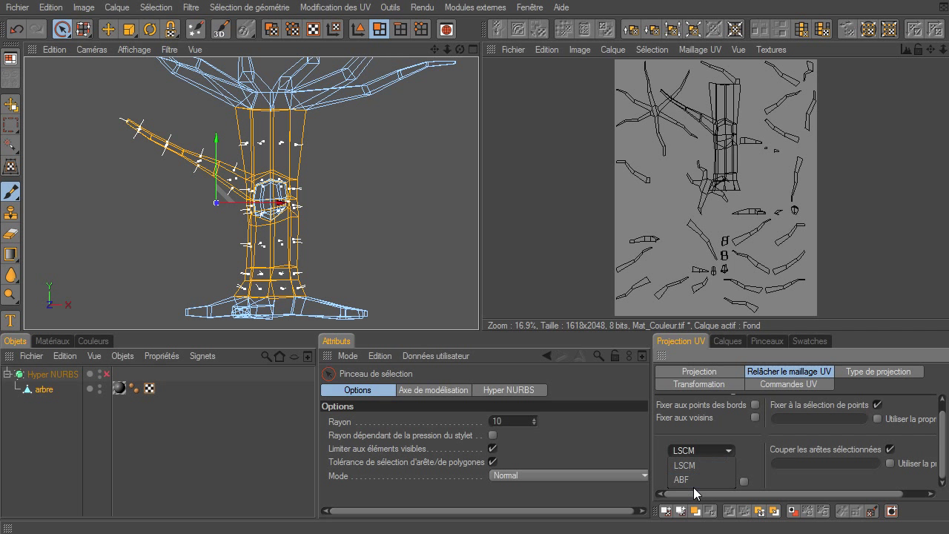
left_click(693, 461)
left_click(706, 469)
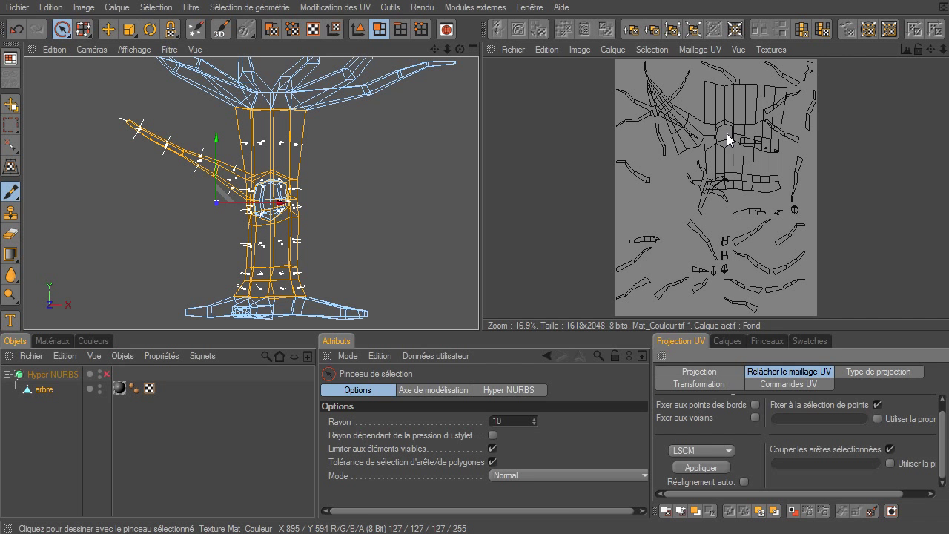
Step: Drag the trunk UV island left out of the texture square and frame it in the UV view
left_click(270, 29)
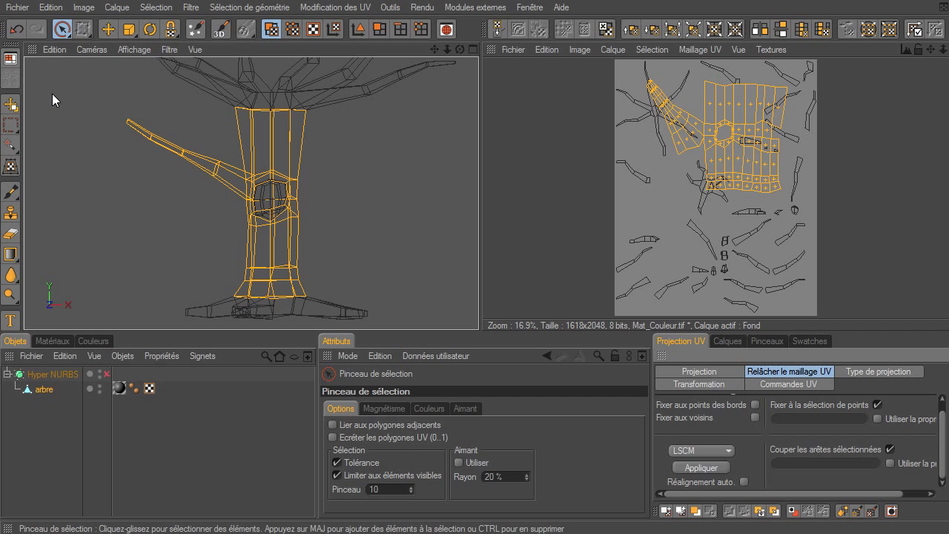
left_click(106, 32)
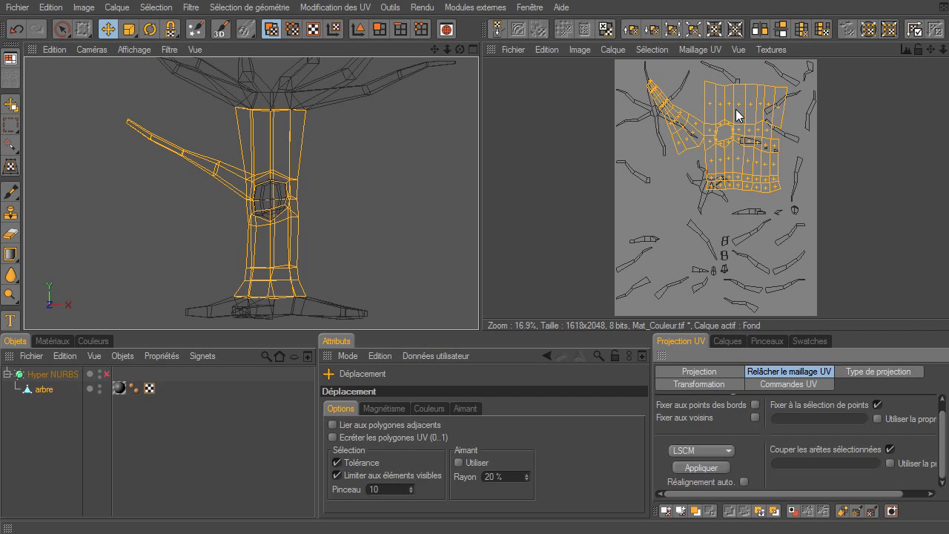
left_click_drag(735, 109, 704, 319)
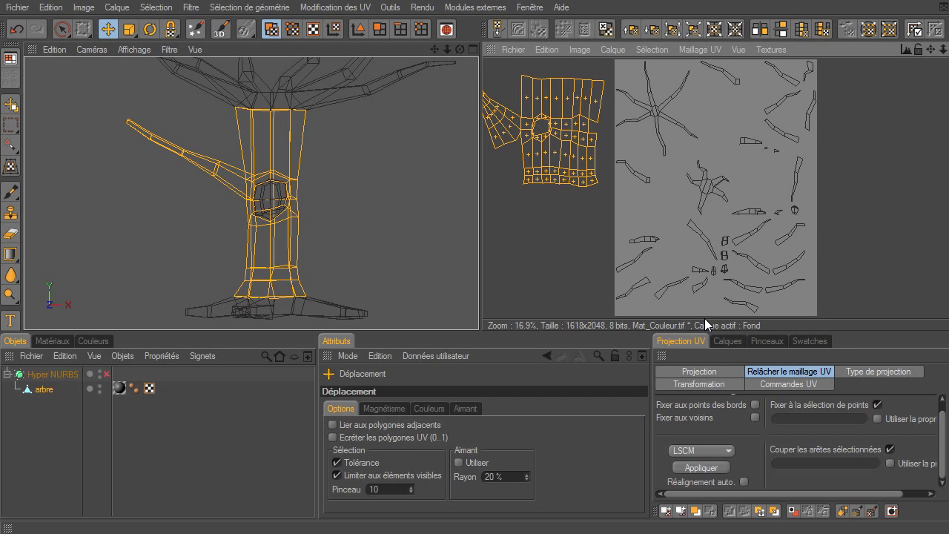
left_click_drag(933, 55, 750, 148)
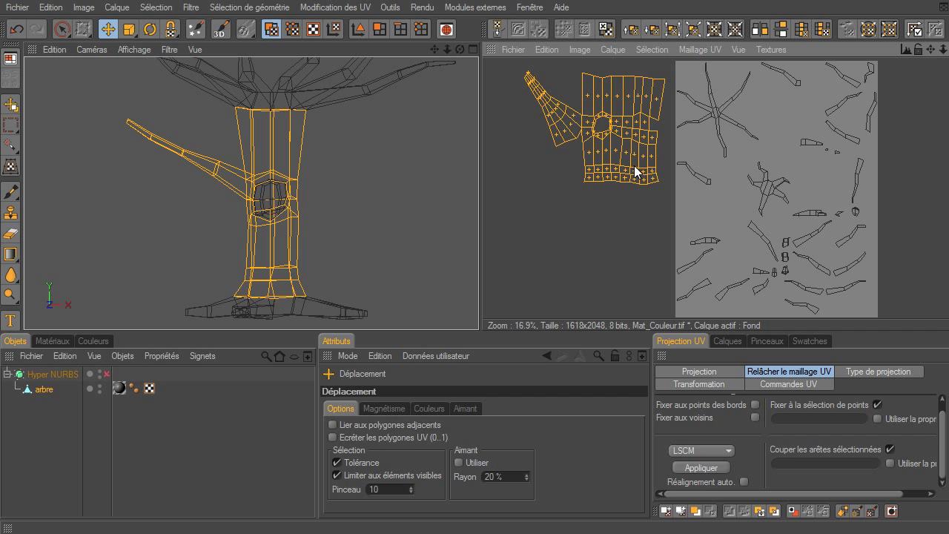
scroll(595, 152, "up", 5)
left_click_drag(930, 48, 705, 320)
scroll(805, 104, "down", 1)
scroll(807, 107, "down", 2)
left_click_drag(930, 49, 705, 319)
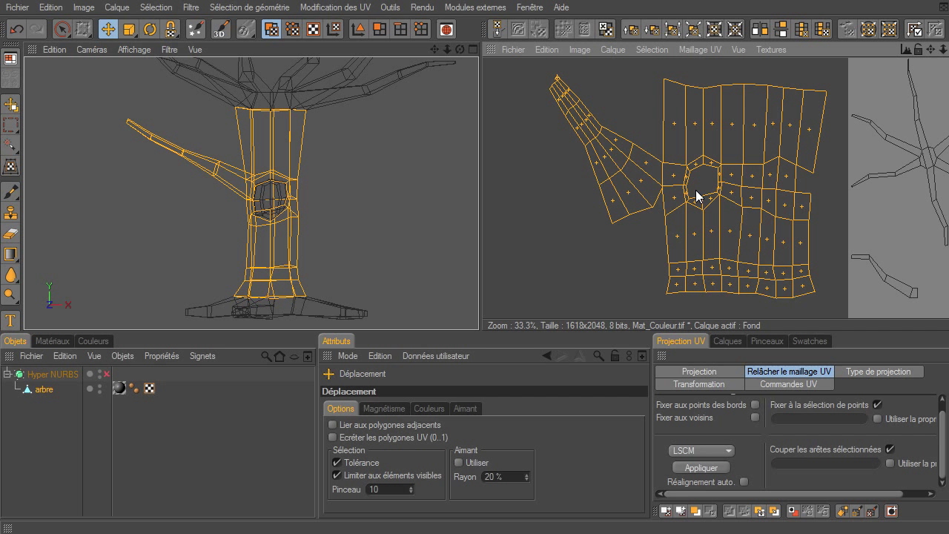
Step: Try the UV Magnet around the trunk hole, undo it, and zoom the UV view out
left_click(169, 29)
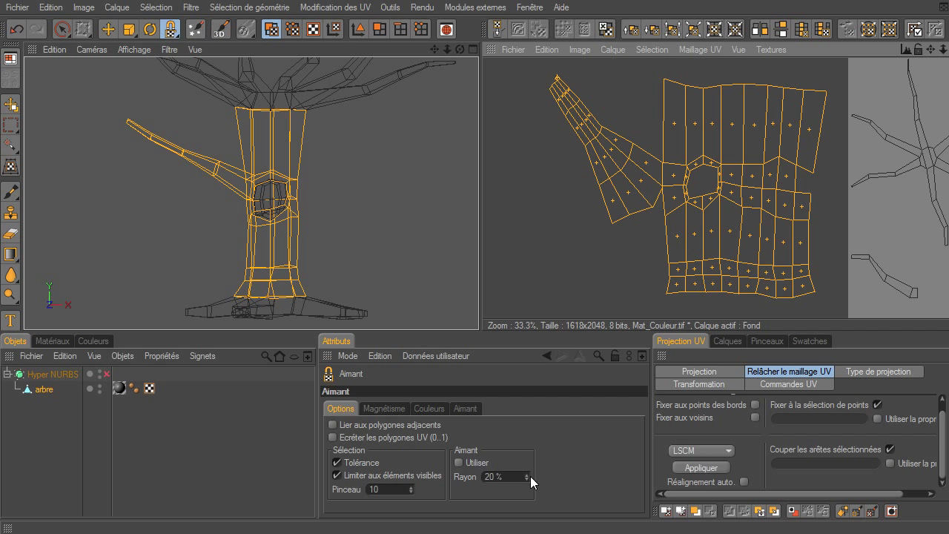
left_click(467, 409)
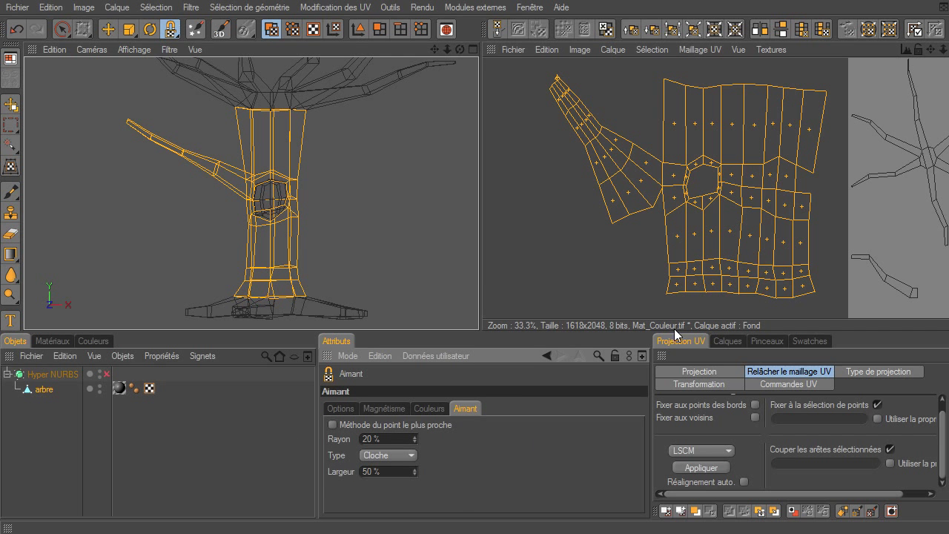
left_click_drag(679, 138, 691, 143)
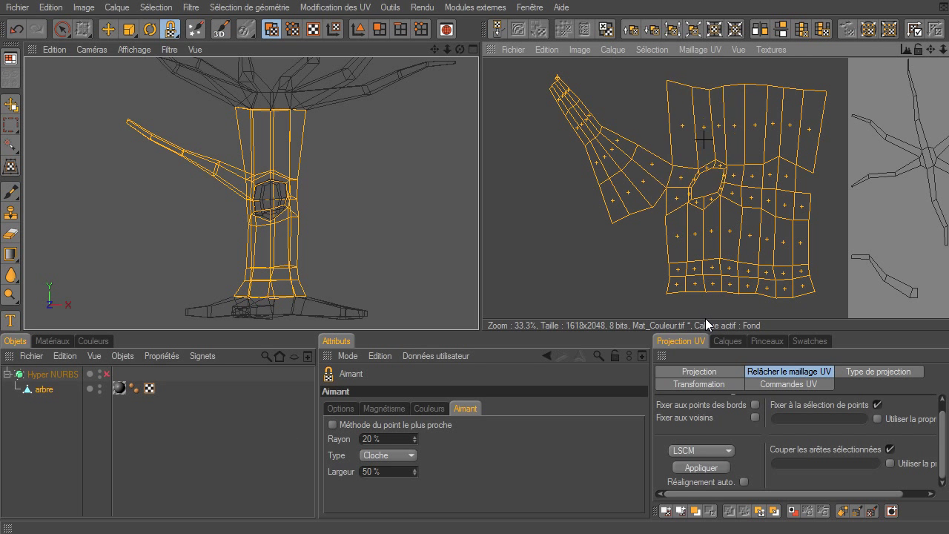
key("ctrl+z")
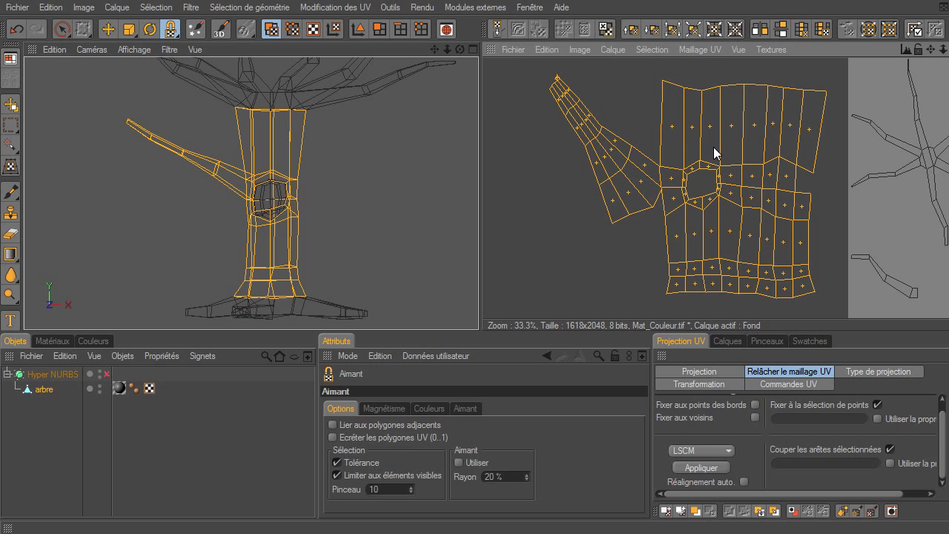
key("ctrl+z")
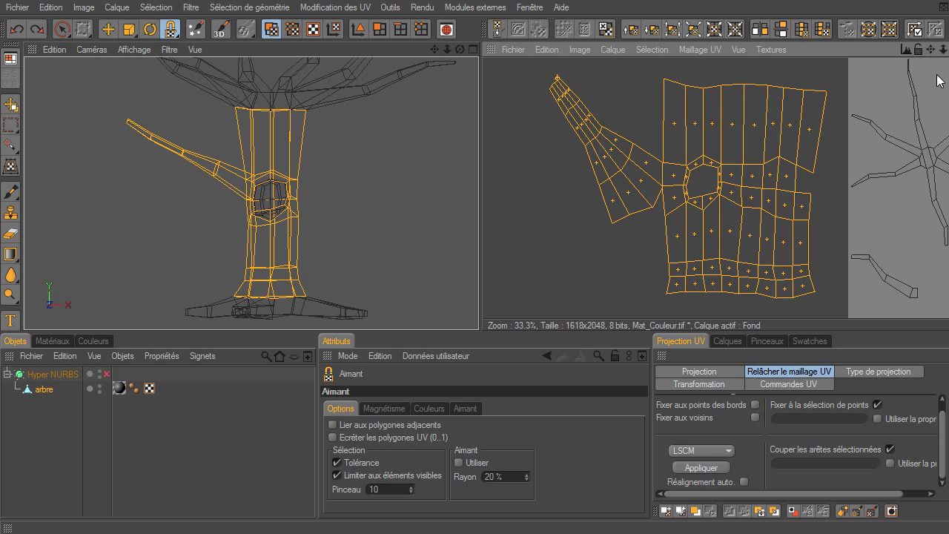
left_click_drag(936, 51, 643, 192)
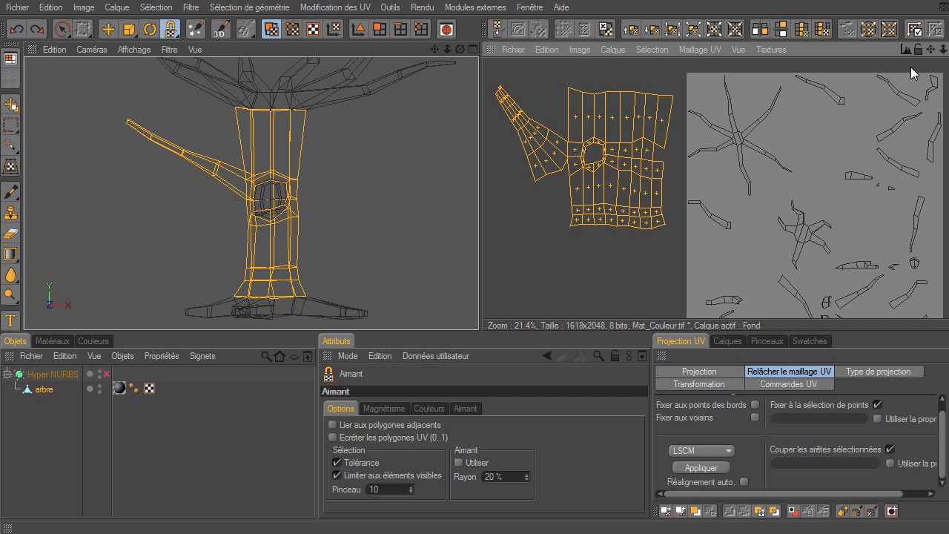
left_click_drag(931, 49, 704, 318)
scroll(736, 205, "down", 3)
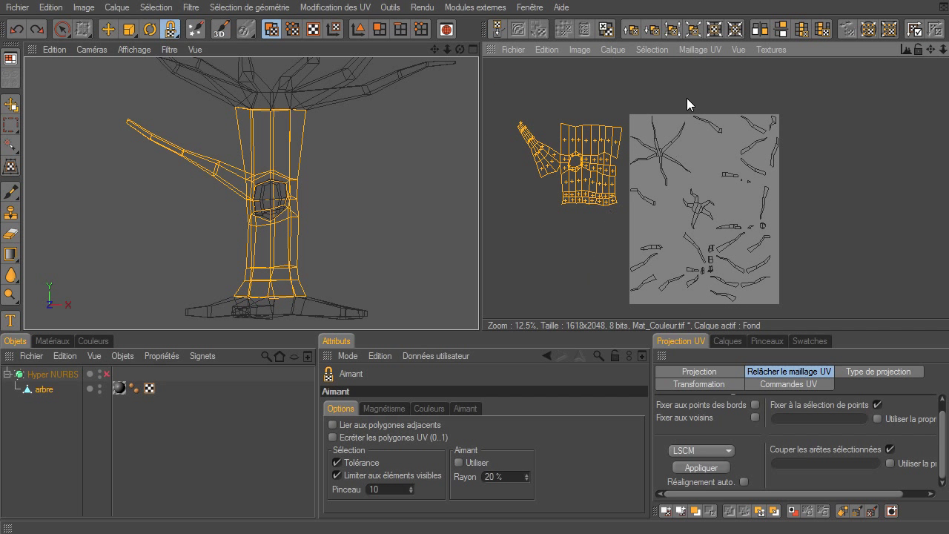
left_click_drag(928, 50, 695, 151)
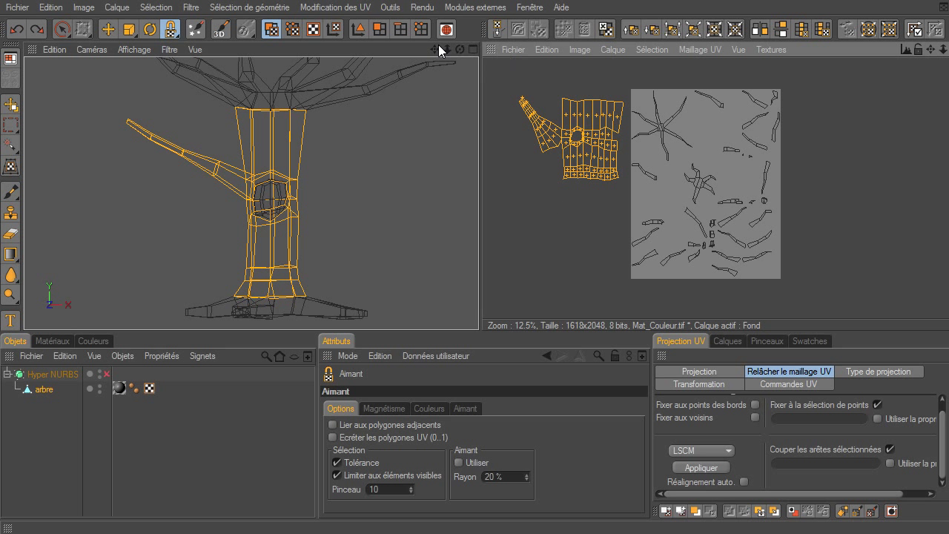
Step: Enter Polygon mode and pick Rectangle Selection, reframing the view on the tree's root base
left_click(378, 27)
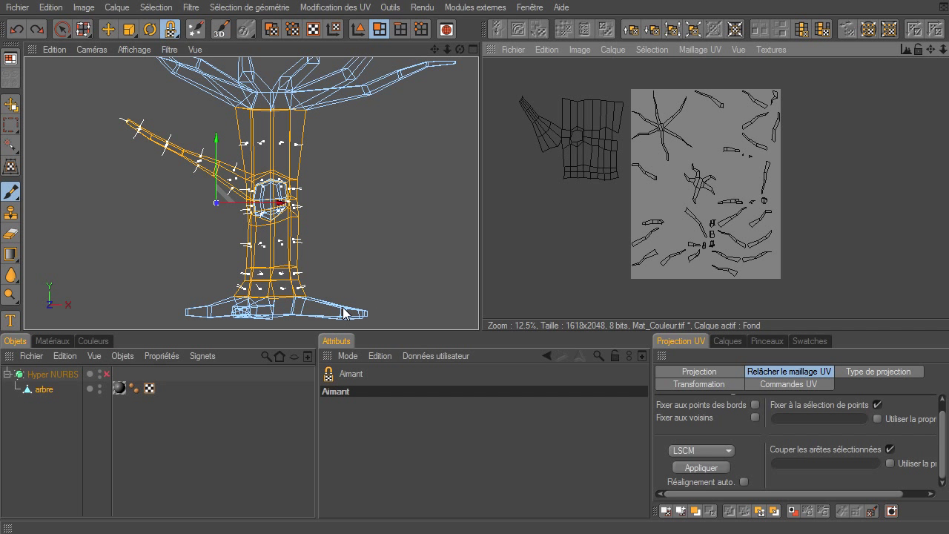
mouse_move(435, 49)
left_mouse_down()
mouse_move(479, 329)
mouse_move(436, 51)
left_mouse_up()
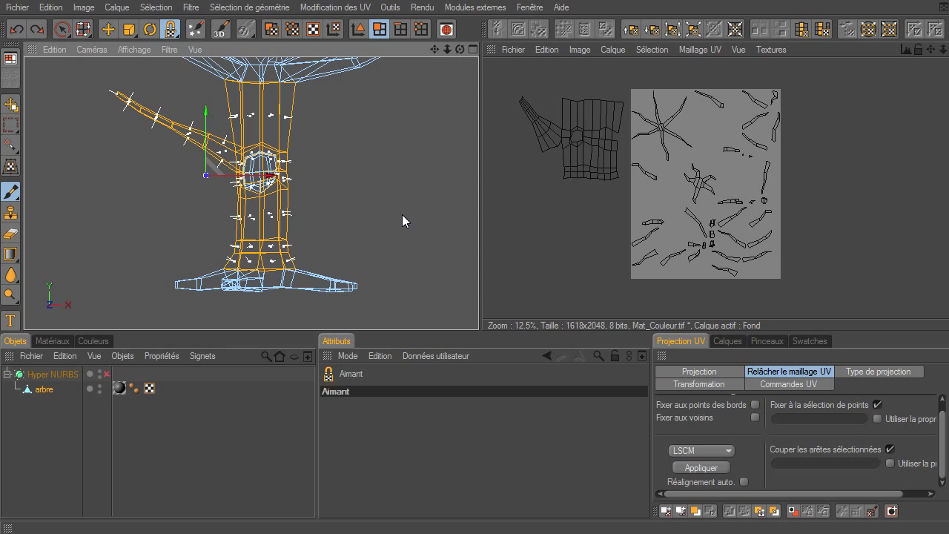
left_click(63, 30)
left_click(473, 50)
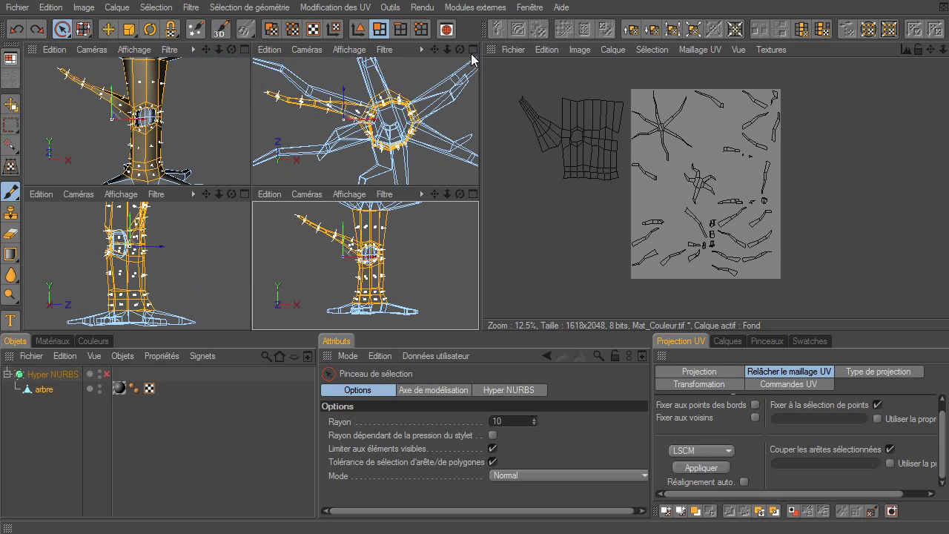
left_click(473, 194)
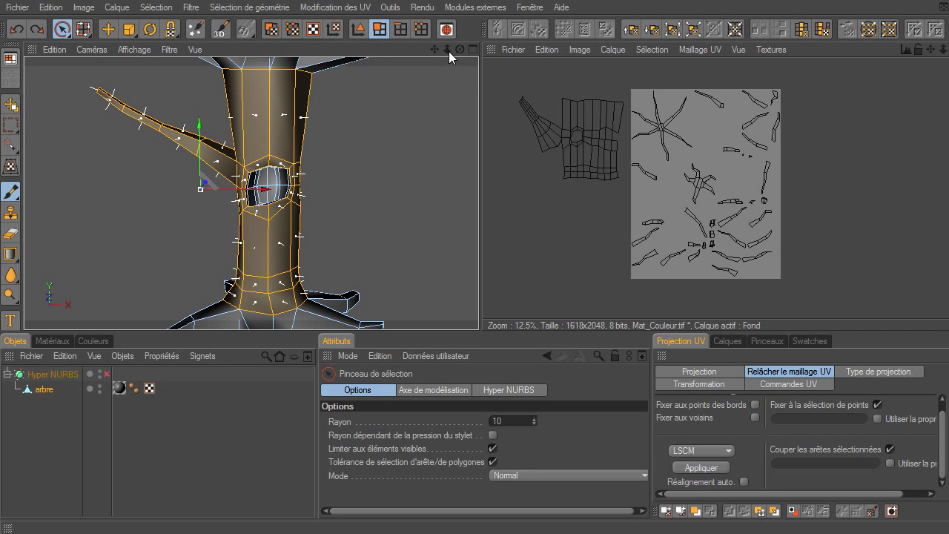
left_click_drag(447, 50, 478, 329)
left_click_drag(459, 50, 478, 329)
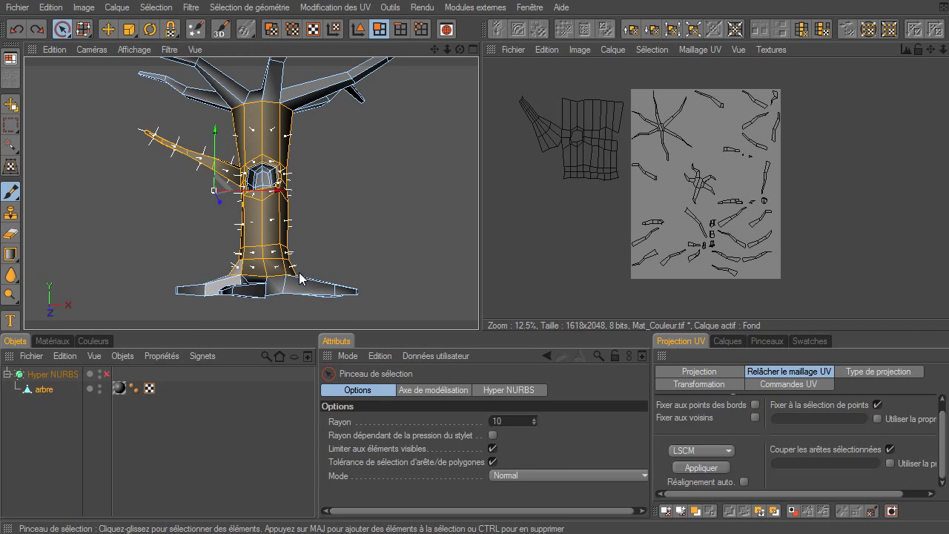
left_click_drag(58, 32, 122, 47)
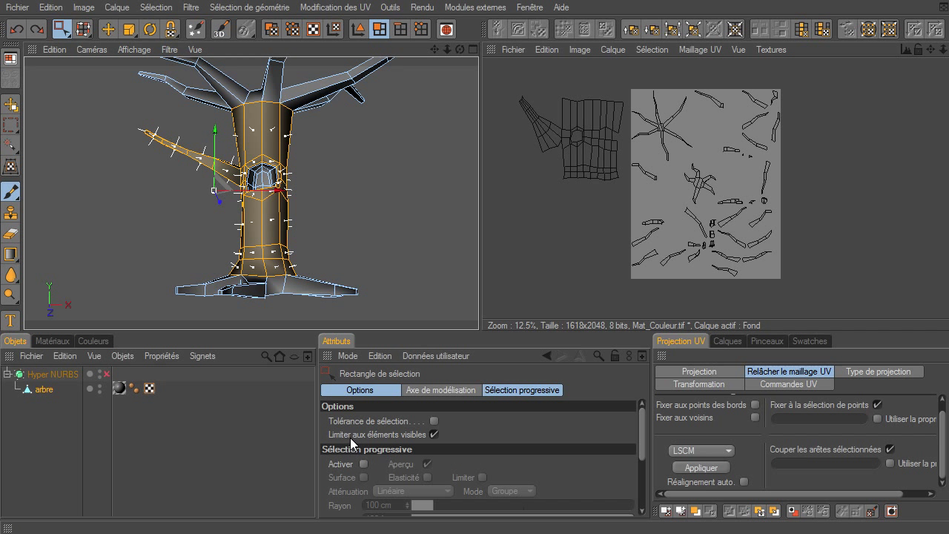
Step: With Limit to Visible off, box-select all root base polygons, then re-enable the option
left_click(434, 435)
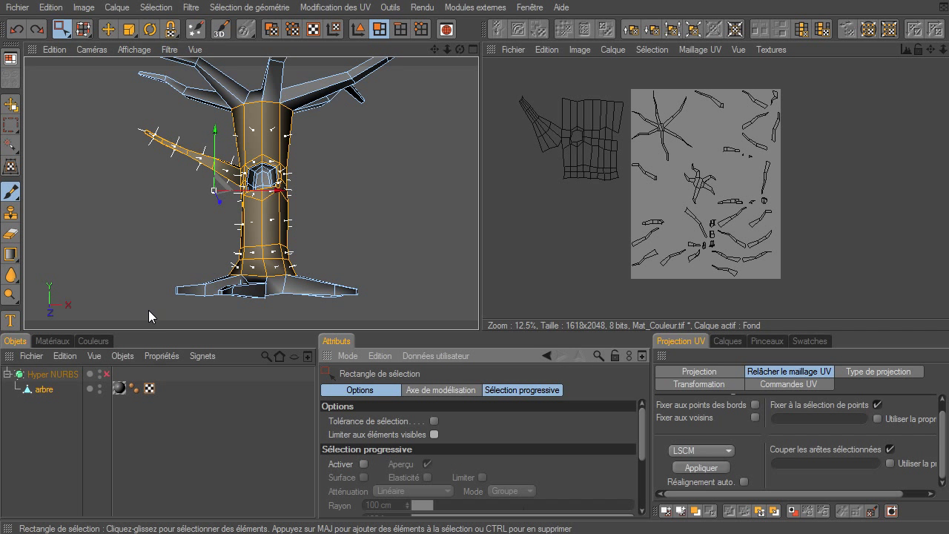
left_click_drag(215, 315, 397, 272)
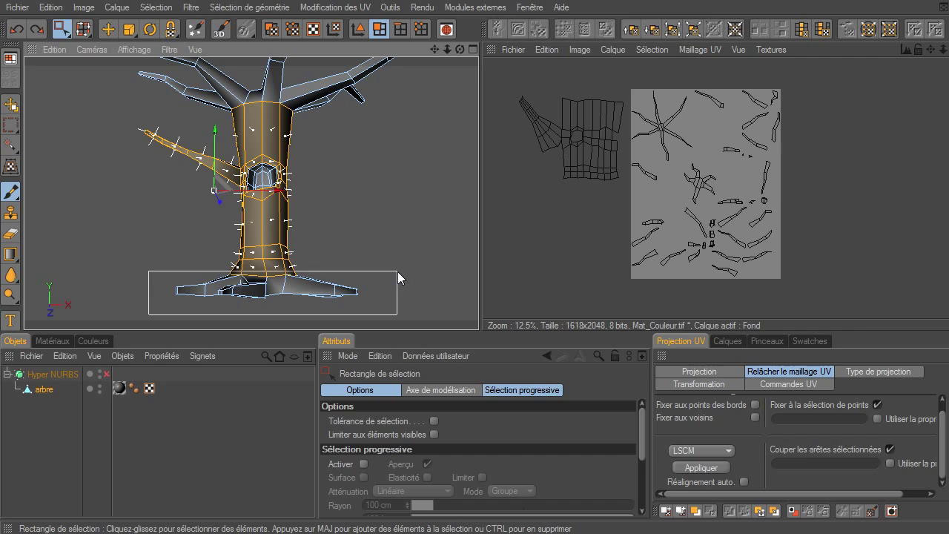
mouse_move(456, 50)
left_mouse_down()
mouse_move(478, 330)
mouse_move(443, 433)
left_mouse_up()
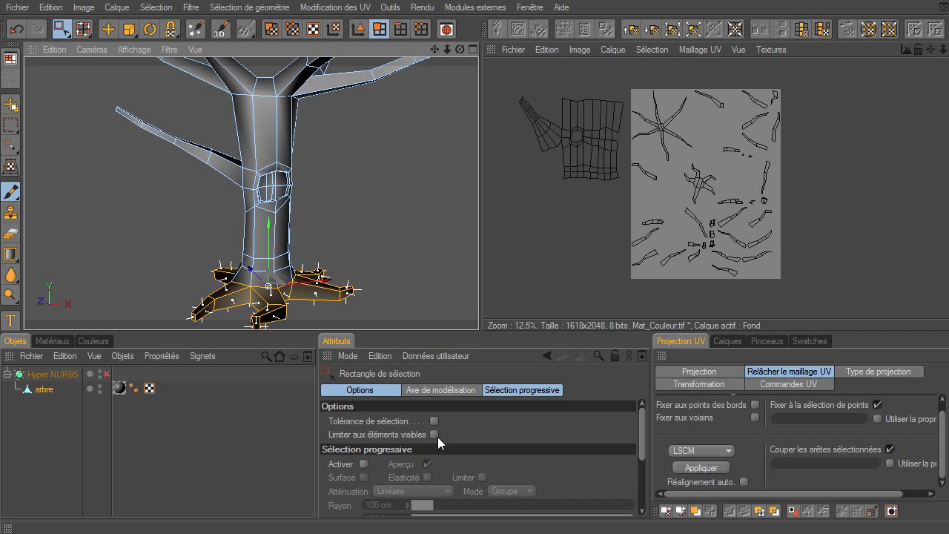
left_click(434, 435)
Step: Switch to Edge mode with the Selection Brush active
left_click_drag(436, 44, 479, 329)
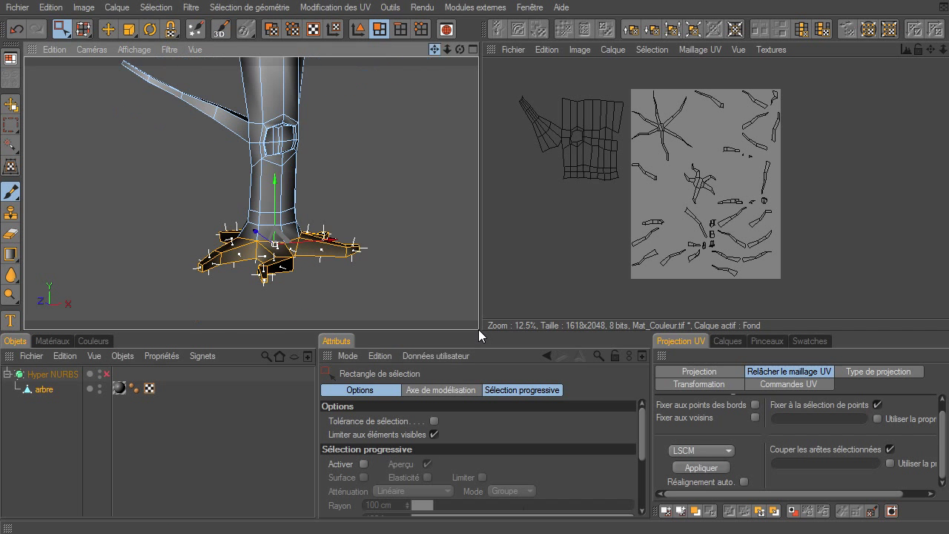
left_click(400, 29)
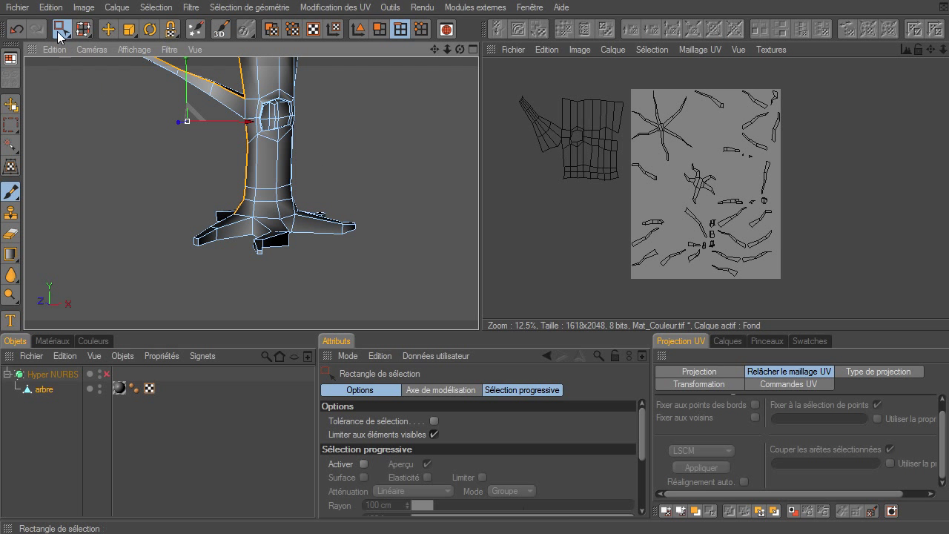
left_click_drag(60, 29, 83, 42)
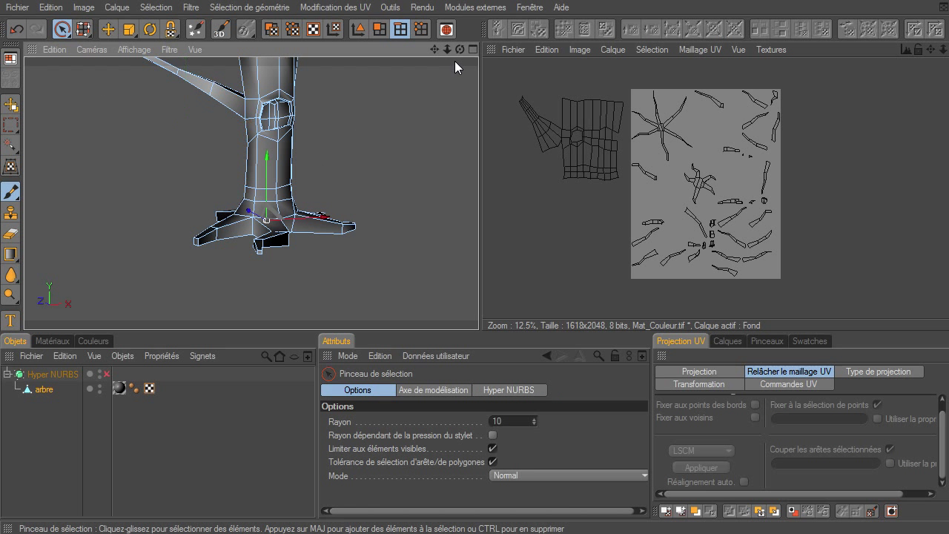
Step: Loop-select the edge ring where the root base meets the trunk
left_click_drag(447, 49, 478, 329)
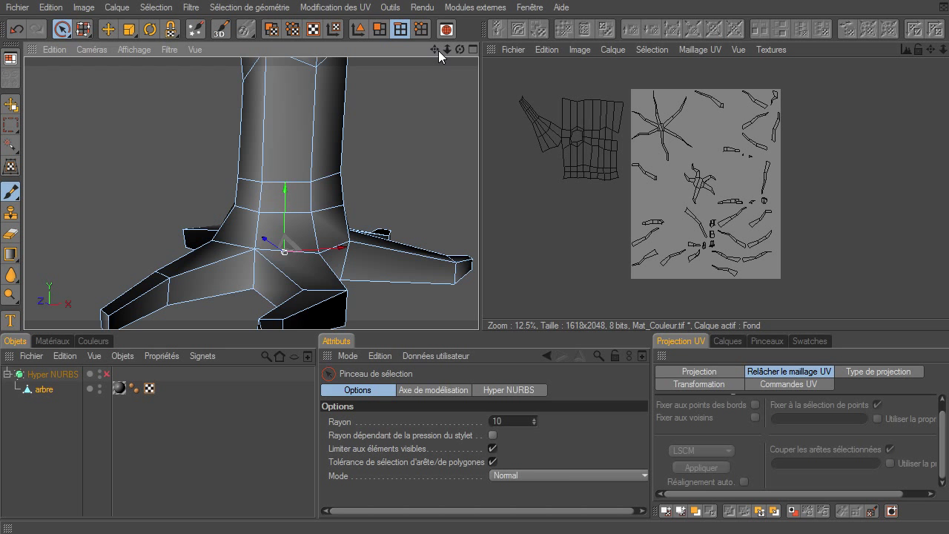
left_click_drag(439, 50, 478, 330)
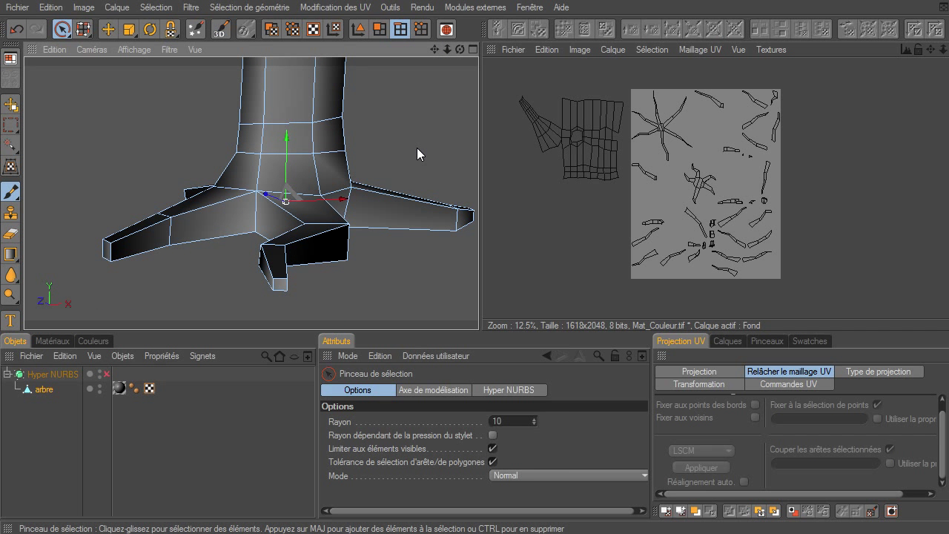
key("u")
key("l")
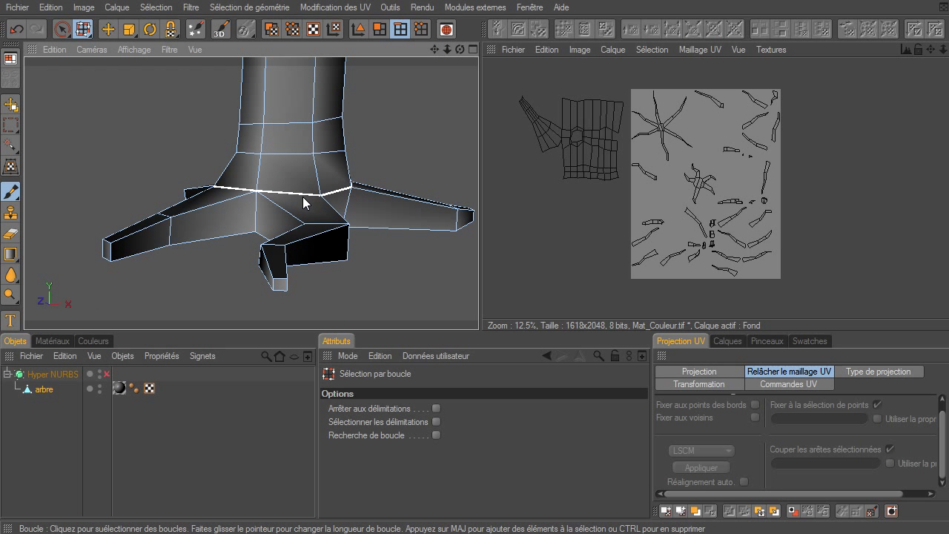
left_click(302, 197)
left_click_drag(459, 49, 478, 329)
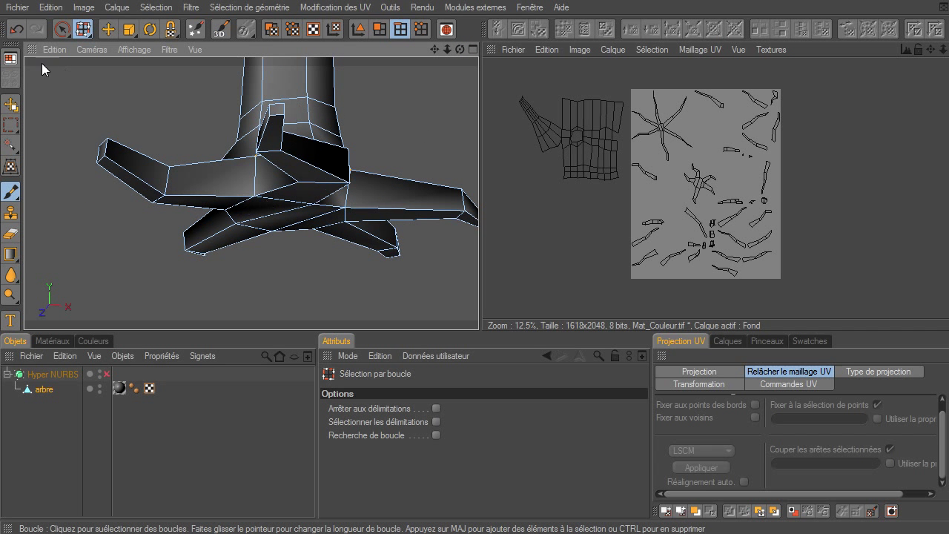
Step: Paint the remaining central and lower-left ring edges into the seam and remove a stray edge
left_click(63, 33)
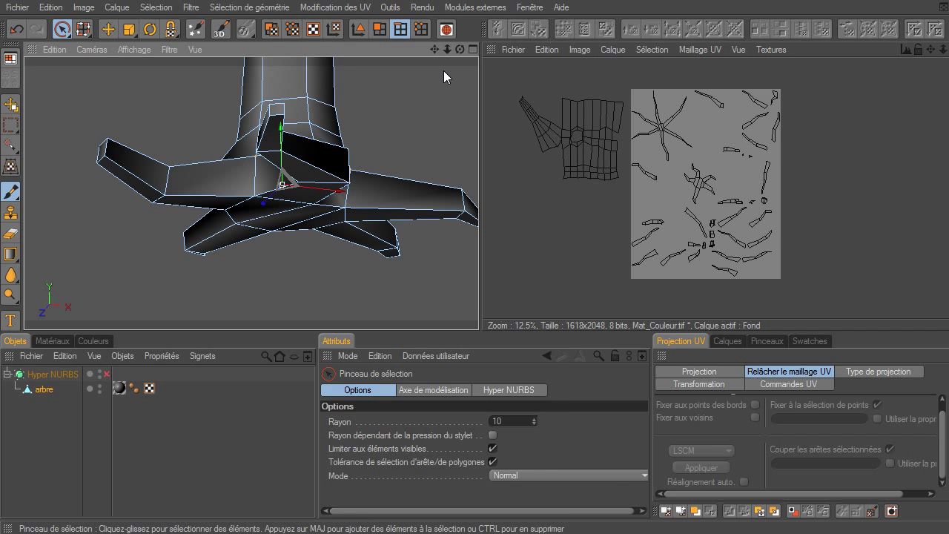
mouse_move(444, 76)
left_mouse_down("alt")
mouse_move(260, 175)
mouse_move(349, 199)
left_mouse_up("alt")
left_click(350, 202)
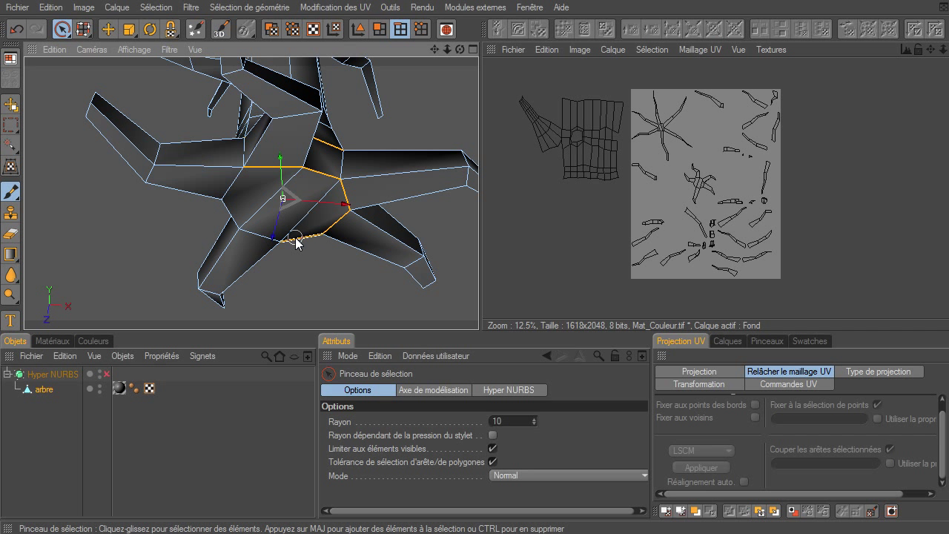
left_click_drag(297, 243, 232, 198)
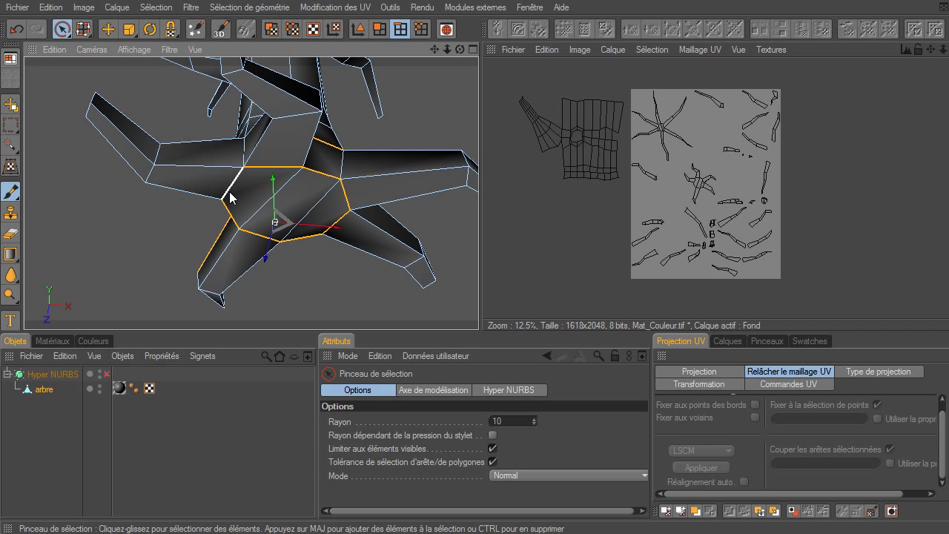
left_click(215, 226, "ctrl")
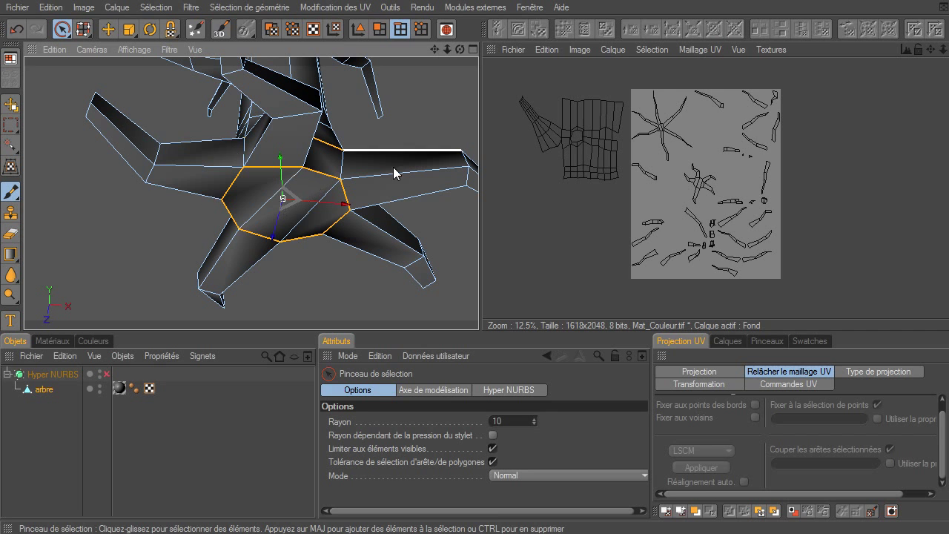
Step: Orbit around the tree base to check the closed edge ring
mouse_move(461, 49)
left_mouse_down()
mouse_move(478, 329)
mouse_move(459, 54)
left_mouse_up()
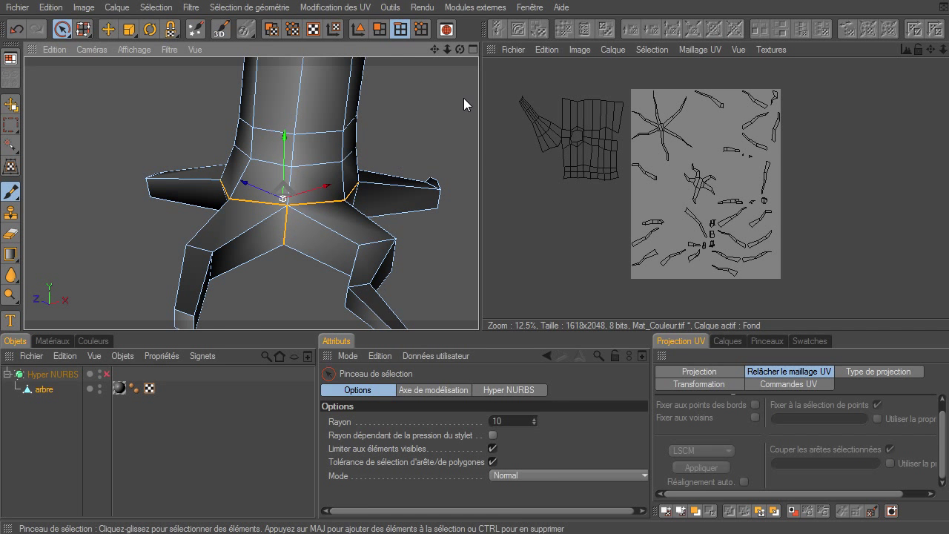
left_click_drag(460, 49, 478, 330)
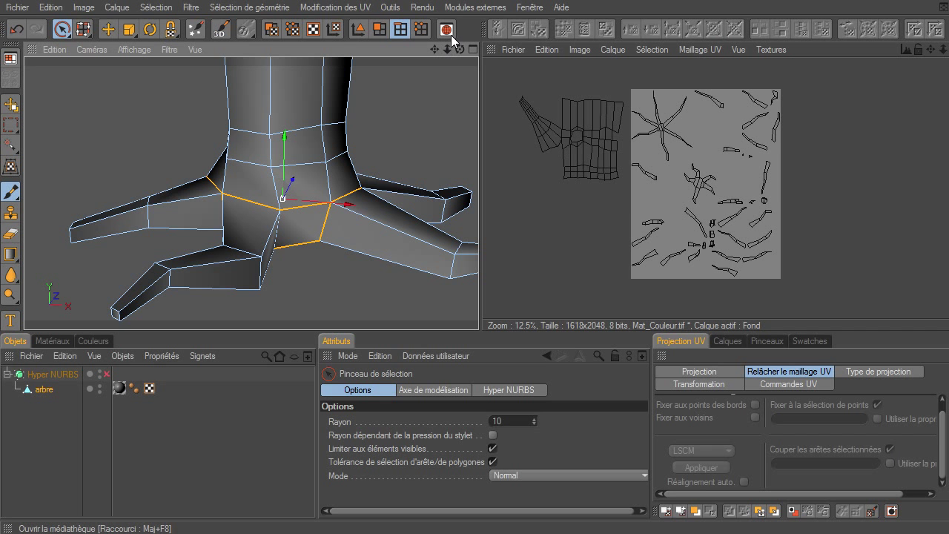
mouse_move(459, 50)
left_mouse_down()
mouse_move(479, 329)
mouse_move(359, 188)
left_mouse_up()
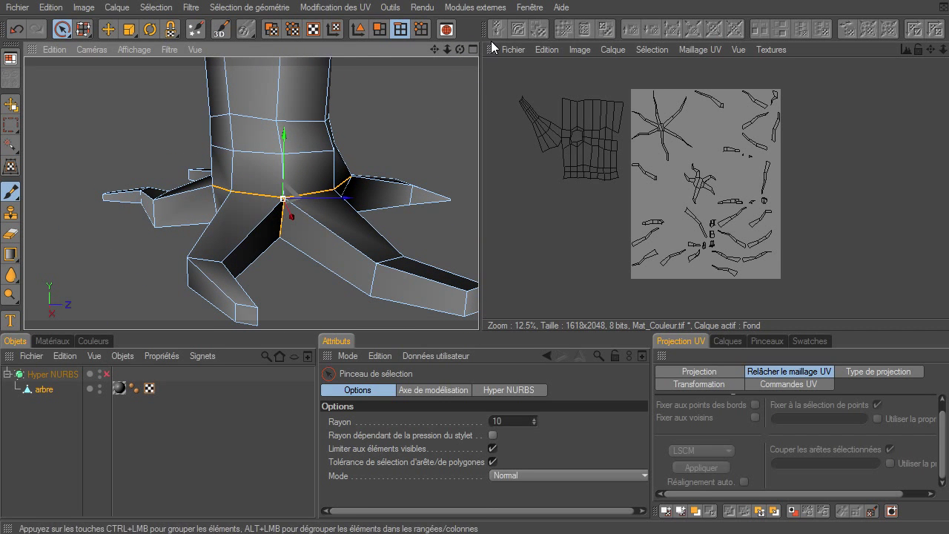
left_click_drag(460, 49, 478, 334)
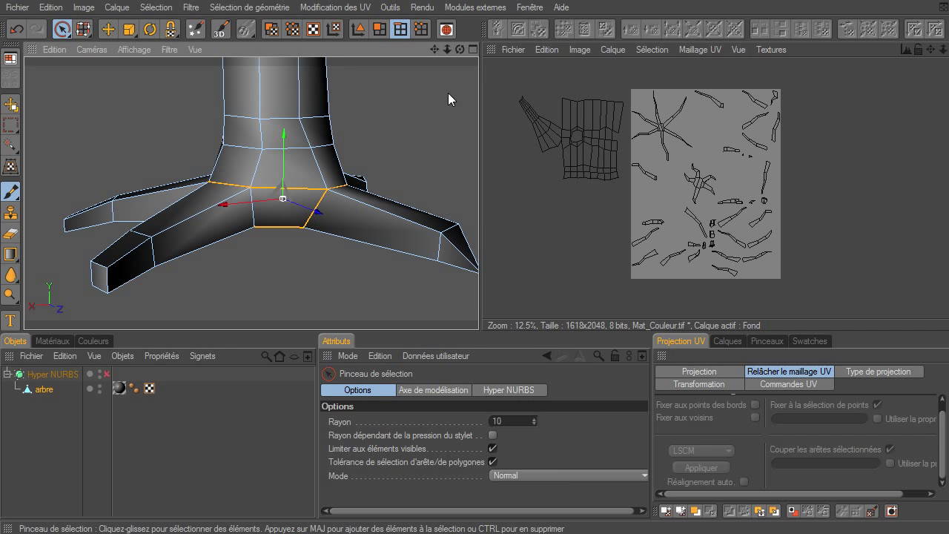
left_click_drag(460, 48, 478, 330)
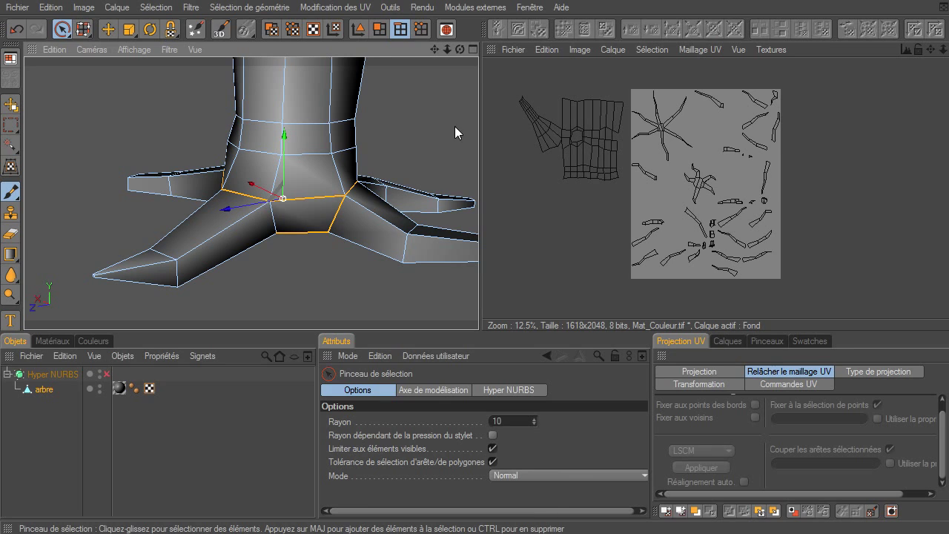
left_click_drag(461, 49, 479, 329)
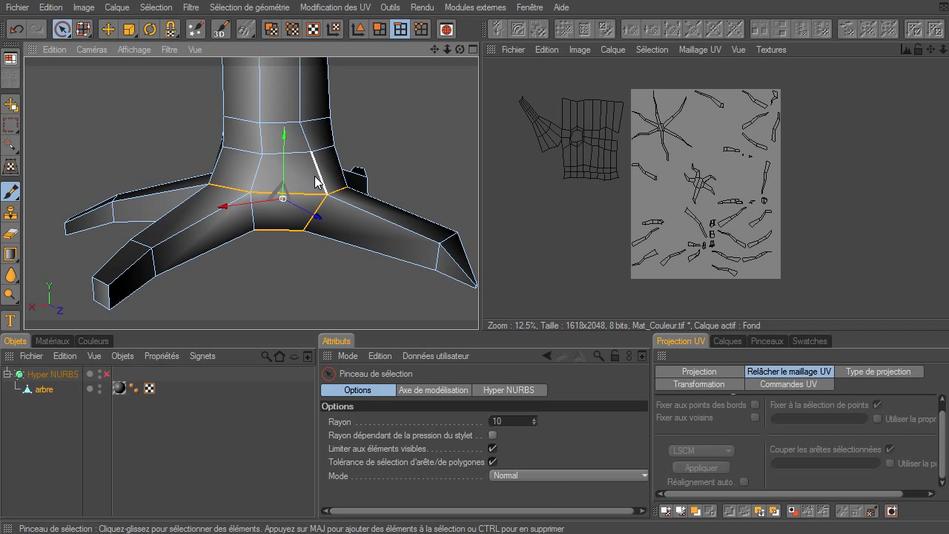
Step: Add the root junction, root tip, upper root and root end edges to the seams
mouse_move(460, 49)
left_mouse_down()
mouse_move(478, 329)
mouse_move(351, 113)
left_mouse_up()
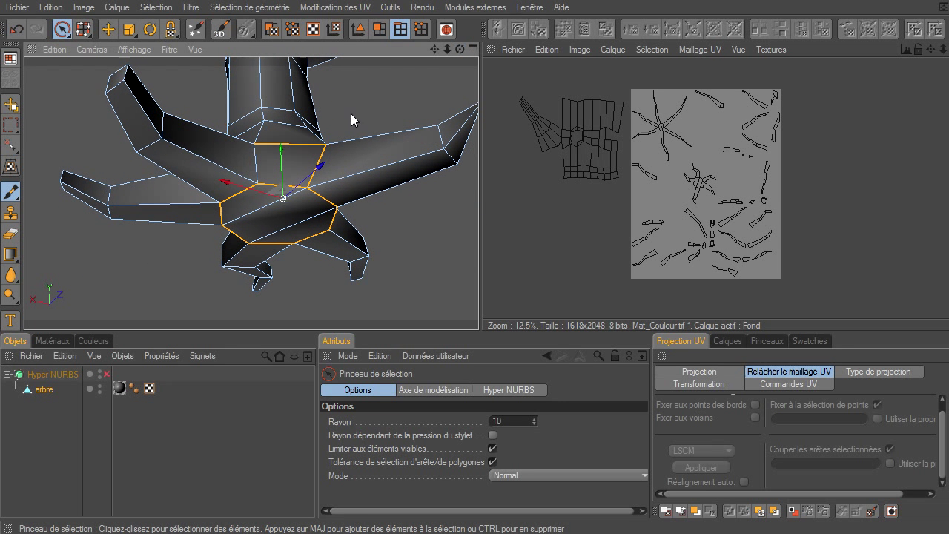
left_click(196, 154)
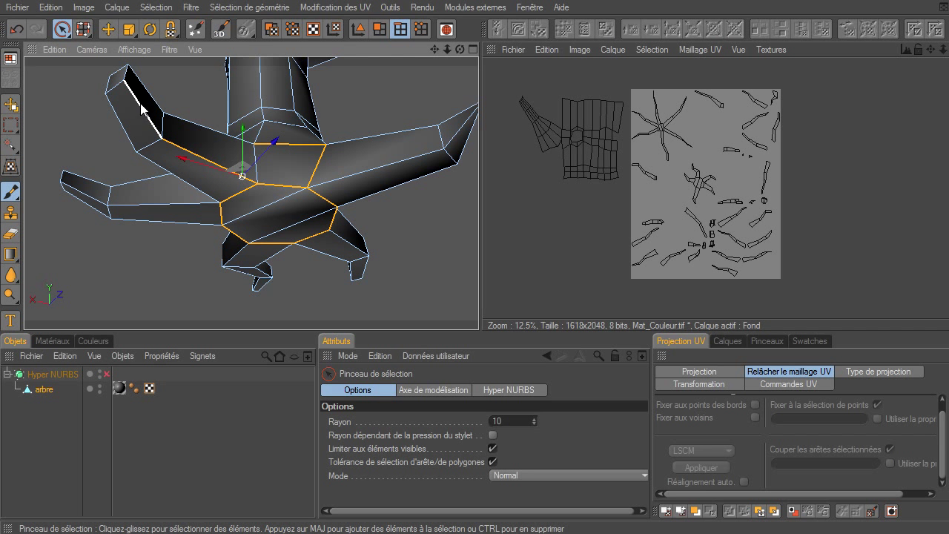
left_click(124, 83, "shift")
left_click_drag(117, 83, 111, 88, "shift")
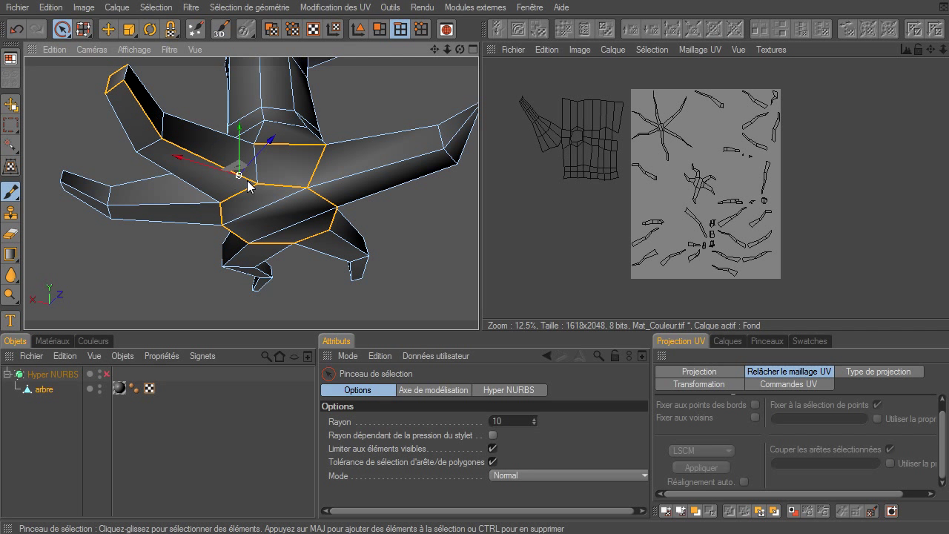
mouse_move(459, 51)
left_mouse_down()
mouse_move(478, 329)
mouse_move(443, 110)
left_mouse_up()
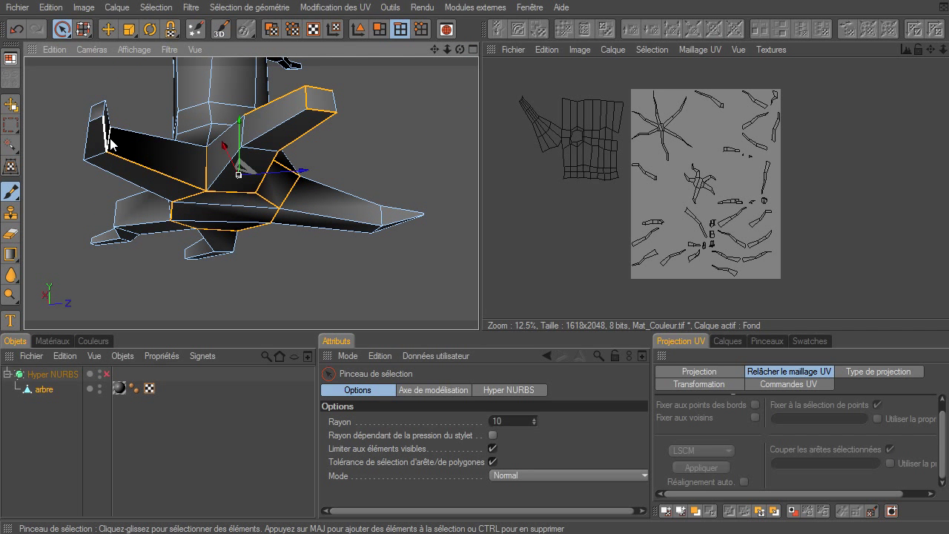
scroll(94, 134, "up", 3)
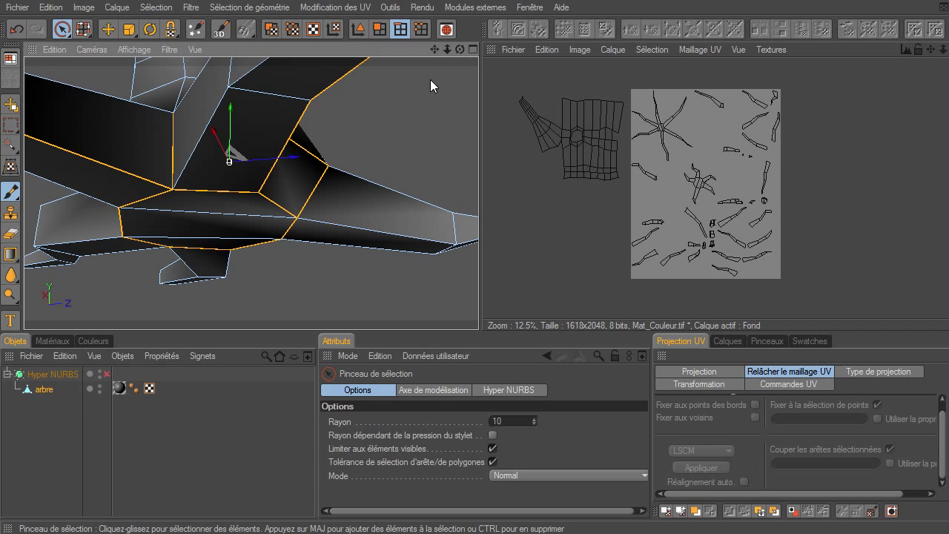
left_click_drag(460, 49, 202, 113)
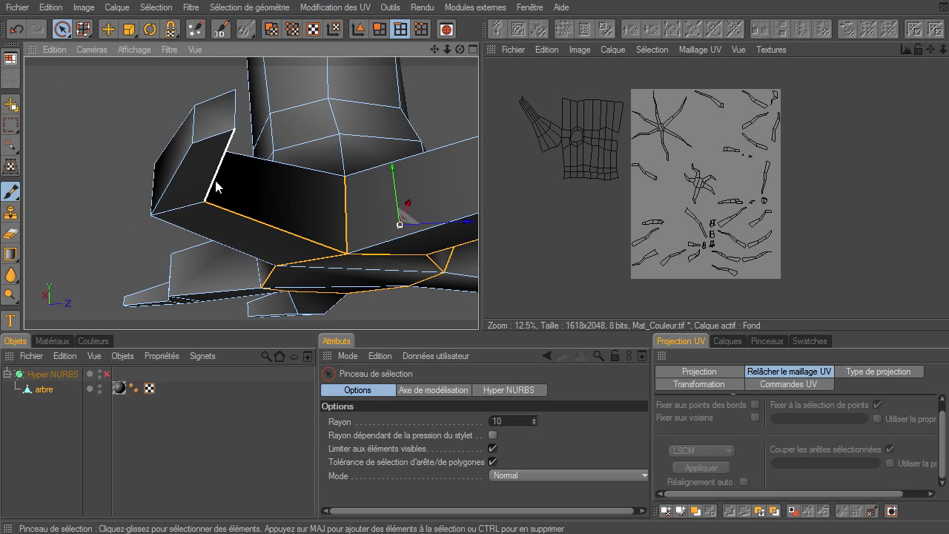
left_click_drag(215, 187, 223, 141)
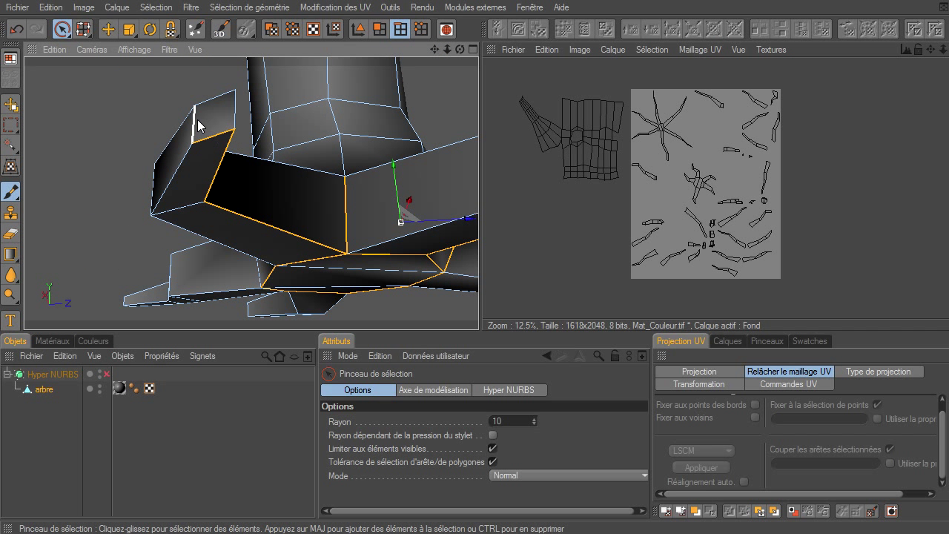
Step: Mark the root's bottom edges plus its diagonal and short end edges as seams
left_click_drag(459, 48, 478, 329)
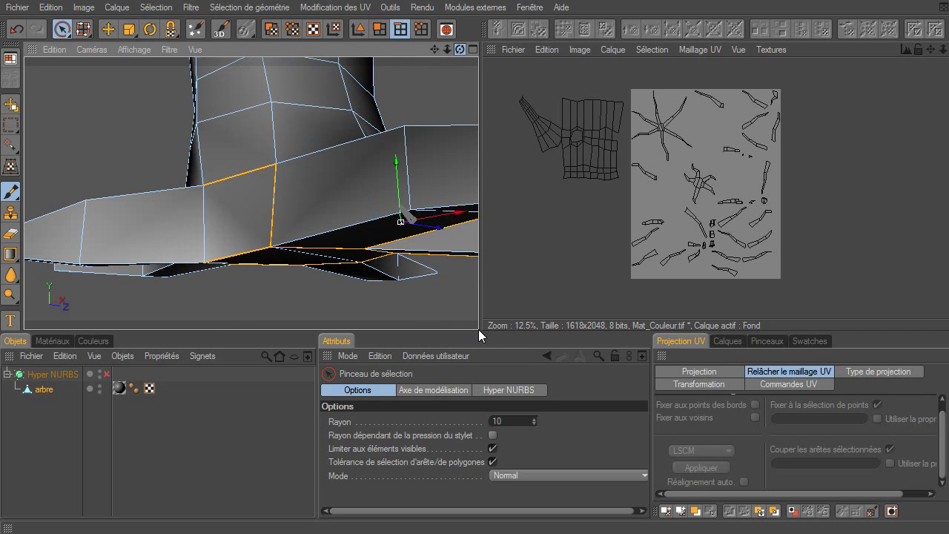
mouse_move(434, 49)
left_mouse_down()
mouse_move(479, 329)
mouse_move(298, 147)
left_mouse_up()
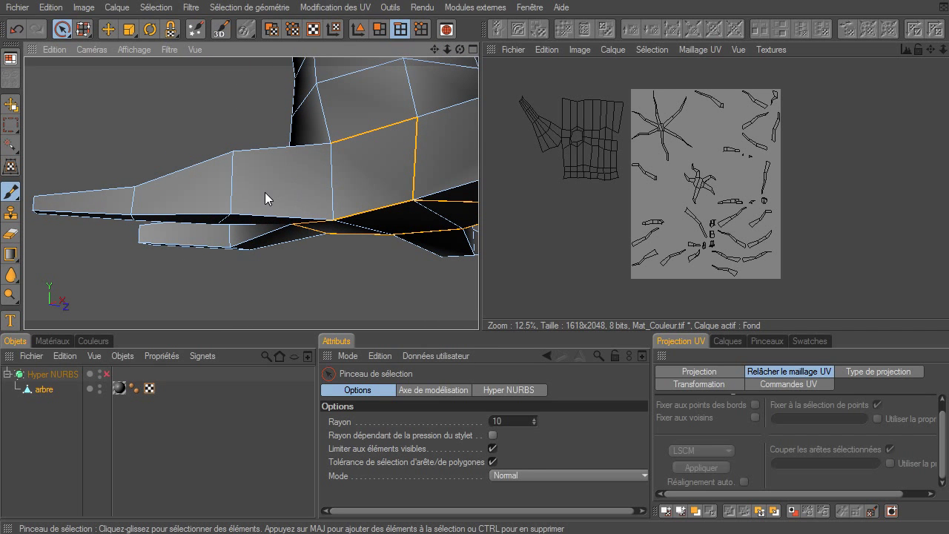
left_click_drag(262, 210, 110, 212)
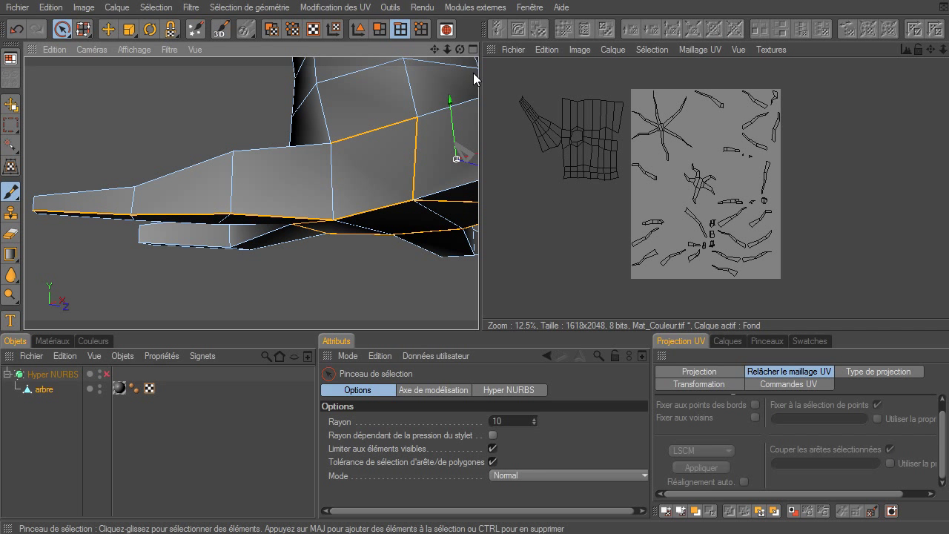
left_click_drag(465, 58, 376, 116)
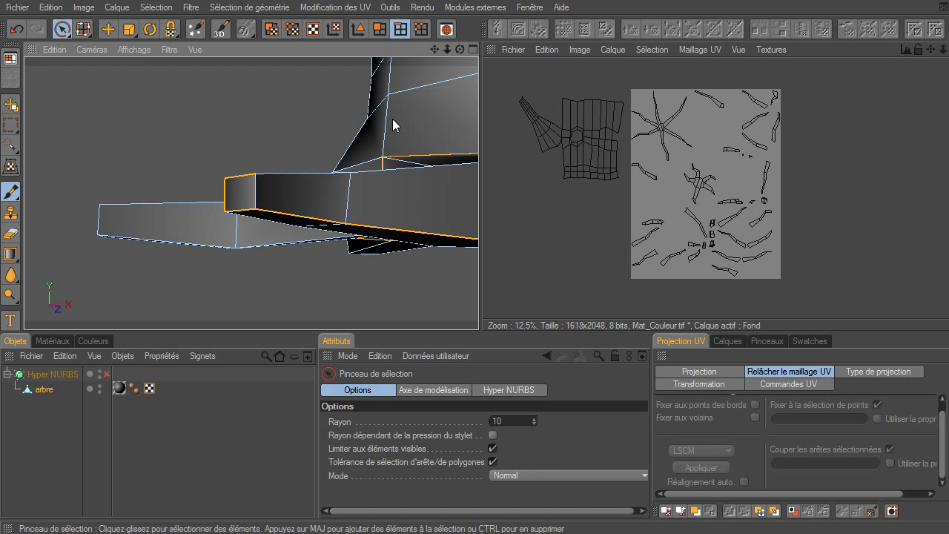
left_click_drag(461, 50, 479, 329)
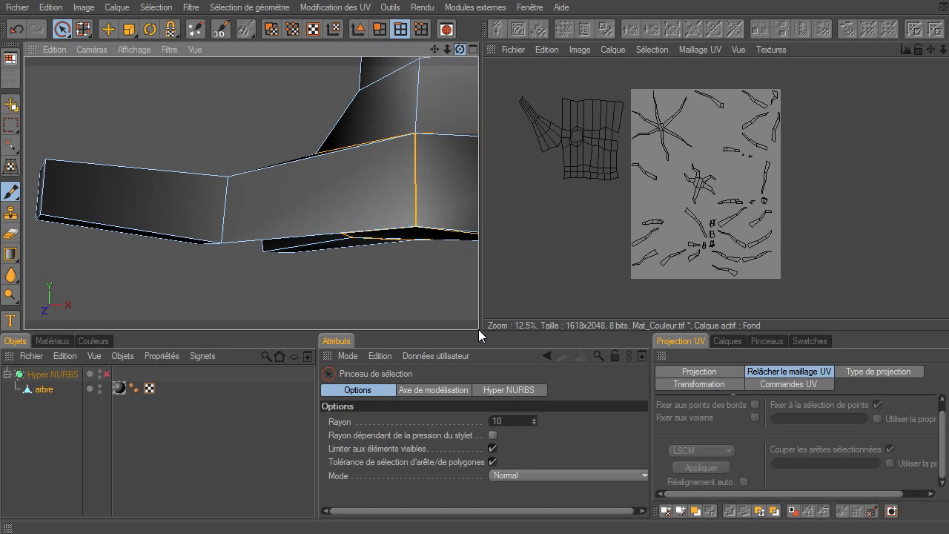
left_click_drag(463, 49, 478, 329)
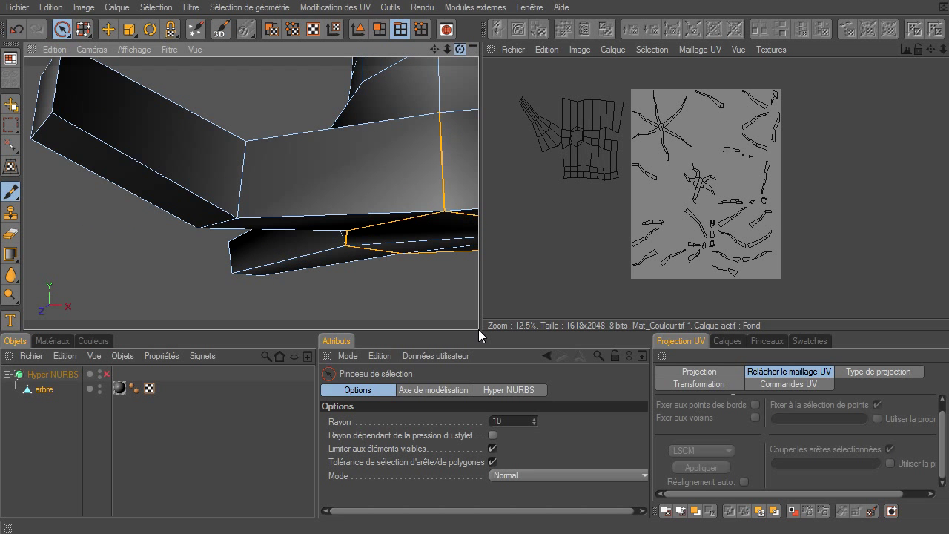
left_click(333, 212)
left_click_drag(177, 165, 48, 97, "shift")
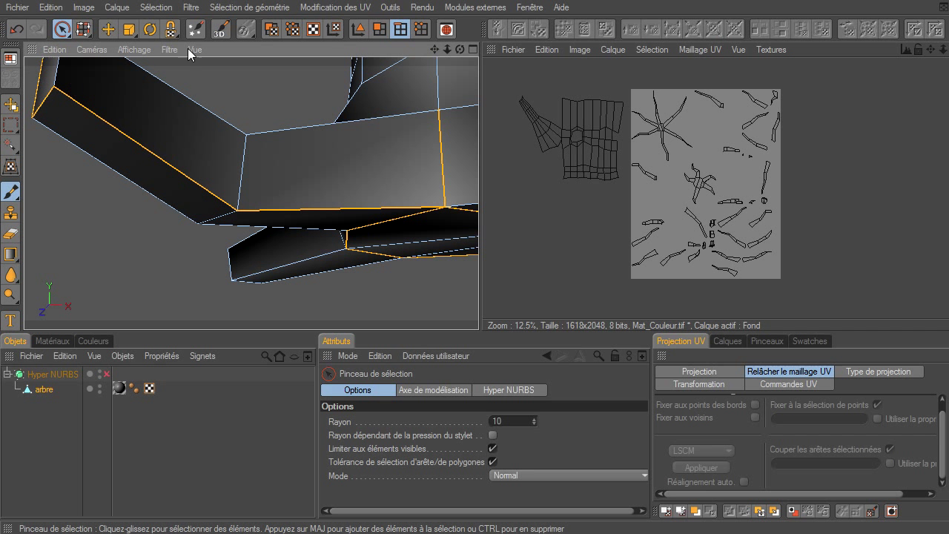
Step: Add the long bottom root edge to the seams and review the whole tree base
left_click_drag(459, 50, 478, 330)
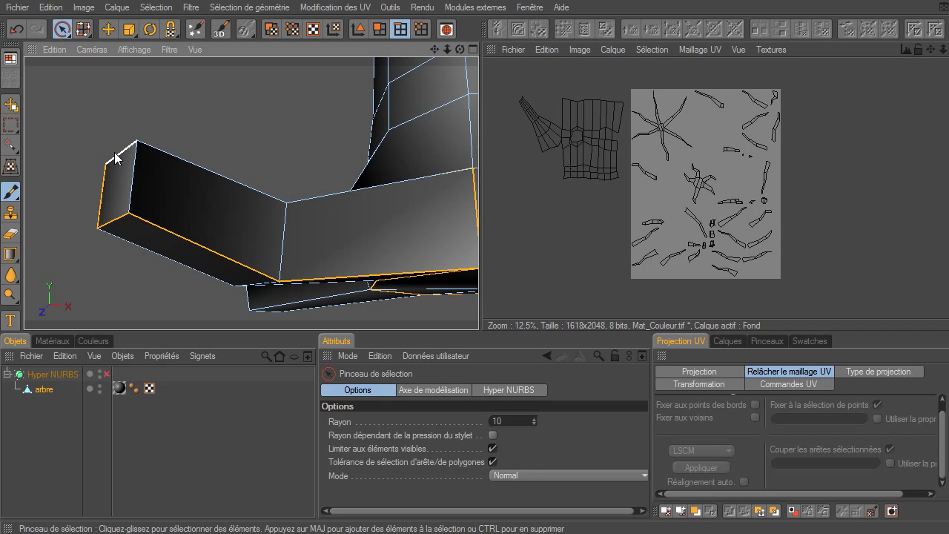
left_click_drag(460, 50, 304, 201)
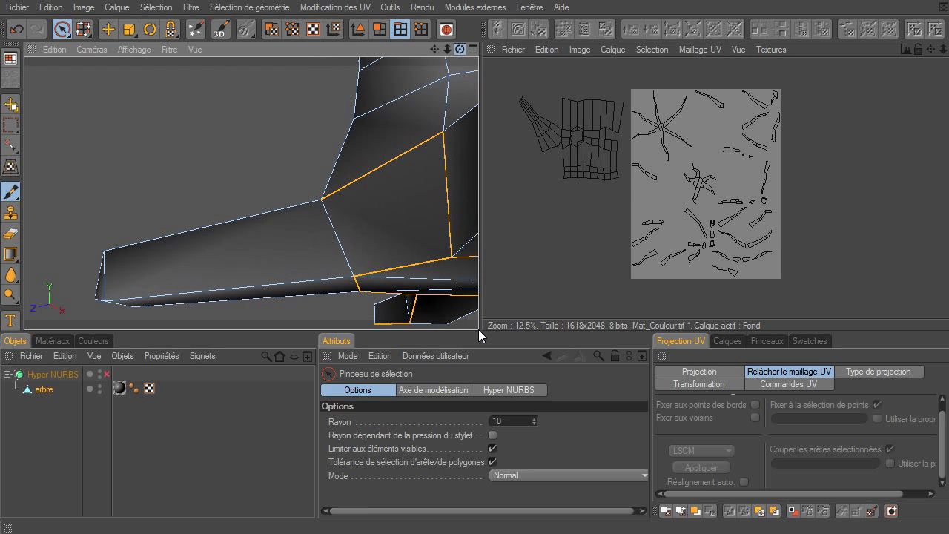
left_click(254, 285, "shift")
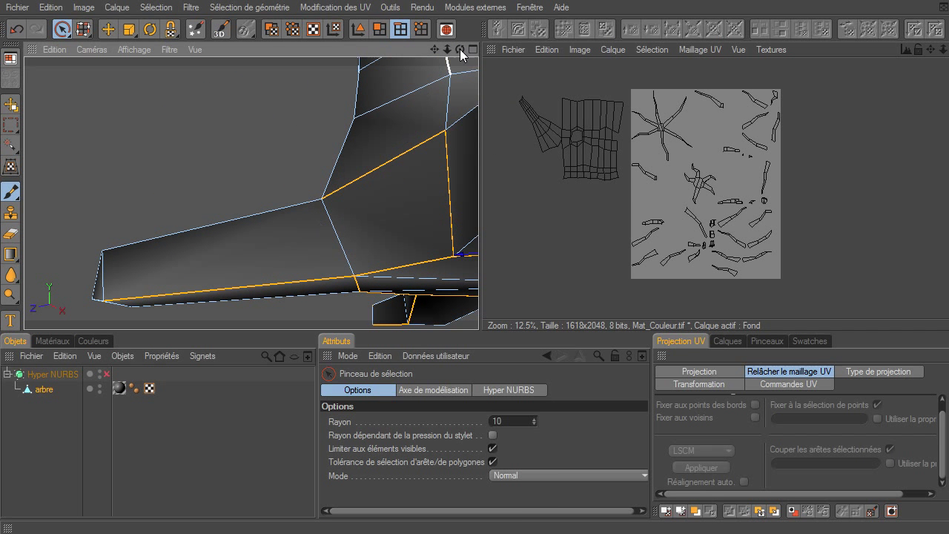
left_click_drag(436, 50, 479, 329)
mouse_move(459, 50)
left_mouse_down()
mouse_move(478, 329)
mouse_move(364, 95)
left_mouse_up()
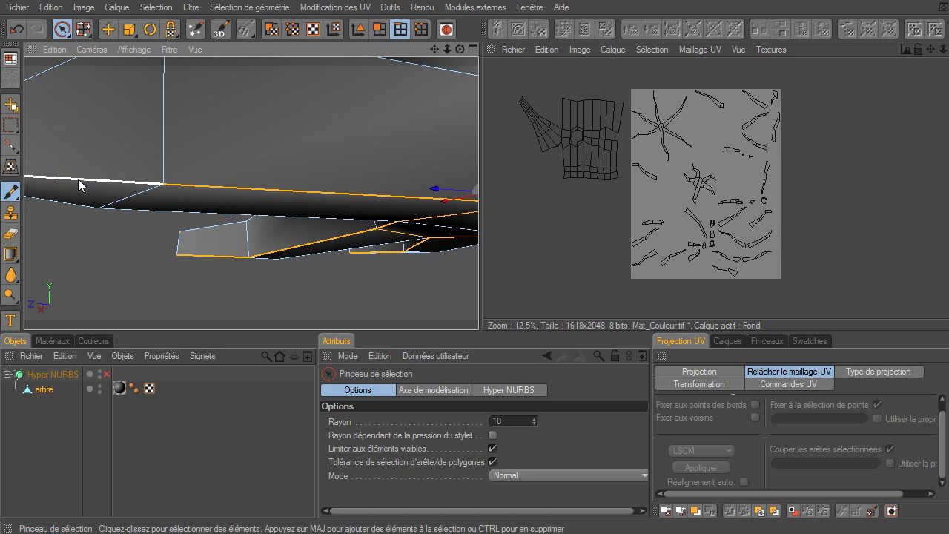
left_click_drag(436, 50, 478, 329)
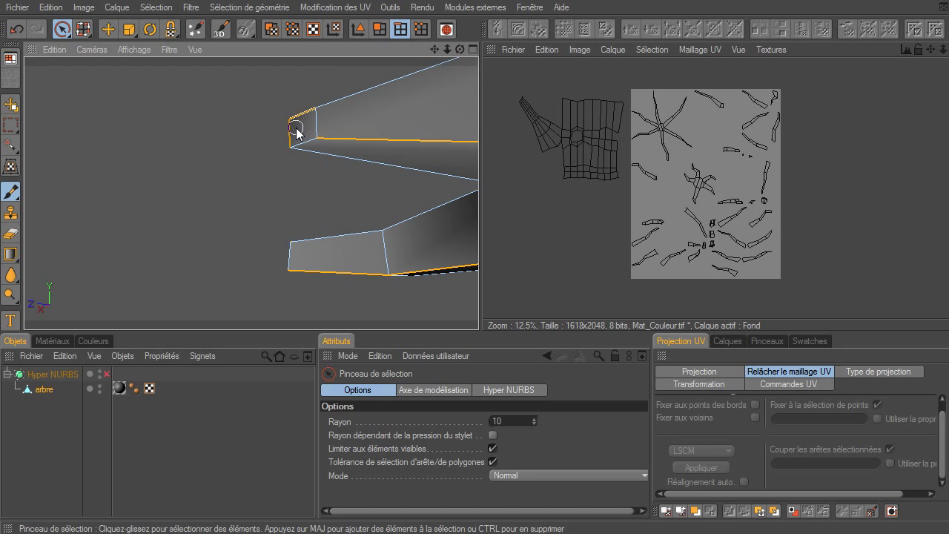
left_click_drag(447, 51, 478, 334)
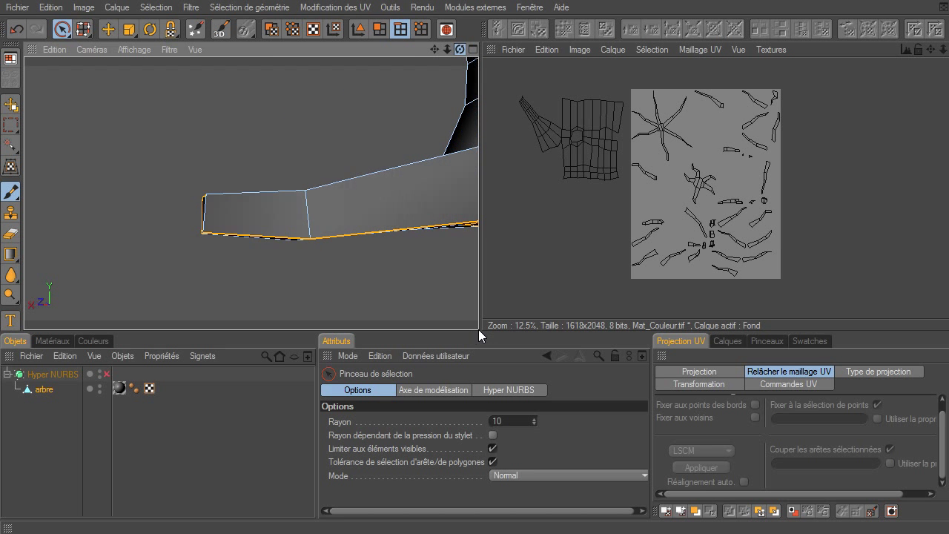
mouse_move(447, 50)
left_mouse_down()
mouse_move(478, 329)
mouse_move(449, 51)
left_mouse_up()
mouse_move(478, 330)
left_mouse_down()
mouse_move(473, 59)
mouse_move(479, 329)
left_mouse_up()
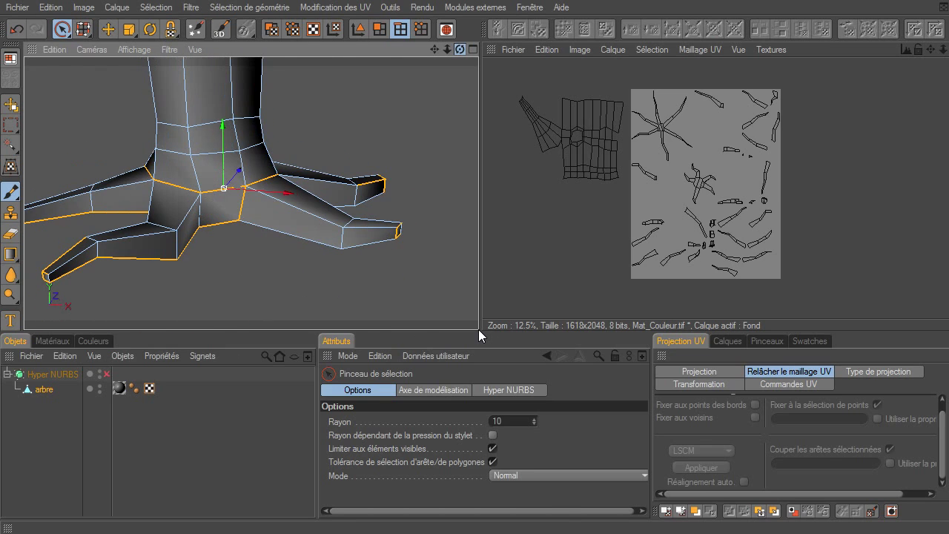
Step: Back in Polygon mode, reproject the selected root base polygons with Frontale projection
left_click(379, 29)
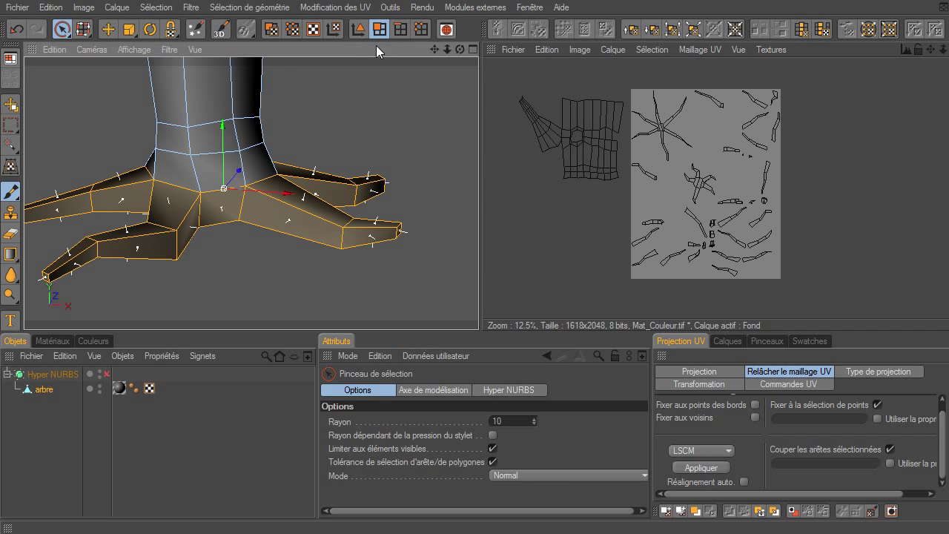
left_click(471, 49)
left_click(474, 194)
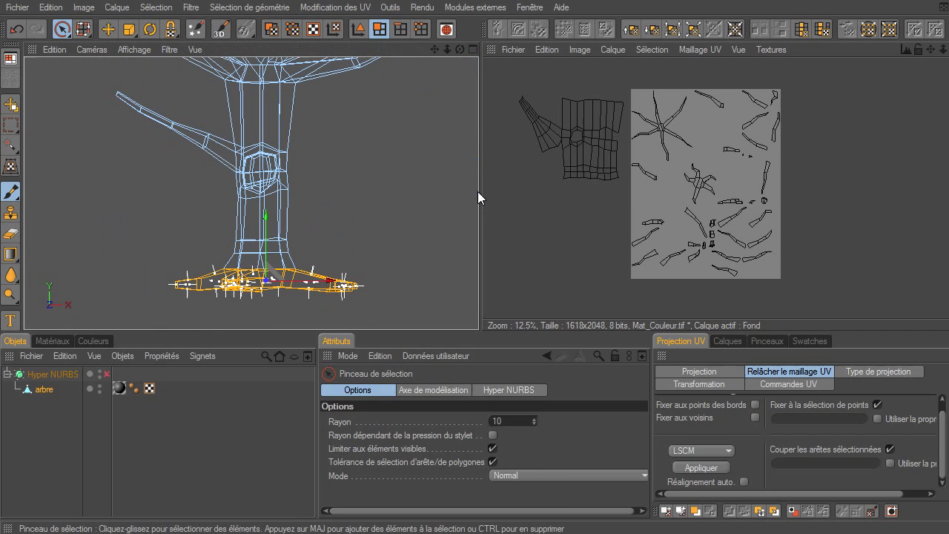
left_click(472, 51)
left_click(473, 51)
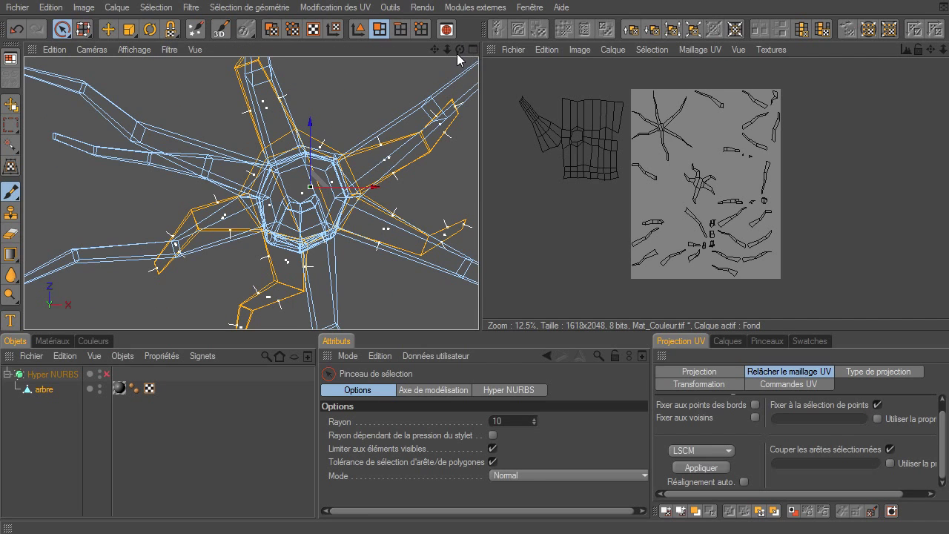
scroll(478, 329, "down", 2)
scroll(478, 330, "down", 2)
scroll(478, 329, "down", 1)
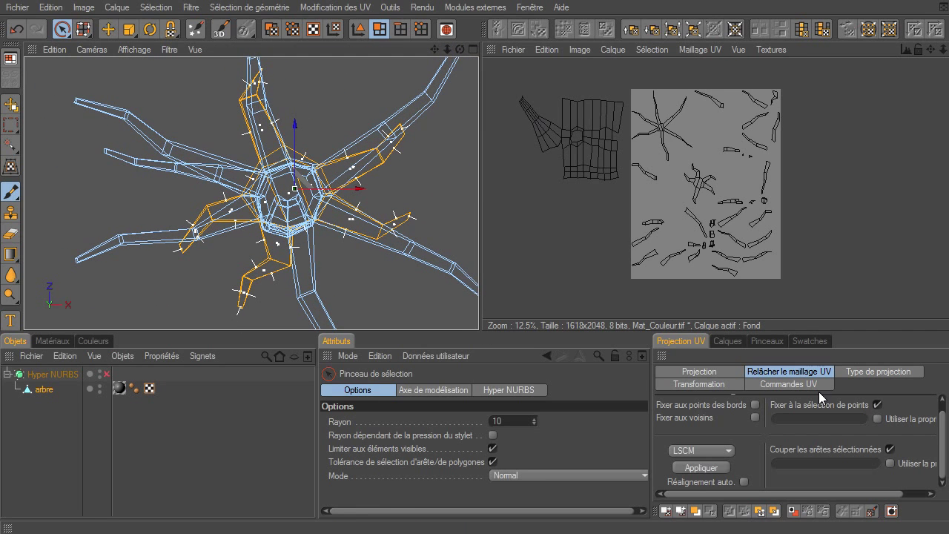
left_click(861, 372)
left_click(812, 416)
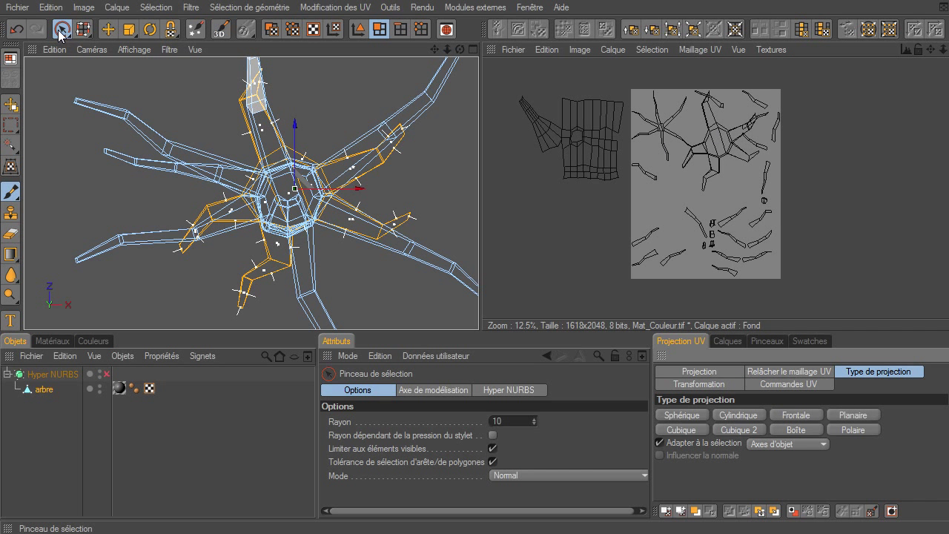
Step: Relax the root base UVs with LSCM and apply
left_click(259, 126)
left_click(813, 371)
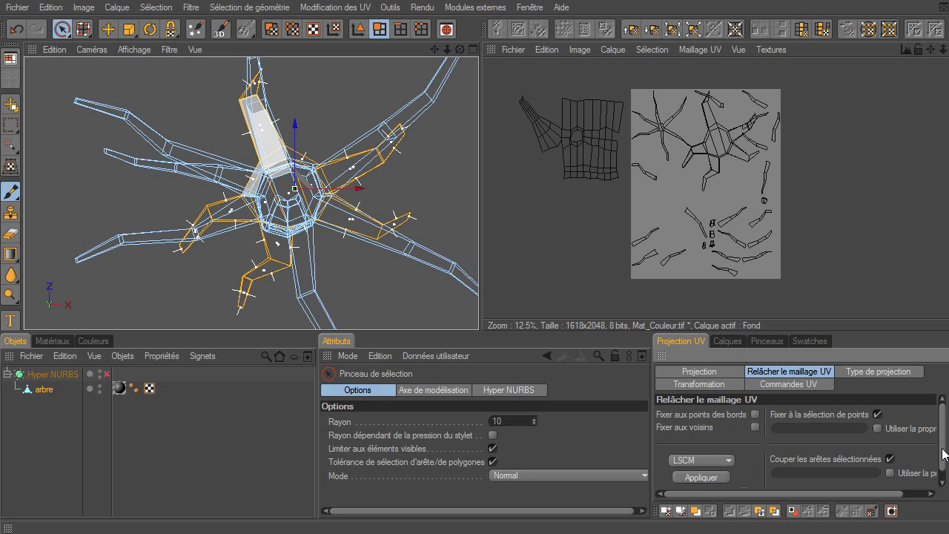
scroll(936, 478, "down", 1)
left_click(718, 466)
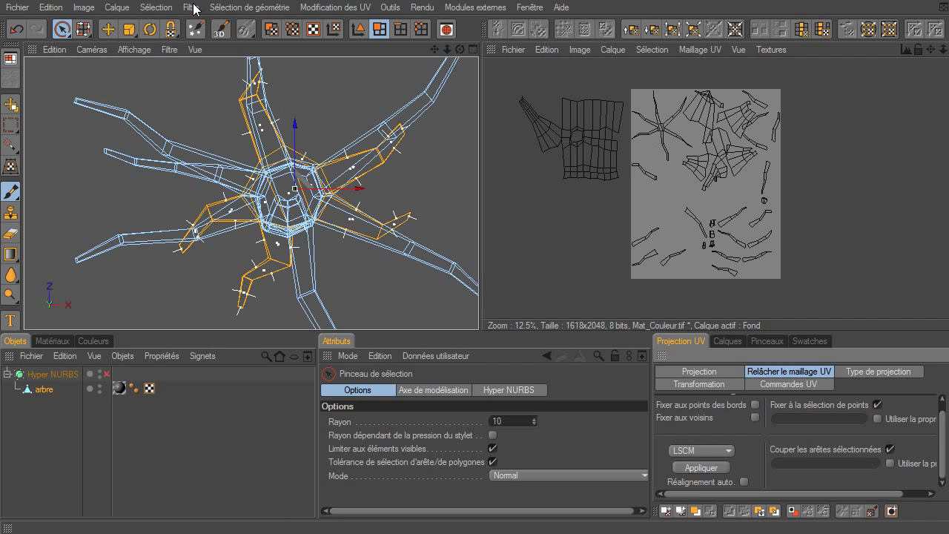
Step: Move the relaxed root UVs right of Mat_Couleur.tif with the Move tool, then deselect them
left_click(271, 31)
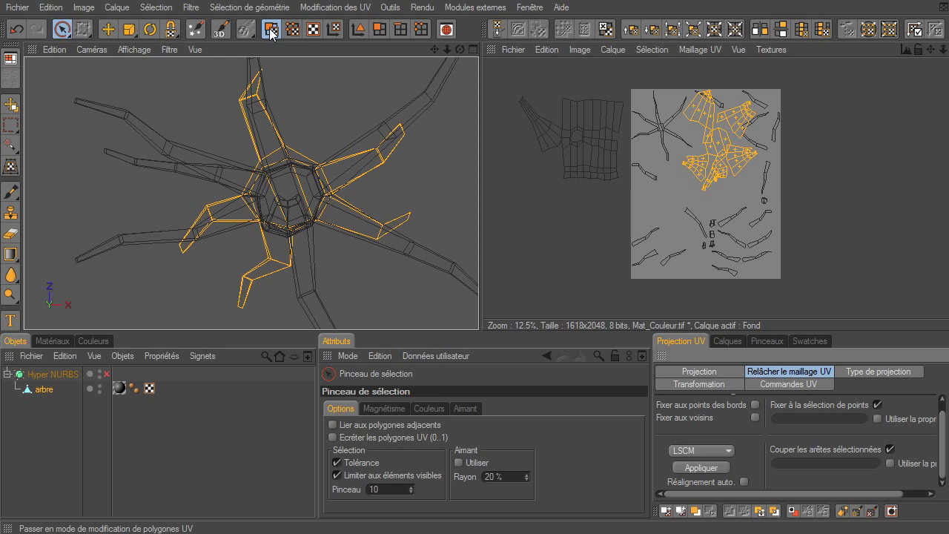
left_click(109, 29)
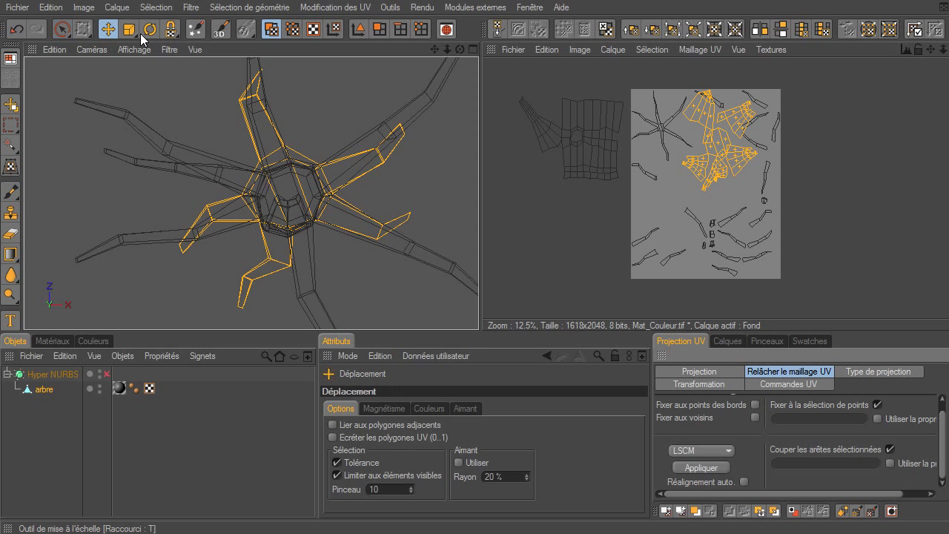
left_click_drag(731, 126, 787, 160)
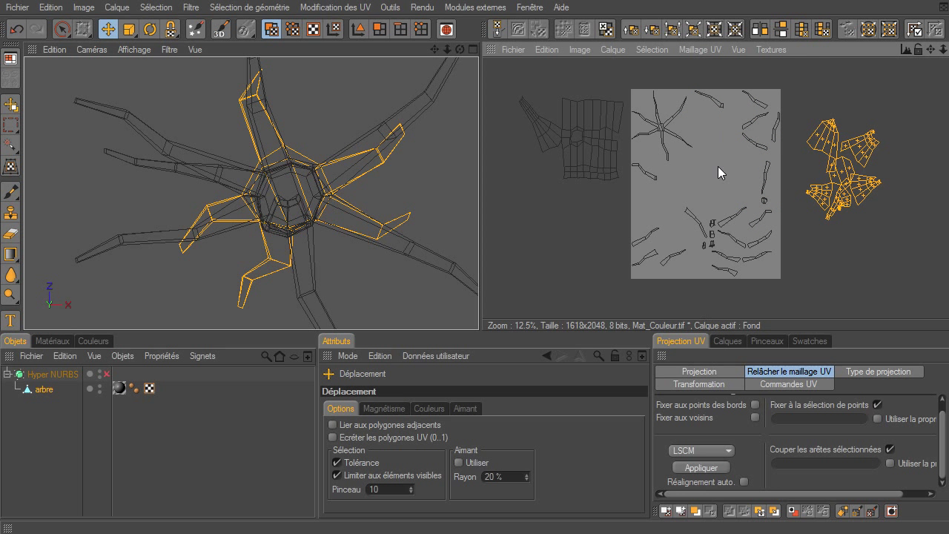
scroll(850, 169, "up", 1)
left_click_drag(926, 47, 900, 94)
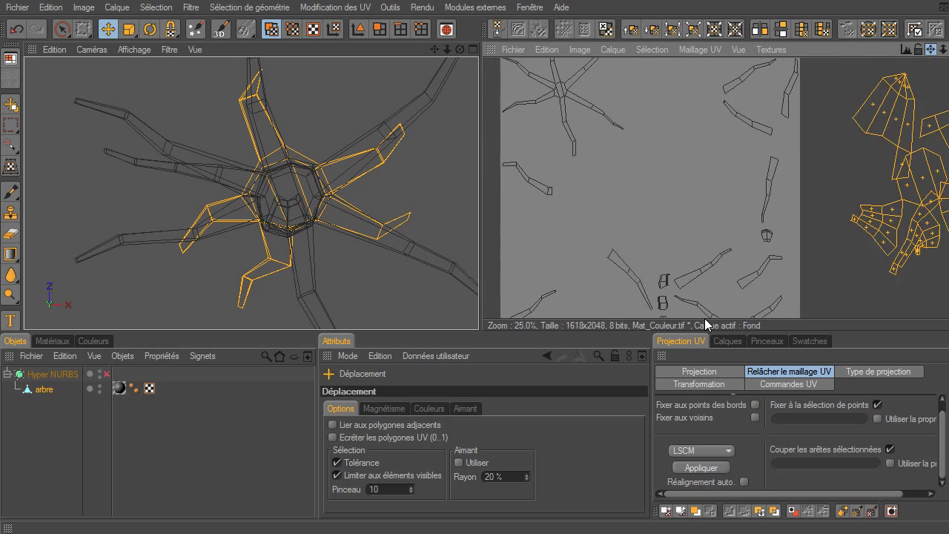
scroll(843, 187, "up", 2)
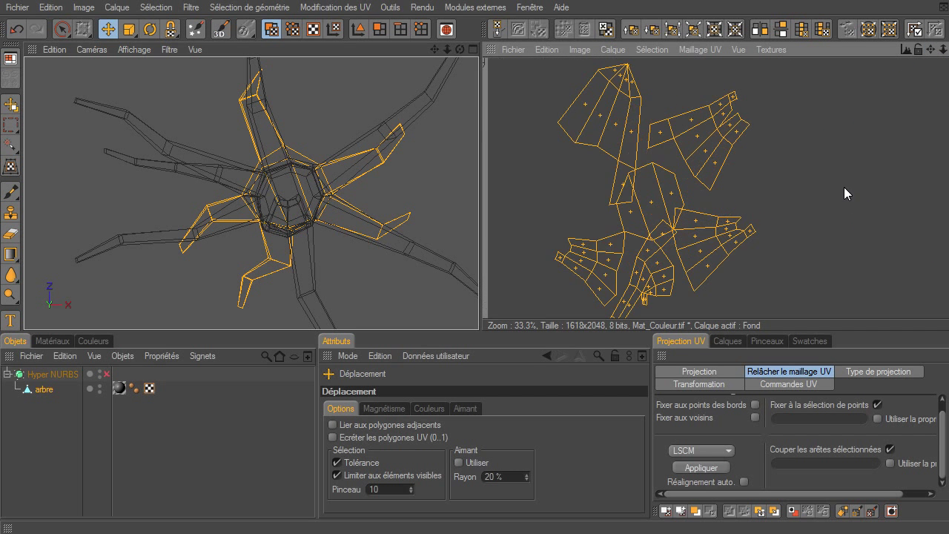
left_click(840, 153)
mouse_move(931, 49)
left_mouse_down()
mouse_move(942, 22)
mouse_move(883, 130)
left_mouse_up()
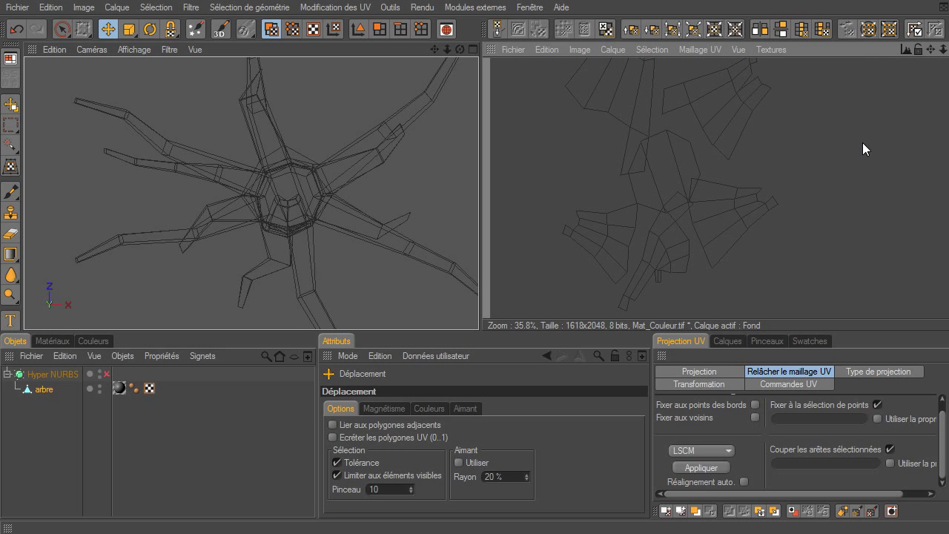
Step: Select the fan root island and a second island as connected UVs and move both right
left_click(743, 200)
key("u")
key("w")
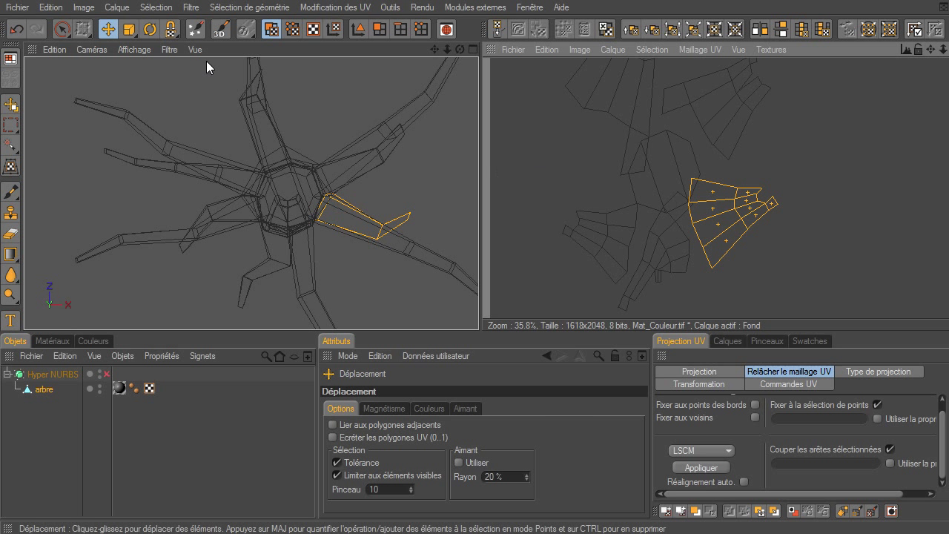
left_click_drag(757, 211, 766, 213)
left_click_drag(706, 318, 743, 203)
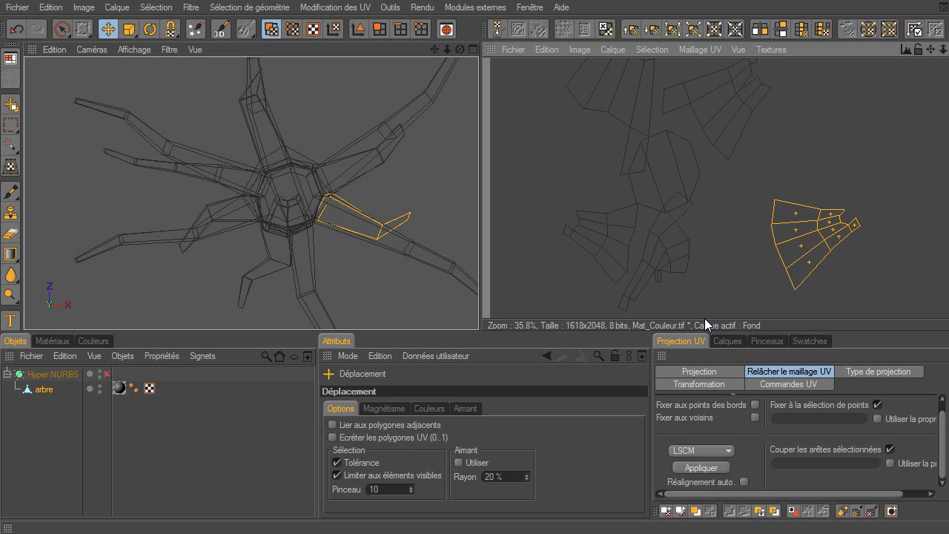
left_click(739, 115)
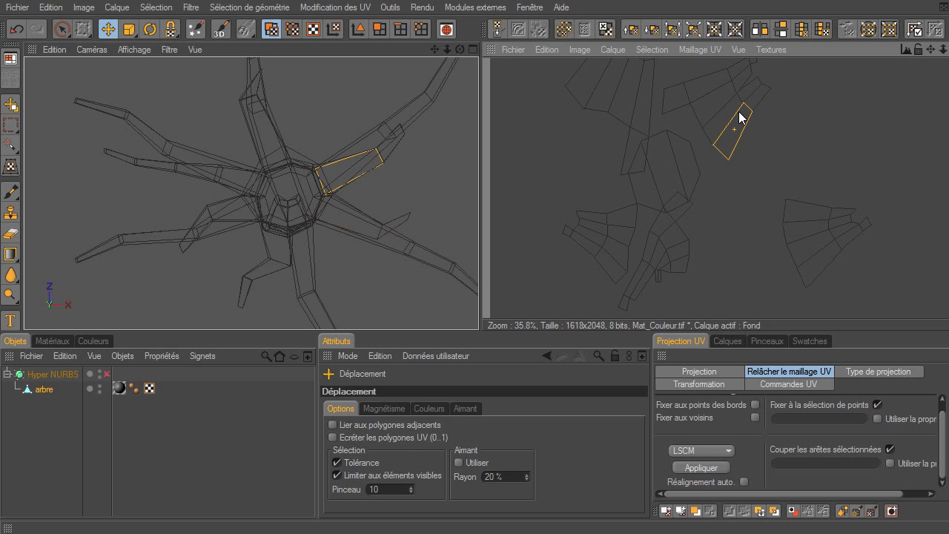
key("u")
key("w")
left_click_drag(728, 100, 812, 114)
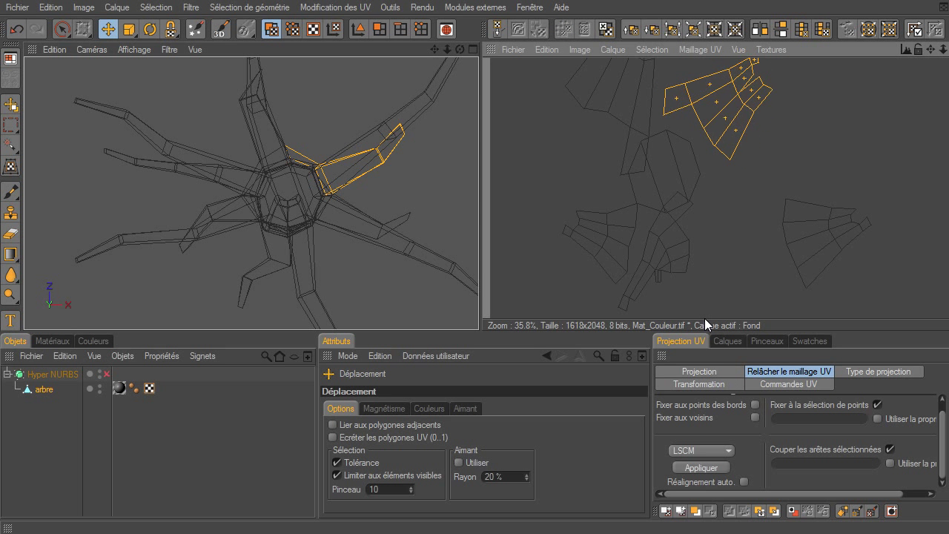
Step: Pull the next root island upward and move the central hexagon ring island up and right
left_click(639, 100)
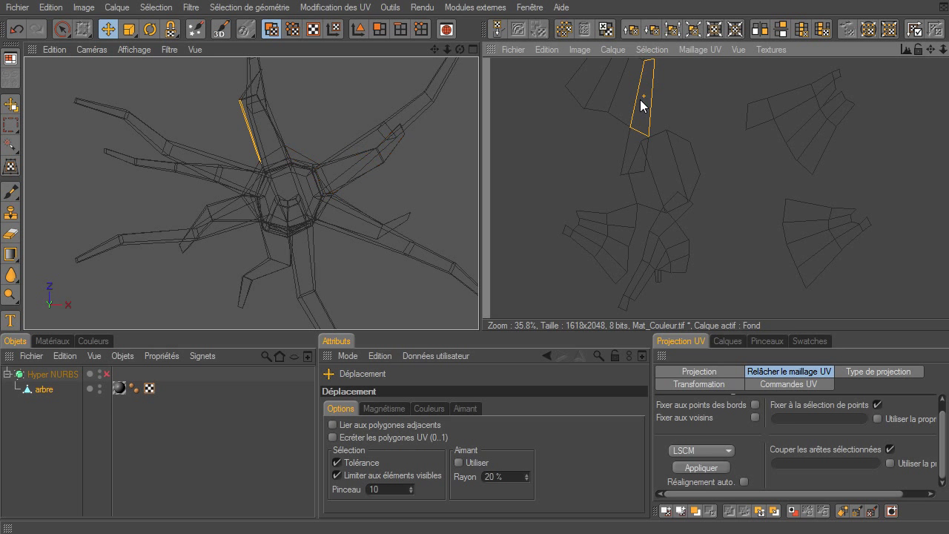
key("u")
key("w")
scroll(683, 160, "down", 1)
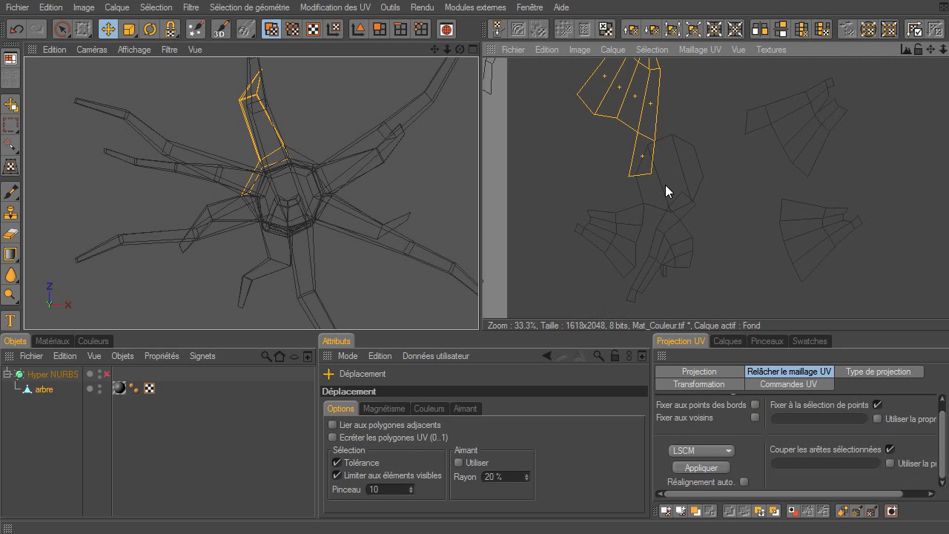
scroll(712, 141, "down", 3)
left_click_drag(705, 324, 708, 208)
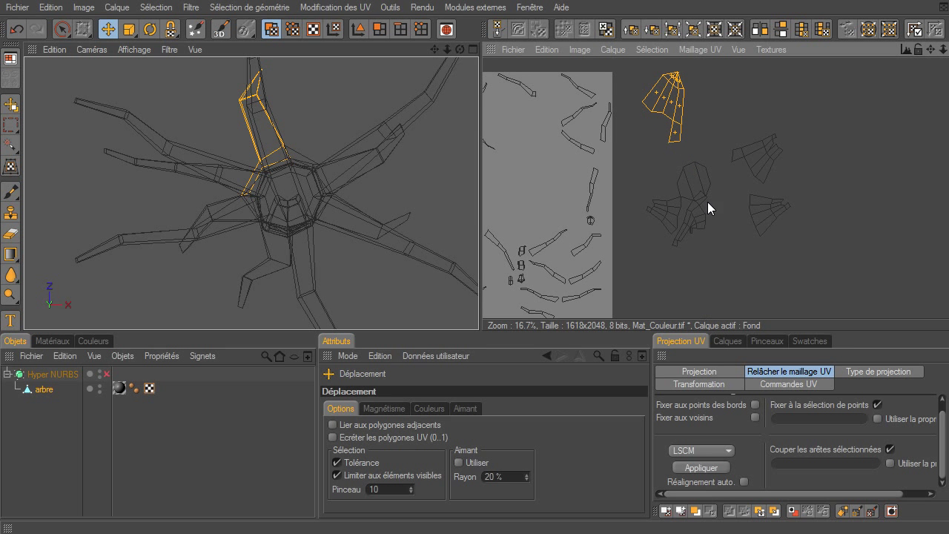
left_click(695, 175)
key("u")
key("l")
left_click(695, 178)
left_click_drag(704, 315, 699, 173)
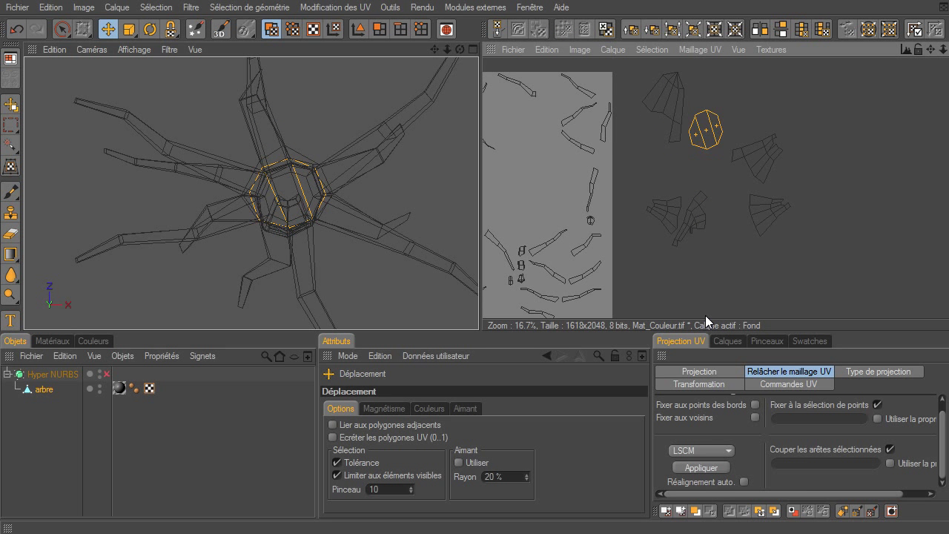
Step: Move the lower root island down and another root island up, then zoom out to review
left_click(696, 217)
key("u")
key("l")
left_click(697, 218)
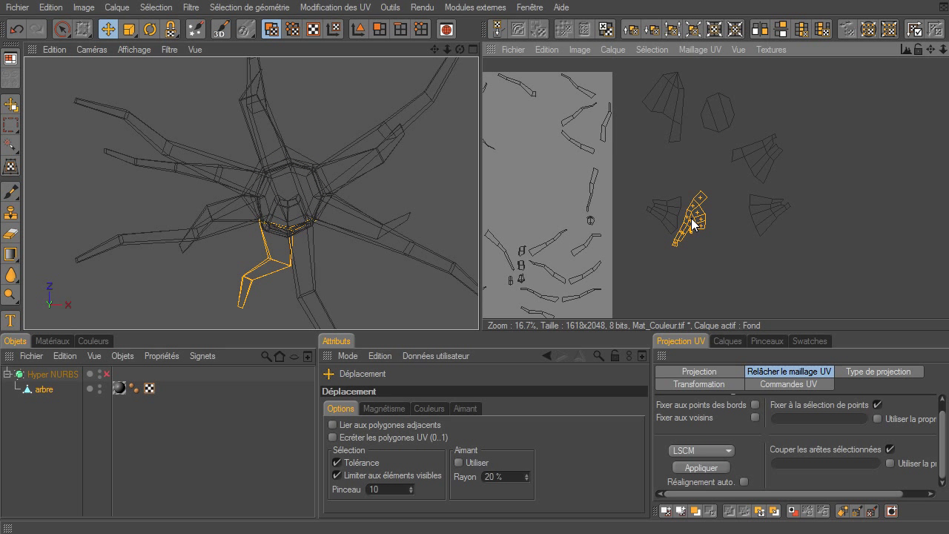
left_click_drag(693, 224, 705, 318)
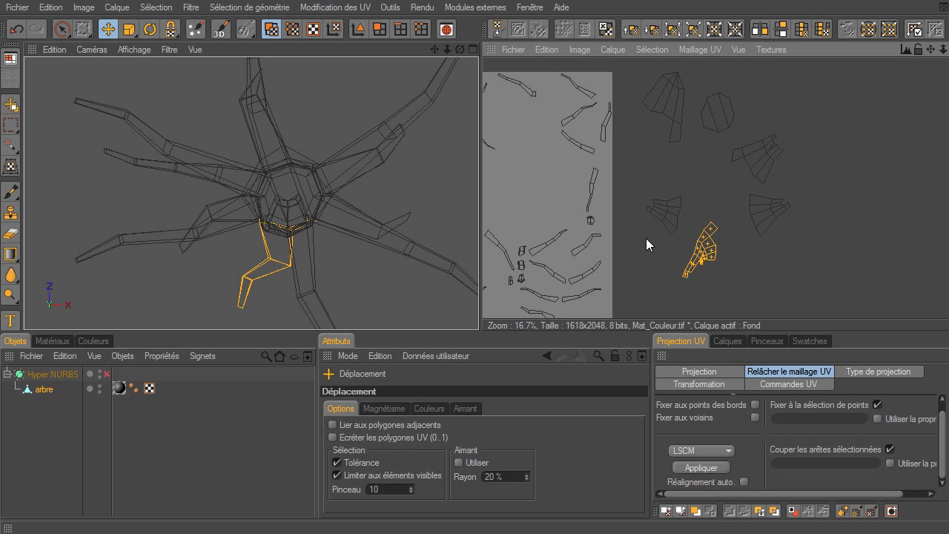
left_click(664, 209)
key("u")
key("l")
left_click_drag(665, 216, 671, 197)
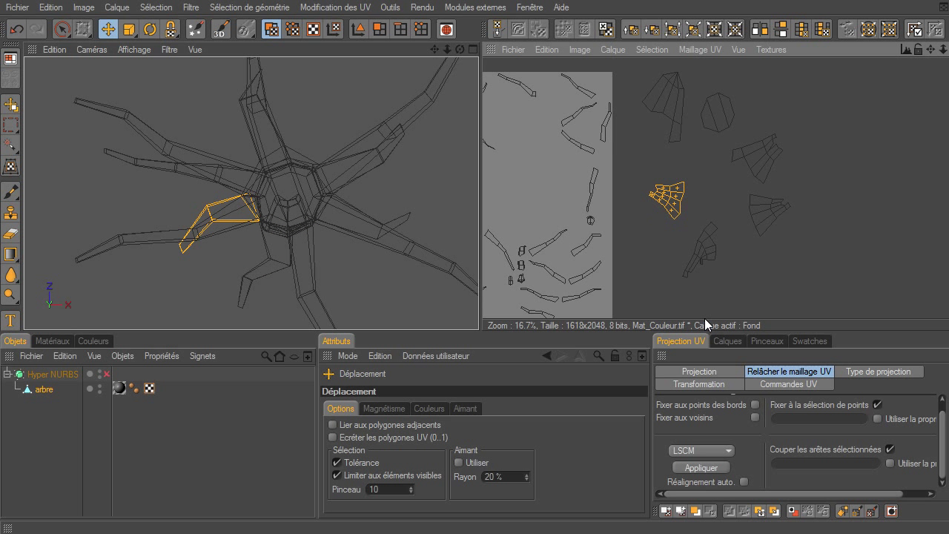
left_click(698, 189)
scroll(698, 190, "up", 5)
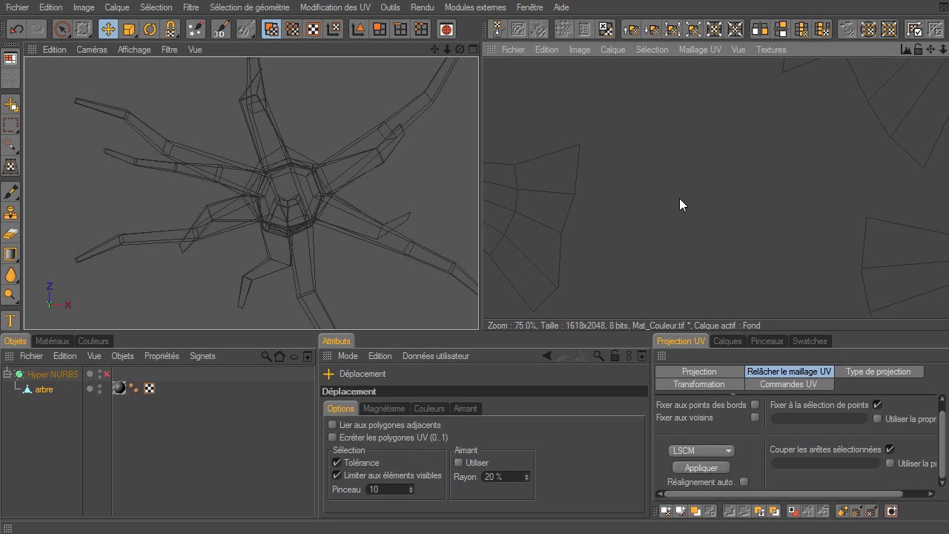
left_click_drag(931, 49, 762, 178)
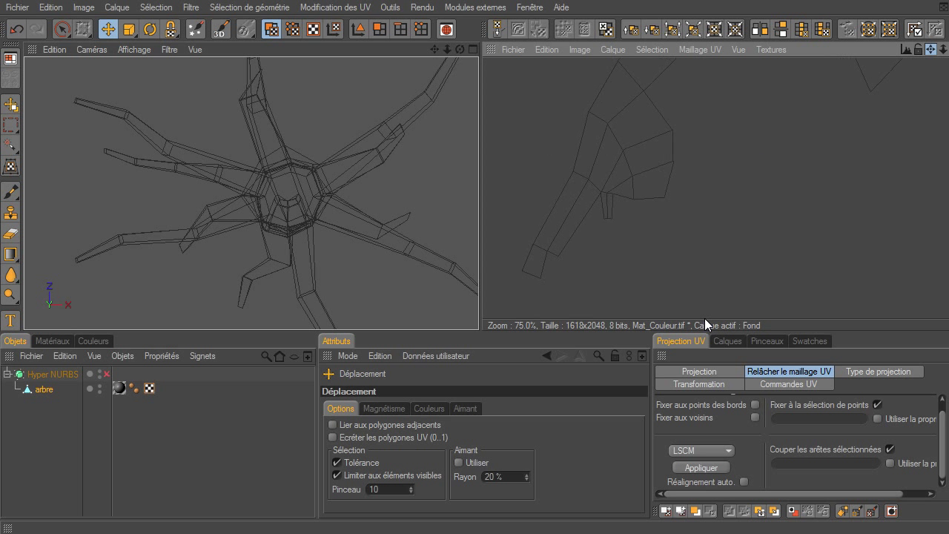
left_click_drag(931, 49, 705, 318)
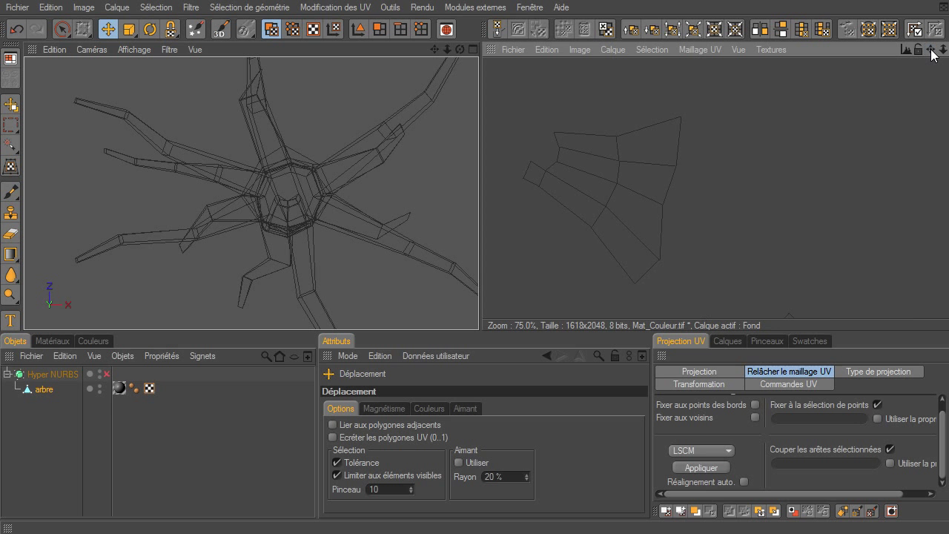
mouse_move(704, 319)
left_mouse_down()
mouse_move(942, 61)
mouse_move(642, 191)
left_mouse_up()
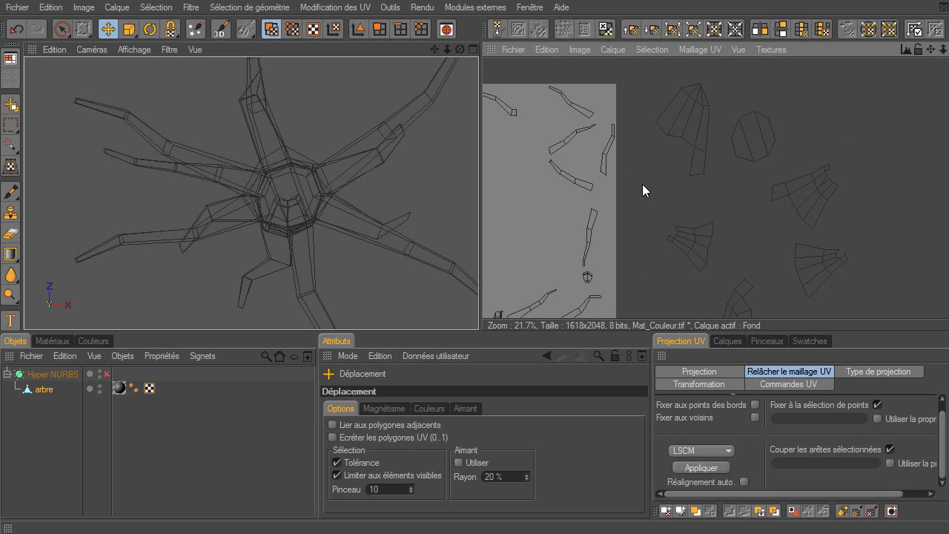
Step: Frame the trunk hole in a single perspective view and switch to Polygon mode
left_click(470, 52)
left_click_drag(206, 51, 250, 185)
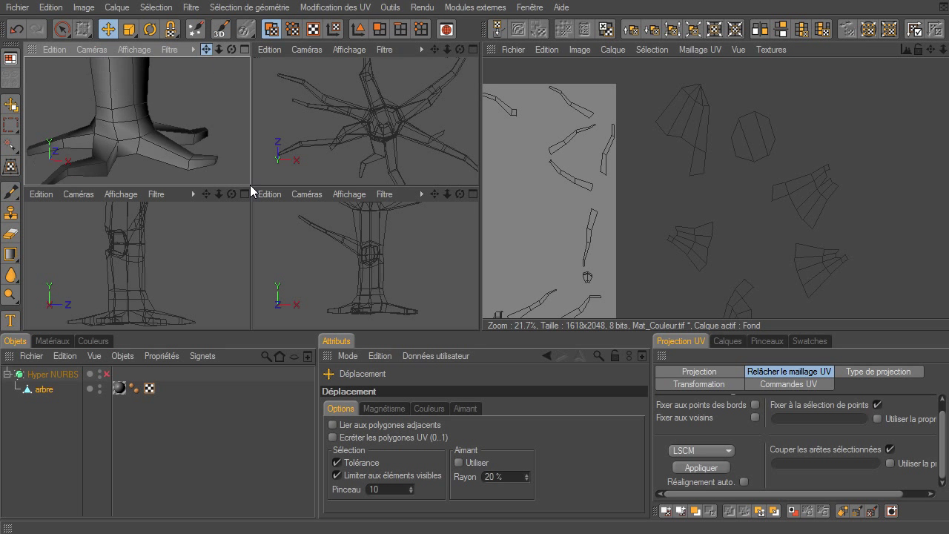
left_click(243, 50)
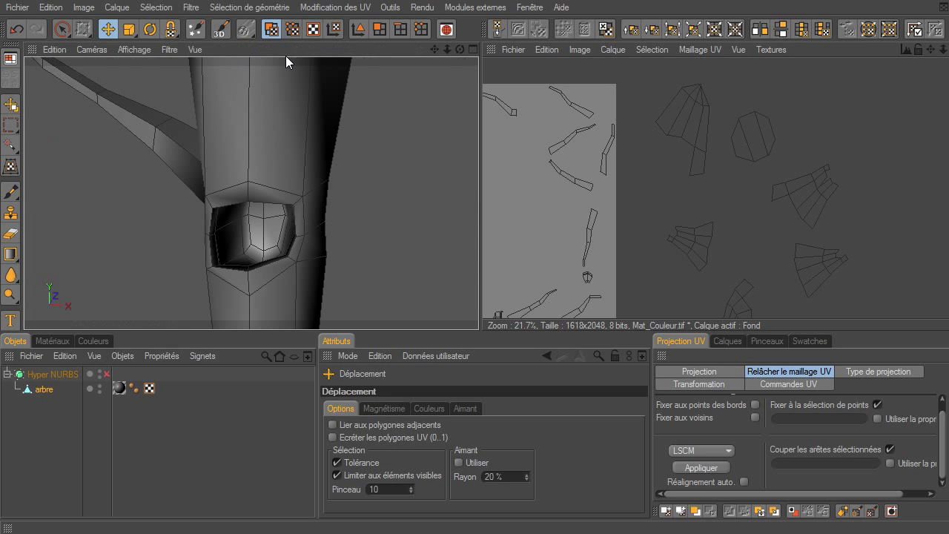
mouse_move(463, 52)
left_mouse_down()
mouse_move(478, 329)
mouse_move(431, 52)
left_mouse_up()
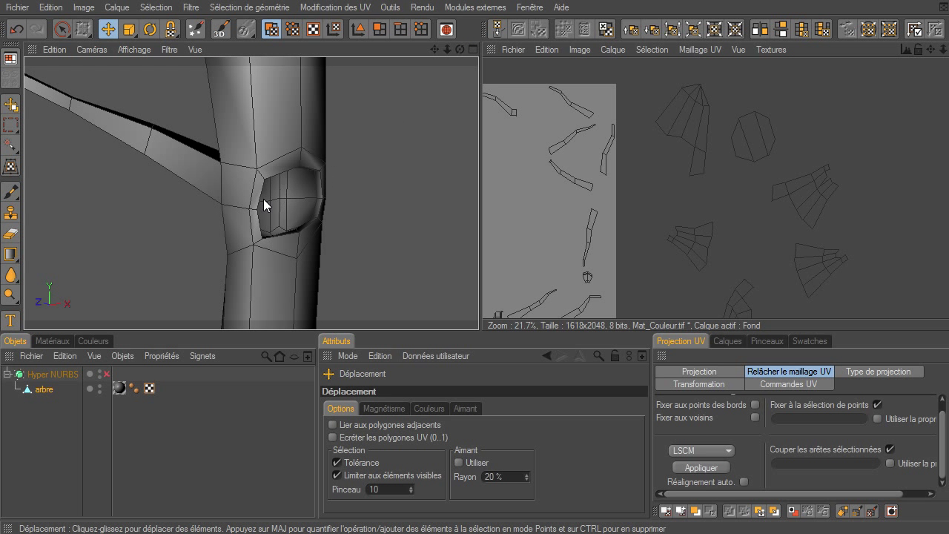
left_click_drag(446, 50, 478, 329)
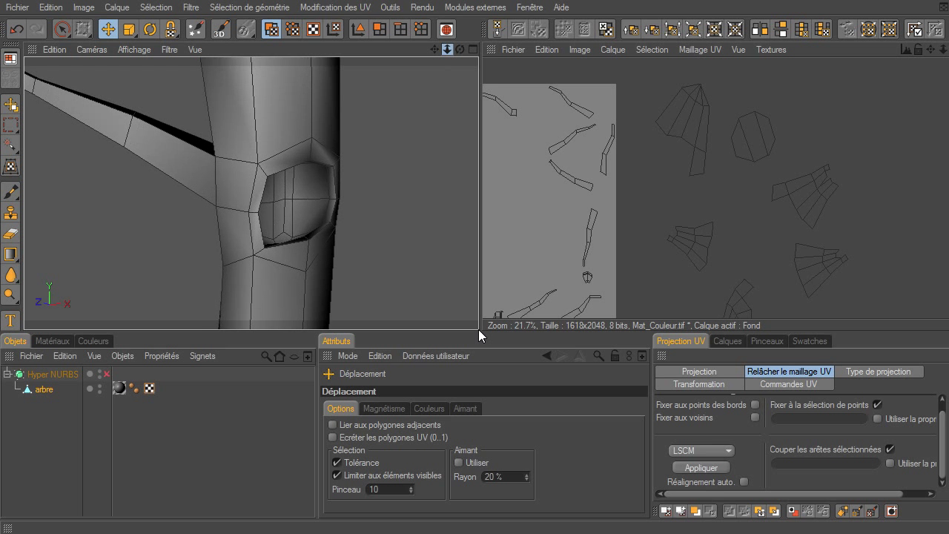
left_click(377, 29)
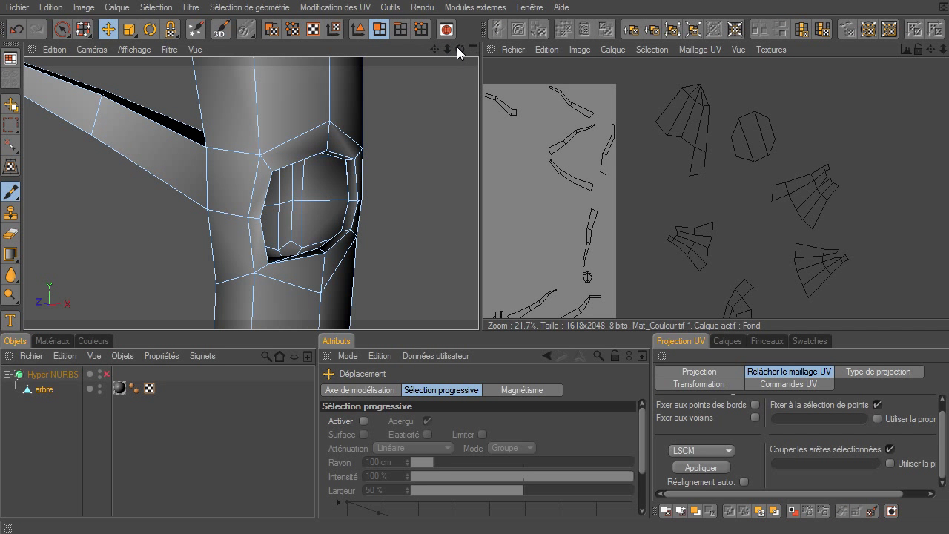
left_click_drag(459, 49, 478, 329)
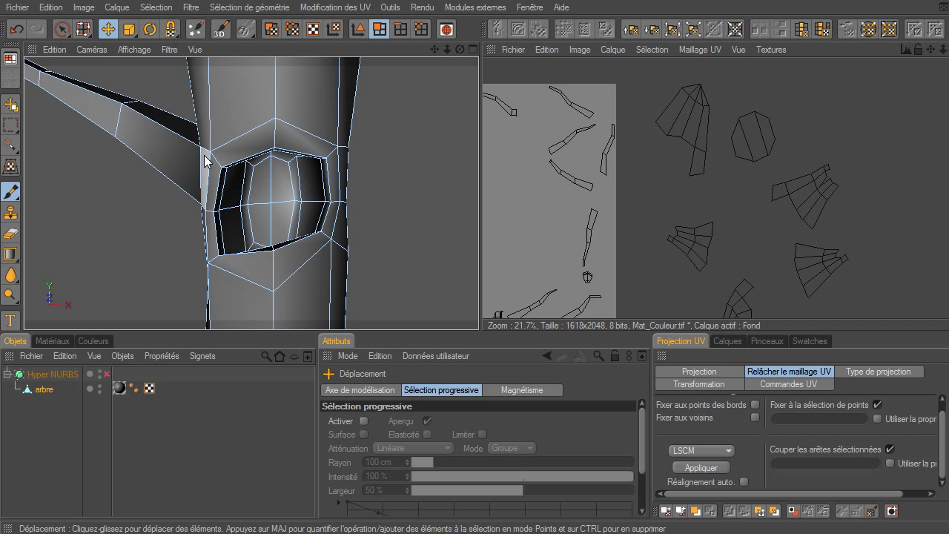
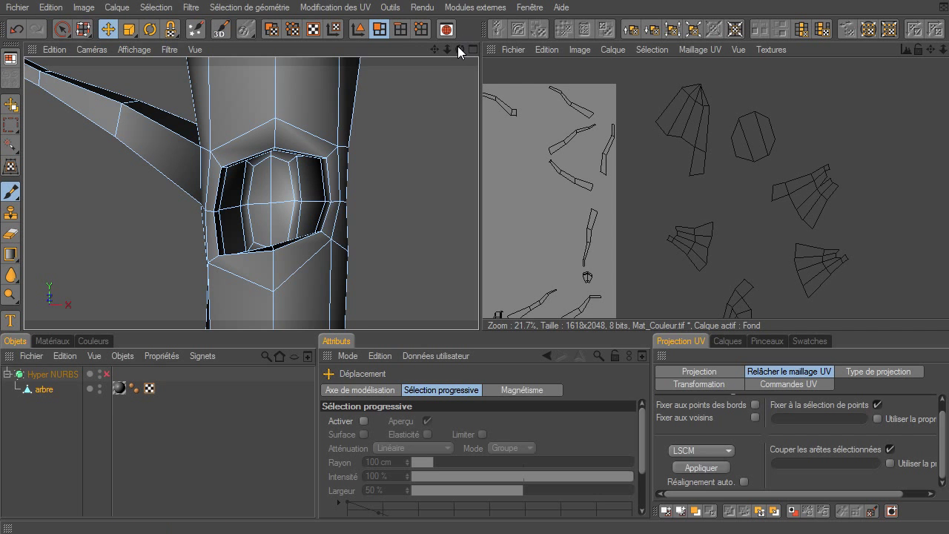
Step: Loop-select the face rings lining the trunk hole, then brush-paint one extra face into the selection
left_click_drag(459, 49, 478, 329)
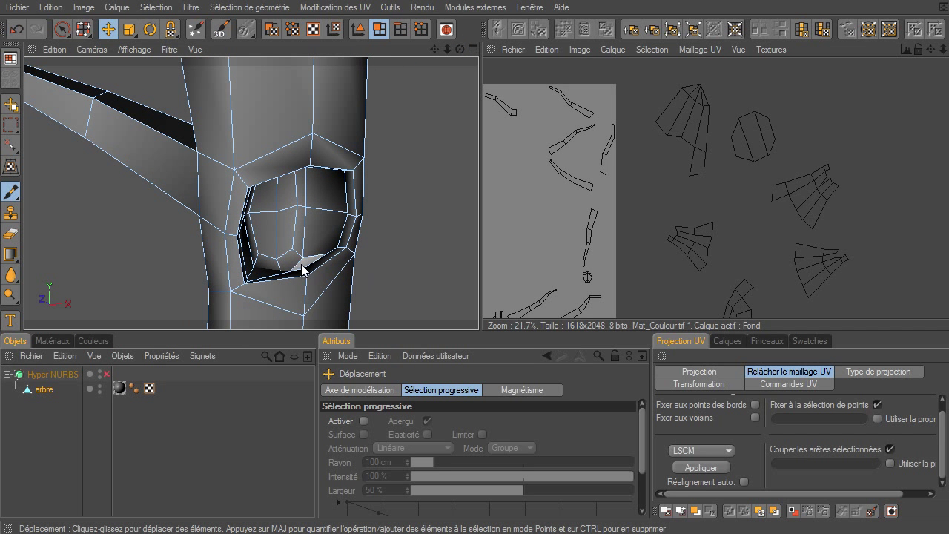
key("u")
key("l")
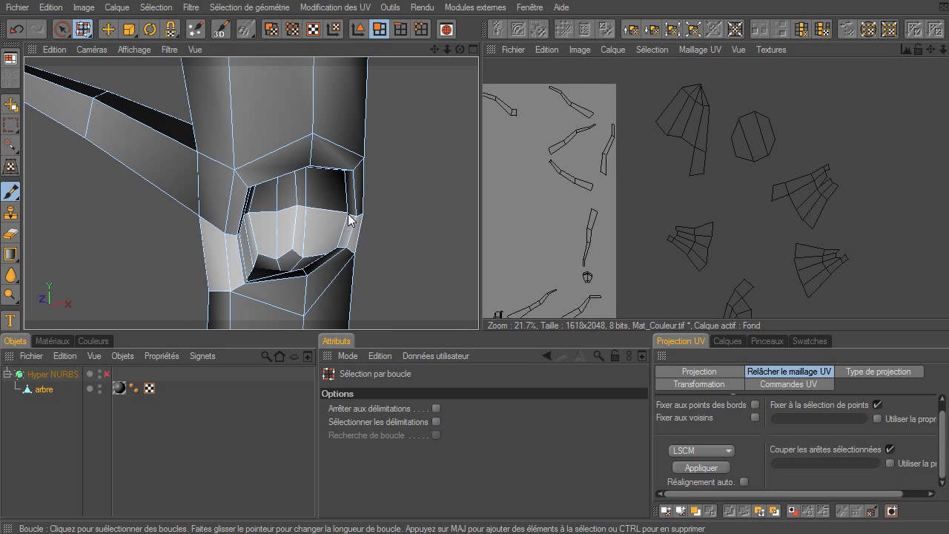
left_click(353, 205)
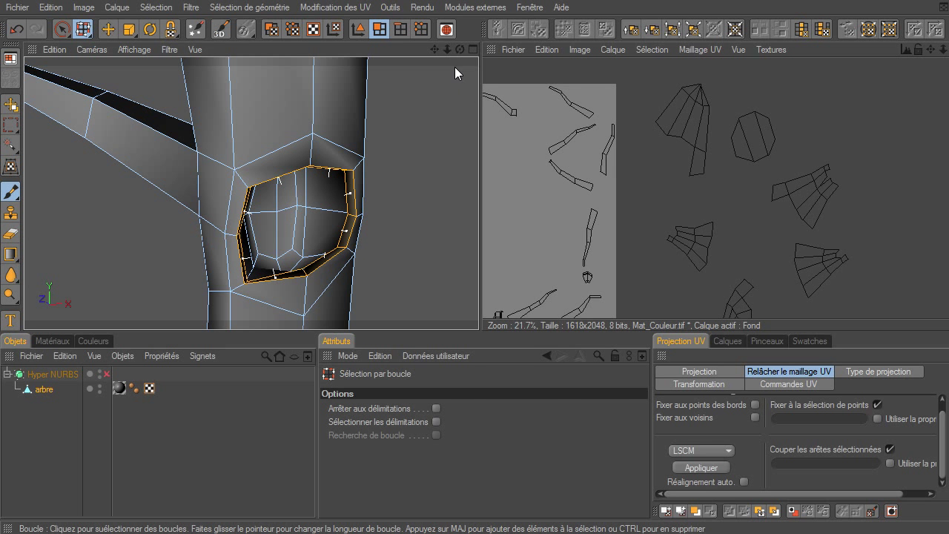
left_click_drag(449, 53, 459, 91)
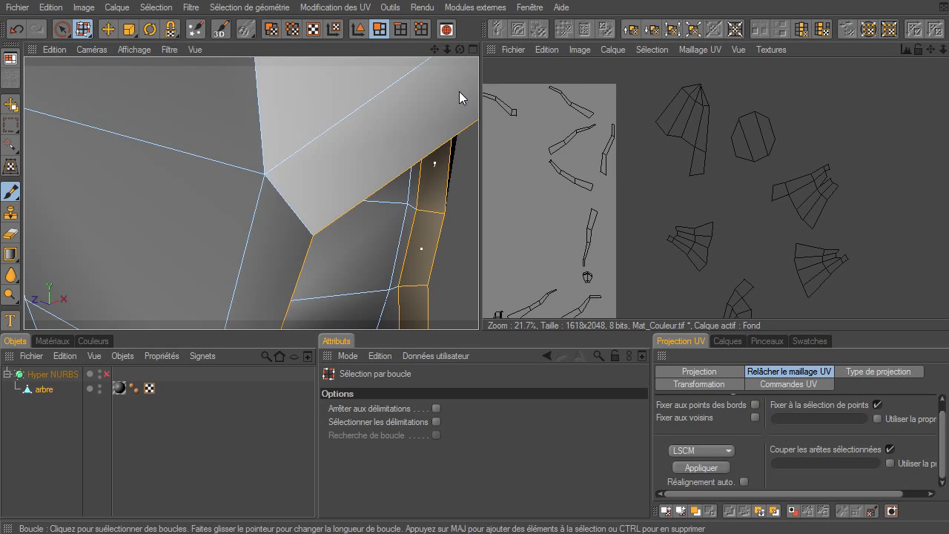
left_click(386, 291)
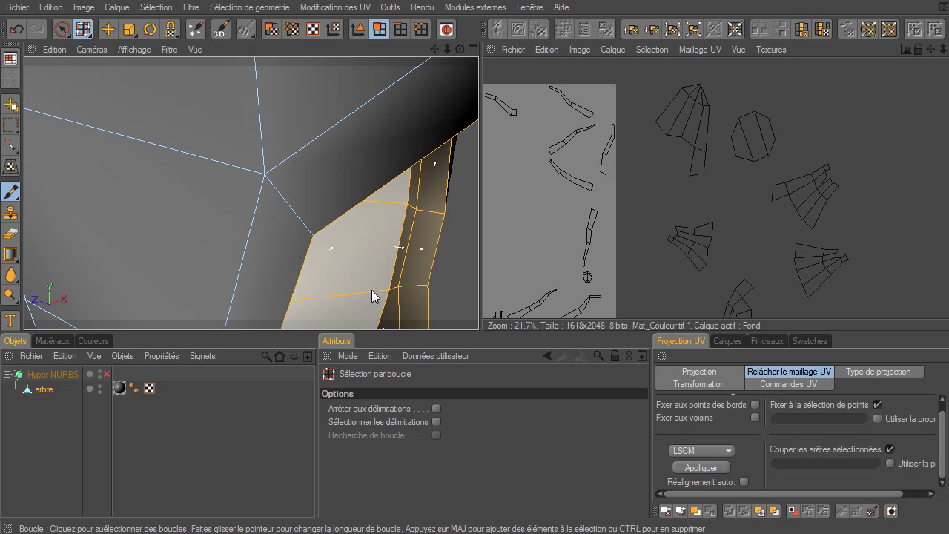
left_click_drag(448, 50, 326, 293)
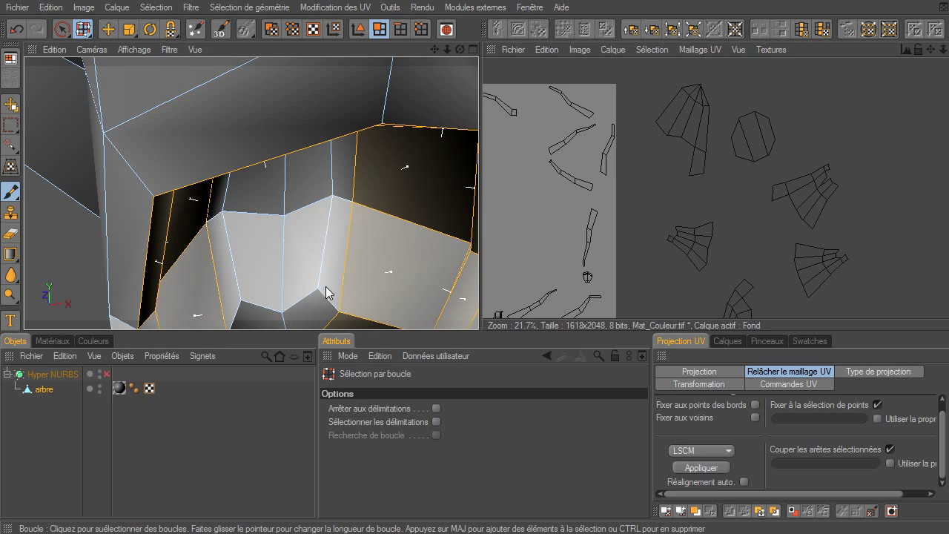
left_click(323, 295, "shift")
left_click(62, 29)
left_click(279, 211, "shift")
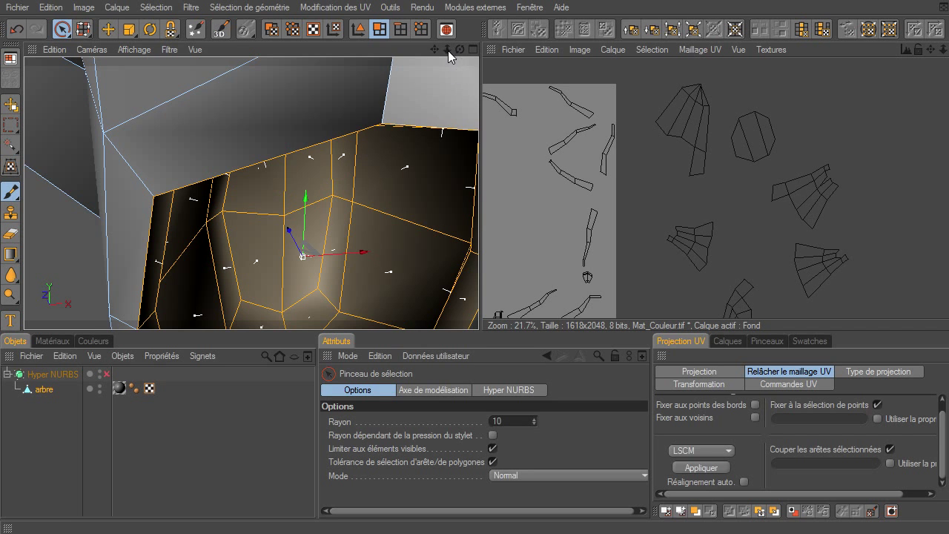
Step: In edge mode, brush-select the vertical edges inside the hole, adding the top and lower edges
left_click_drag(448, 50, 478, 329)
left_click_drag(460, 49, 478, 329)
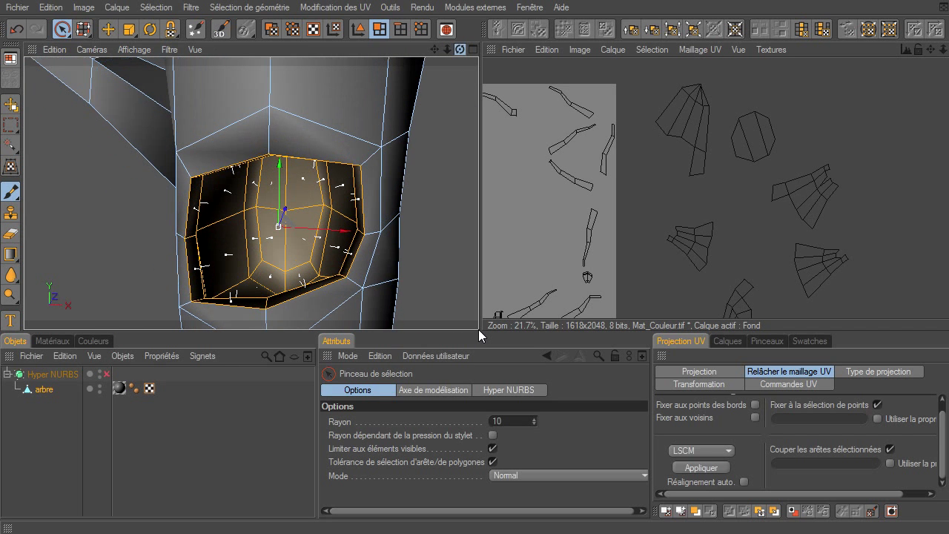
left_click(401, 26)
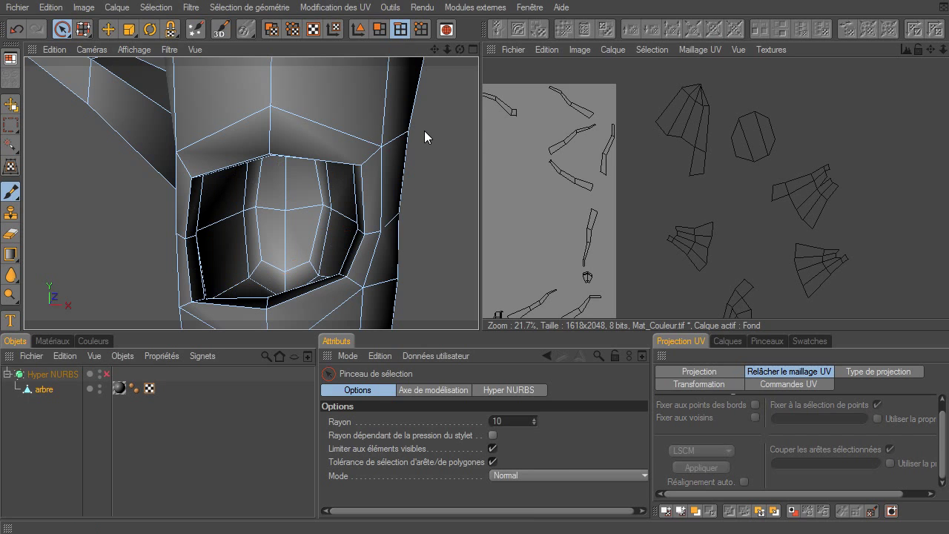
left_click(260, 196)
mouse_move(260, 251)
left_mouse_down()
mouse_move(272, 270)
mouse_move(305, 261)
mouse_move(319, 195)
left_mouse_up()
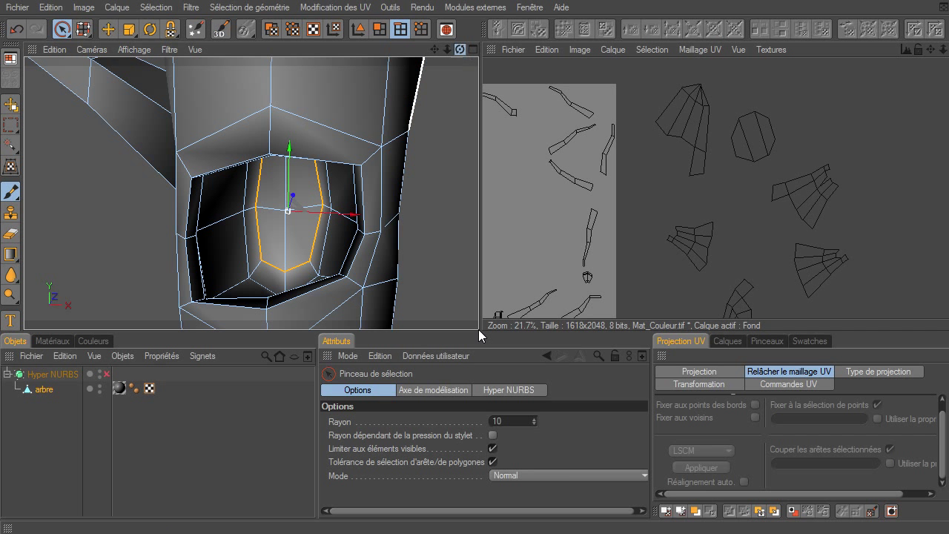
left_click_drag(460, 49, 454, 54)
left_click(302, 149)
left_click_drag(464, 52, 464, 53)
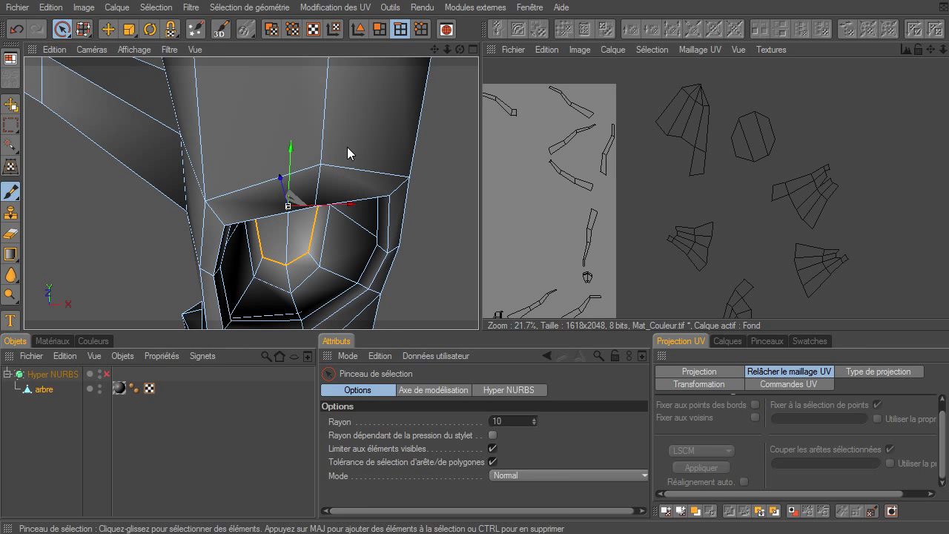
left_click(289, 278, "shift")
left_click(295, 304, "shift")
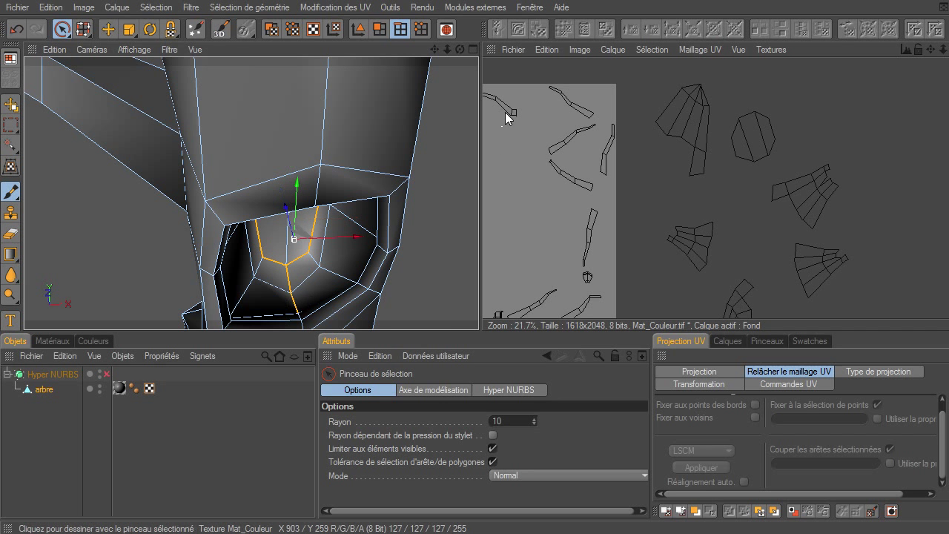
Step: Extend the edge line further down the hole and switch to the four-view layout
left_click_drag(436, 51, 478, 329)
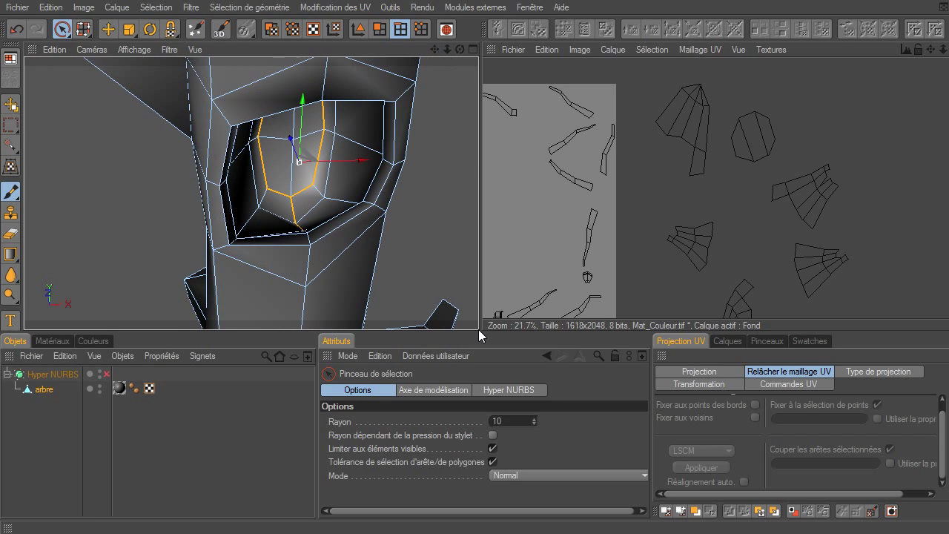
mouse_move(449, 50)
left_mouse_down()
mouse_move(478, 334)
mouse_move(449, 56)
left_mouse_up()
left_click_drag(479, 335, 335, 197)
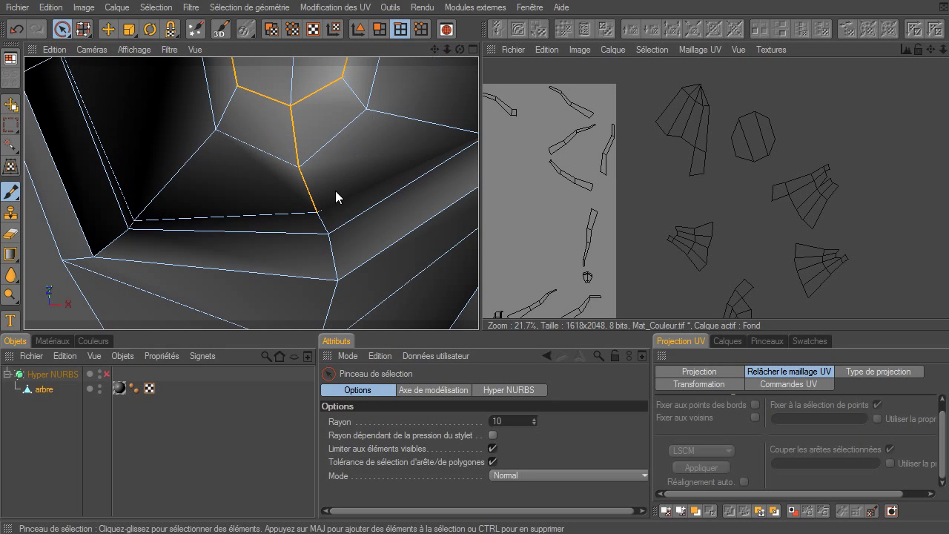
left_click(326, 228)
left_click_drag(447, 49, 457, 52)
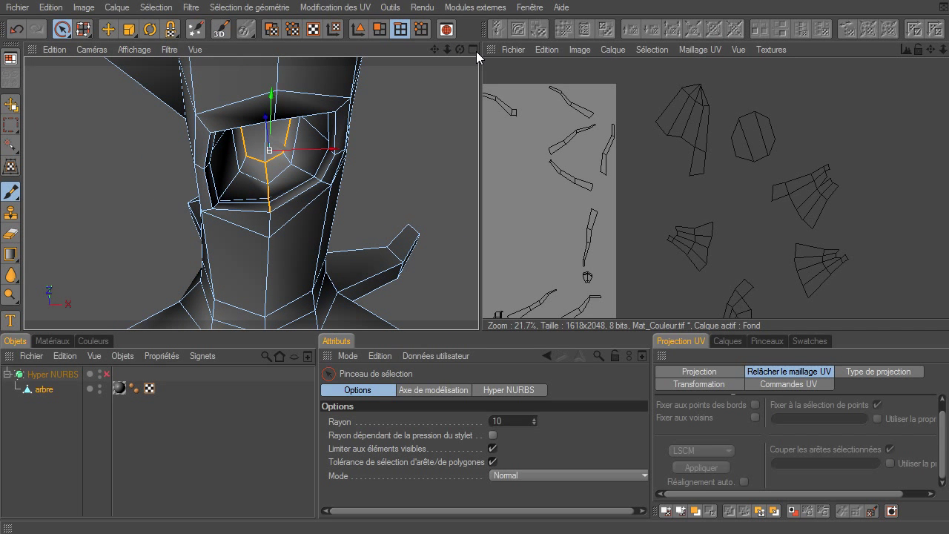
left_click(427, 32)
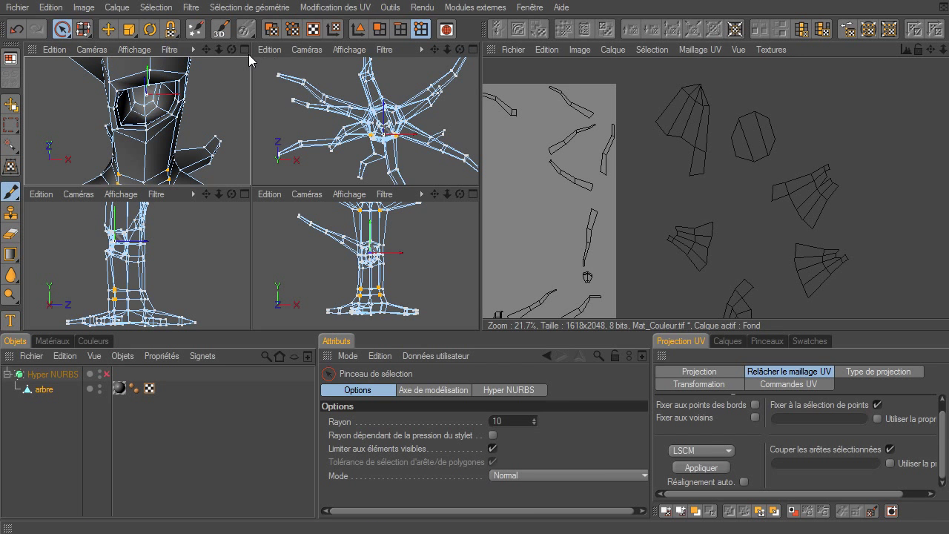
Step: Select four points on the hole's rim and convert them into the hole's polygons
left_click(246, 50)
left_click_drag(454, 47, 297, 111)
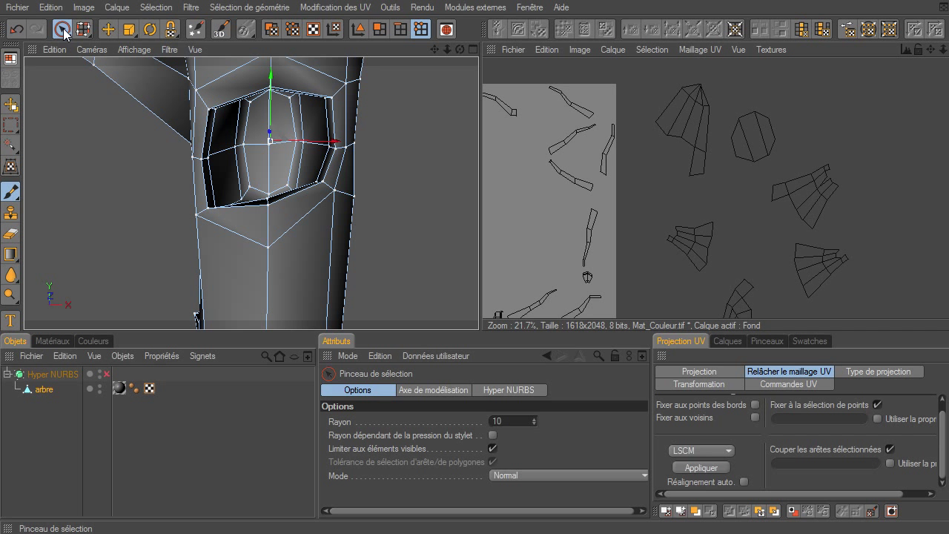
left_click(251, 99)
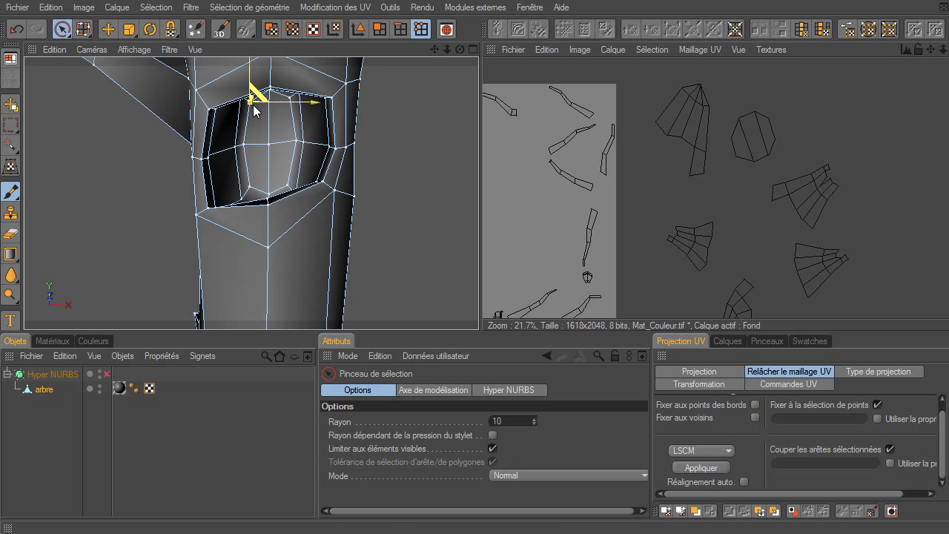
left_click(258, 183, "shift")
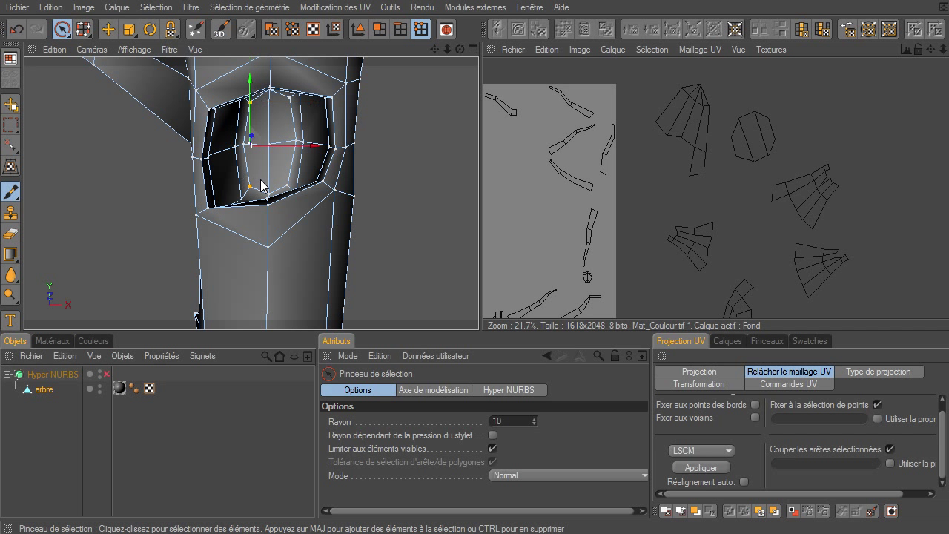
left_click(284, 185, "shift")
left_click(286, 101, "shift")
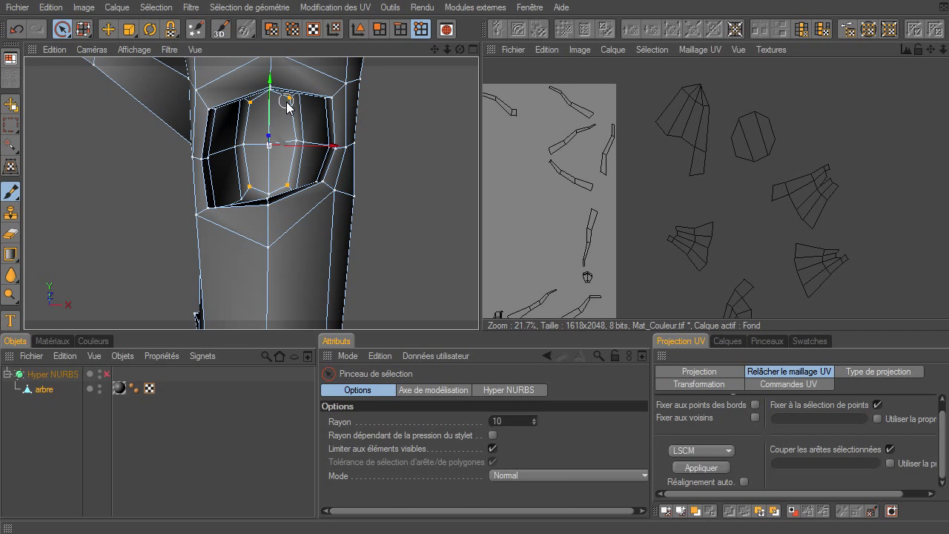
left_click(379, 30)
Step: Maximize the front viewport and frame the selected hole polygons
left_click(473, 50)
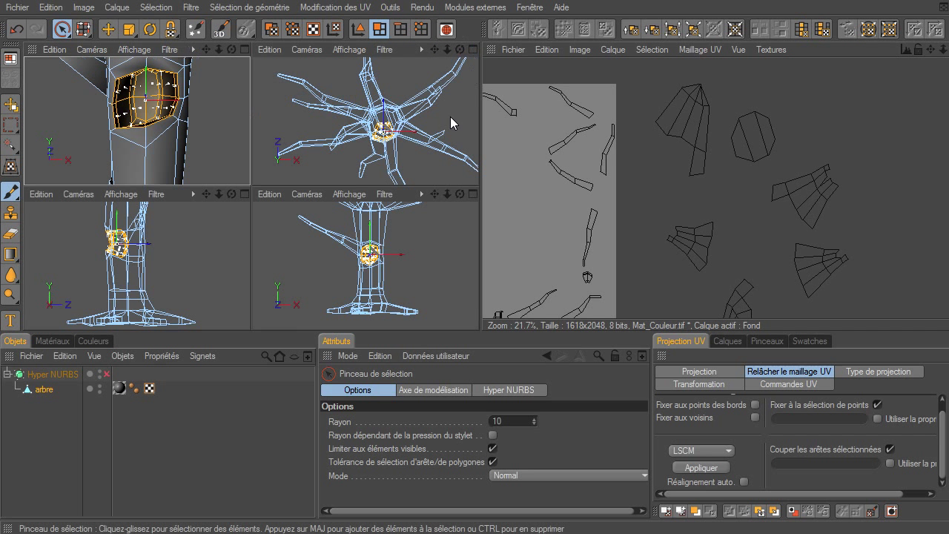
left_click(473, 194)
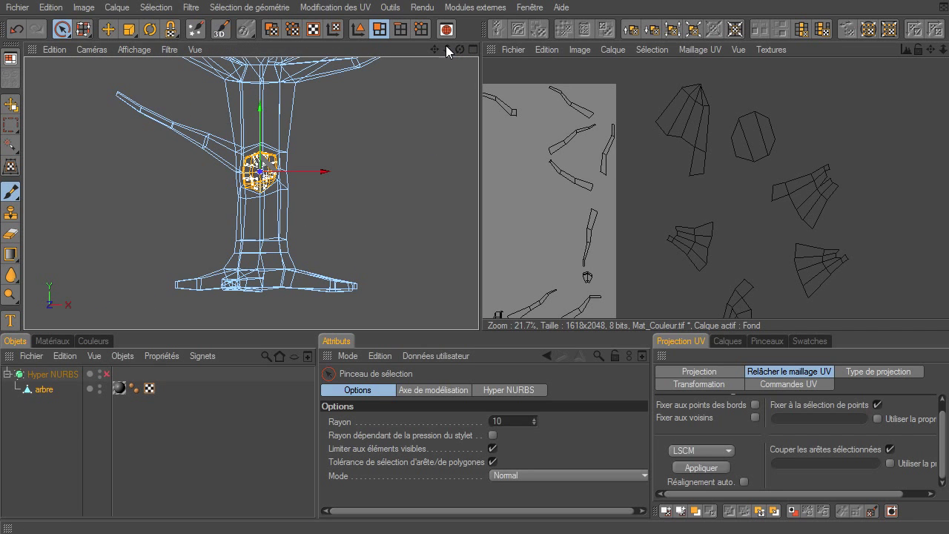
key("s")
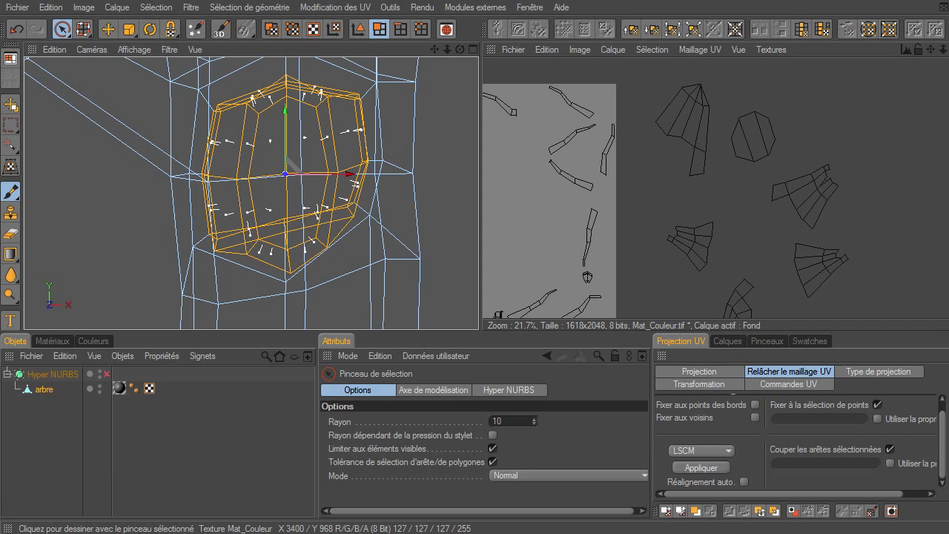
Step: Project the hole's polygons frontally onto the UVs
left_click_drag(933, 51, 943, 54)
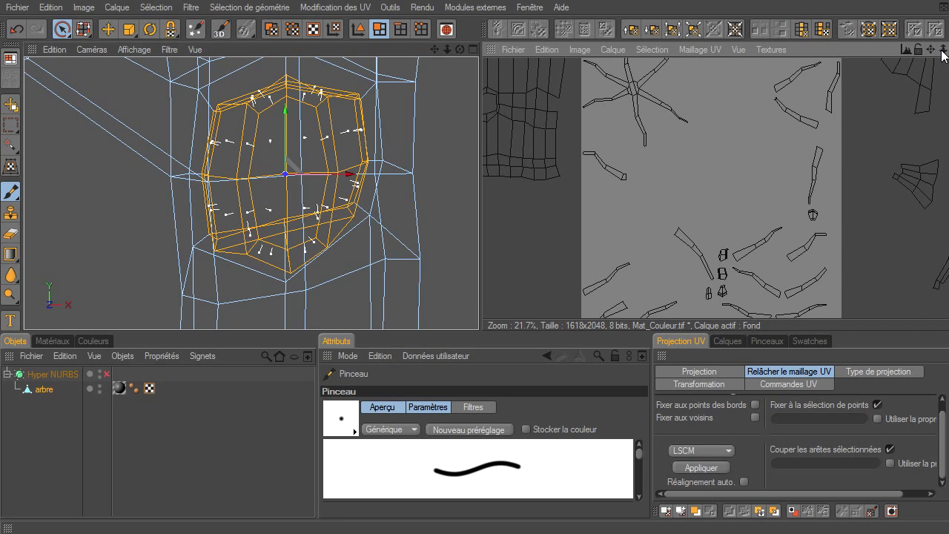
scroll(722, 215, "down", 2)
left_click(864, 371)
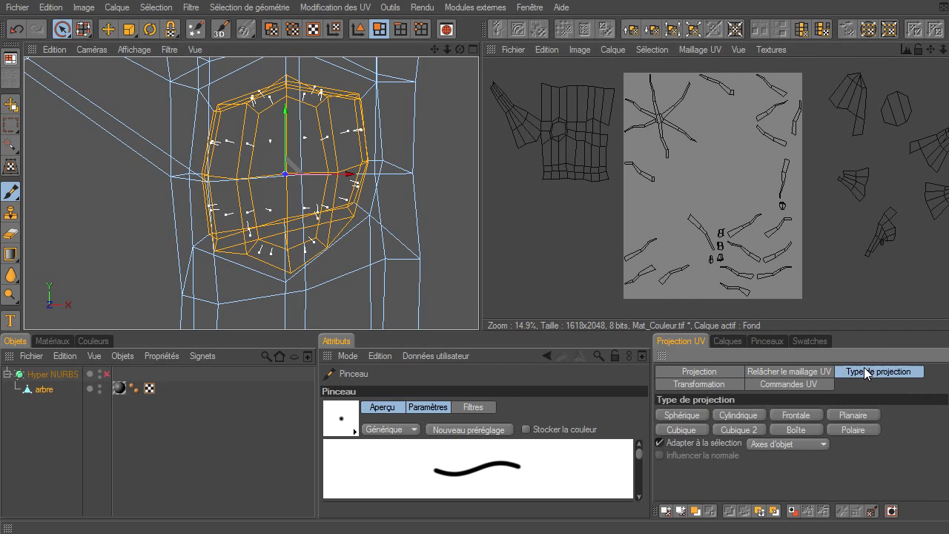
left_click(813, 415)
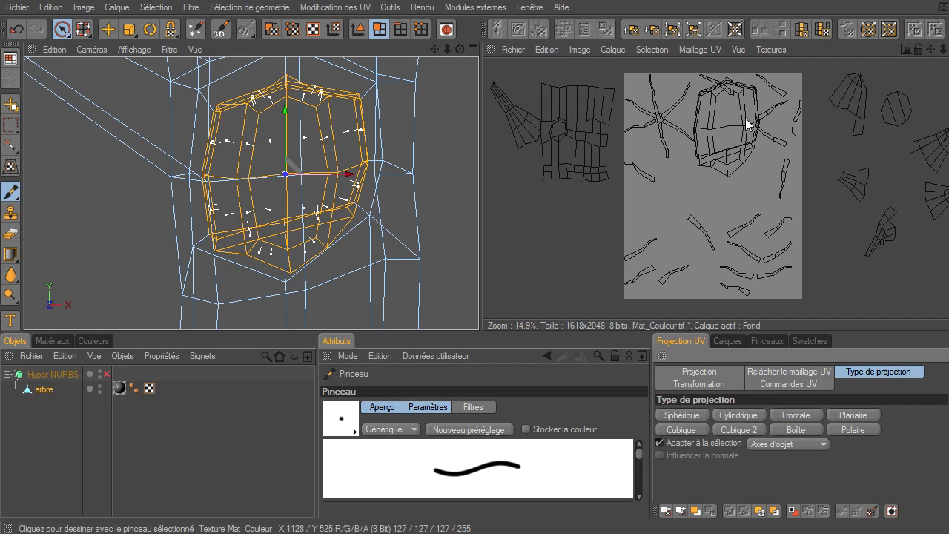
Step: Relax the hole's UV island with LSCM, rerunning without pinned points, then enter UV polygon mode
left_click(778, 369)
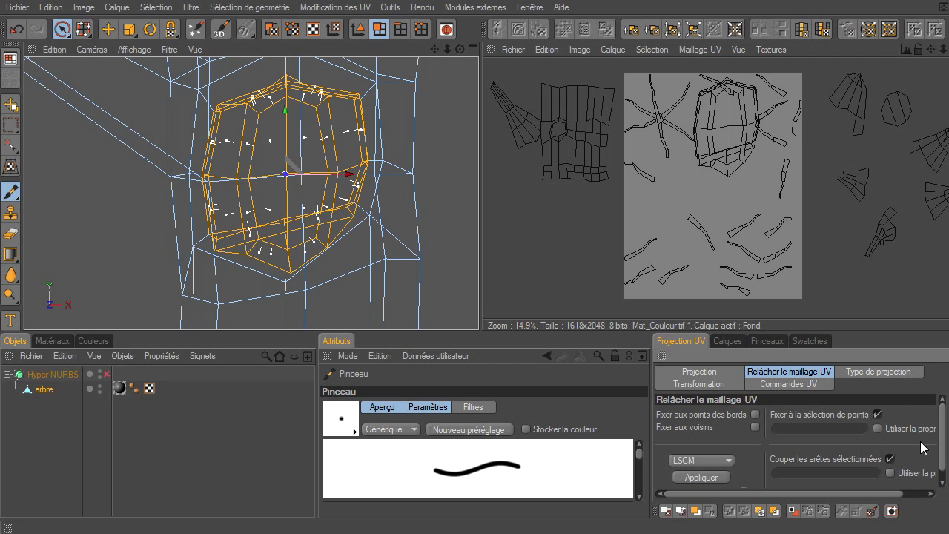
scroll(933, 470, "down", 1)
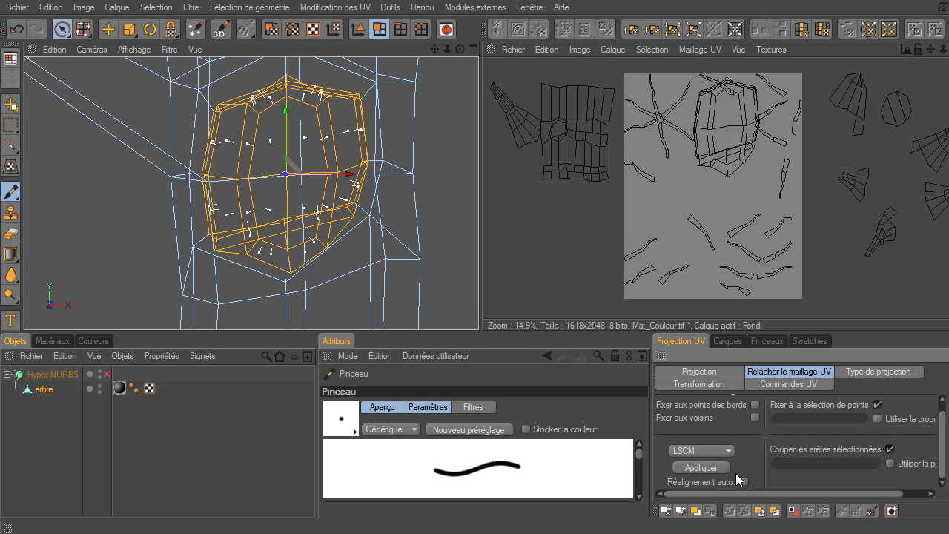
left_click(712, 468)
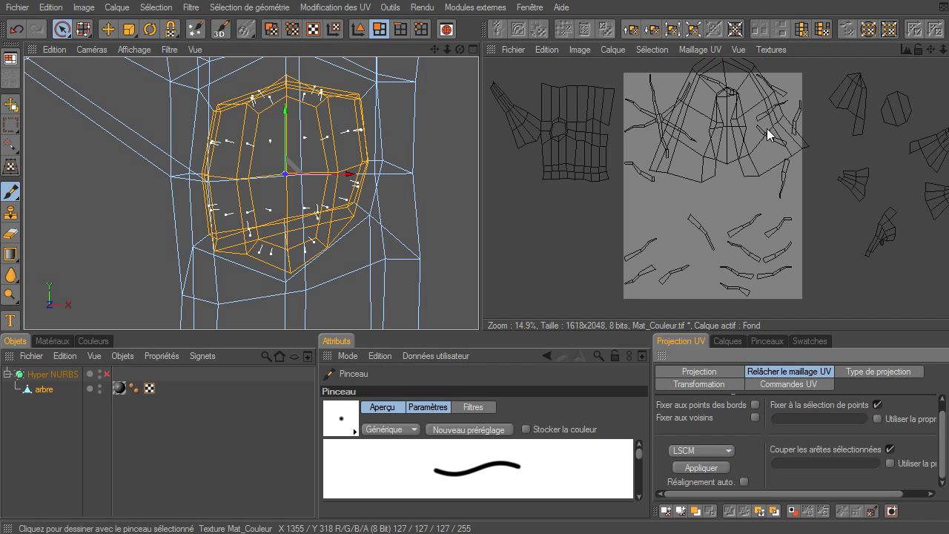
left_click_drag(931, 49, 870, 116)
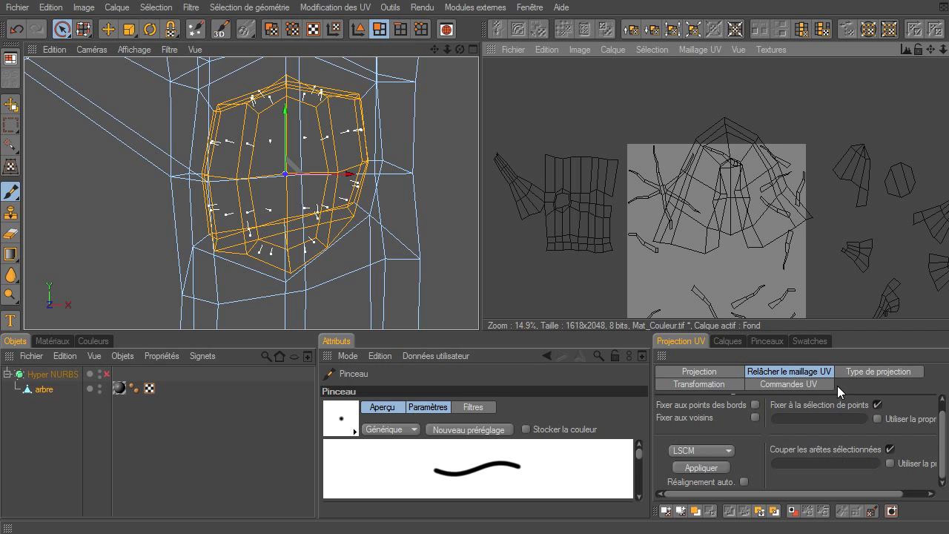
left_click(878, 405)
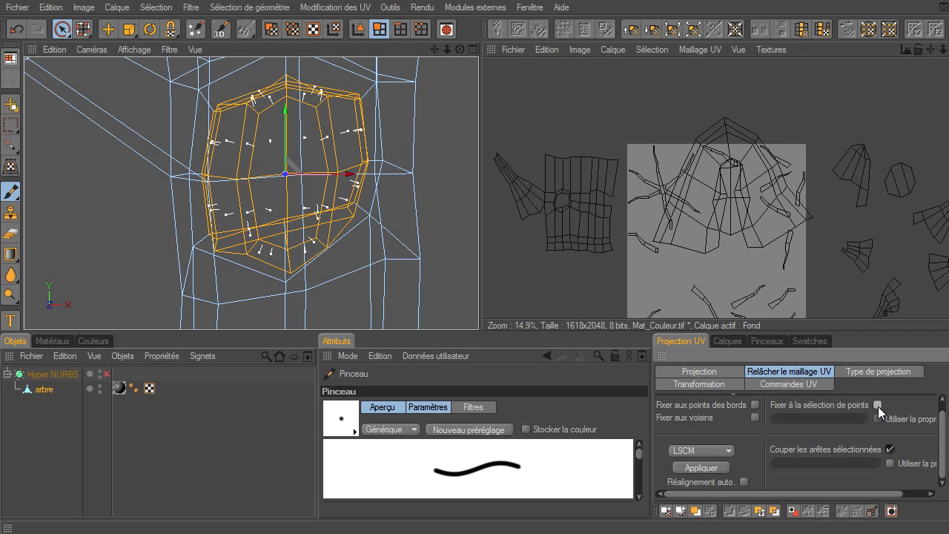
left_click(701, 467)
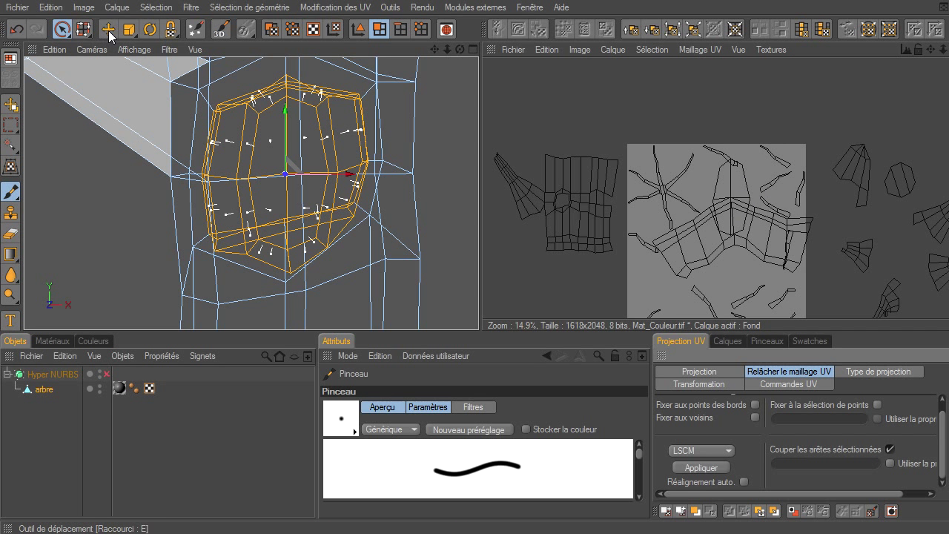
left_click(272, 29)
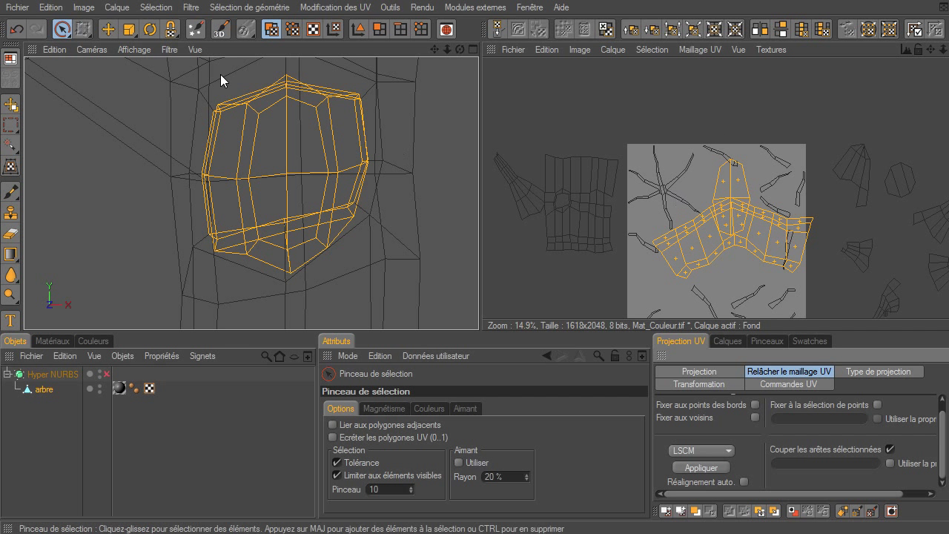
Step: Select the hollow's inner-face UV island and move it up-left off the texture
left_click(715, 196)
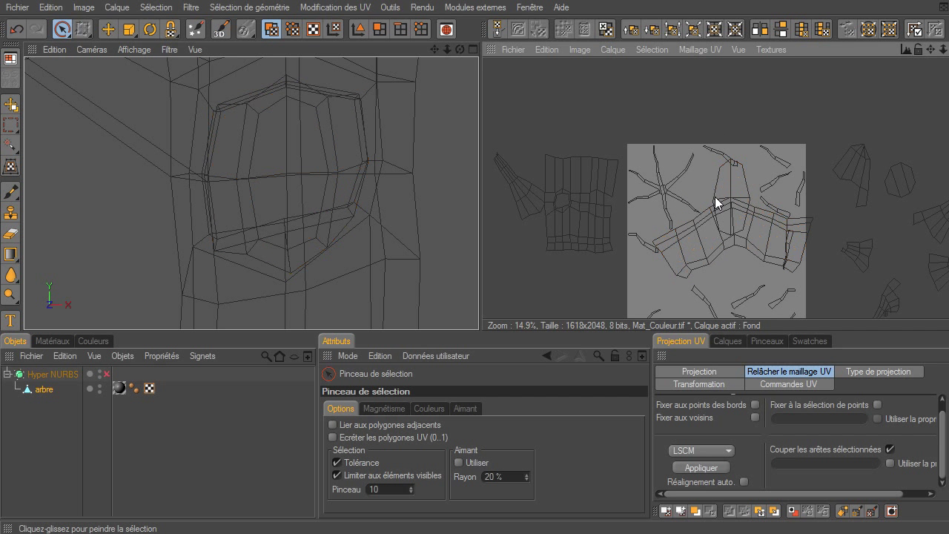
left_click(728, 182)
key("u")
key("g")
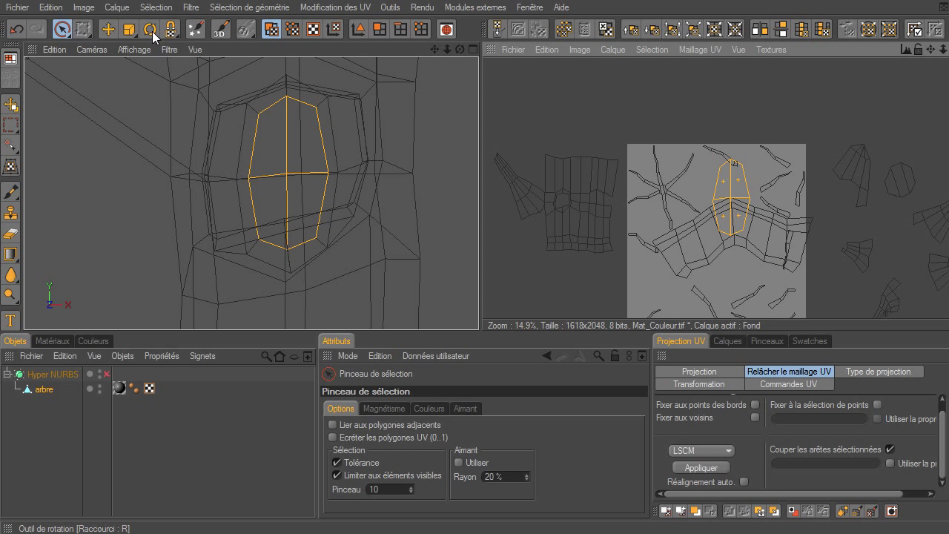
left_click(108, 30)
left_click_drag(710, 211, 659, 151)
left_click_drag(701, 314, 675, 268)
Step: Move the hollow's connected ring strip above the texture square and clear the selection
left_click(731, 226)
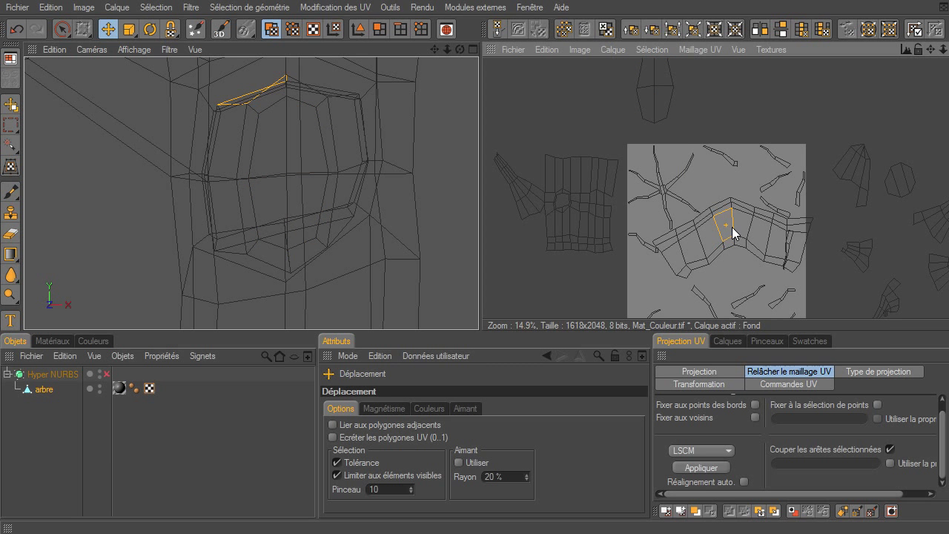
right_click(732, 227)
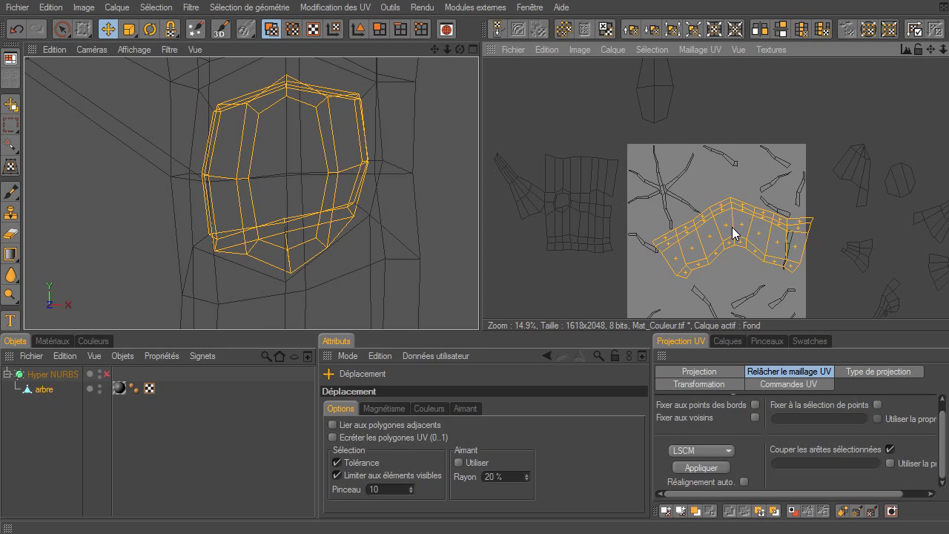
left_click_drag(732, 227, 793, 74)
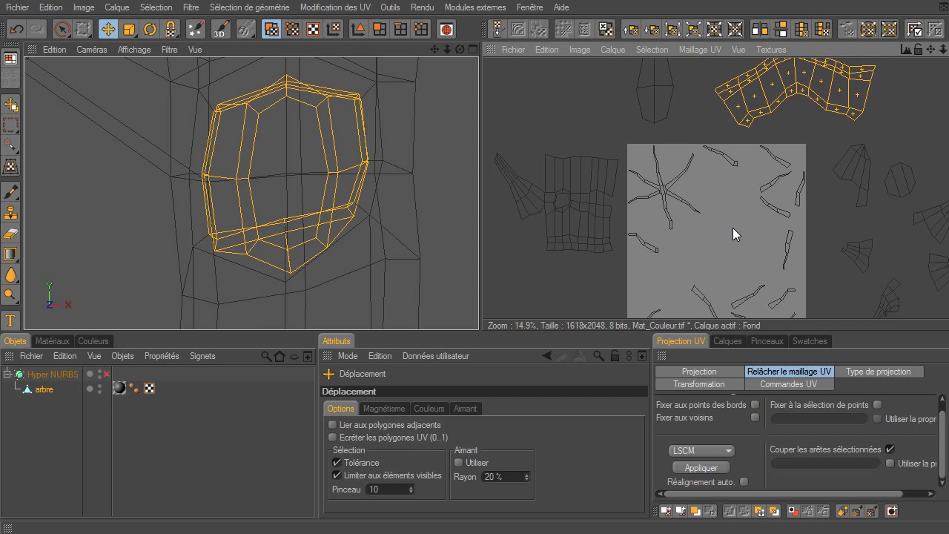
scroll(740, 271, "down", 1)
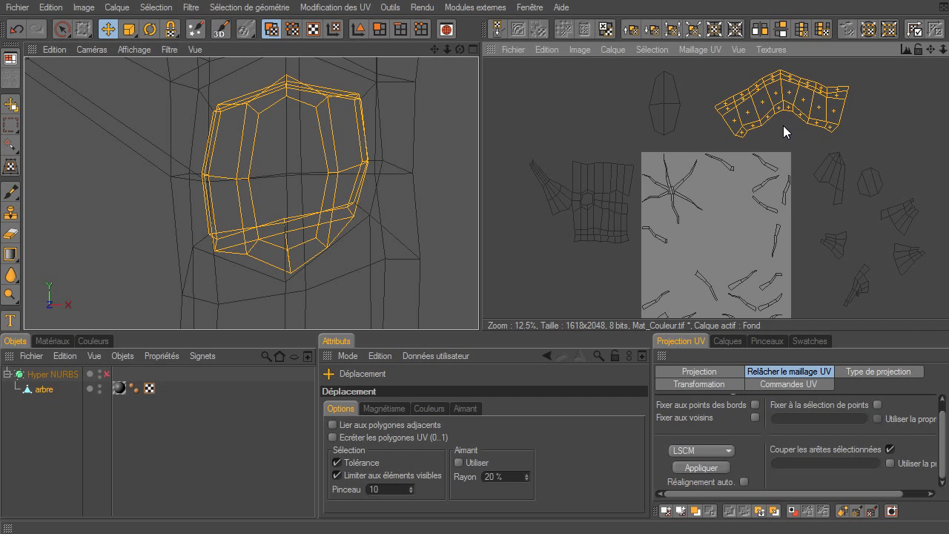
left_click(691, 119)
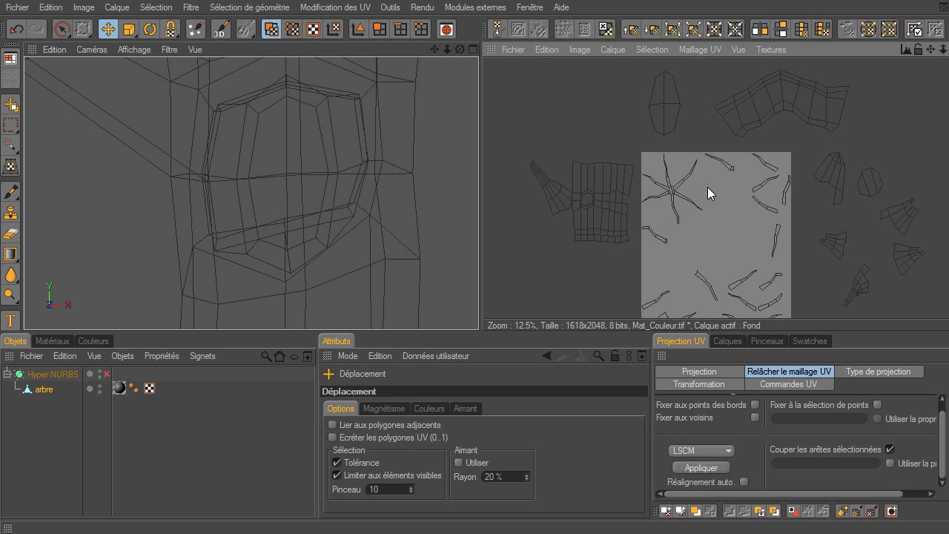
scroll(690, 195, "down", 2)
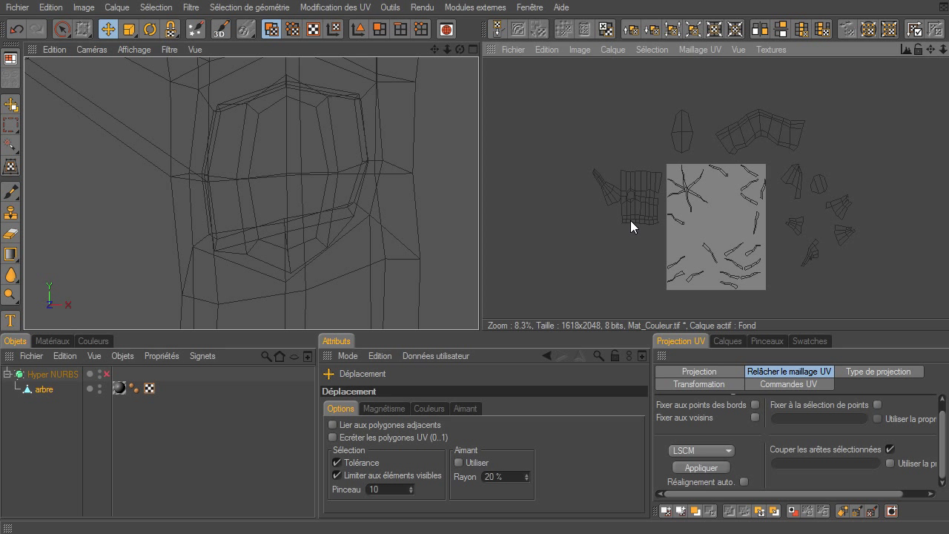
mouse_move(446, 51)
left_mouse_down()
mouse_move(436, 45)
mouse_move(425, 65)
left_mouse_up()
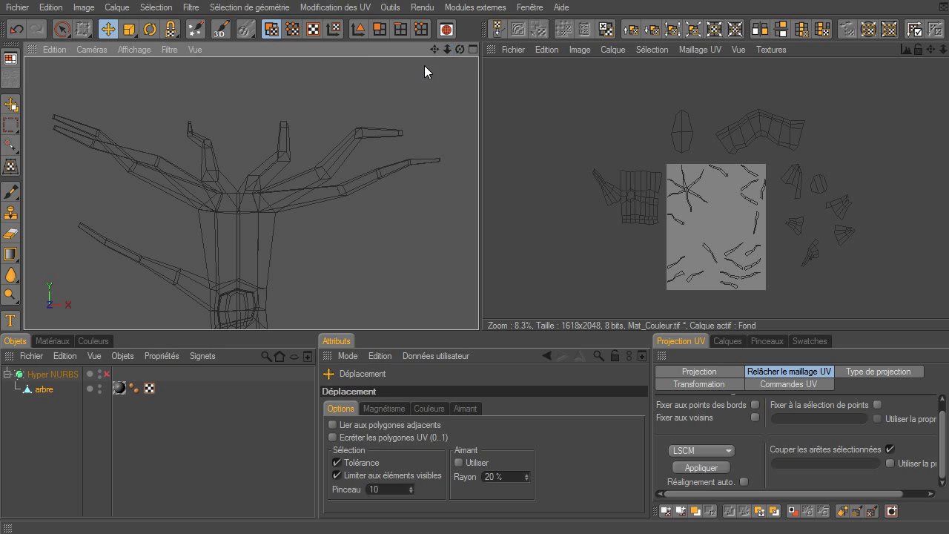
Step: Rectangle-select all upper branch polygons with 'Limiter aux éléments visibles' turned off
left_click(379, 35)
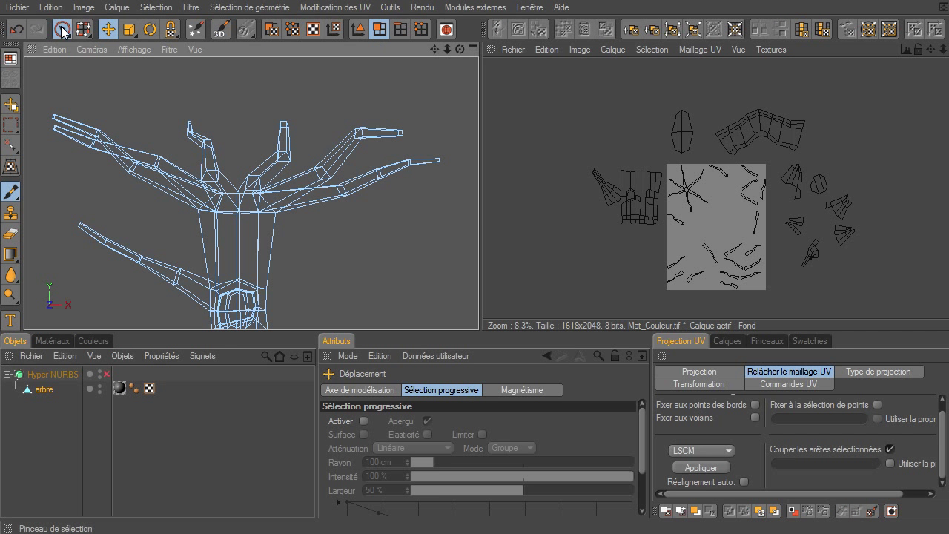
left_click_drag(62, 31, 96, 45)
mouse_move(37, 85)
left_mouse_down()
mouse_move(376, 186)
mouse_move(452, 219)
left_mouse_up()
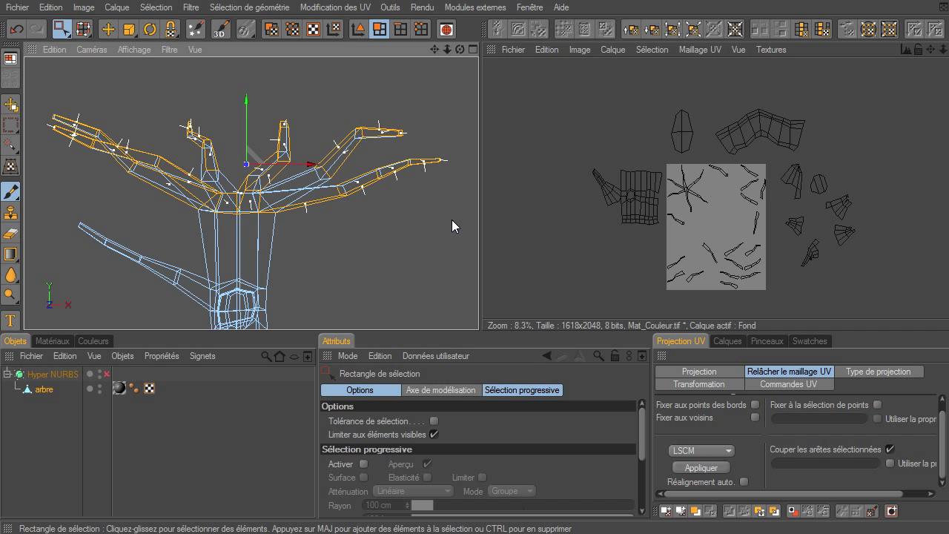
left_click(433, 435)
left_click_drag(31, 80, 463, 222)
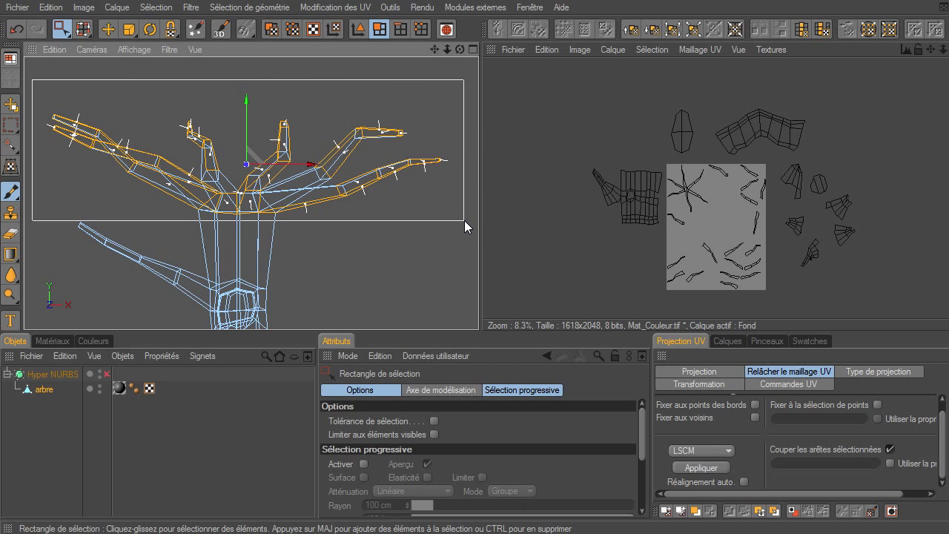
left_click_drag(463, 222, 464, 218)
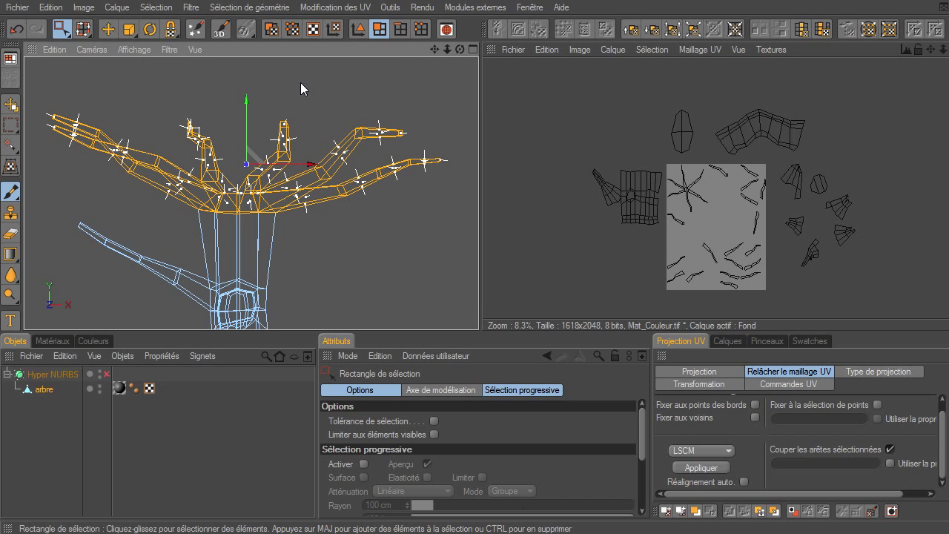
left_click(400, 29)
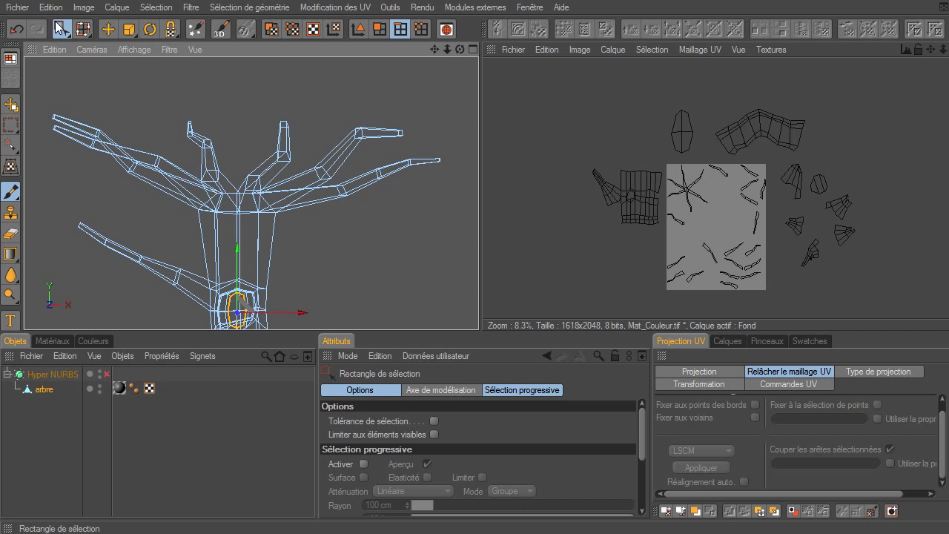
left_click_drag(62, 29, 90, 78)
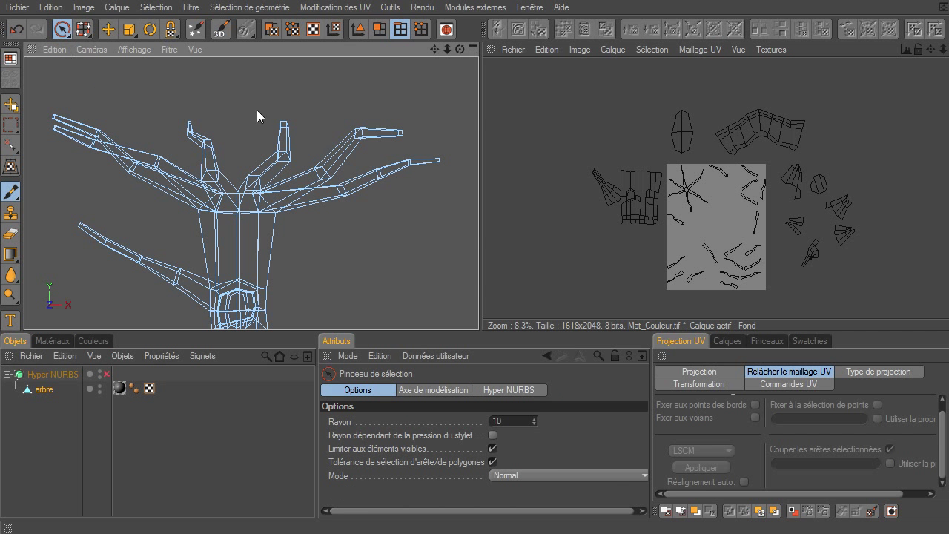
left_click(420, 28)
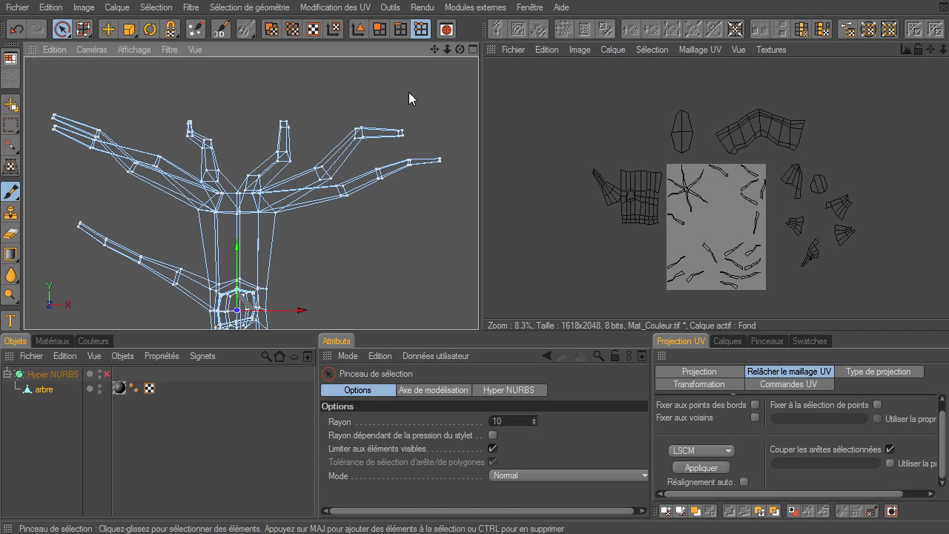
left_click(379, 30)
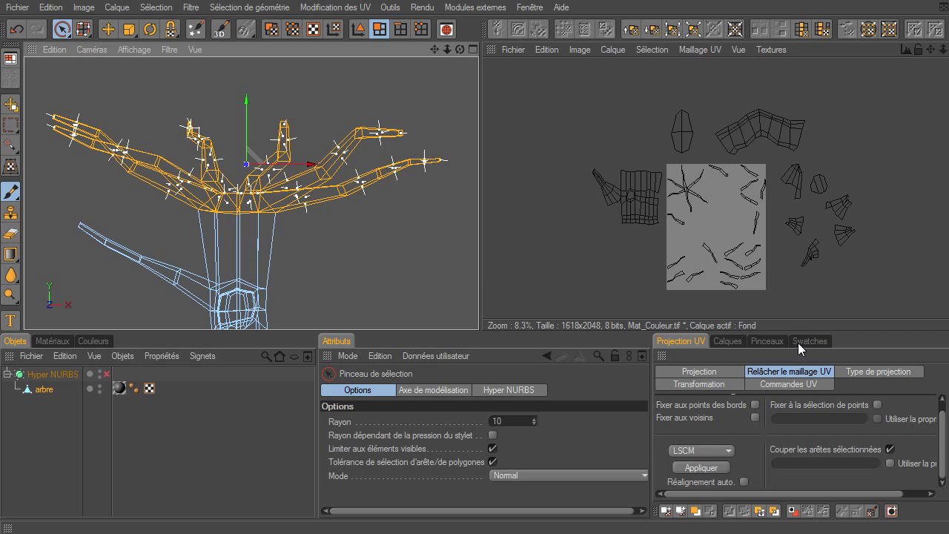
Step: Project the upper branches with Planaire, move the island to the texture's bottom edge, then deselect
left_click(863, 372)
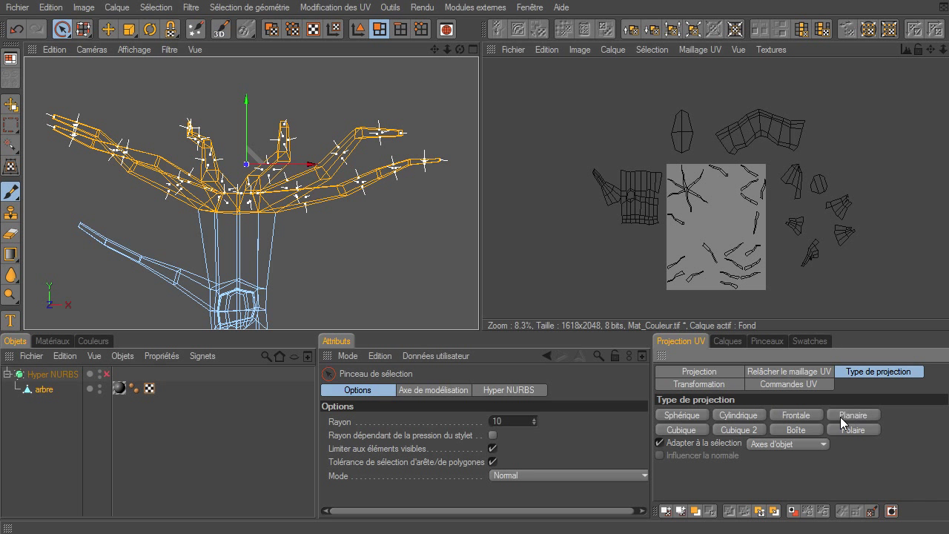
left_click(798, 415)
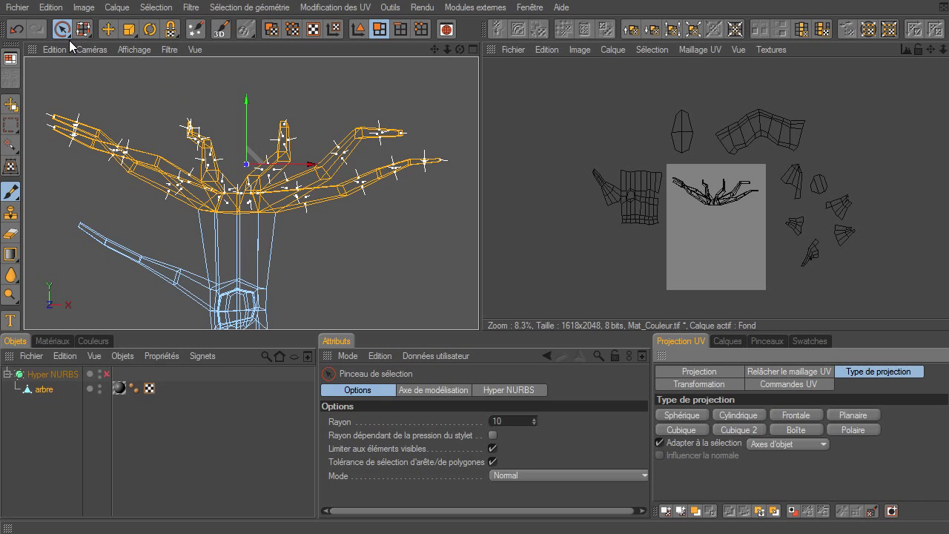
left_click(107, 28)
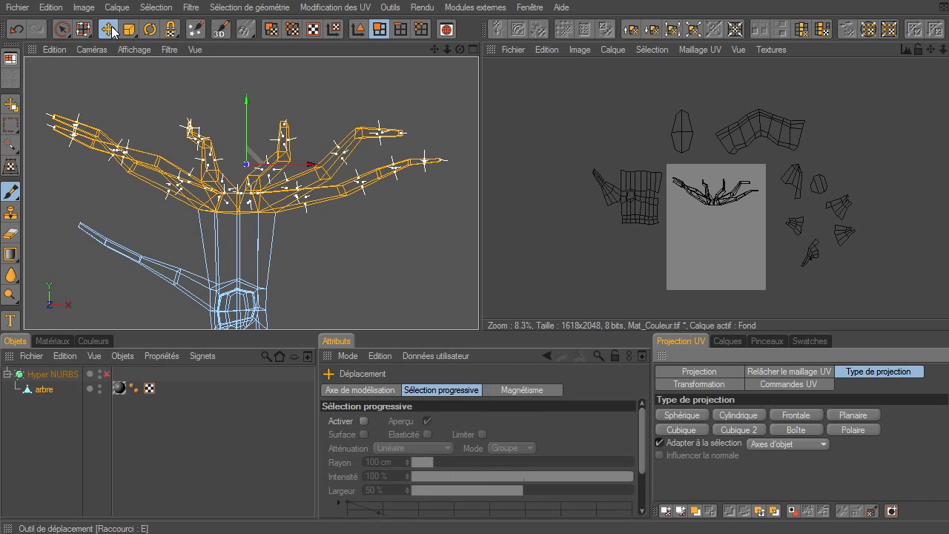
left_click(272, 32)
left_click_drag(744, 204, 704, 328)
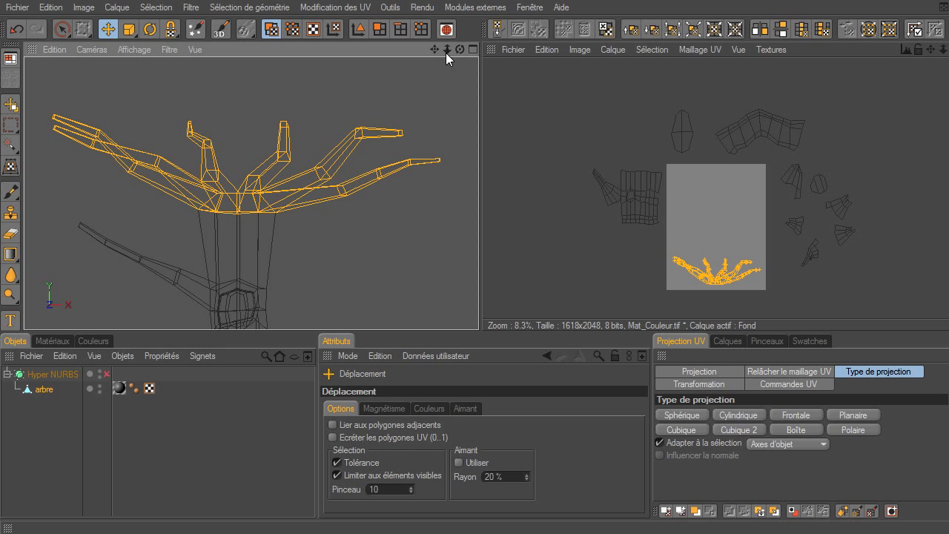
left_click(379, 29)
left_click(63, 32)
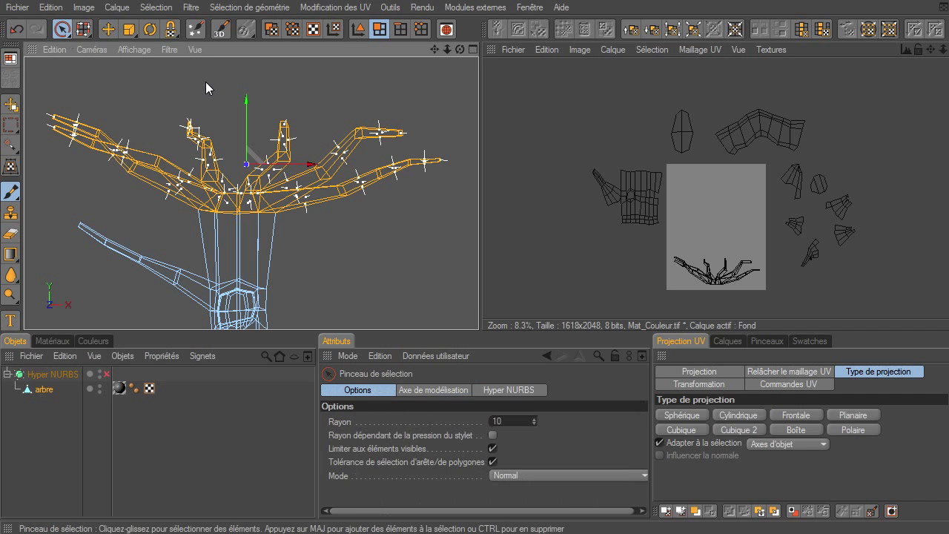
left_click(206, 83)
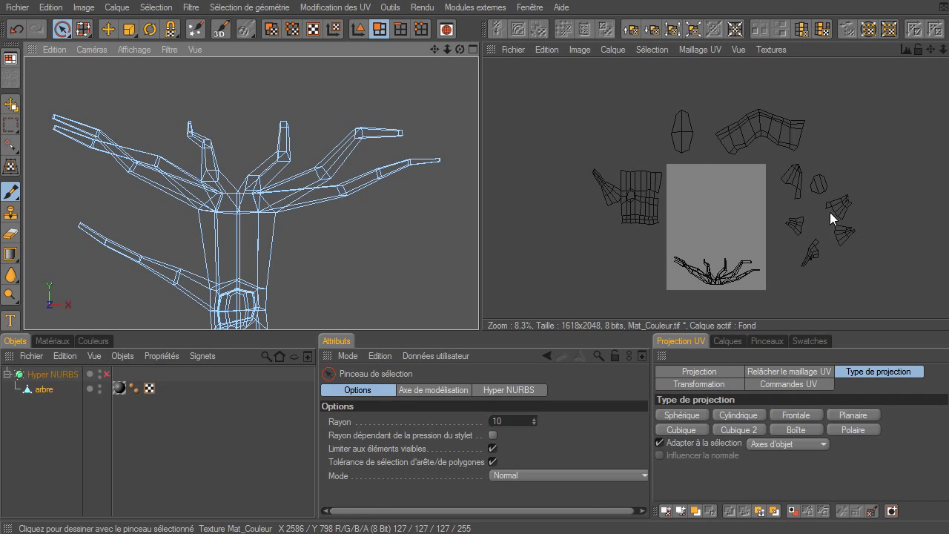
Step: Reframe the enlarged 3D view on trunk and branches, then activate the Pinceau de sélection in UV polygon mode
left_click_drag(434, 49, 478, 329)
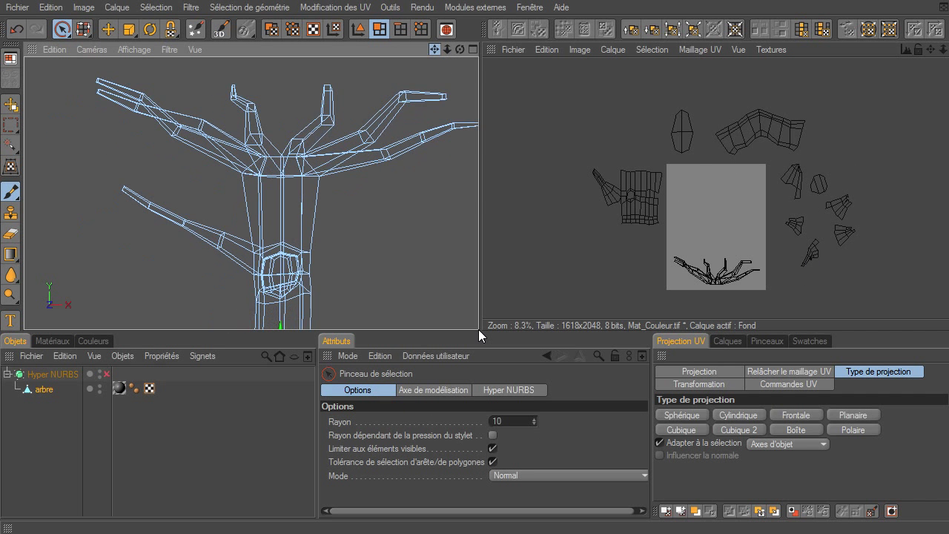
left_click(472, 49)
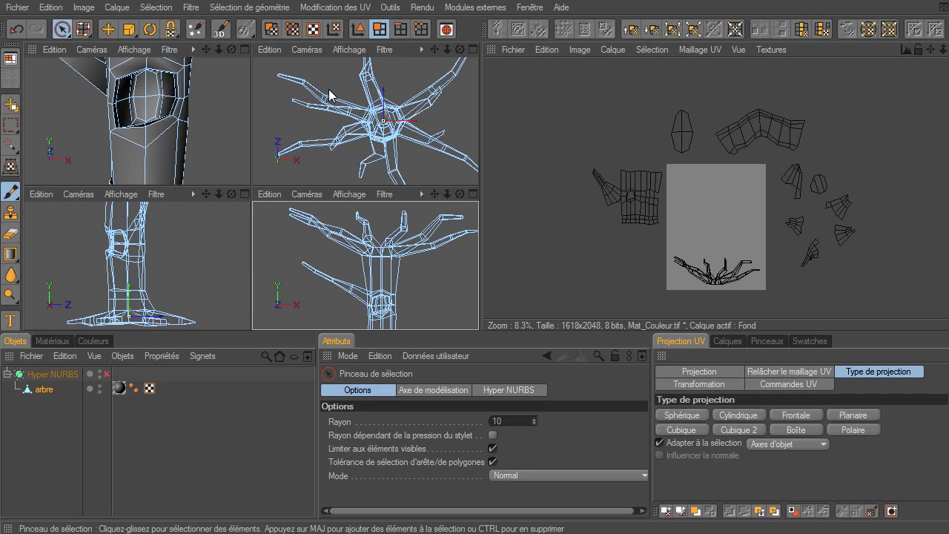
left_click(244, 49)
left_click_drag(448, 49, 478, 329)
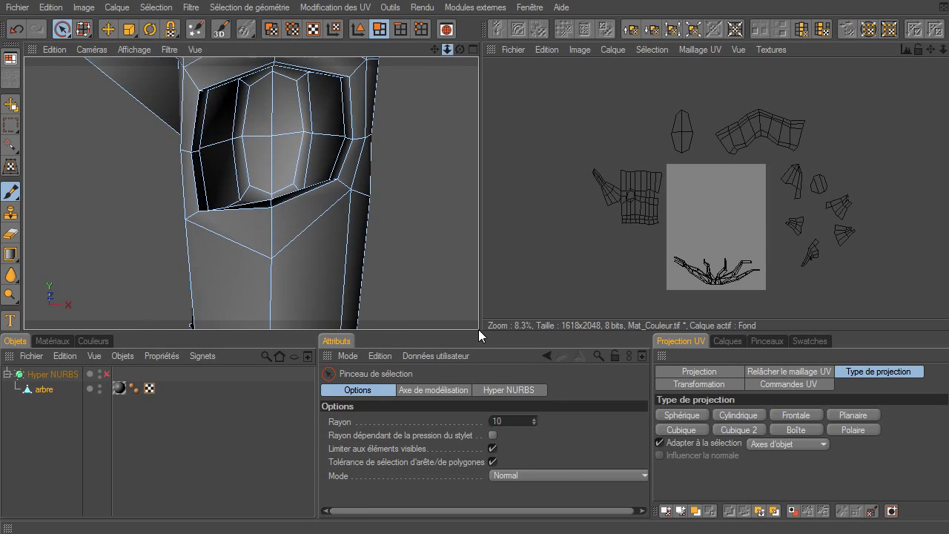
left_click_drag(437, 49, 478, 329)
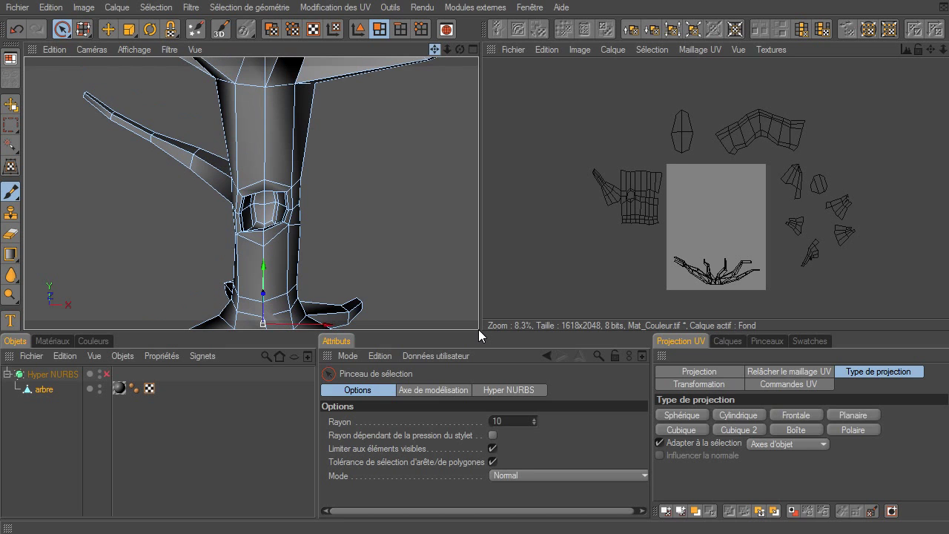
mouse_move(448, 49)
left_mouse_down()
mouse_move(478, 329)
mouse_move(490, 319)
left_mouse_up()
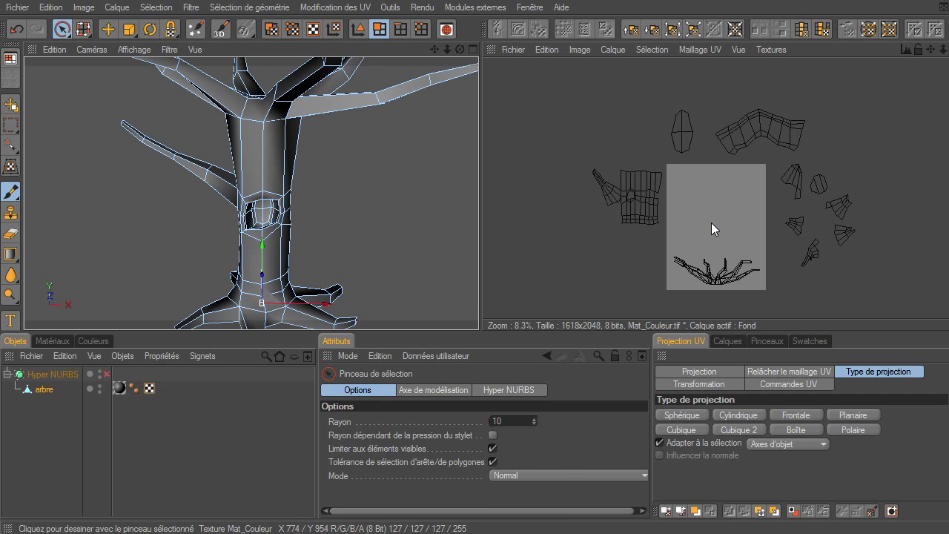
scroll(789, 304, "up", 1)
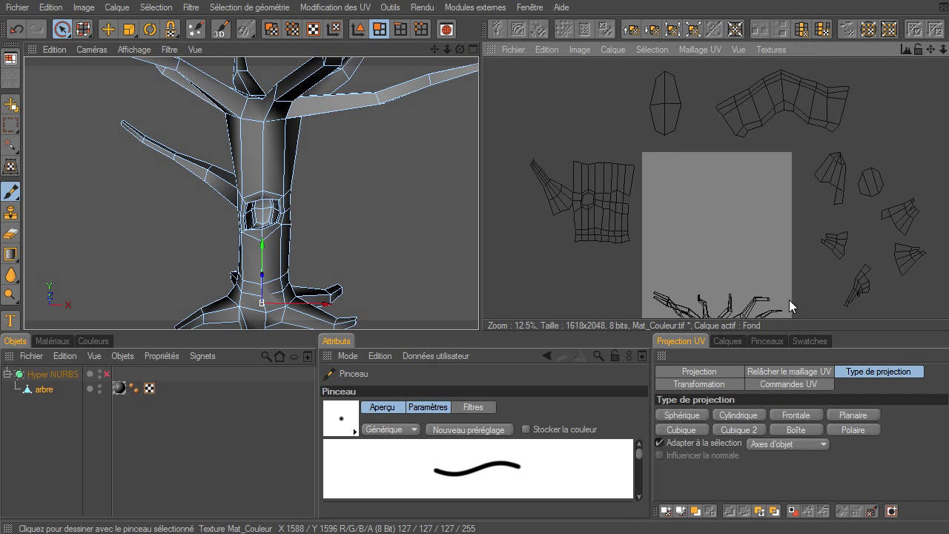
left_click(63, 29)
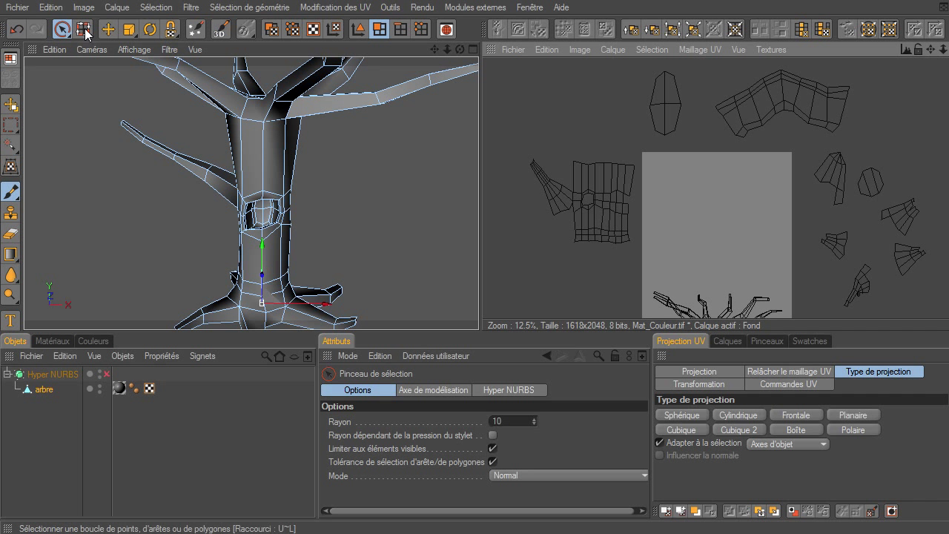
left_click(271, 29)
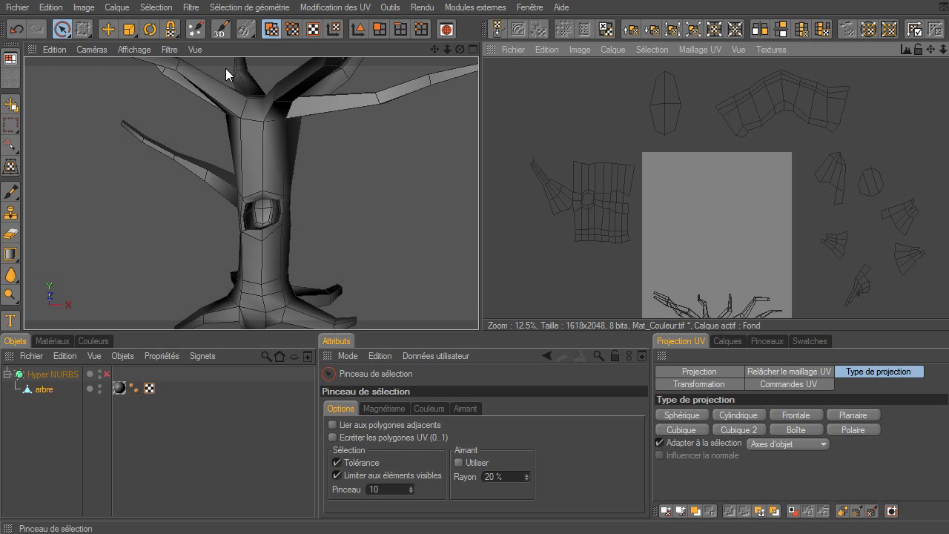
Step: Select the whole trunk UV island with U~ and move it onto the Mat_Couleur.tif texture area
left_click(587, 182)
key("u")
key("w")
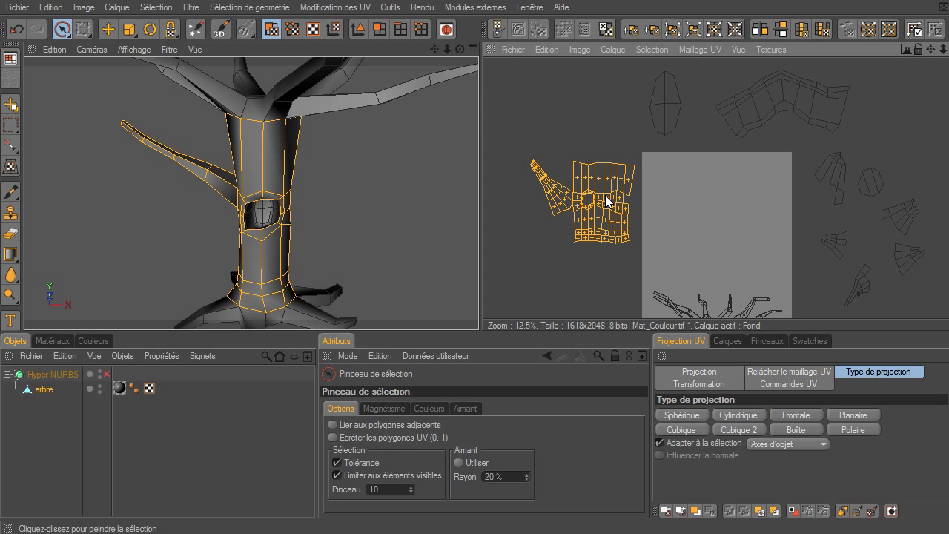
key("e")
mouse_move(605, 195)
left_mouse_down()
mouse_move(704, 318)
mouse_move(756, 346)
left_mouse_up()
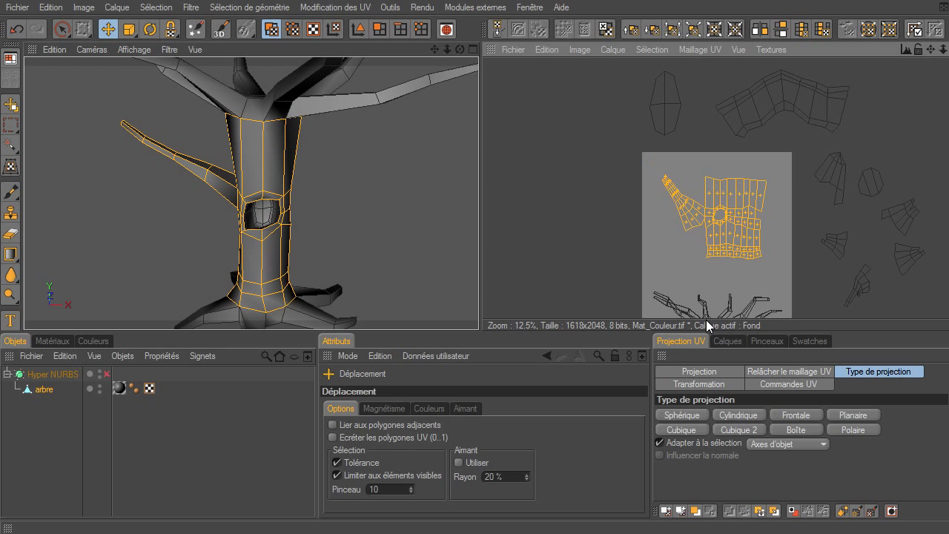
left_click_drag(704, 318, 704, 319)
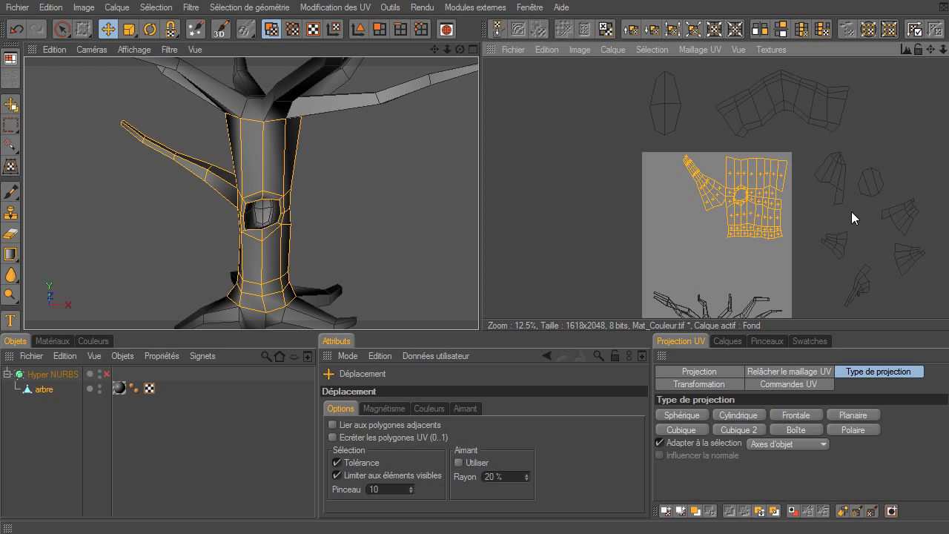
scroll(827, 188, "up", 1)
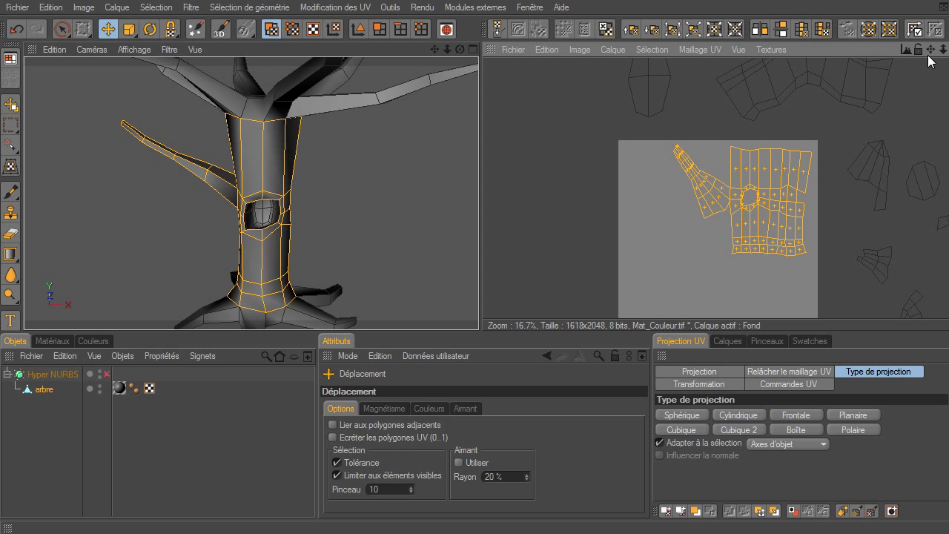
middle_click_drag(659, 76, 580, 118)
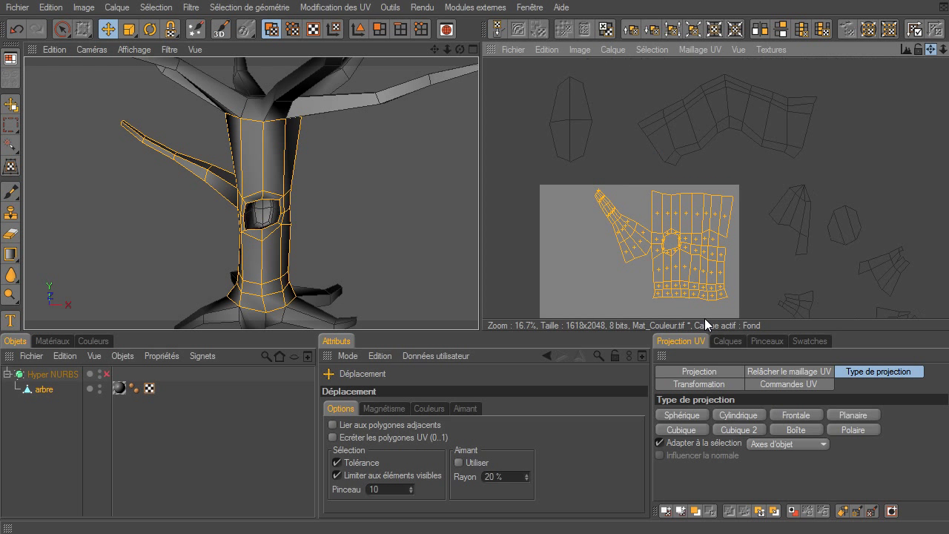
Step: Select the knothole's inner UV island with U~ and move it onto the trunk's hole
left_click(573, 129)
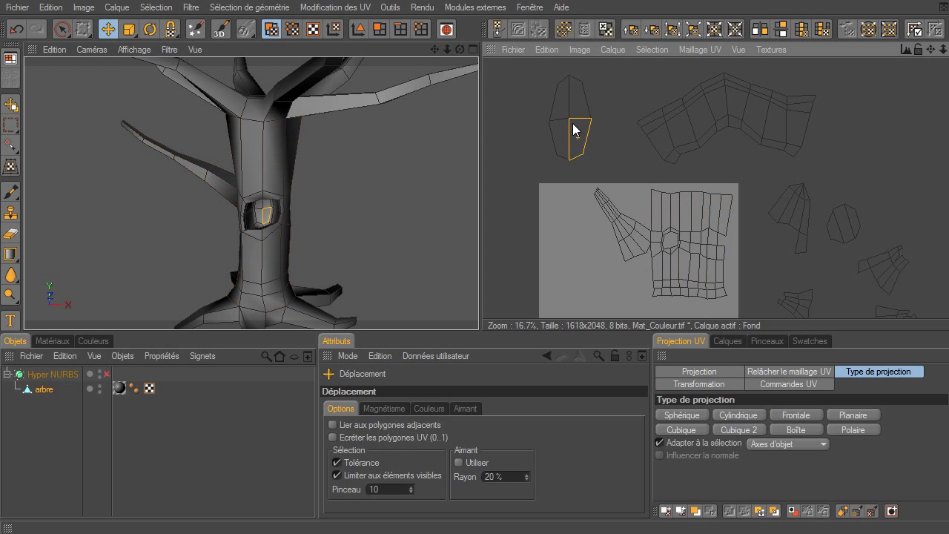
key("u")
key("w")
left_click_drag(573, 123, 704, 318)
scroll(567, 128, "up", 3)
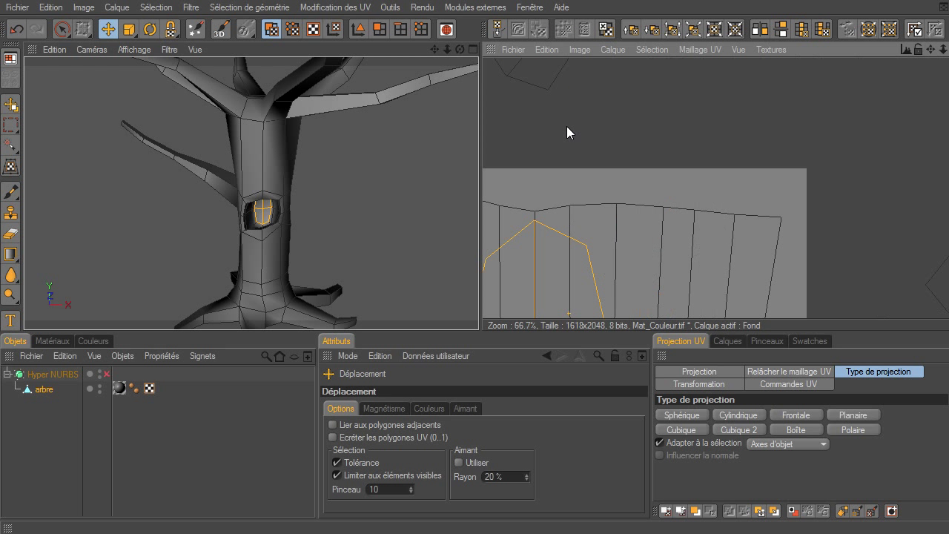
middle_click_drag(704, 318, 676, 180)
Step: Scale the inner island down uniformly and nudge it into place inside the hole outline
key("t")
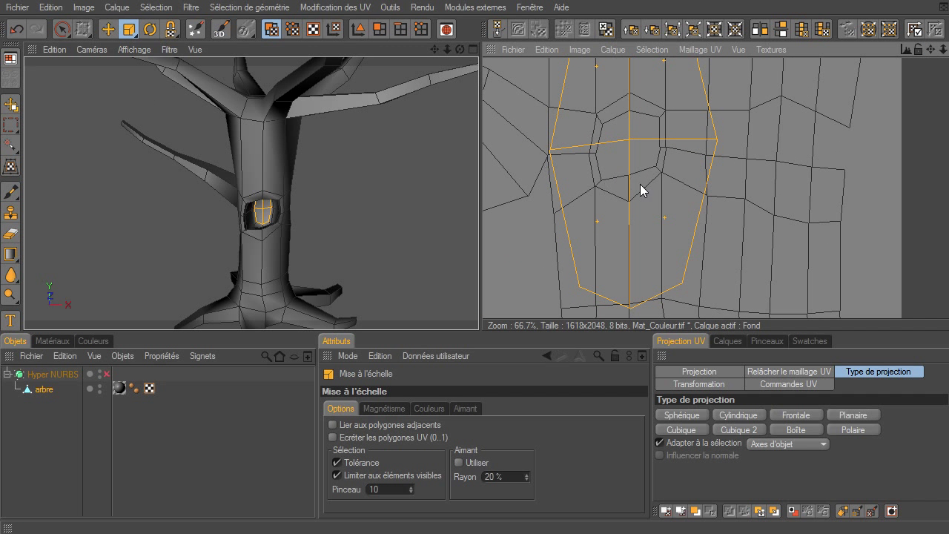
left_click_drag(626, 142, 704, 318)
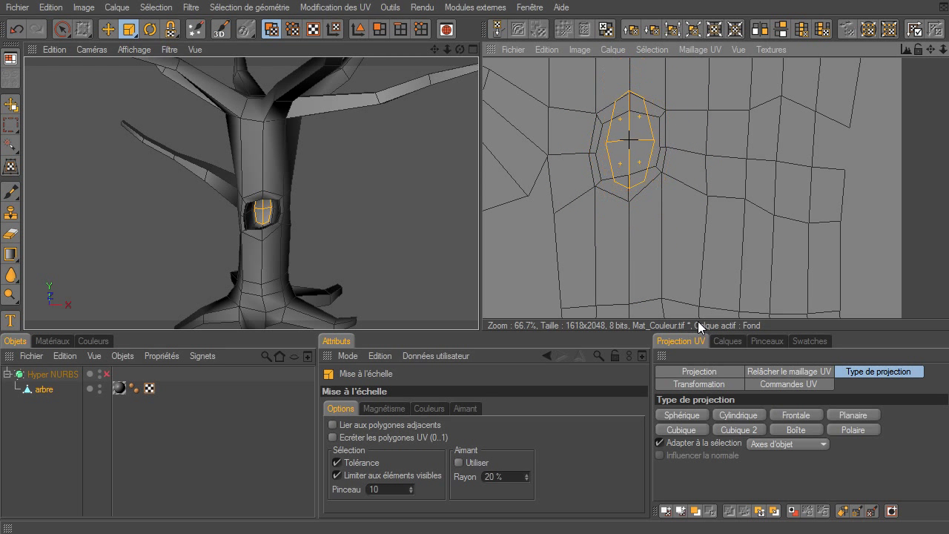
key("e")
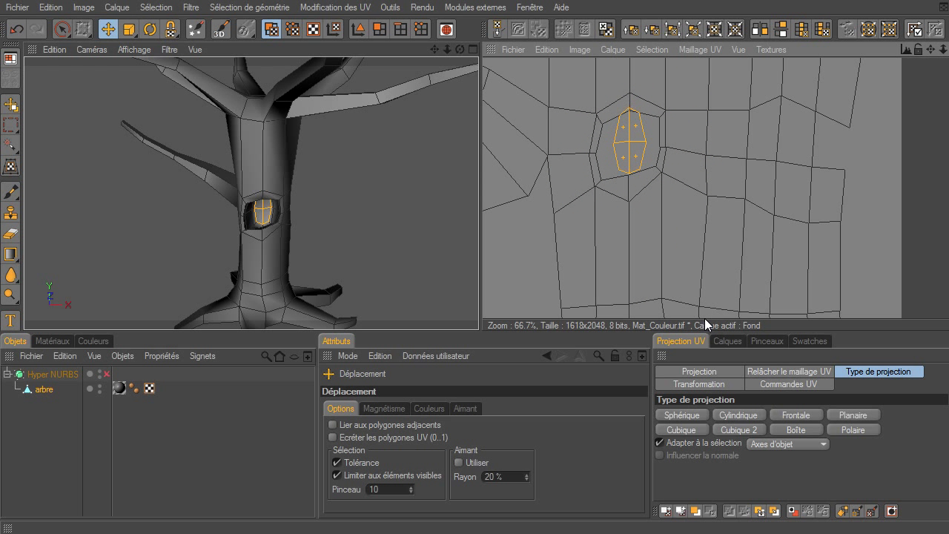
left_click_drag(632, 132, 631, 134)
key("t")
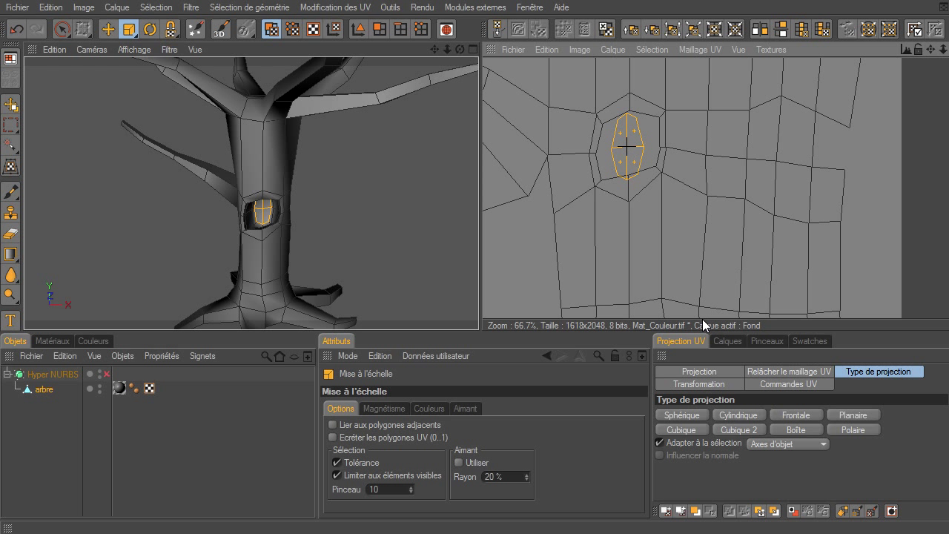
left_click_drag(702, 319, 705, 318)
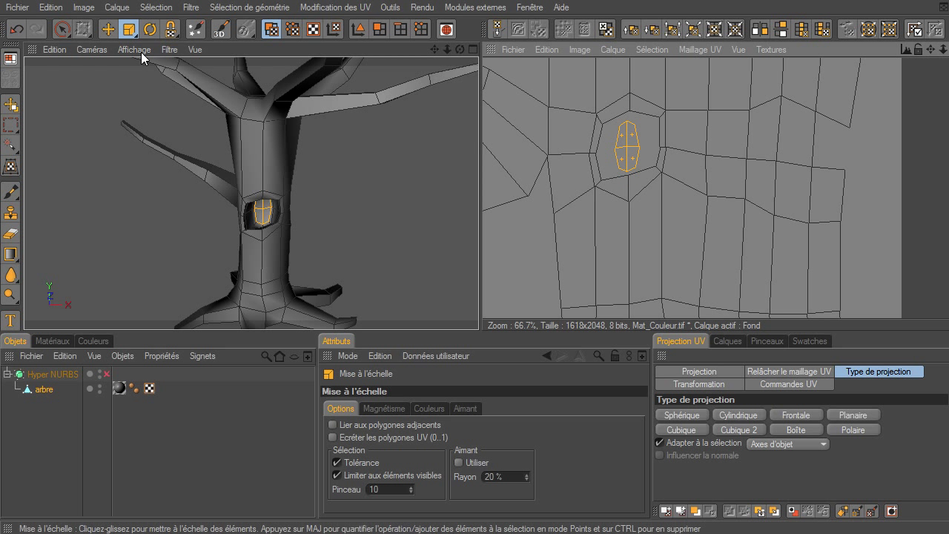
left_click(128, 29)
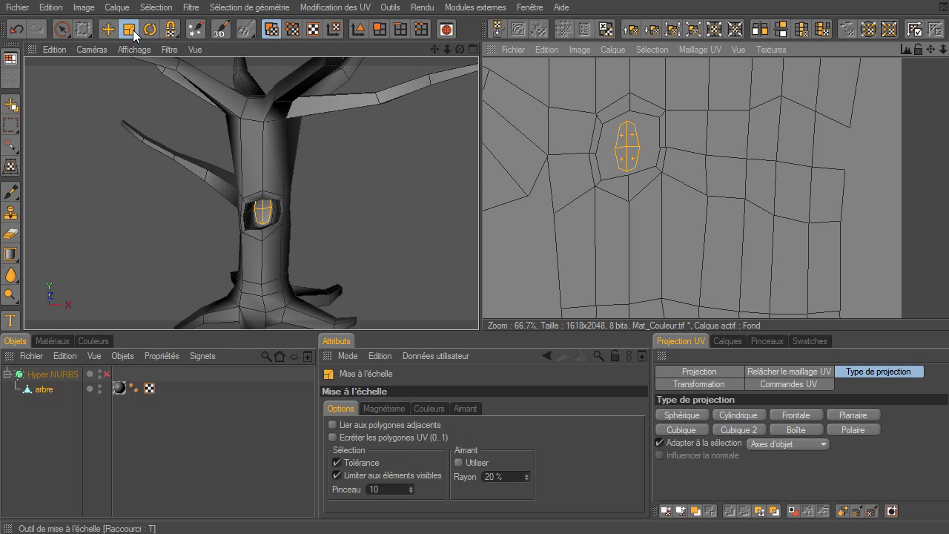
key("e")
left_click_drag(602, 160, 605, 155)
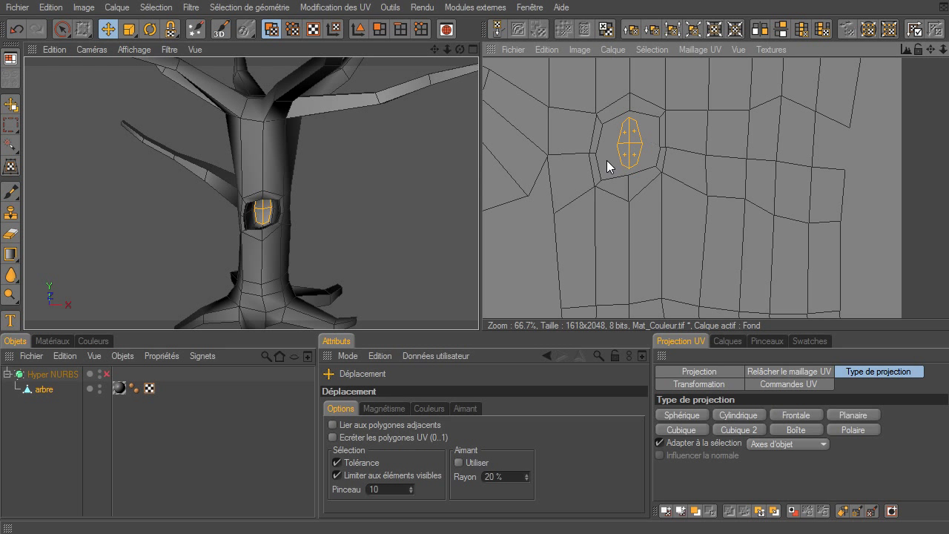
Step: Widen the inner island with non-uniform scaling to fill the hole, then deselect and zoom out
left_click_drag(129, 30, 188, 68)
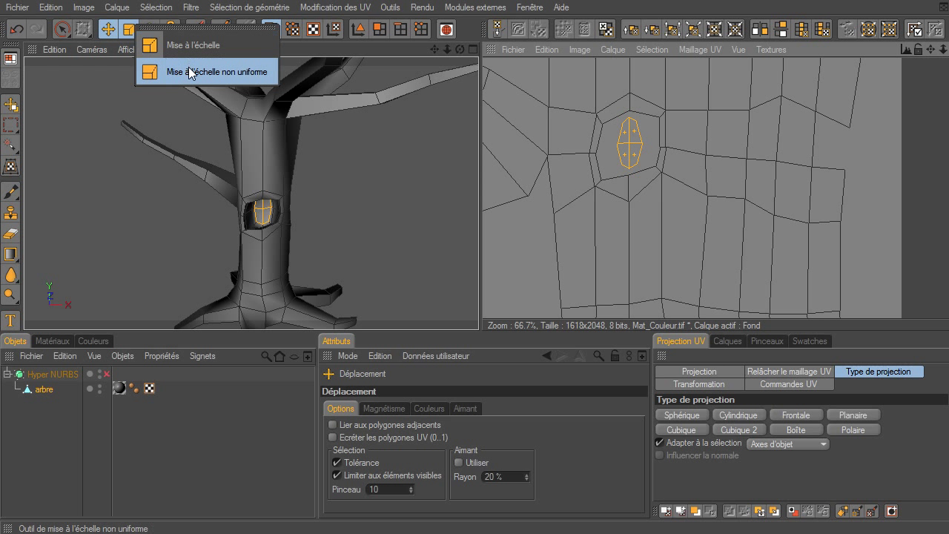
left_click_drag(643, 178, 706, 320)
key("e")
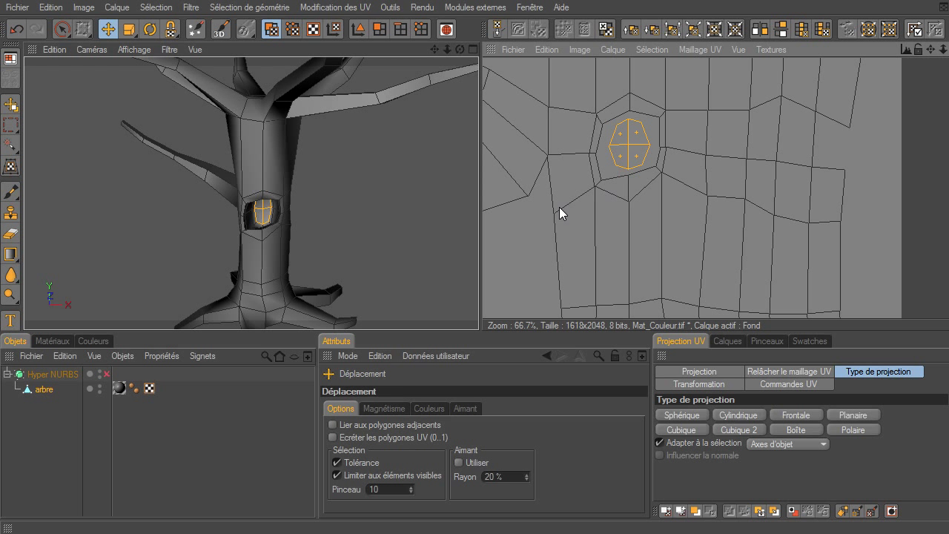
key("9")
left_click(540, 211)
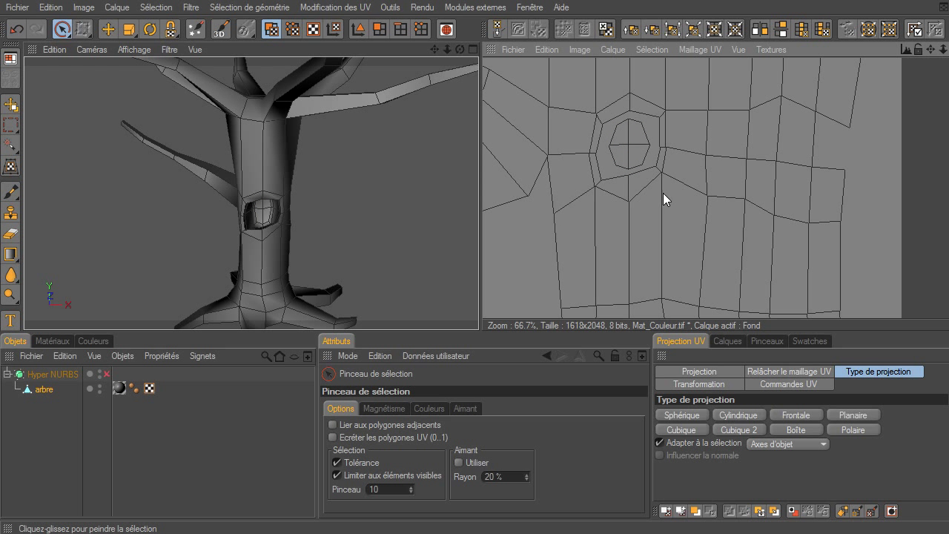
scroll(593, 191, "down", 1)
scroll(593, 191, "down", 1)
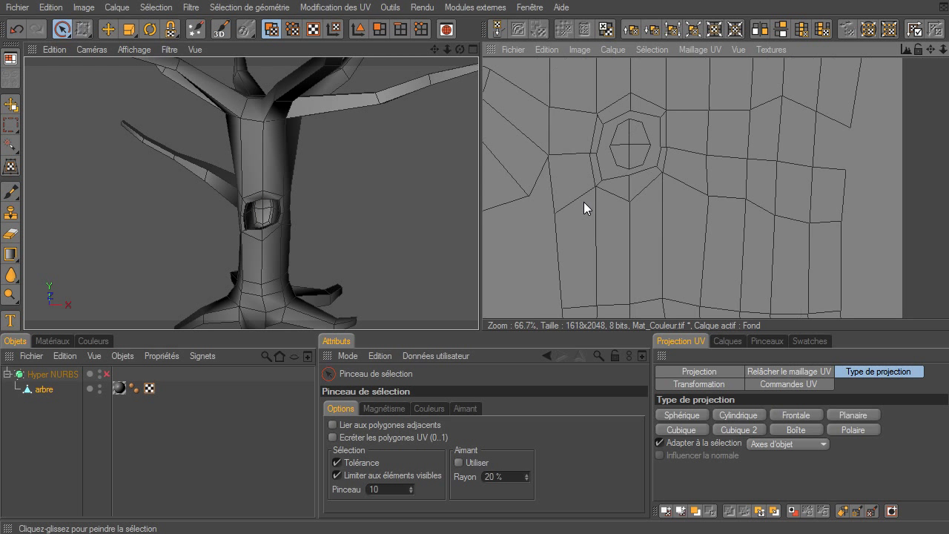
scroll(584, 201, "down", 2)
left_click_drag(931, 49, 930, 114)
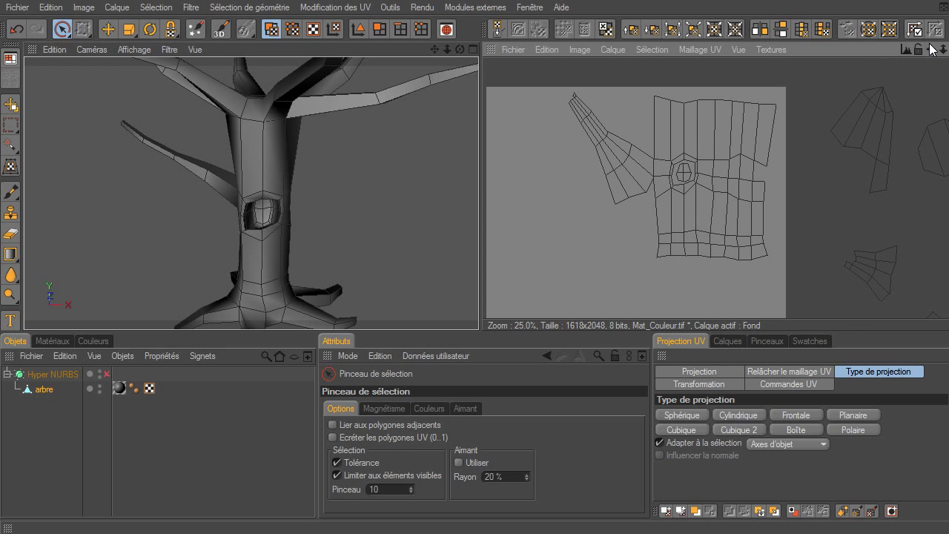
Step: Select the whole hole-wall island, move it onto the texture, shrink it and place it beside the branch UVs
left_click(734, 87)
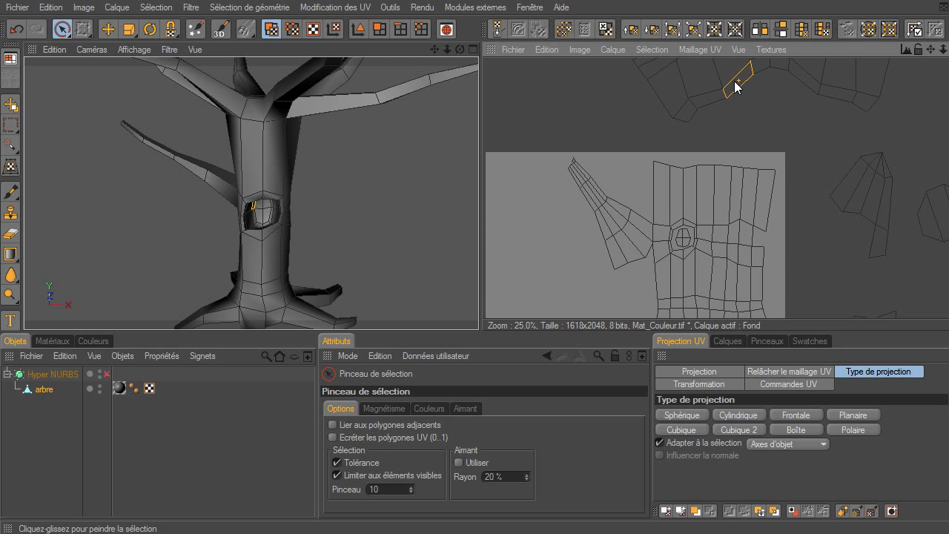
key("u")
key("l")
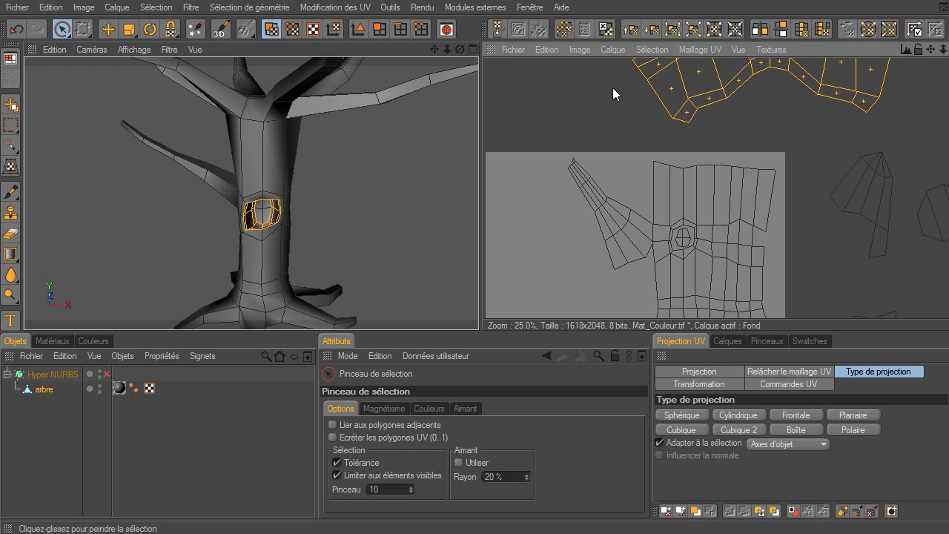
key("e")
left_click_drag(737, 81, 705, 318)
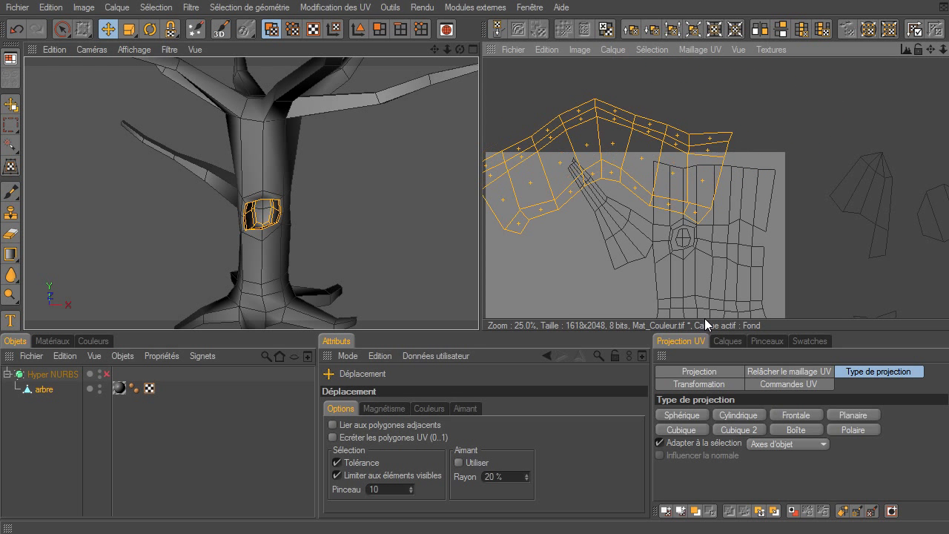
scroll(727, 91, "down", 1)
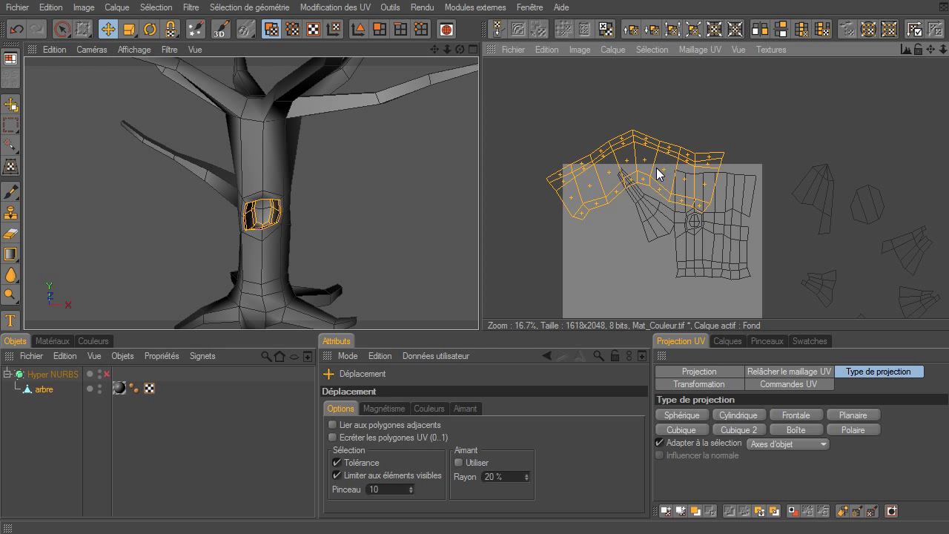
key("t")
left_click_drag(630, 180, 703, 319)
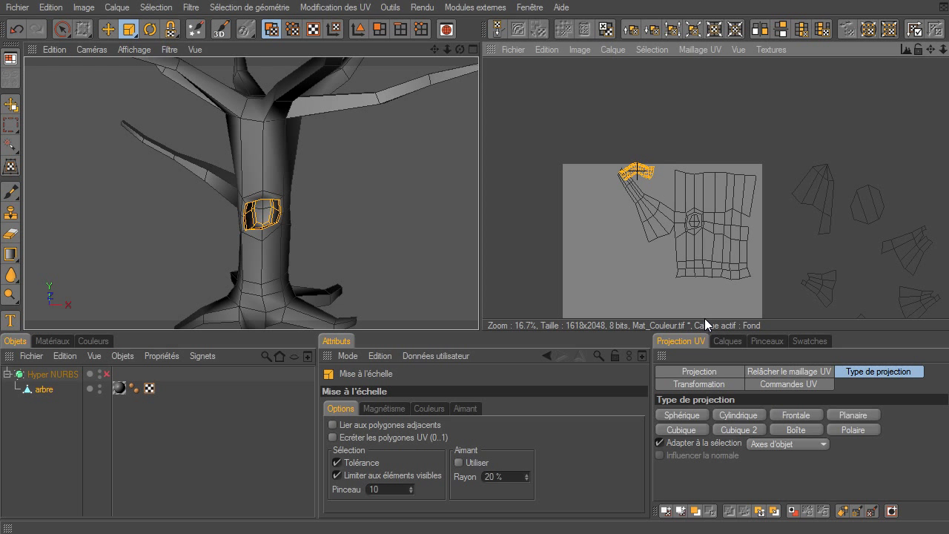
key("e")
scroll(657, 187, "up", 2)
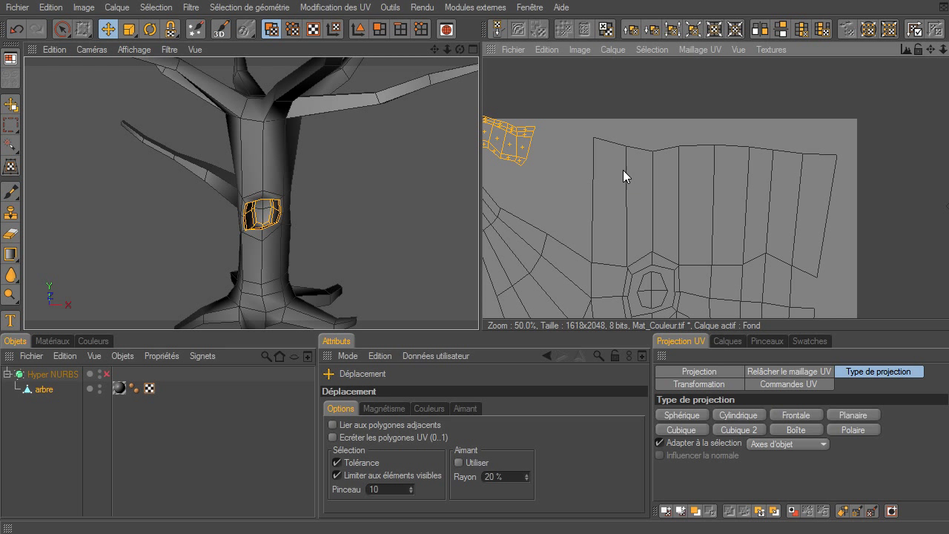
mouse_move(931, 48)
left_mouse_down()
mouse_move(704, 324)
mouse_move(504, 137)
left_mouse_up()
left_click_drag(591, 155, 639, 166)
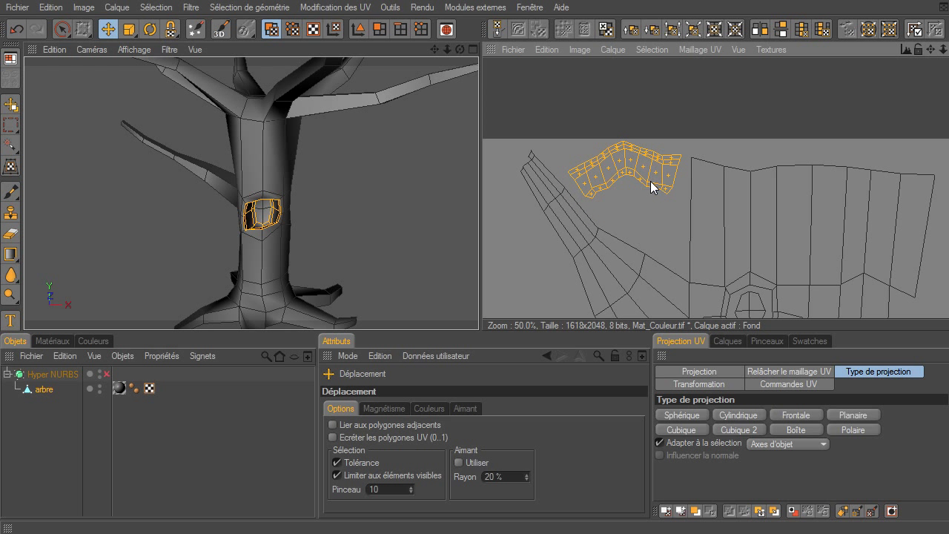
Step: Shrink the wall island further, rotate it more vertical, then reselect it and enlarge it slightly
key("t")
left_click_drag(651, 181, 655, 172)
key("r")
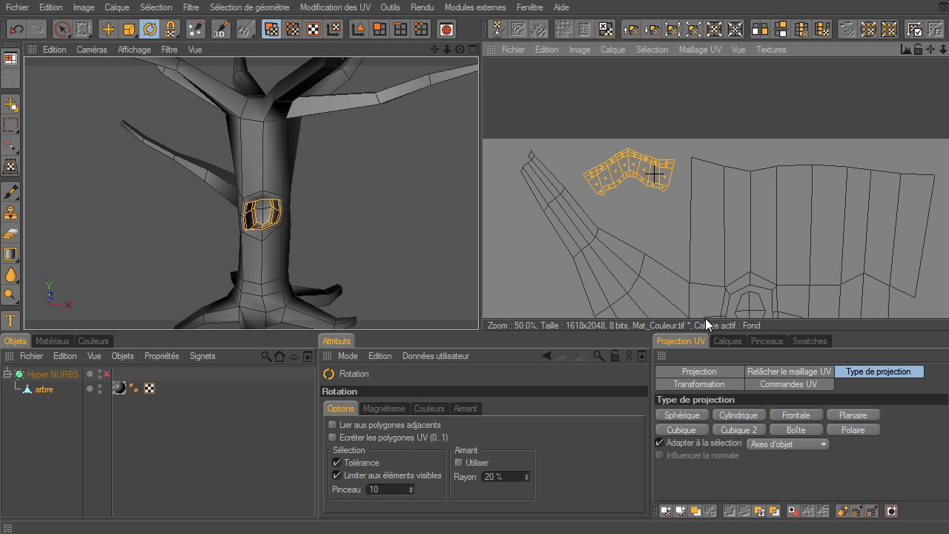
mouse_move(688, 313)
left_mouse_down()
mouse_move(671, 304)
mouse_move(705, 318)
mouse_move(638, 165)
left_mouse_up()
key("e")
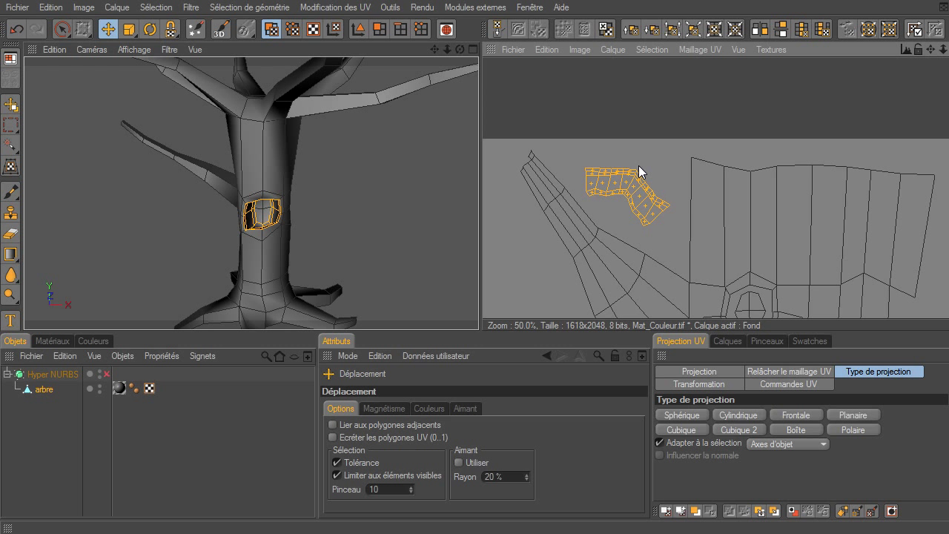
key("t")
key("ctrl+shift+a")
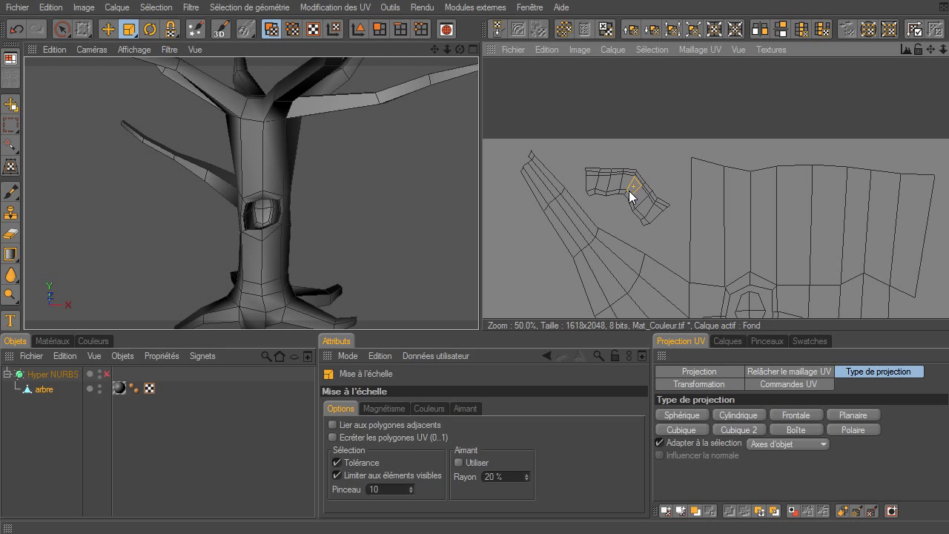
key("u")
key("w")
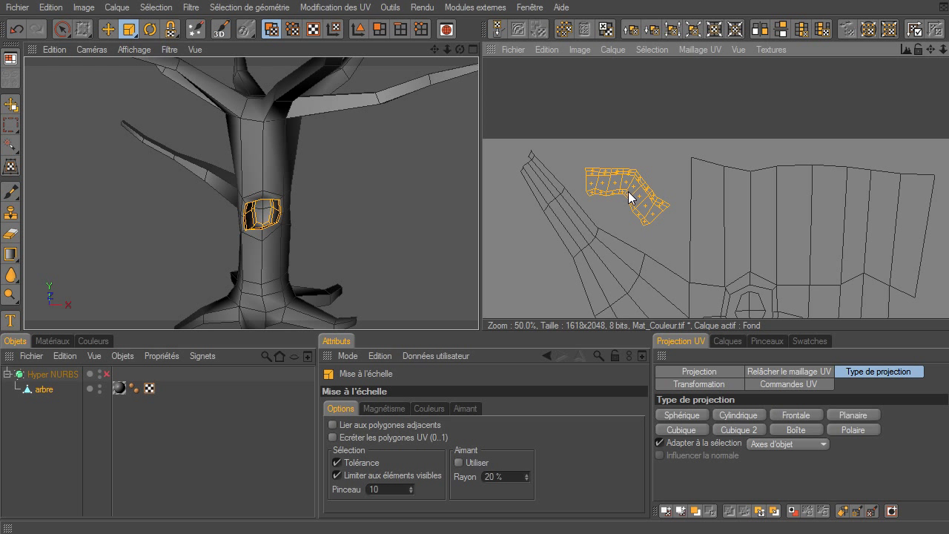
left_click_drag(630, 197, 705, 318)
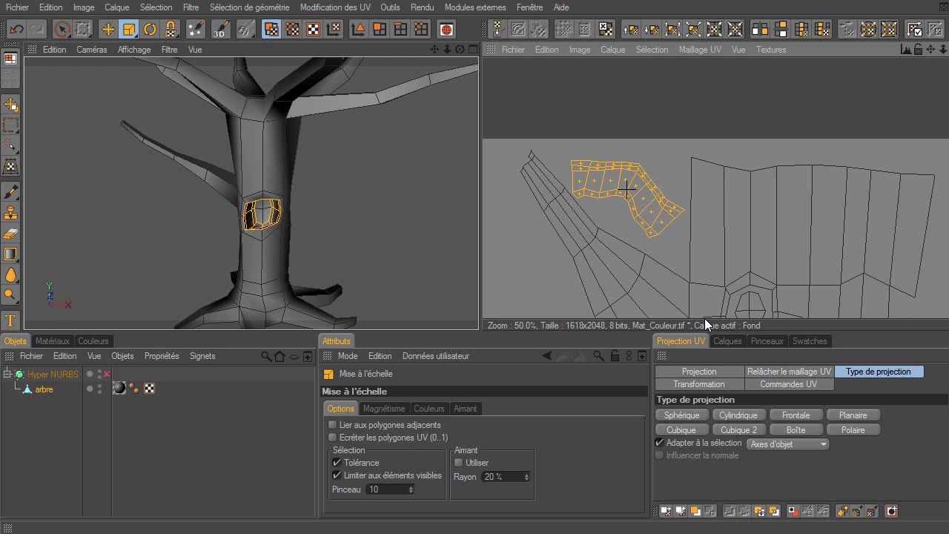
Step: Pan the UV view out to the loose islands and pick a polygon of the upper-right island
key("e")
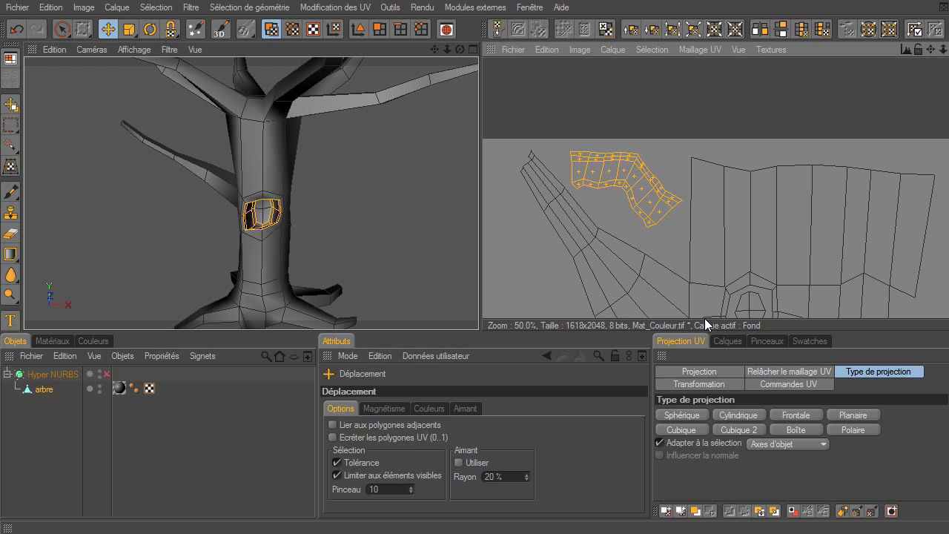
scroll(663, 259, "down", 1)
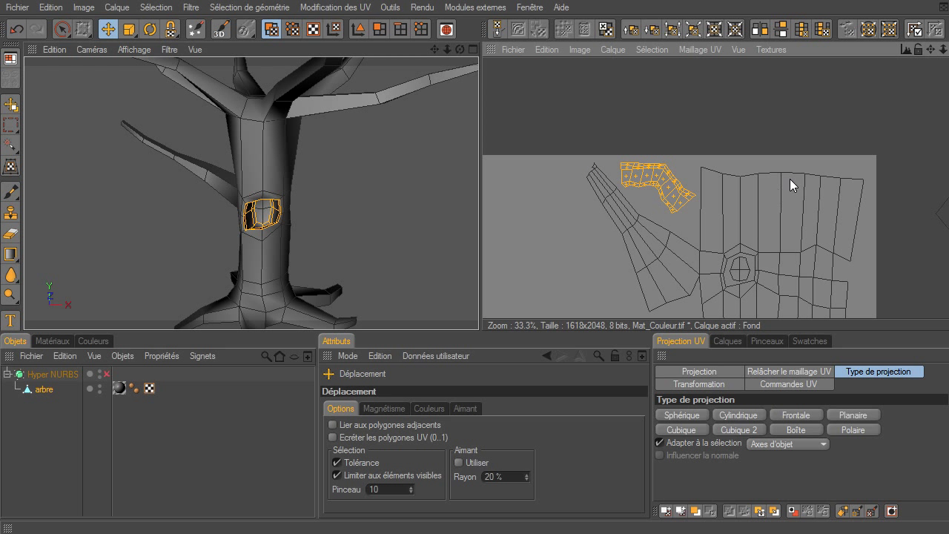
left_click_drag(930, 49, 705, 318)
scroll(704, 318, "down", 1)
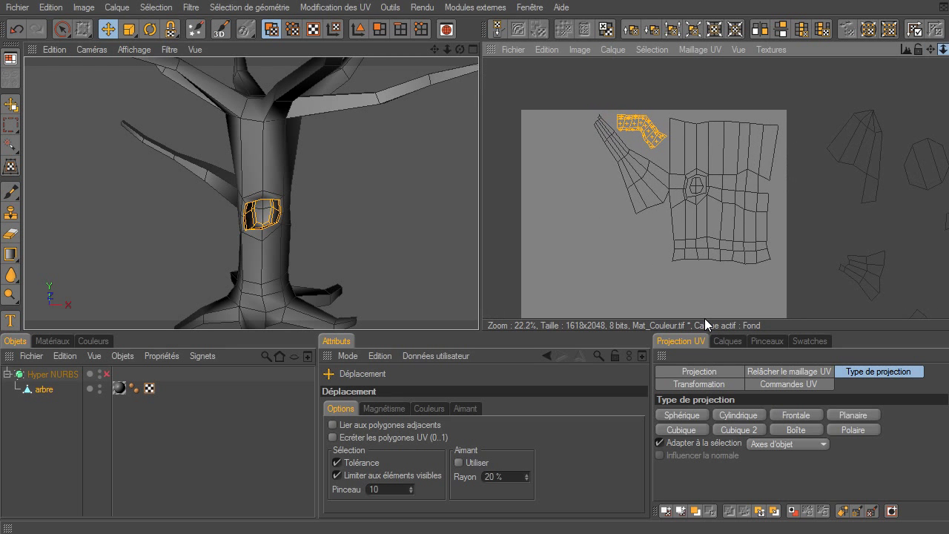
left_click(850, 132)
Step: Grow the selection to the whole loose branch island with U~W, zoom out and show the Commandes UV panel
key("u")
key("w")
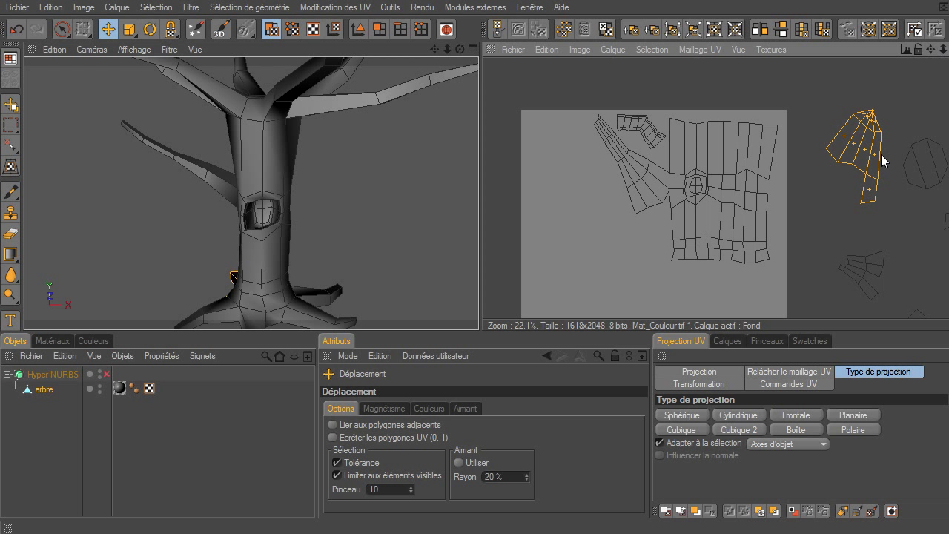
left_click_drag(930, 49, 704, 318)
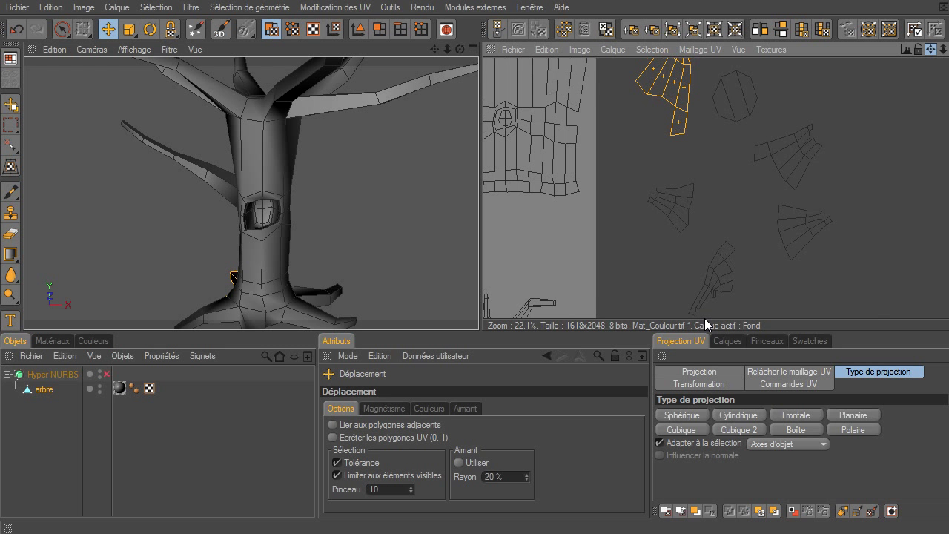
left_click_drag(943, 49, 945, 59)
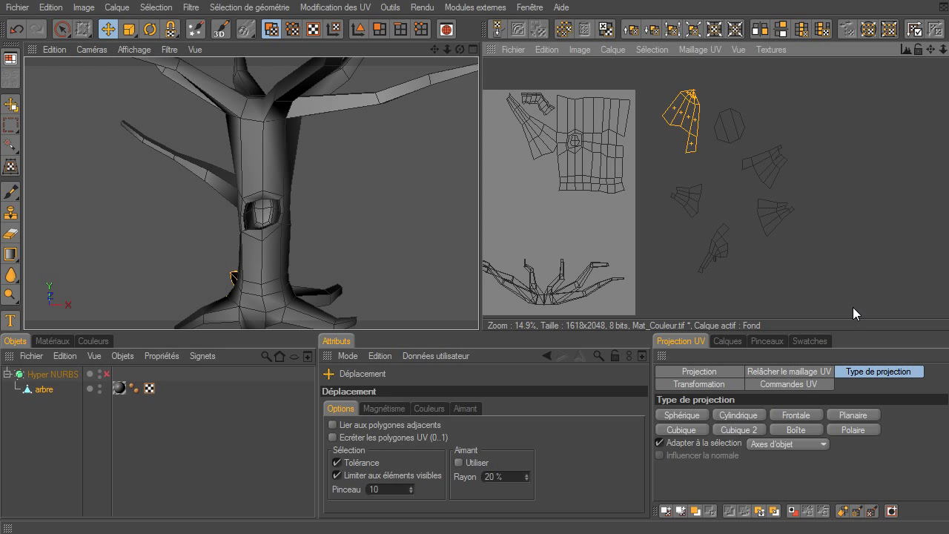
left_click(802, 385)
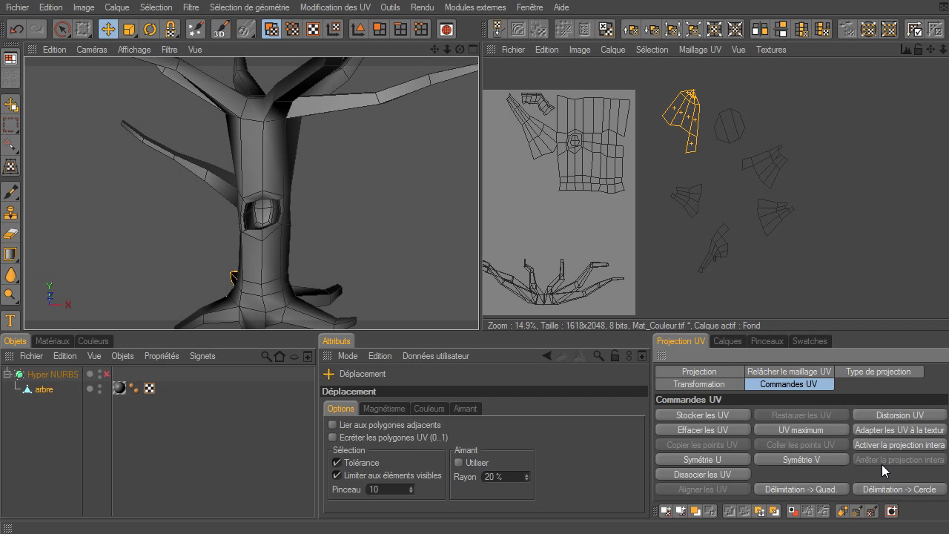
Step: With the Relâcher le maillage UV options shown, nudge the branch island up-left and rotate it upright
left_click(815, 372)
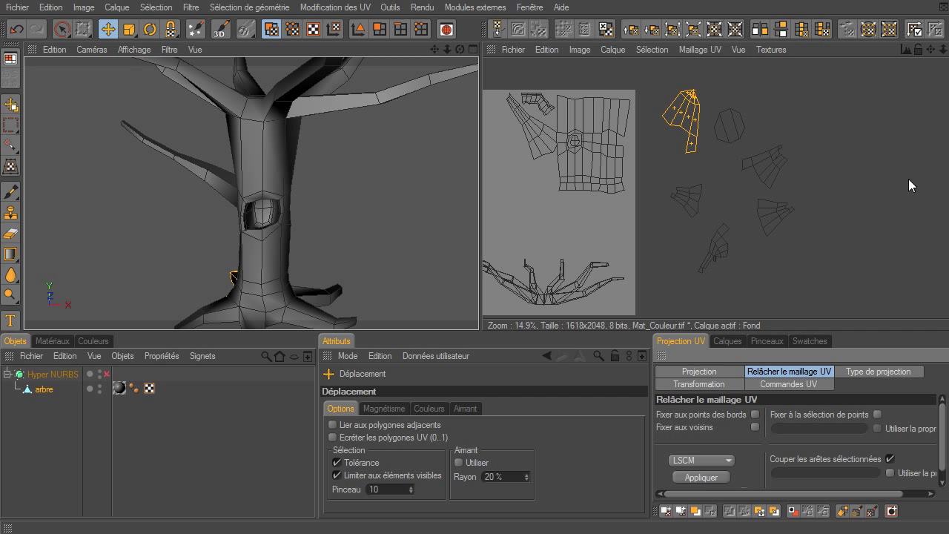
left_click_drag(931, 49, 705, 318)
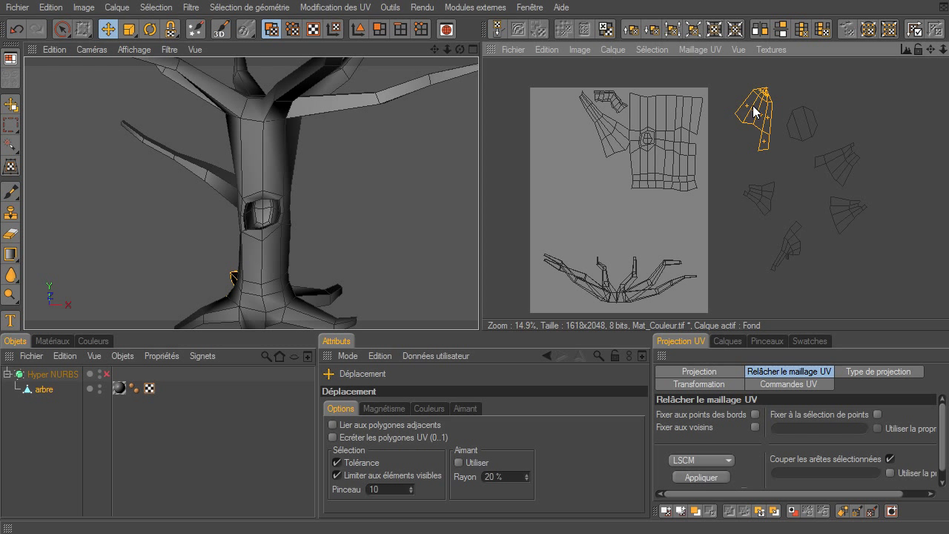
left_click_drag(755, 112, 744, 103)
key("r")
left_click_drag(749, 97, 704, 318)
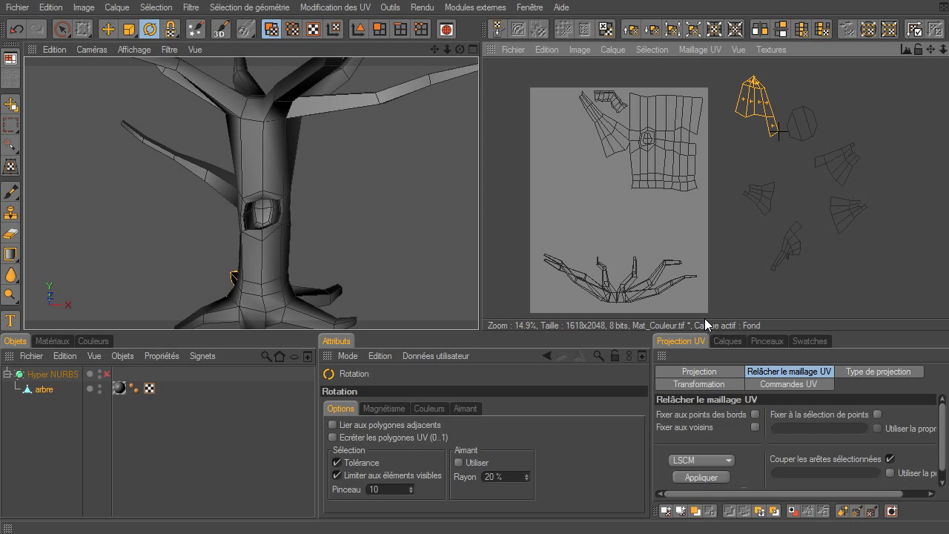
Step: Move the octagonal island down and to the left, then deselect it
left_click(802, 125)
double_click(803, 126)
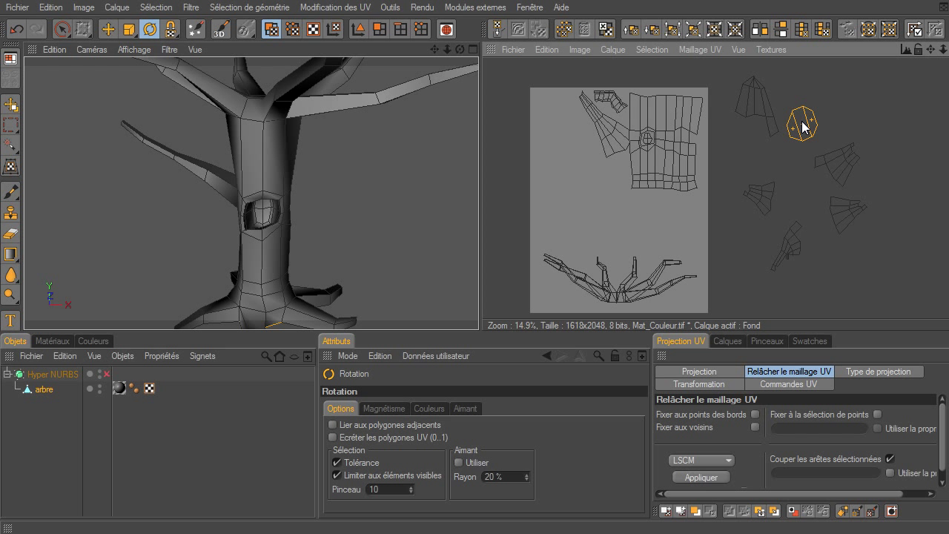
key("e")
left_click_drag(805, 126, 738, 261)
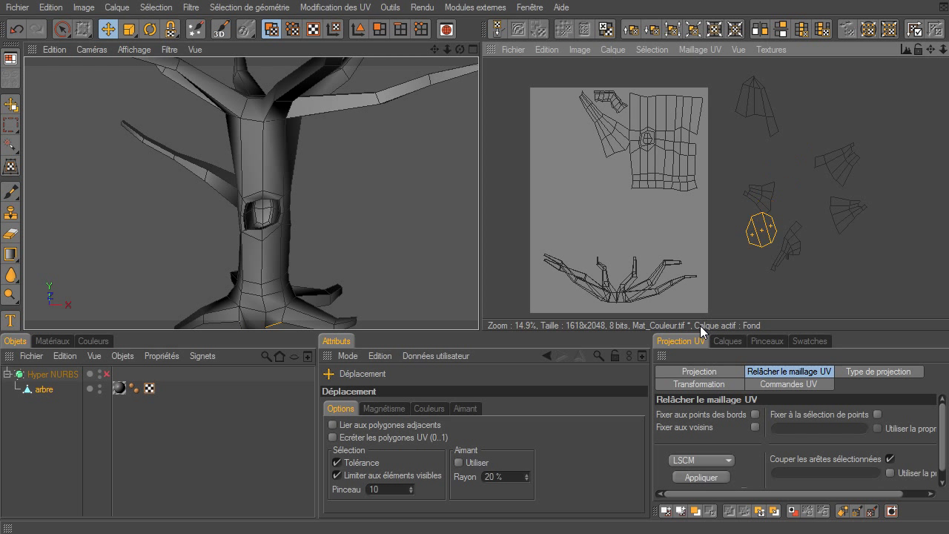
right_click(868, 125)
left_click(797, 101)
left_click(821, 129)
Step: Loop-select a root island, rotate it near-vertical and move it up and left
left_click(834, 157)
key("u")
key("l")
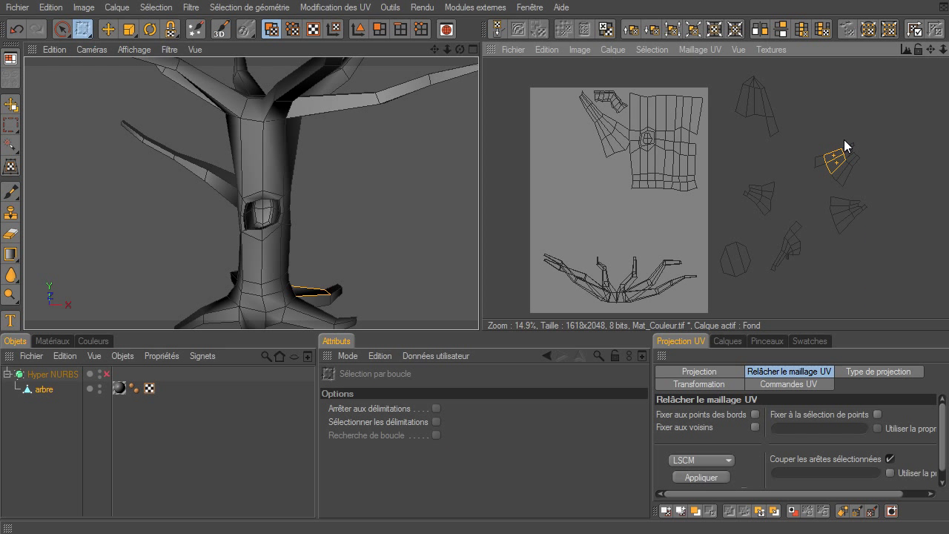
left_click(842, 169)
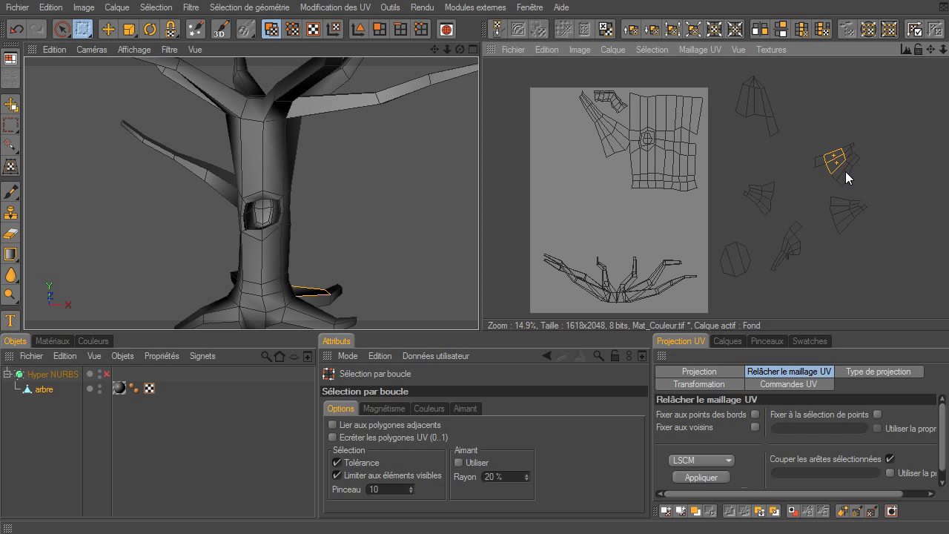
left_click(847, 169)
key("r")
left_click_drag(847, 166, 705, 318)
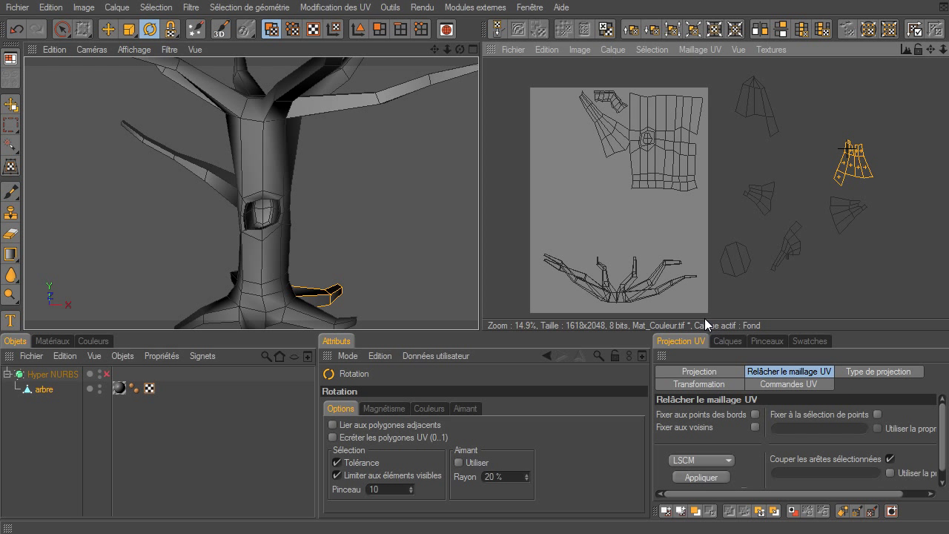
key("e")
left_click_drag(860, 162, 812, 102)
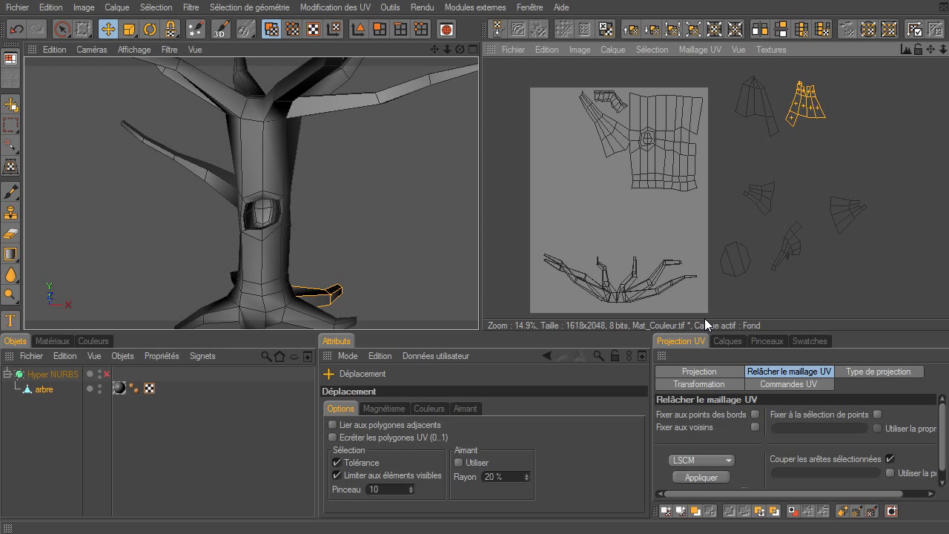
Step: Rotate the small fan island upright and nudge it into line with the others
left_click(845, 214)
key("u")
key("Escape")
key("r")
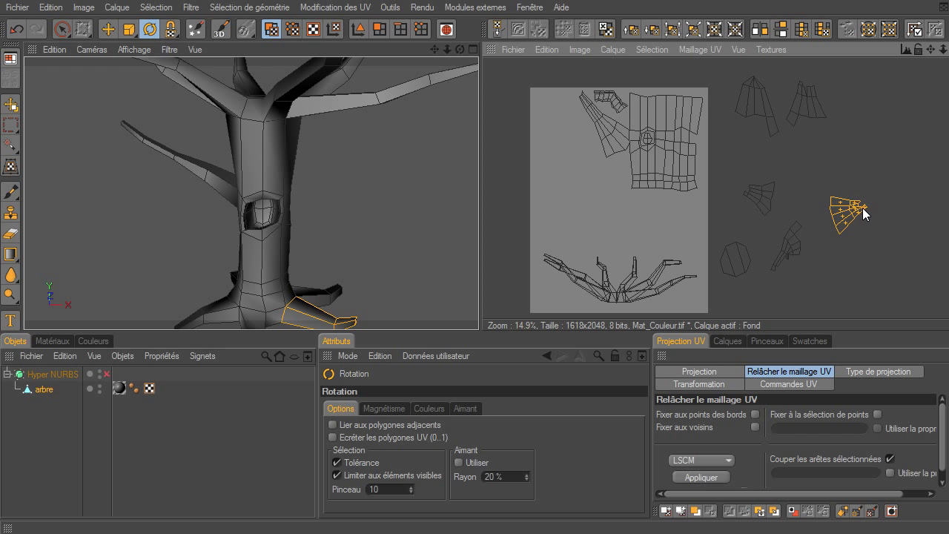
mouse_move(704, 318)
left_mouse_down()
mouse_move(722, 318)
mouse_move(704, 318)
mouse_move(654, 248)
left_mouse_up()
key("e")
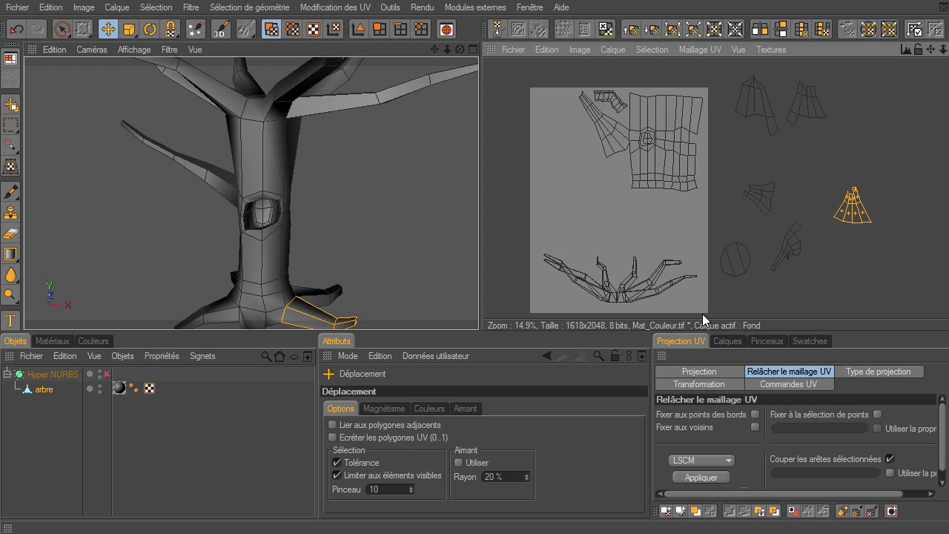
left_click_drag(705, 318, 703, 321)
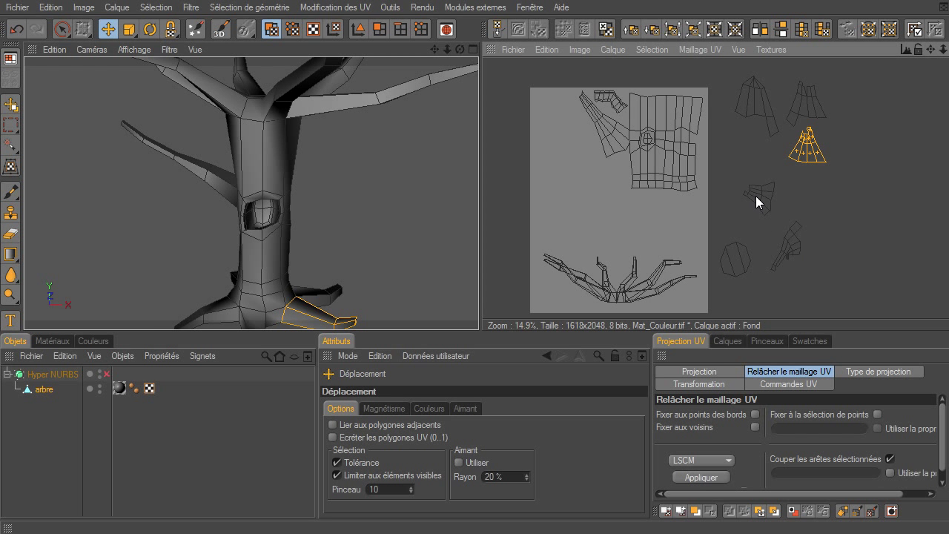
Step: Turn the next small root island upright and move it up into the row
left_click(755, 195)
right_click(742, 204)
key("Escape")
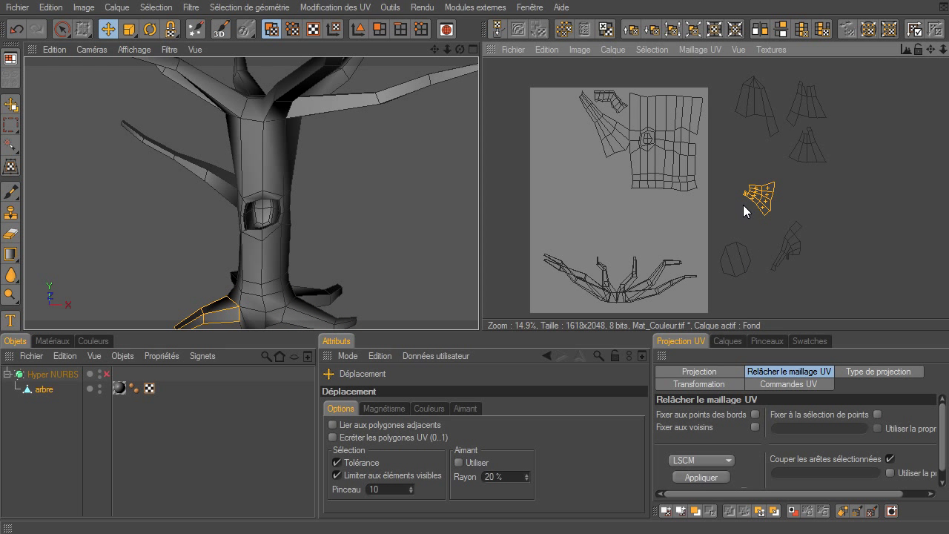
key("r")
mouse_move(747, 194)
left_mouse_down()
mouse_move(704, 318)
mouse_move(694, 318)
mouse_move(704, 318)
left_mouse_up()
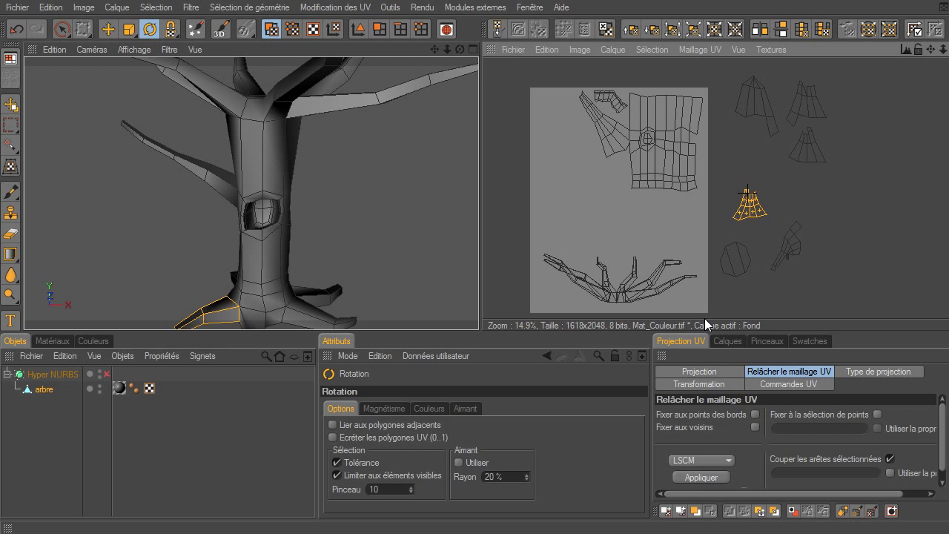
key("e")
left_click_drag(746, 216, 703, 314)
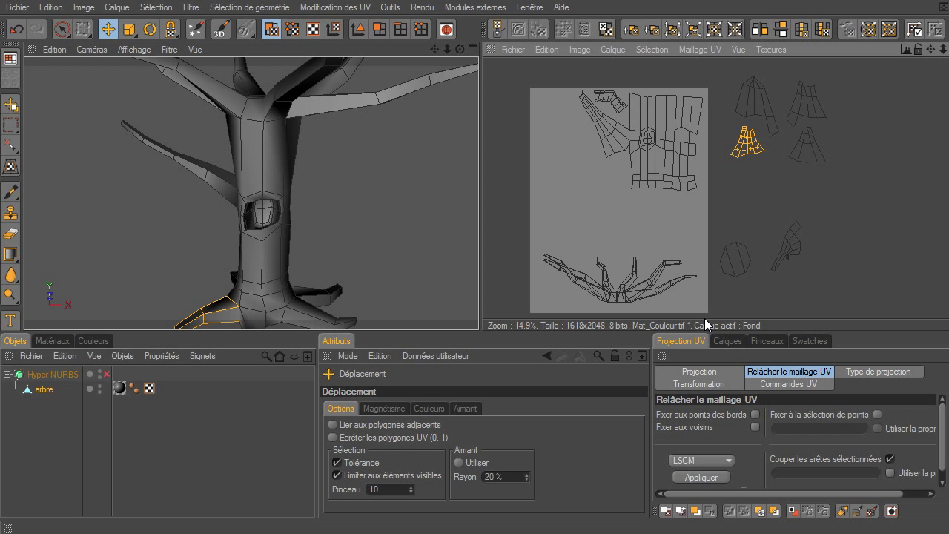
left_click(792, 241)
Step: Select the last small island whole, rotate it about its lower tip and move it beside the root islands
key("u")
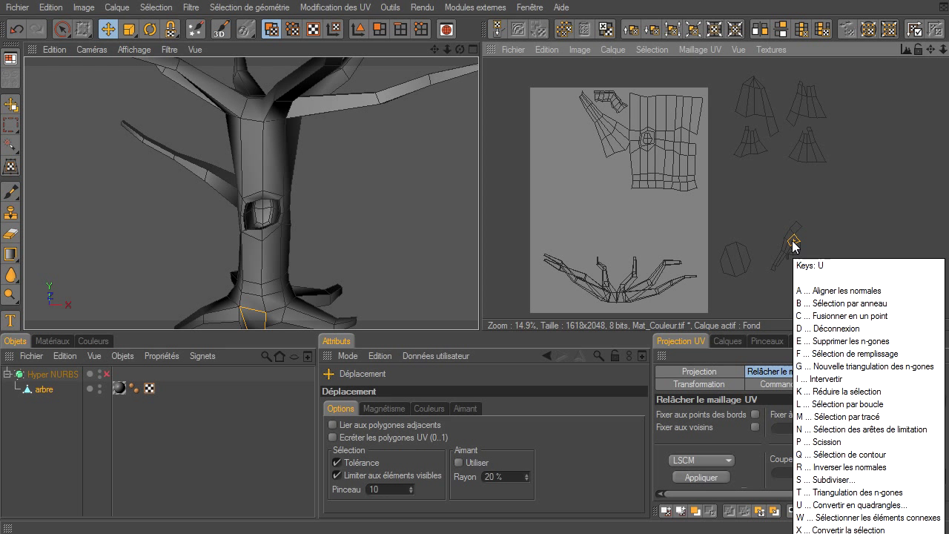
key("w")
key("r")
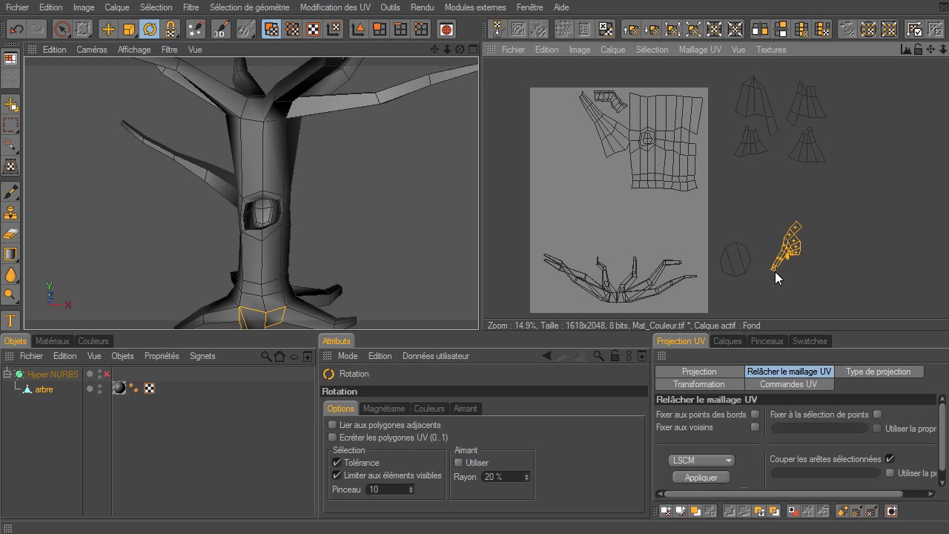
mouse_move(775, 271)
left_mouse_down()
mouse_move(703, 318)
mouse_move(665, 307)
mouse_move(705, 318)
left_mouse_up()
key("e")
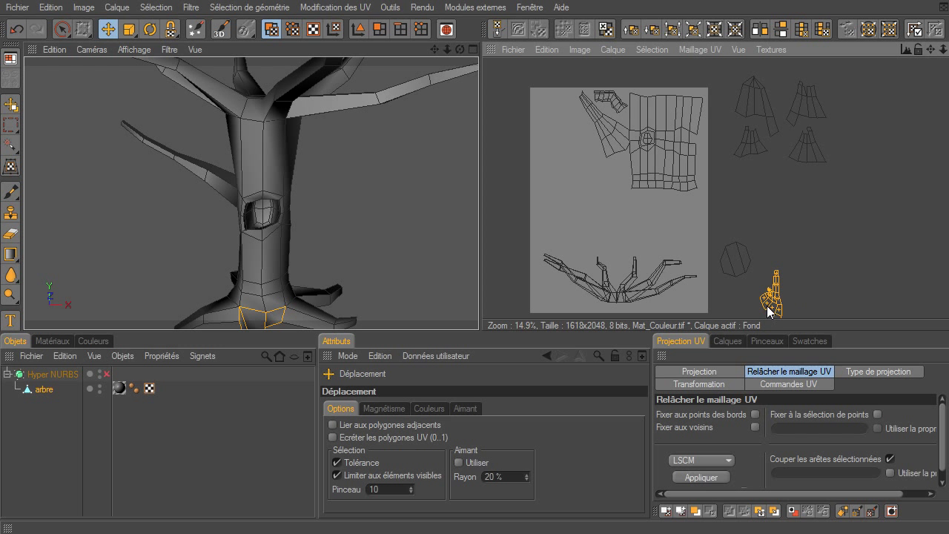
left_click_drag(766, 306, 705, 318)
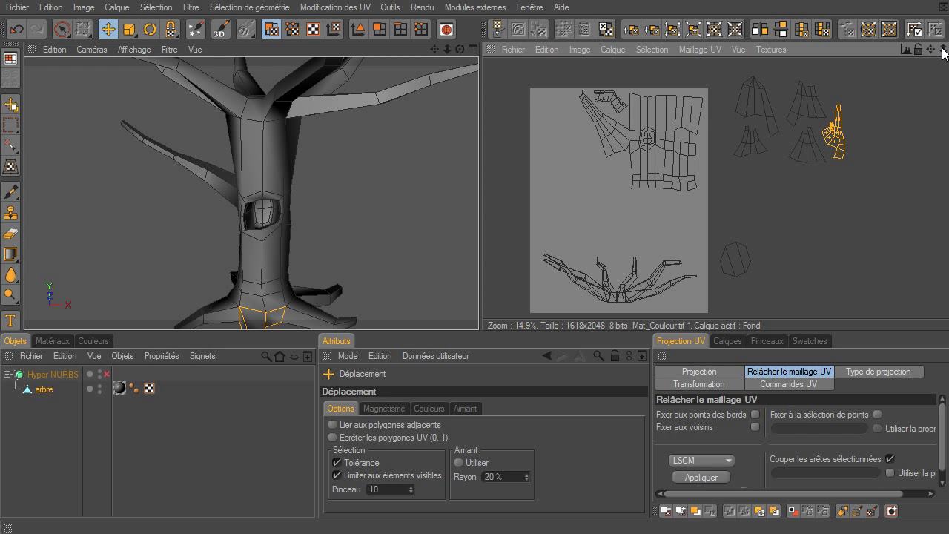
Step: Zoom in on the root islands and shift the top island left, straightening it
mouse_move(930, 49)
left_mouse_down()
mouse_move(946, 53)
mouse_move(705, 324)
left_mouse_up()
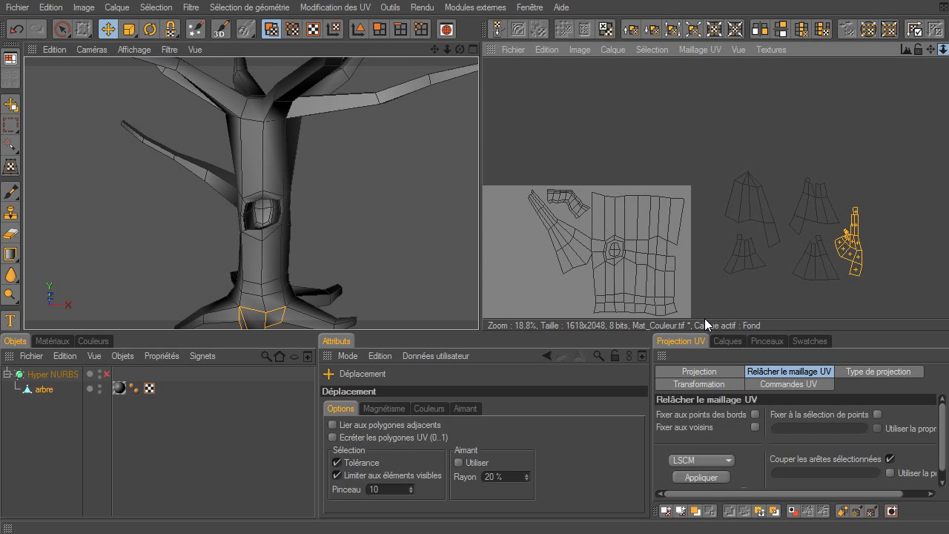
middle_click_drag(704, 318, 748, 157, "alt")
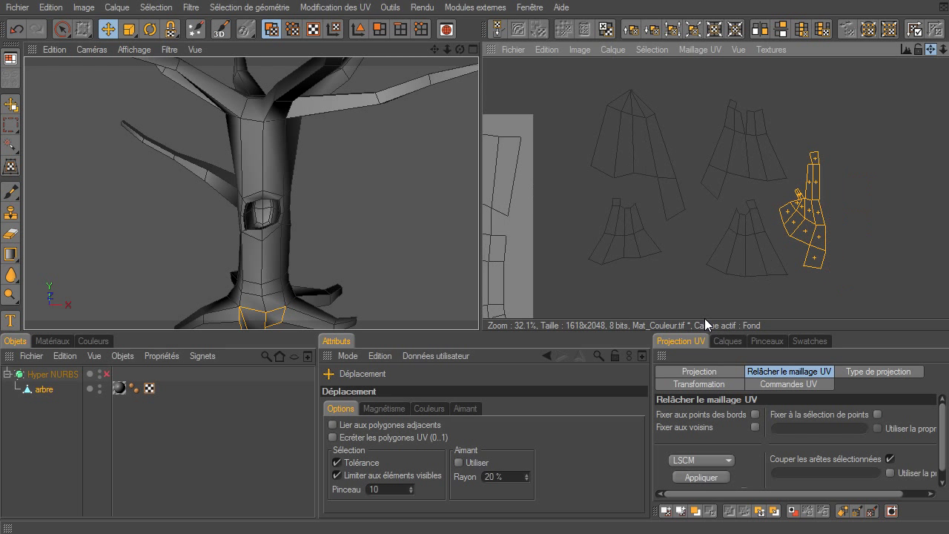
left_click(737, 164)
right_click(737, 163)
left_click_drag(737, 163, 705, 318)
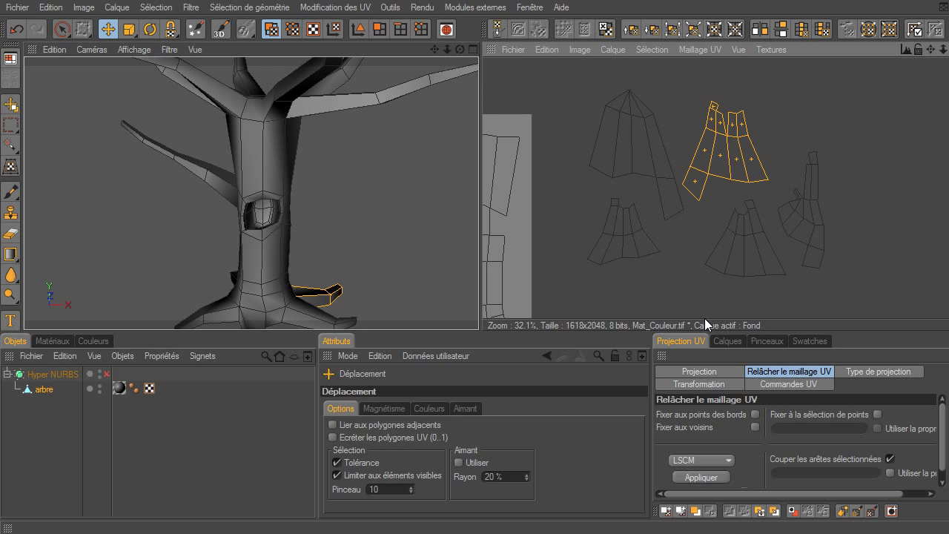
Step: Select the lower-middle, right and lower-left islands whole, then pan to the octagonal island
left_click(752, 227)
key("u")
key("w")
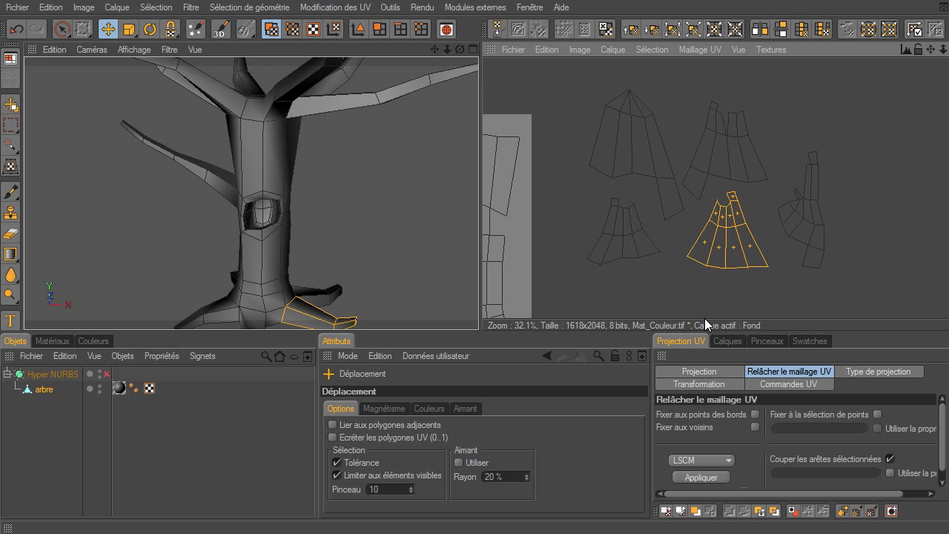
left_click(811, 226)
key("u")
key("w")
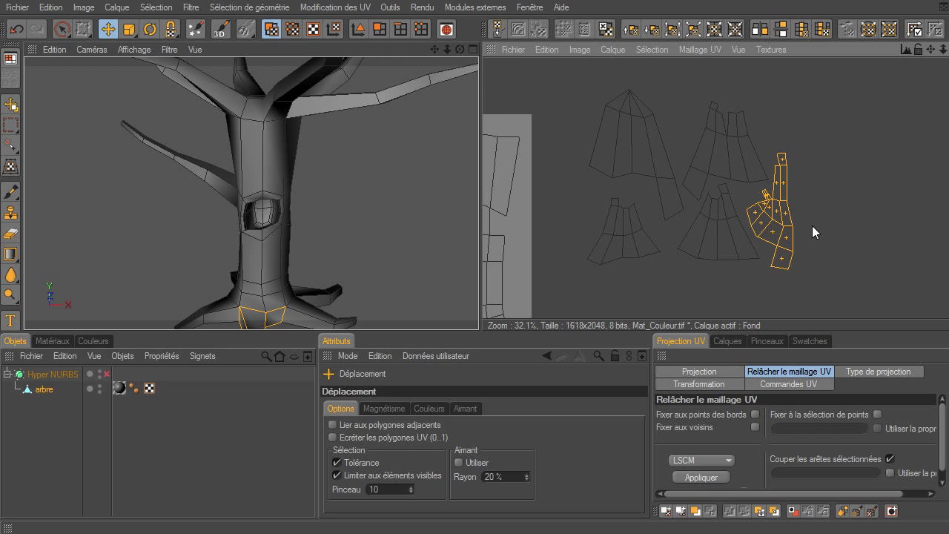
left_click(642, 240)
key("u")
key("w")
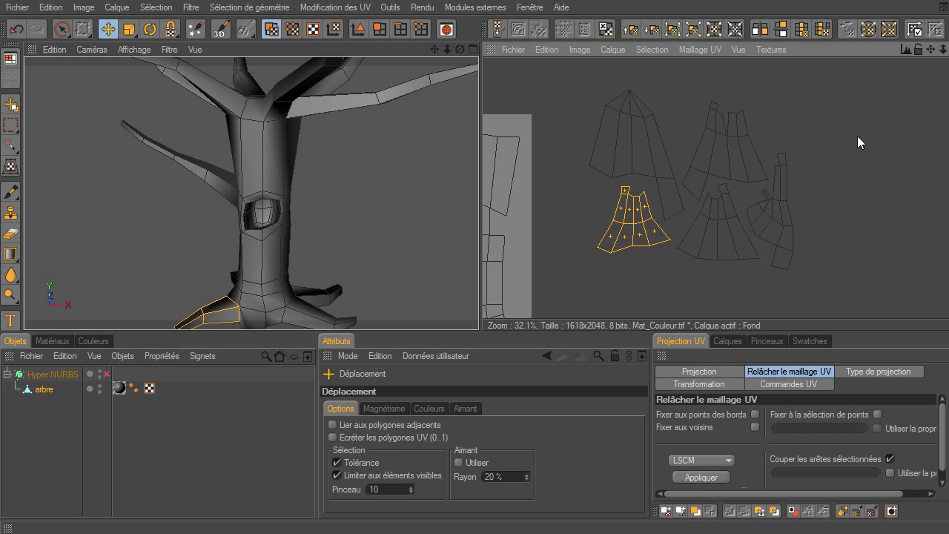
left_click_drag(943, 49, 626, 271)
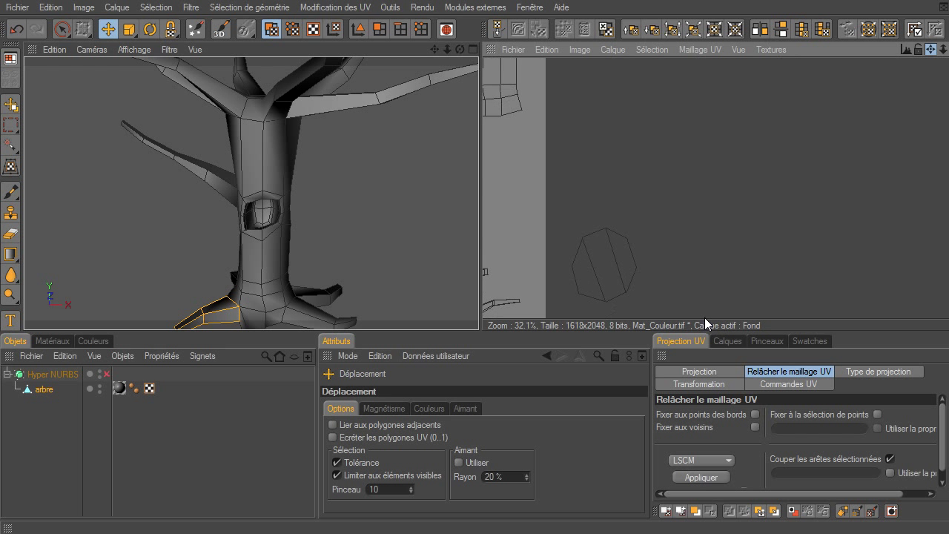
Step: Select the whole octagonal island and move it up near the branch islands
left_click(626, 272)
key("u")
key("w")
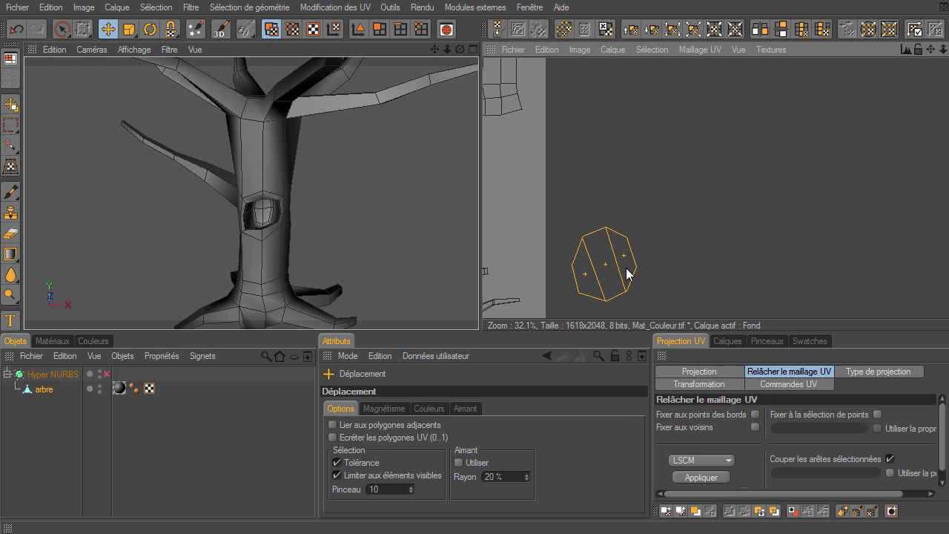
middle_click_drag(705, 326, 778, 165)
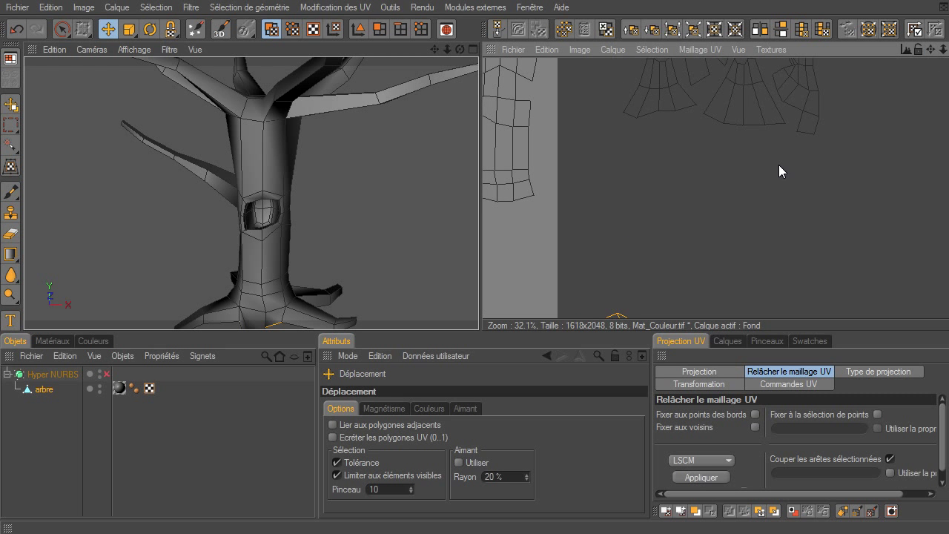
left_click_drag(639, 282, 707, 313)
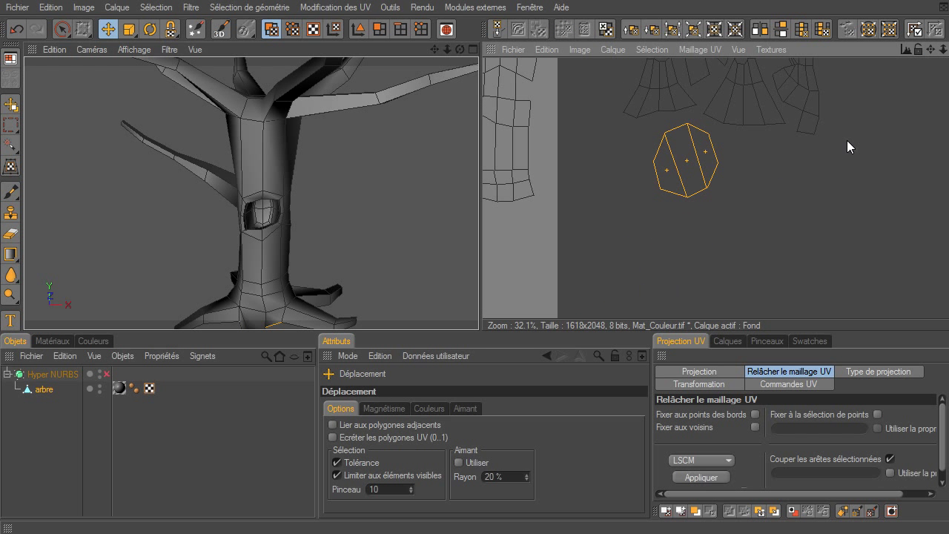
Step: Rectangle-select the loose islands outside the texture and move them onto the texture area
left_click_drag(942, 49, 947, 157)
scroll(704, 315, "down", 3)
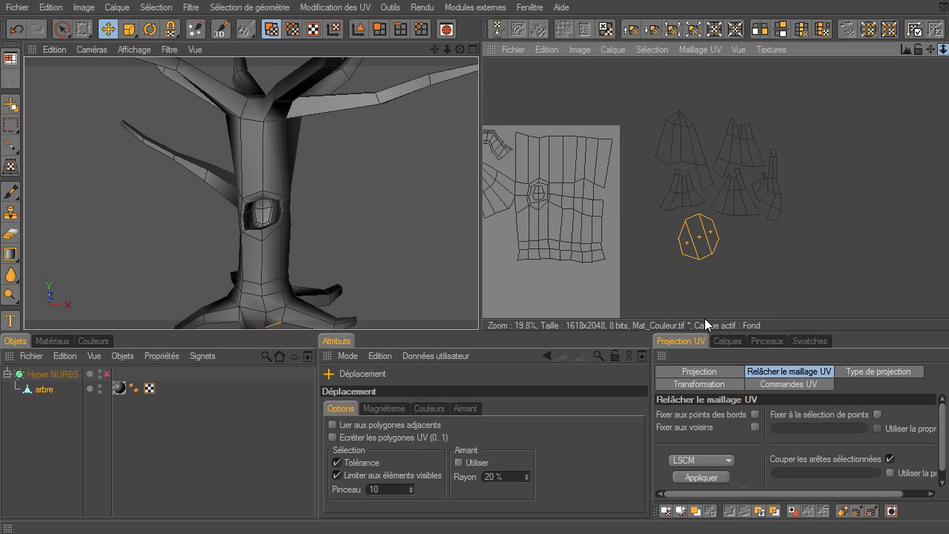
scroll(704, 315, "down", 2)
left_click_drag(61, 29, 111, 56)
mouse_move(688, 156)
left_mouse_down()
mouse_move(799, 261)
mouse_move(619, 295)
left_mouse_up()
key("e")
mouse_move(701, 325)
left_mouse_down()
mouse_move(662, 327)
mouse_move(705, 318)
left_mouse_up()
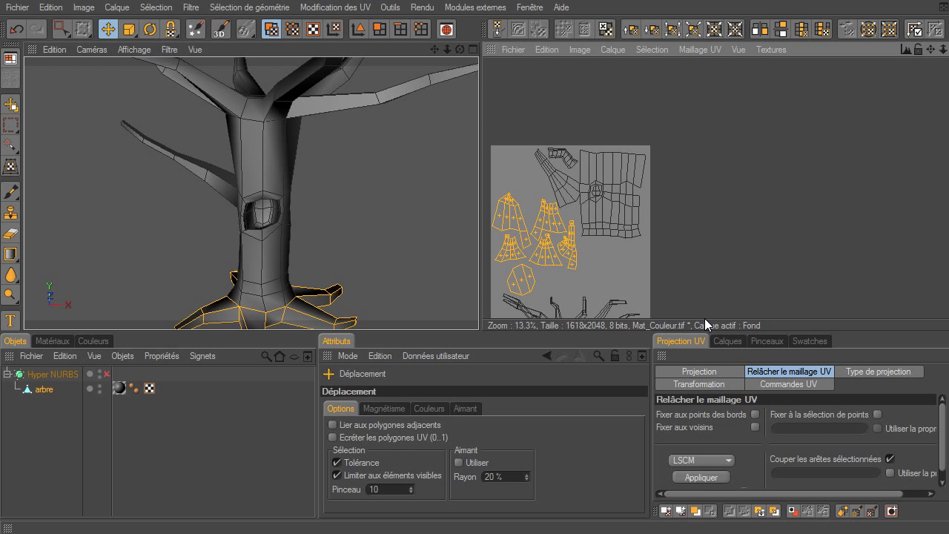
Step: Zoom out to the whole texture, deselect all UV islands and recentre the view
mouse_move(930, 50)
left_mouse_down()
mouse_move(939, 51)
mouse_move(894, 87)
left_mouse_up()
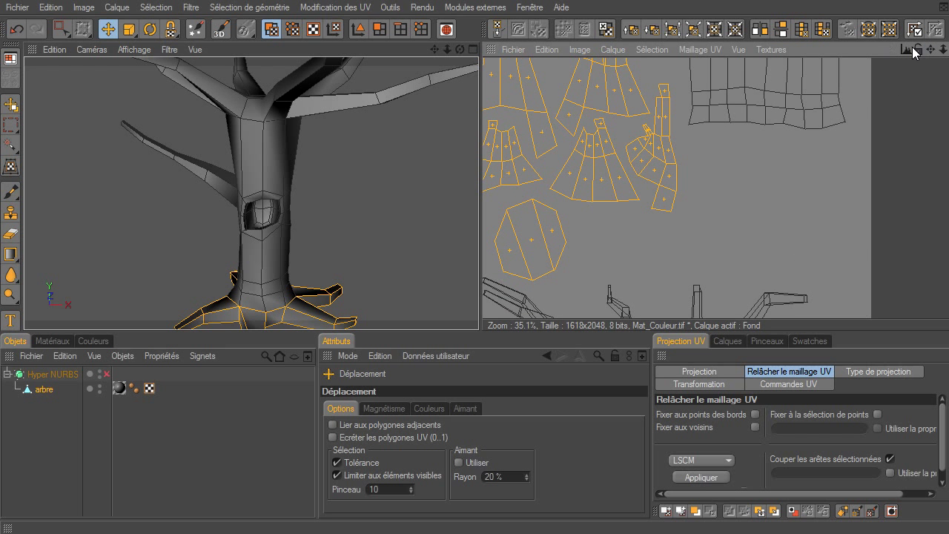
left_click_drag(943, 50, 656, 263)
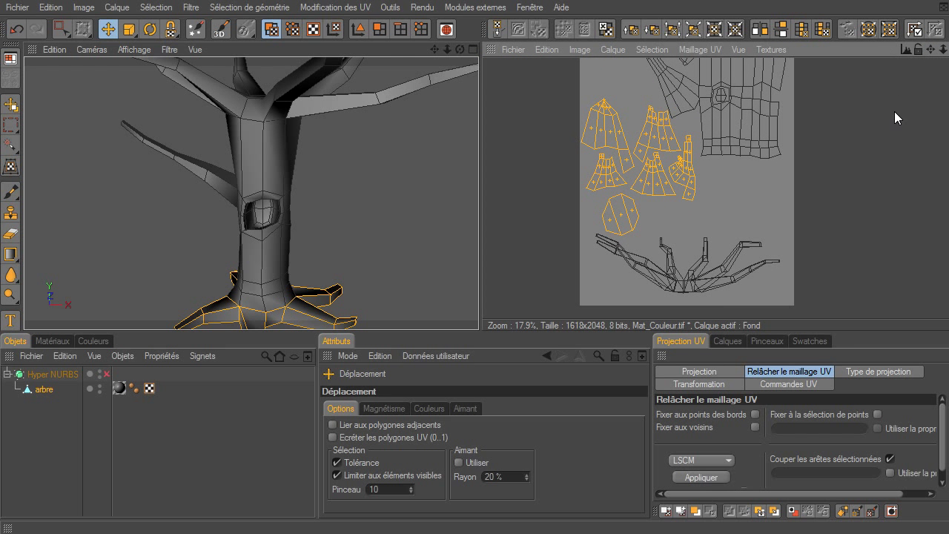
left_click(539, 232)
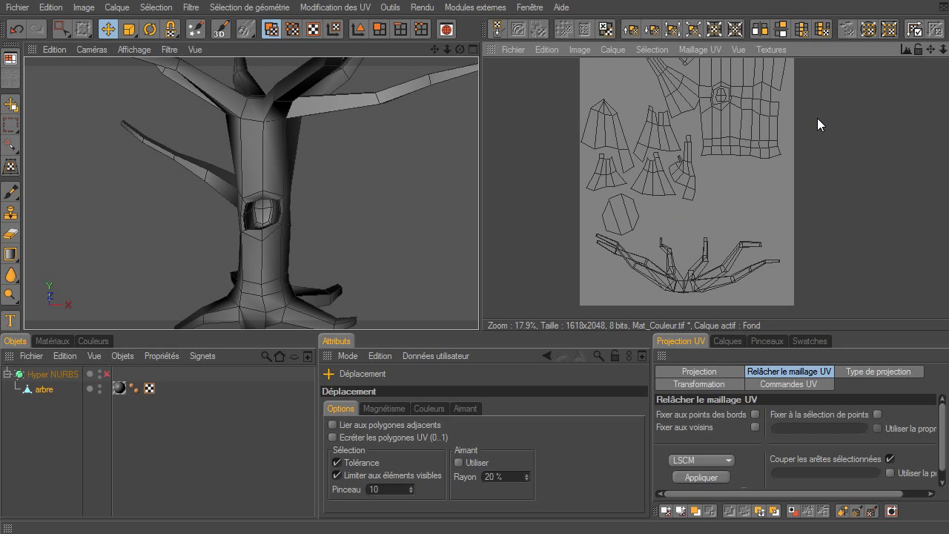
left_click_drag(930, 49, 948, 103)
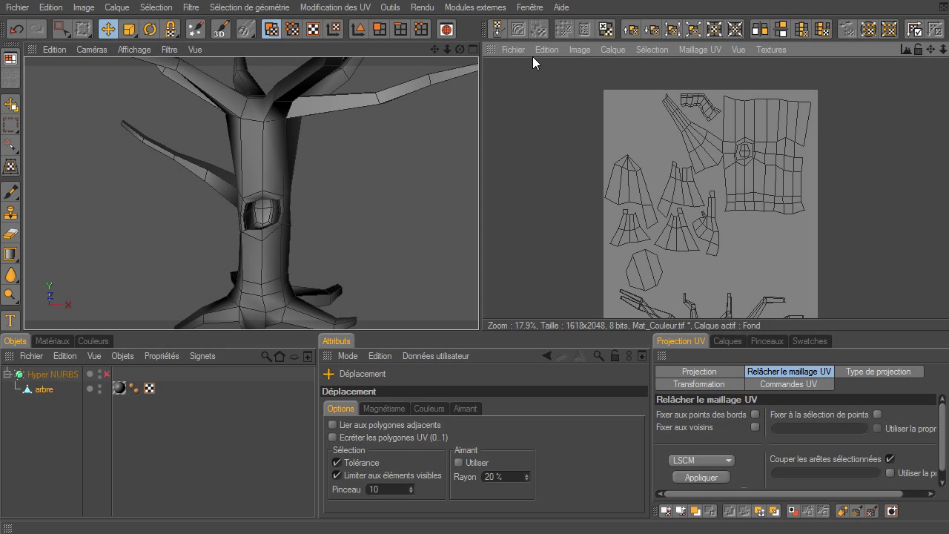
Step: Save the texture in TIFF format as depliage_Mat_Couleur.tif by prefixing the name with depliage_
left_click(513, 50)
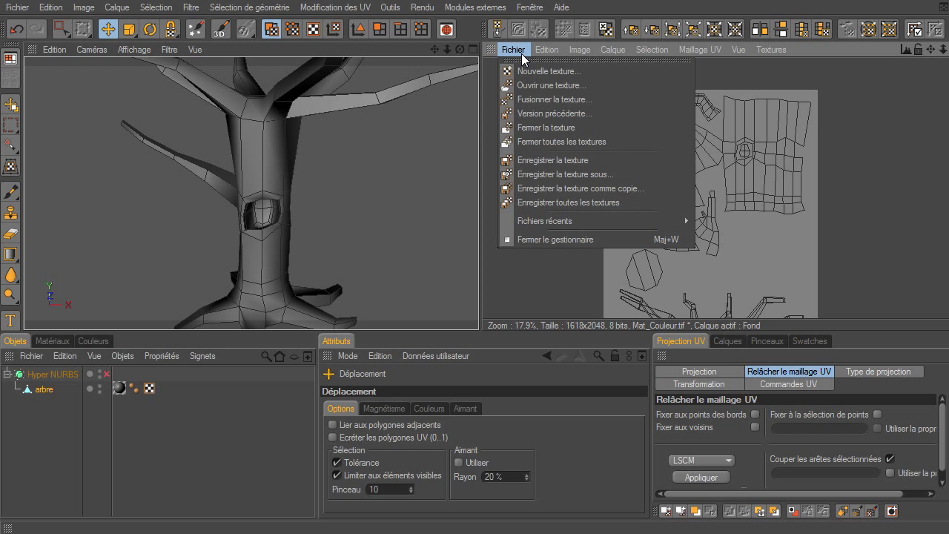
left_click(528, 161)
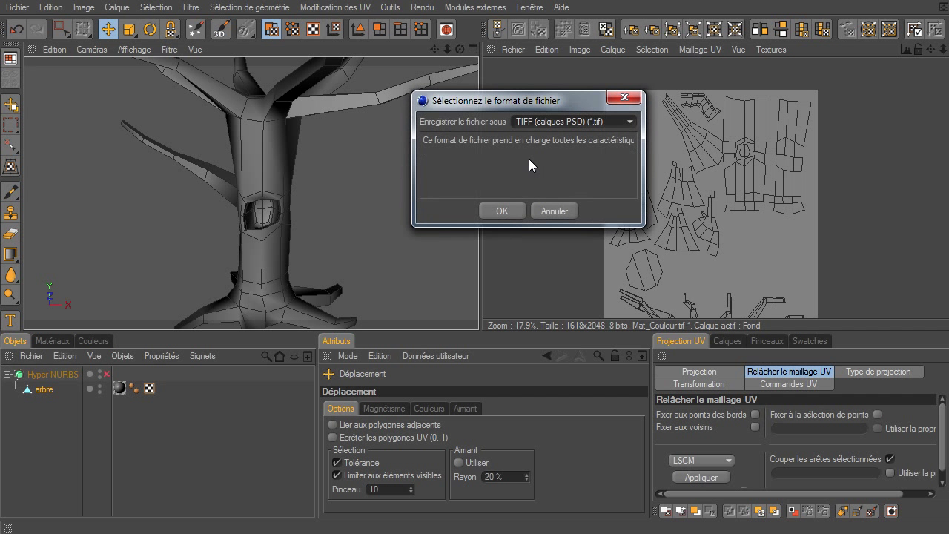
left_click(514, 216)
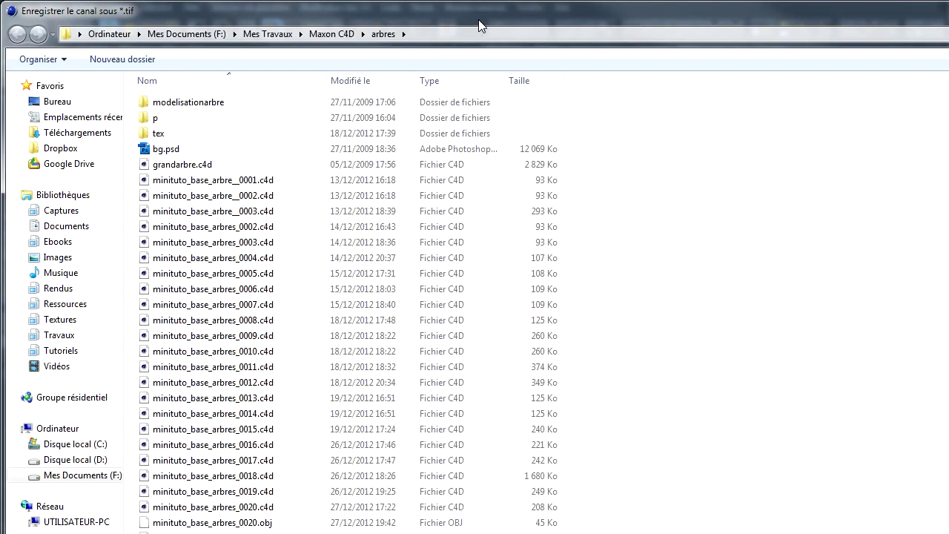
mouse_move(532, 32)
left_mouse_down()
mouse_move(639, 36)
mouse_move(508, 32)
left_mouse_up()
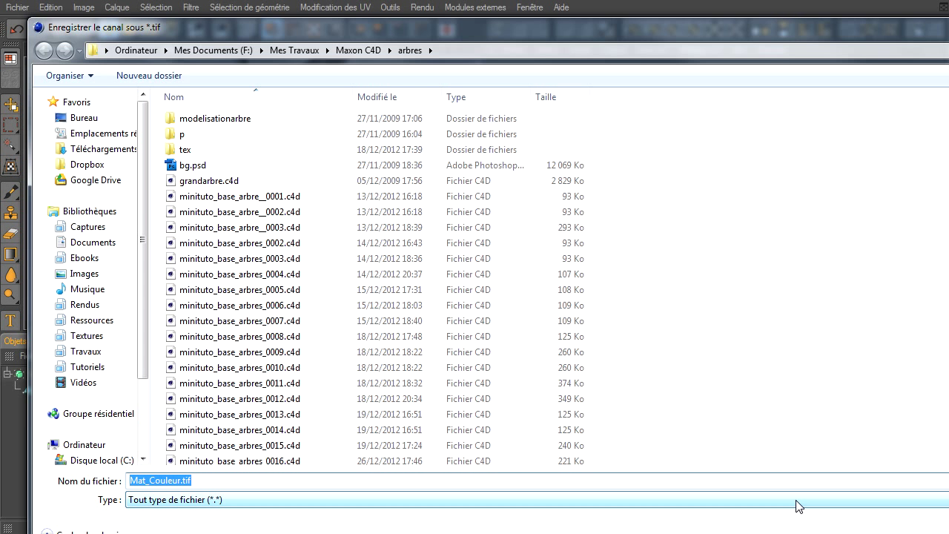
key("Home")
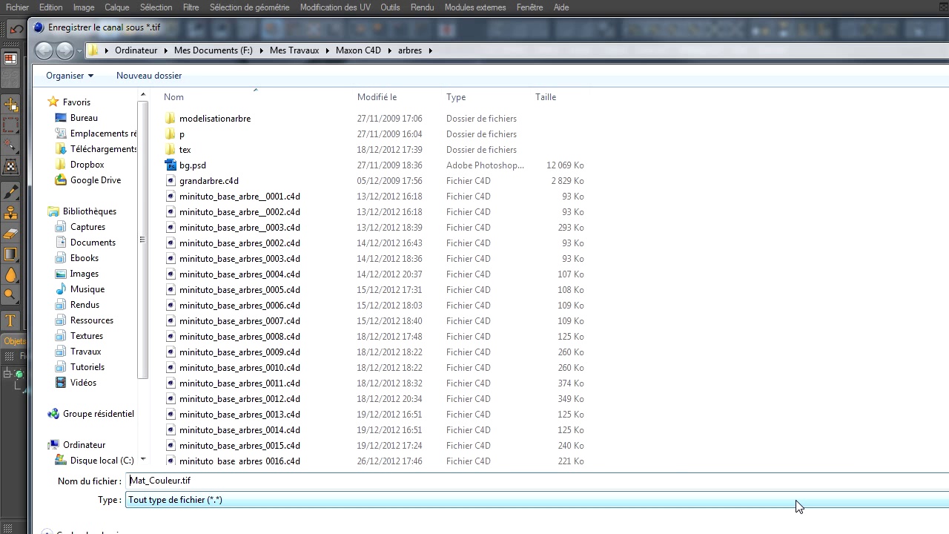
type("depliage_")
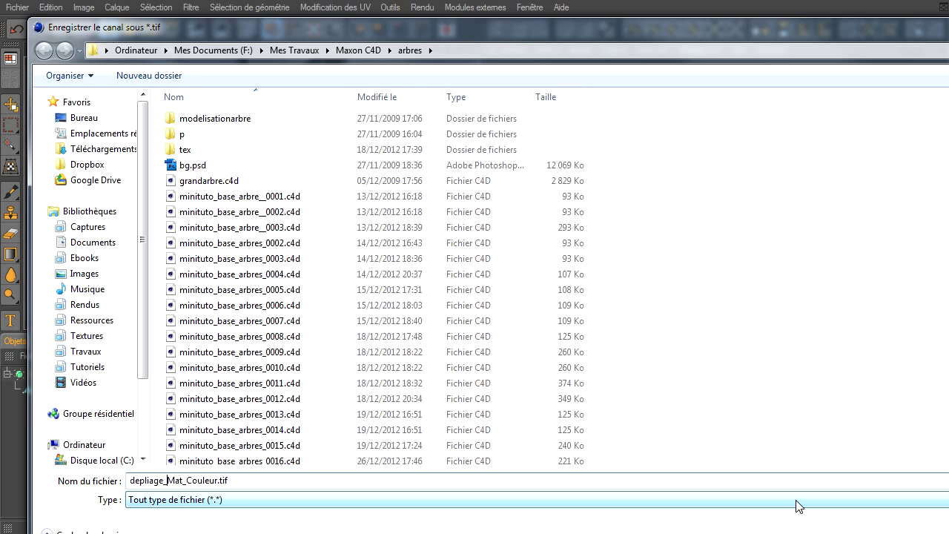
key("Return")
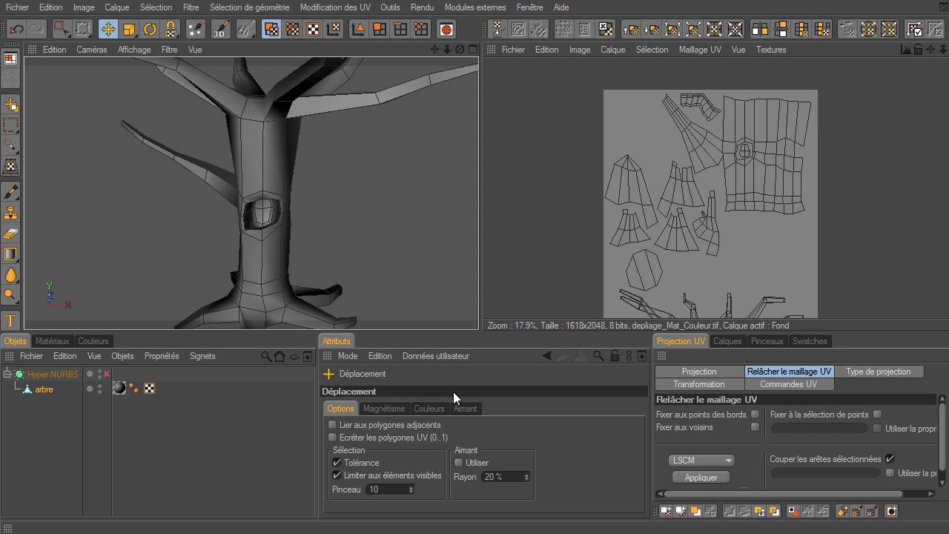
Step: Choose the BP 3D Paint_tuto (Utilisateur) layout from the interface layout list
left_click(10, 58)
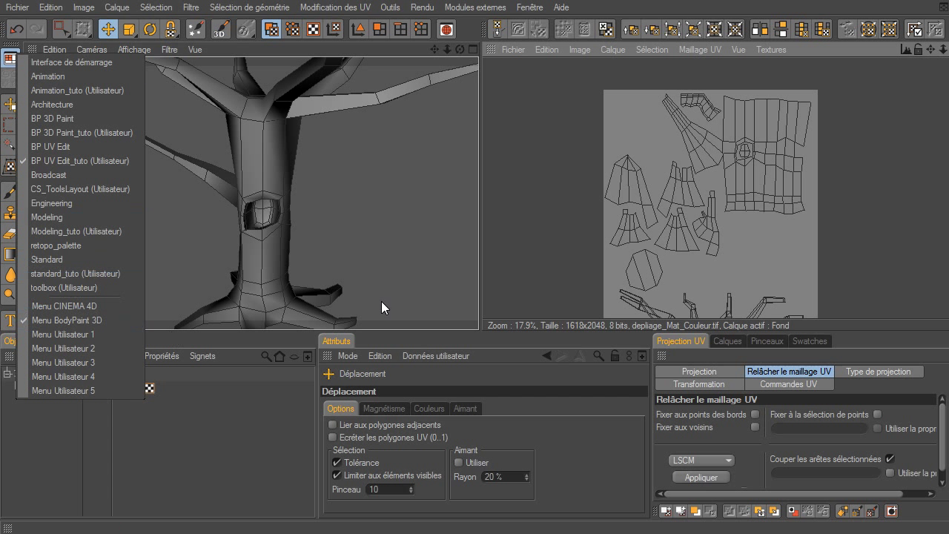
left_click(522, 256)
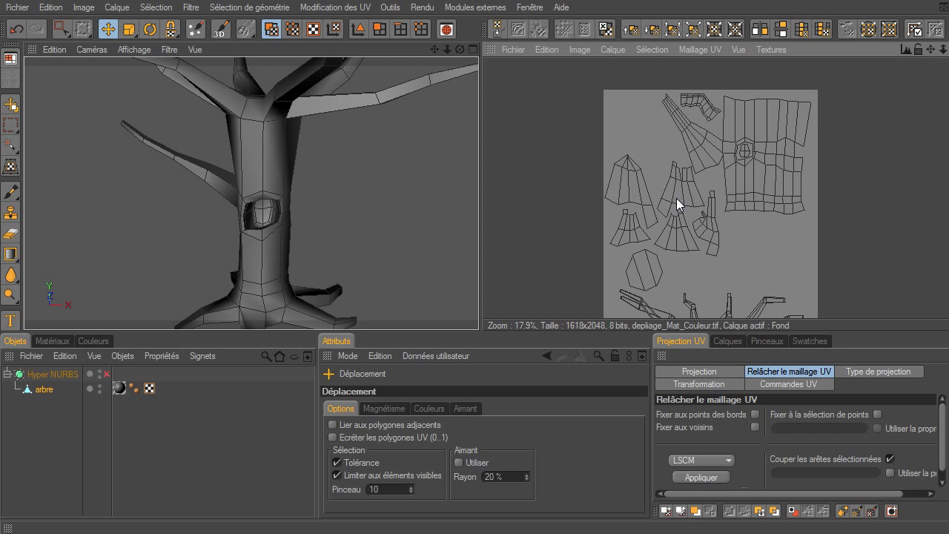
left_click(11, 59)
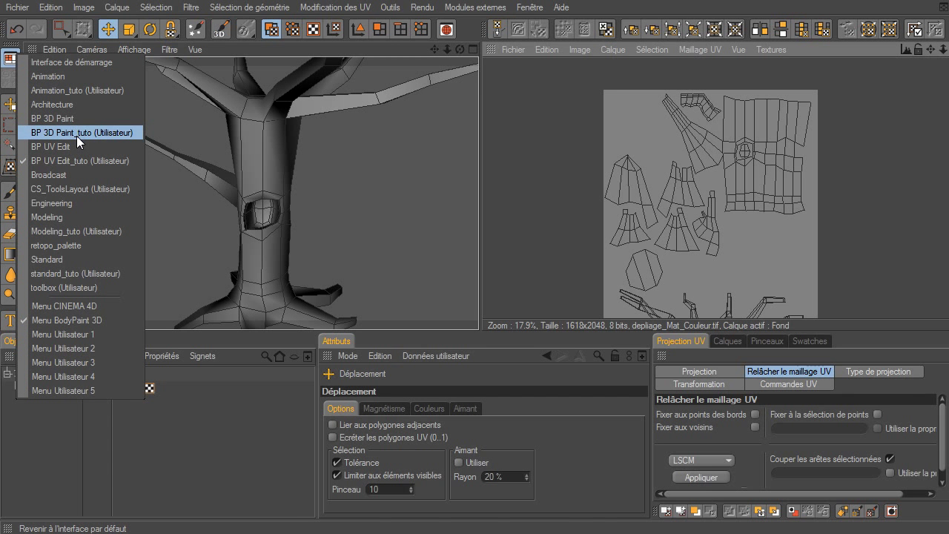
left_click(76, 133)
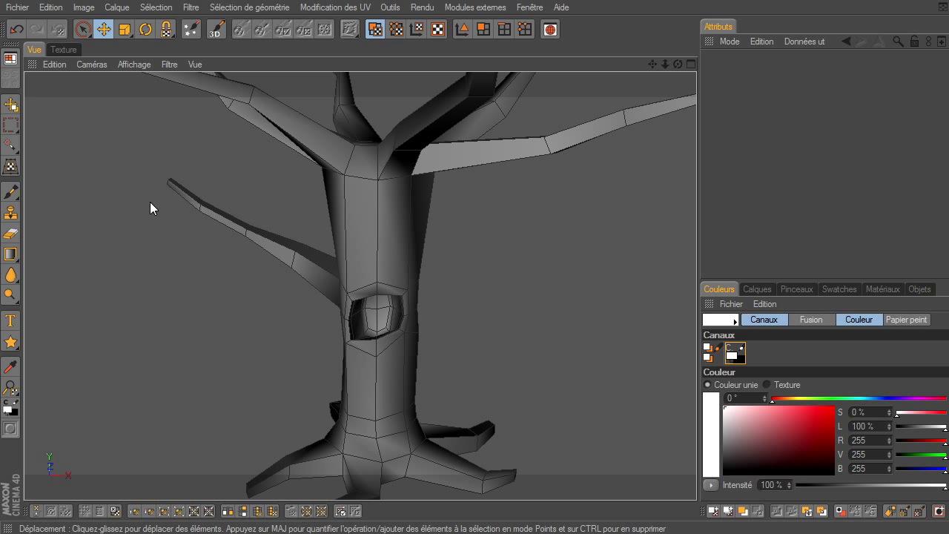
Step: Show depliage_Mat_Couleur.tif in the Texture view, check the 3D view, and display the Calques list with Fond
left_click(64, 50)
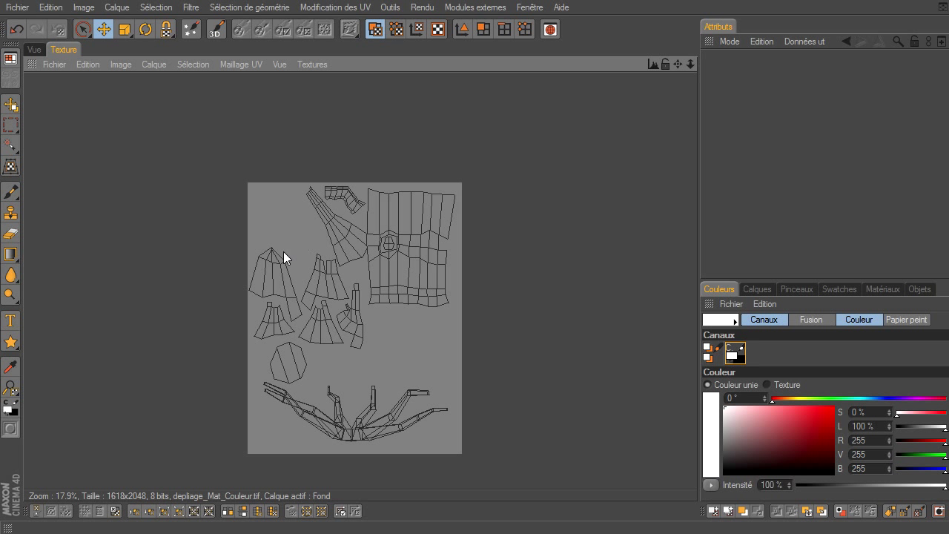
left_click_drag(682, 63, 685, 65)
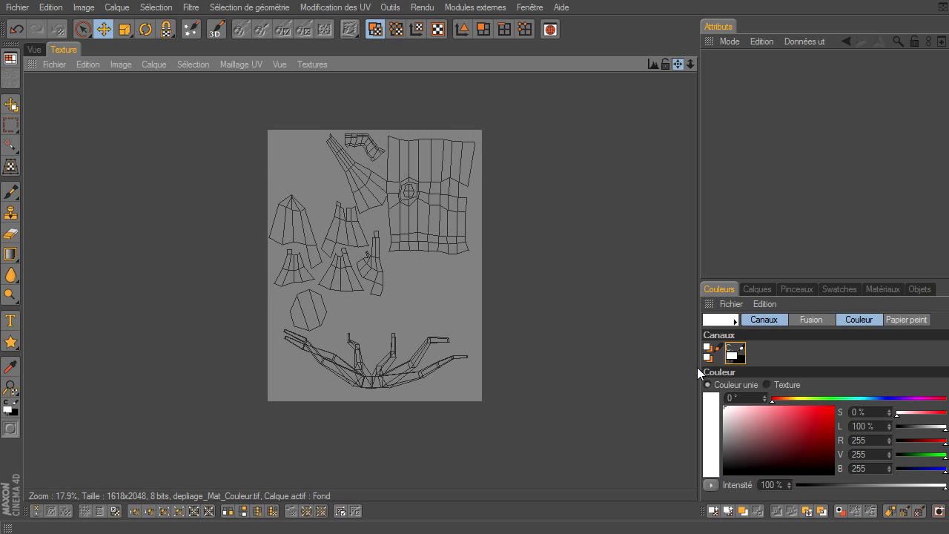
scroll(697, 367, "up", 5)
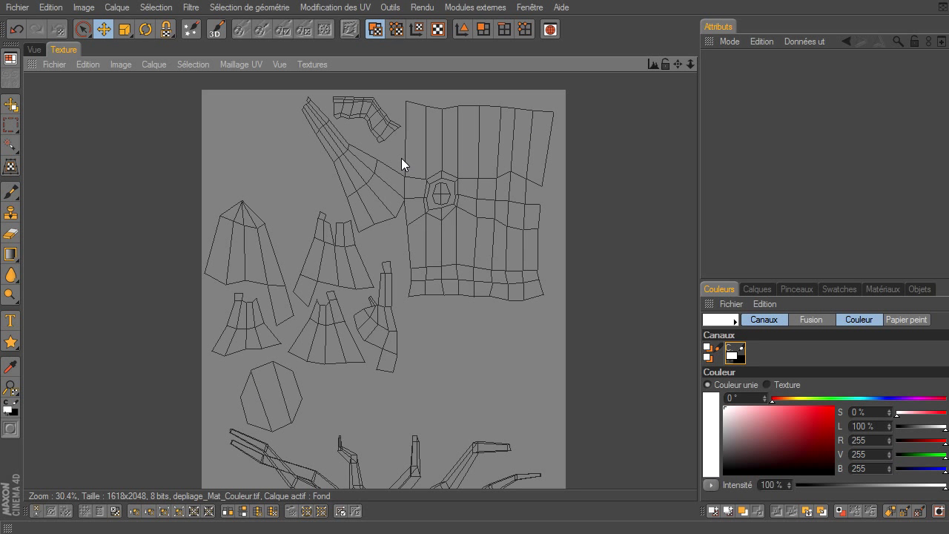
left_click(34, 49)
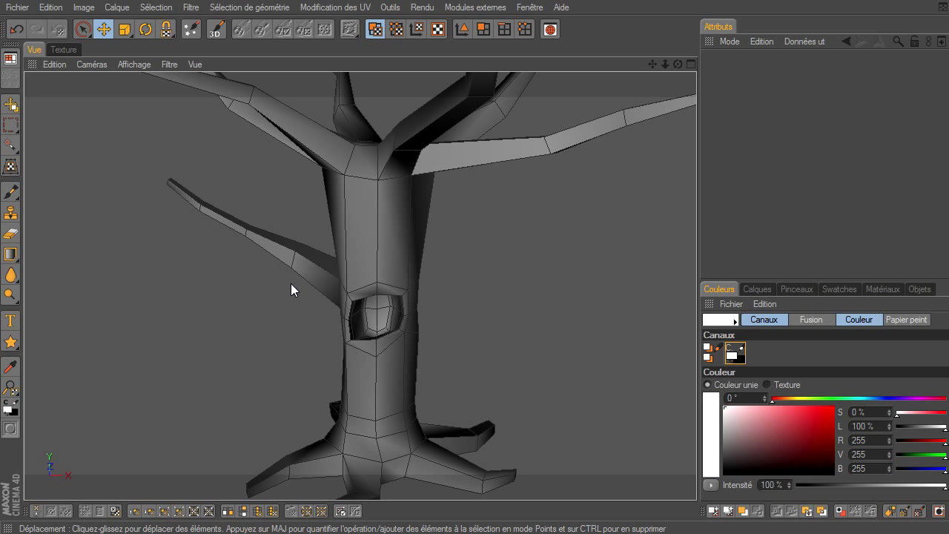
left_click(70, 49)
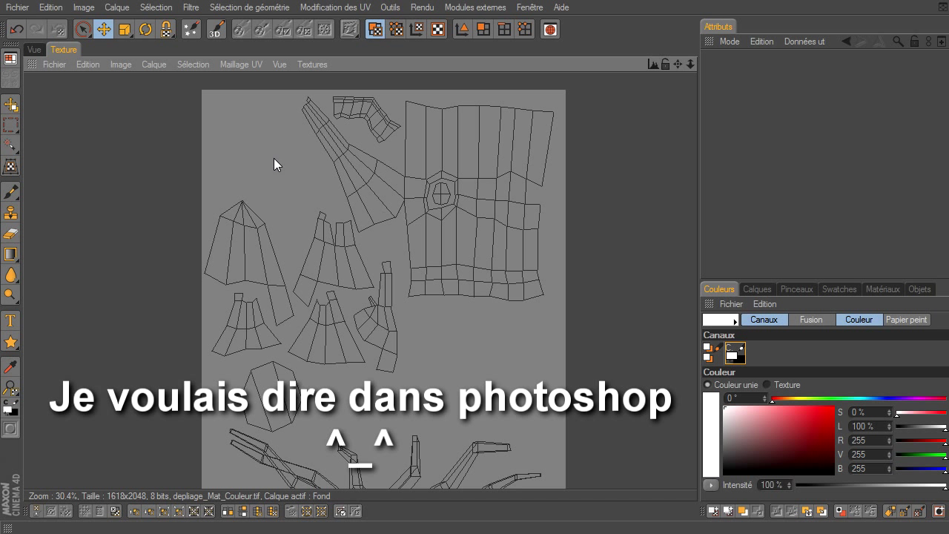
left_click(763, 288)
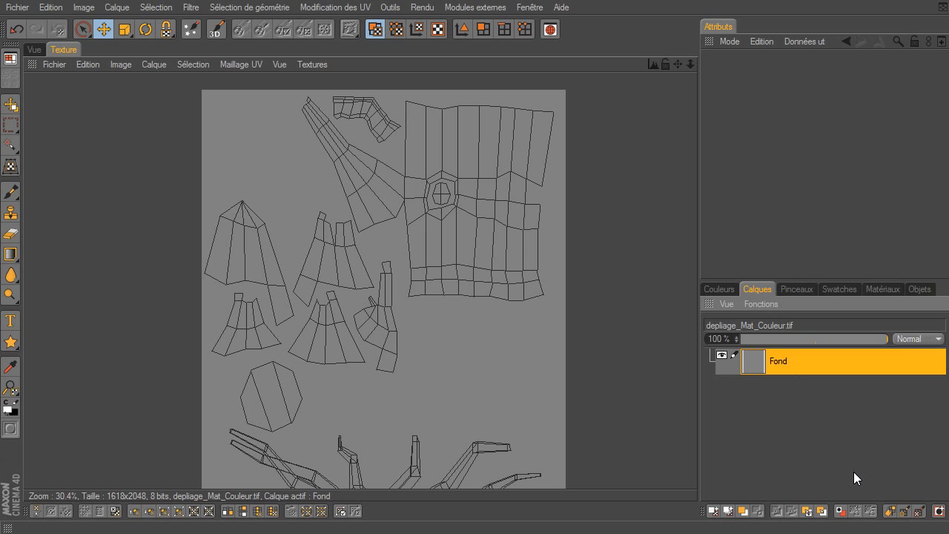
Step: Create a Calque maillage UV wireframe layer above Fond, then hide it with its eye toggle
left_click(919, 511)
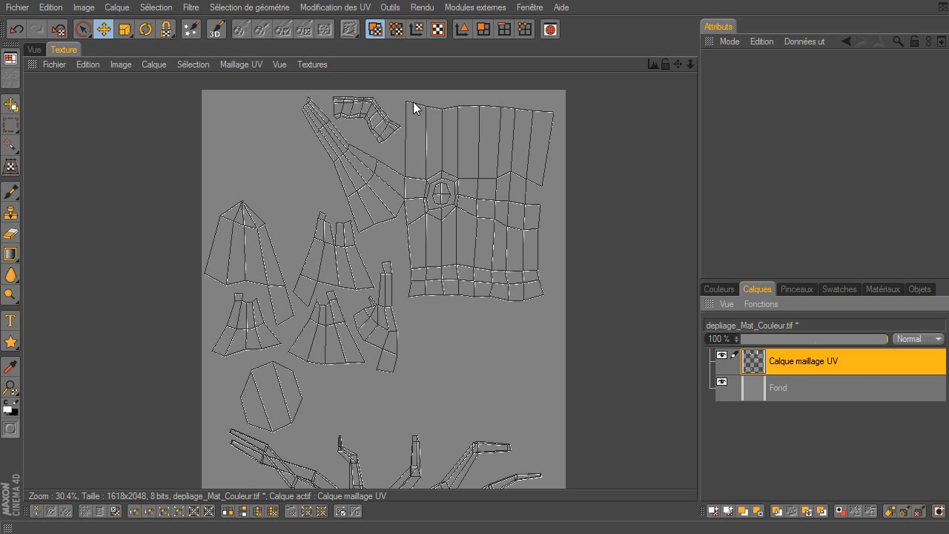
mouse_move(690, 65)
left_mouse_down()
mouse_move(697, 367)
mouse_move(689, 76)
left_mouse_up()
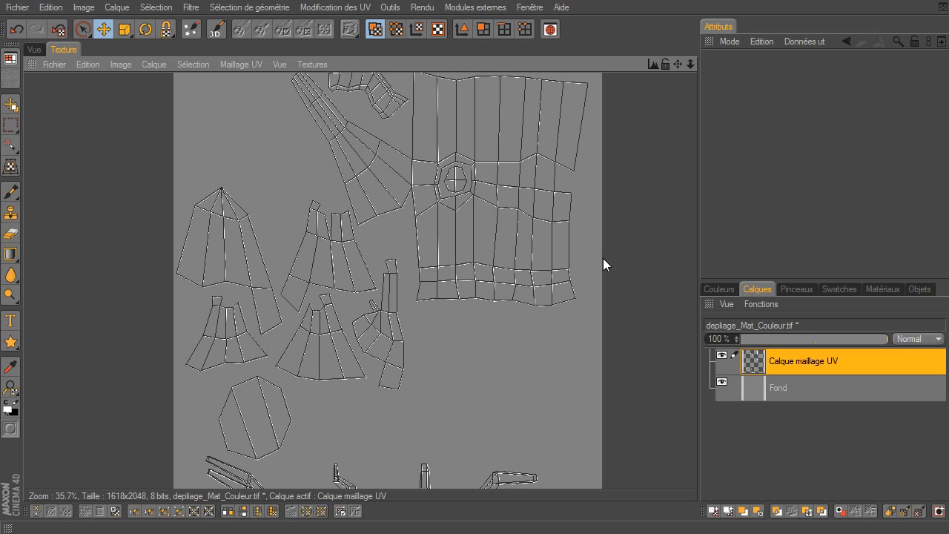
left_click(723, 355)
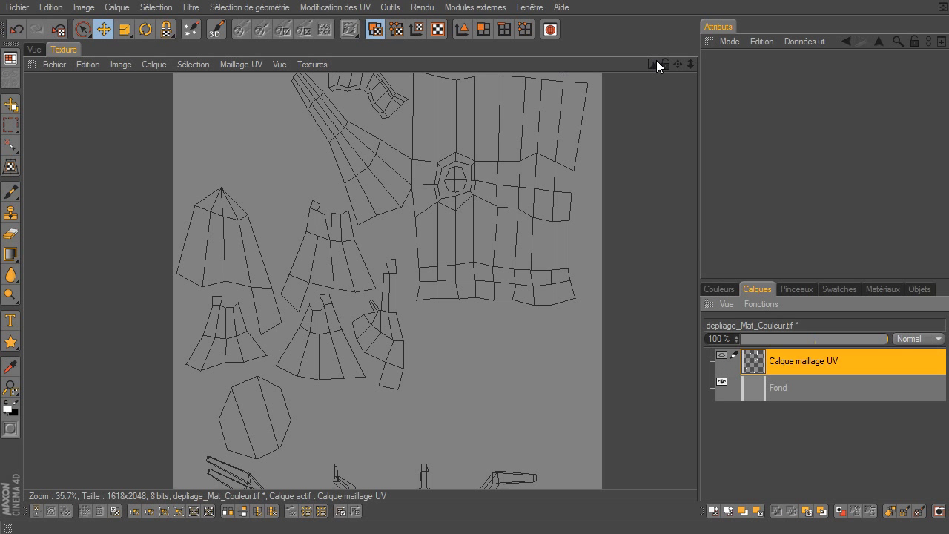
left_click_drag(681, 65, 697, 367)
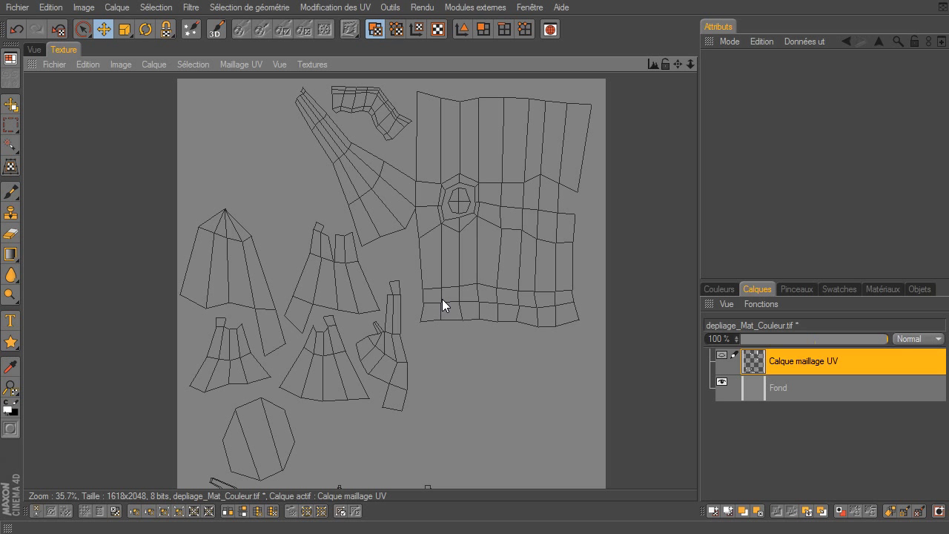
left_click(11, 58)
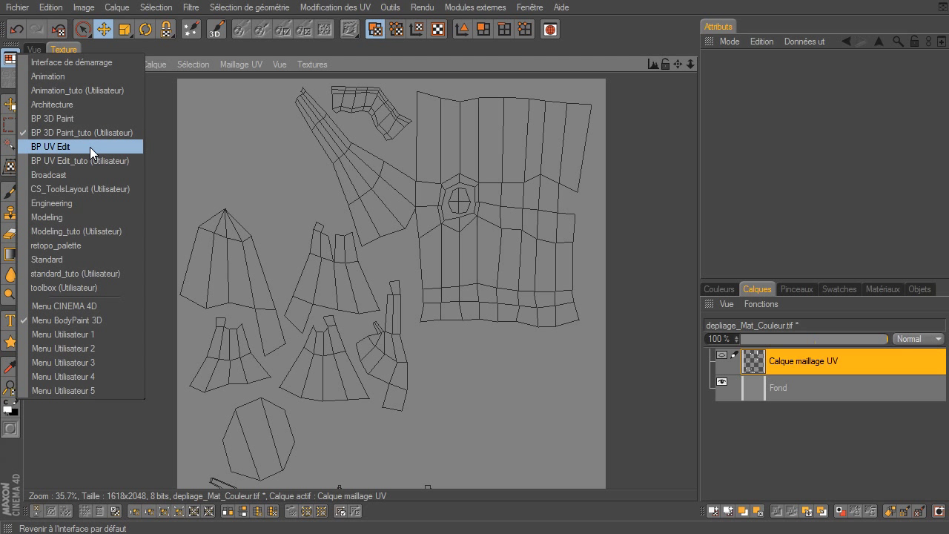
Step: Reload the BP 3D Paint_tuto layout, view the tree in 3D, return to the UV layout, and bring up CG Textures
left_click(90, 138)
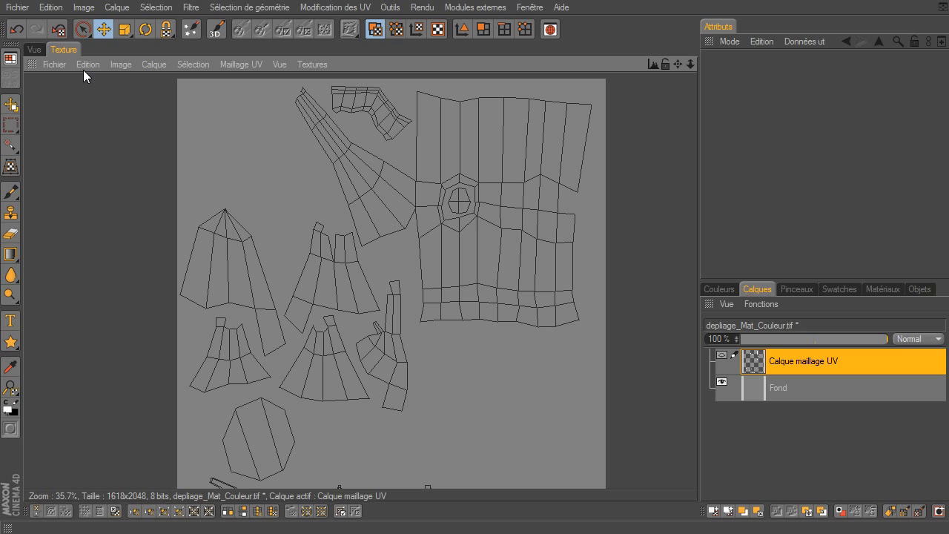
left_click(37, 51)
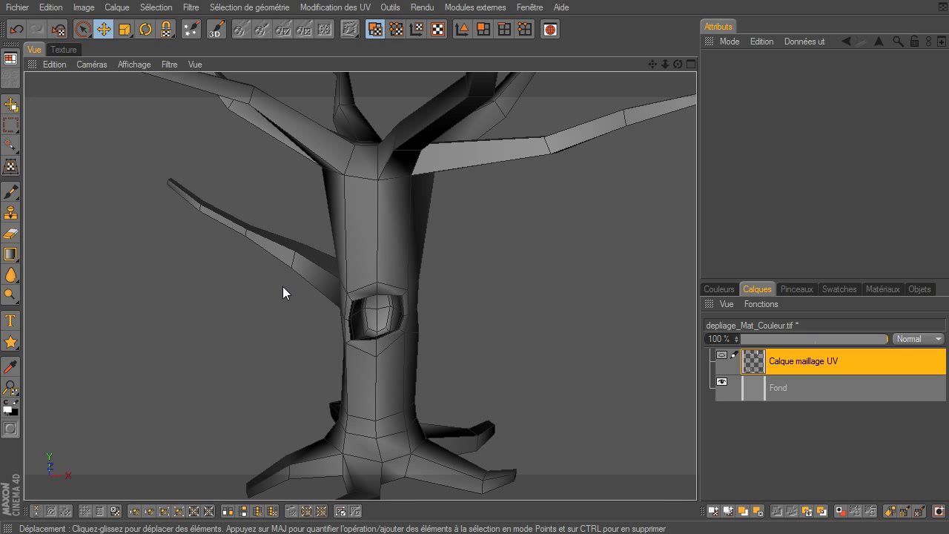
left_click(62, 49)
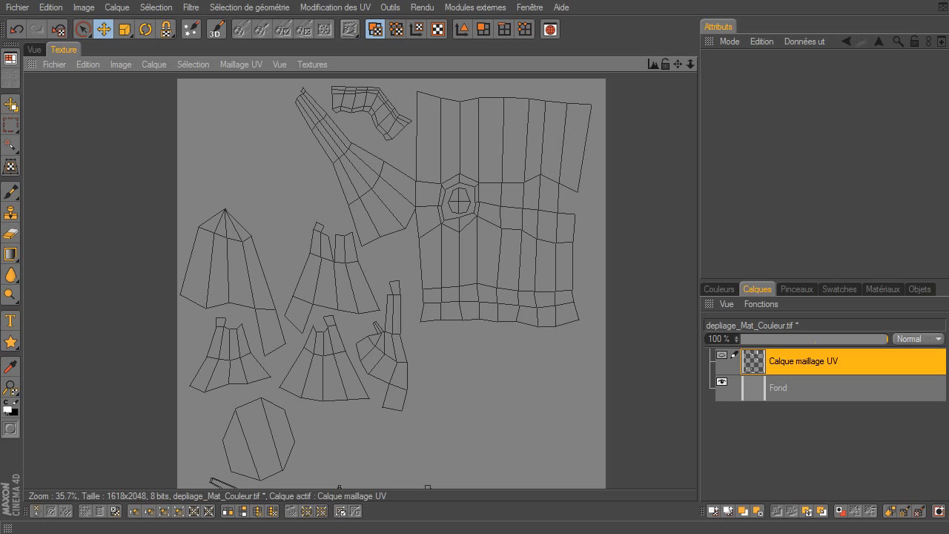
left_click_drag(946, 116, 366, 31)
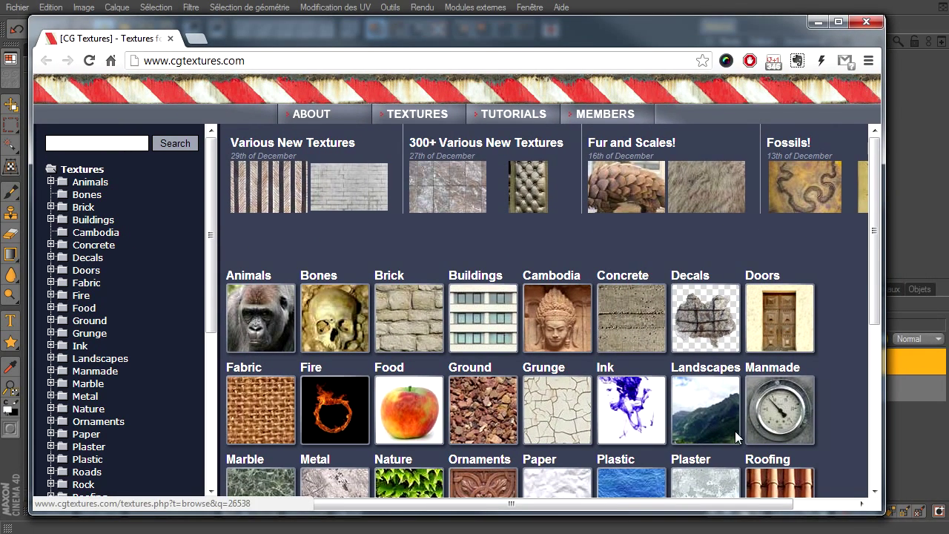
Step: Browse the CG Textures categories down to Wood > Tree Bark
scroll(845, 432, "down", 3)
scroll(846, 433, "down", 1)
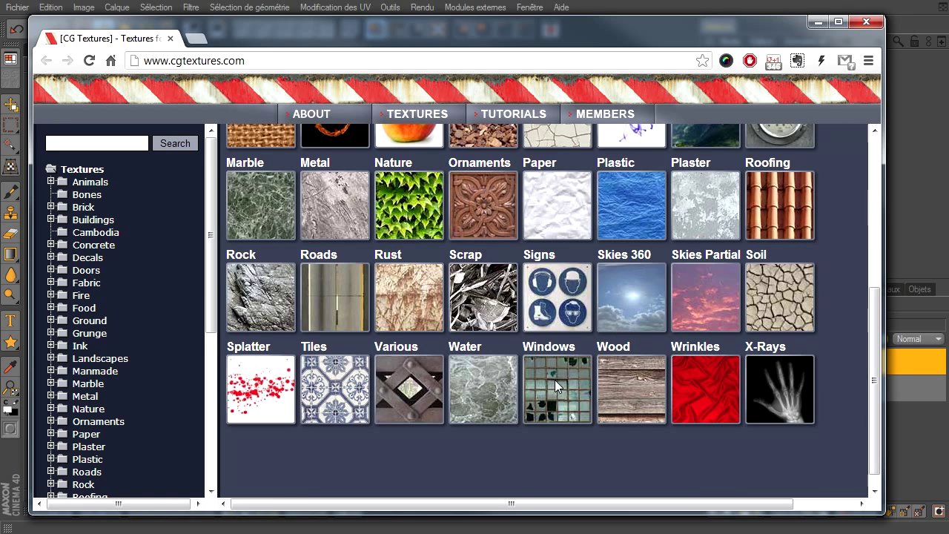
scroll(498, 380, "up", 1)
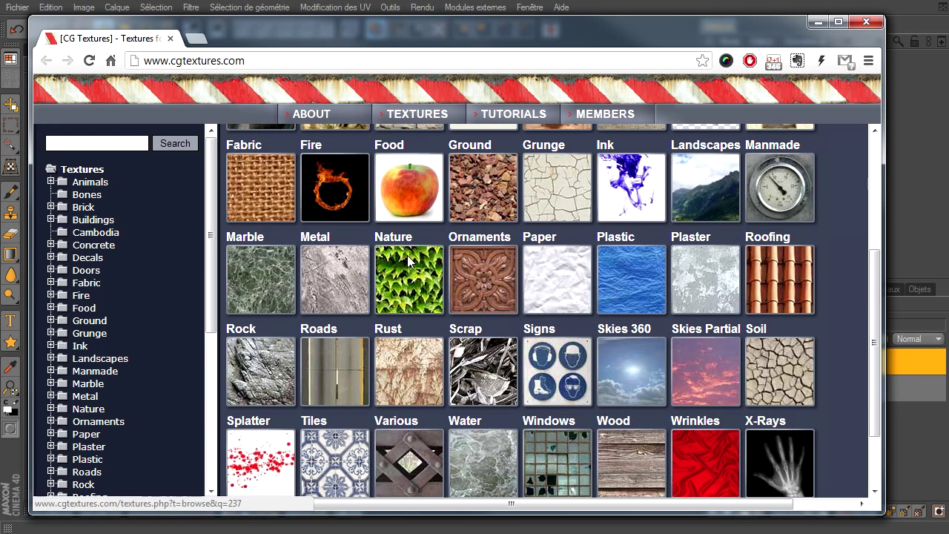
scroll(407, 256, "up", 1)
scroll(407, 257, "down", 2)
scroll(407, 258, "down", 1)
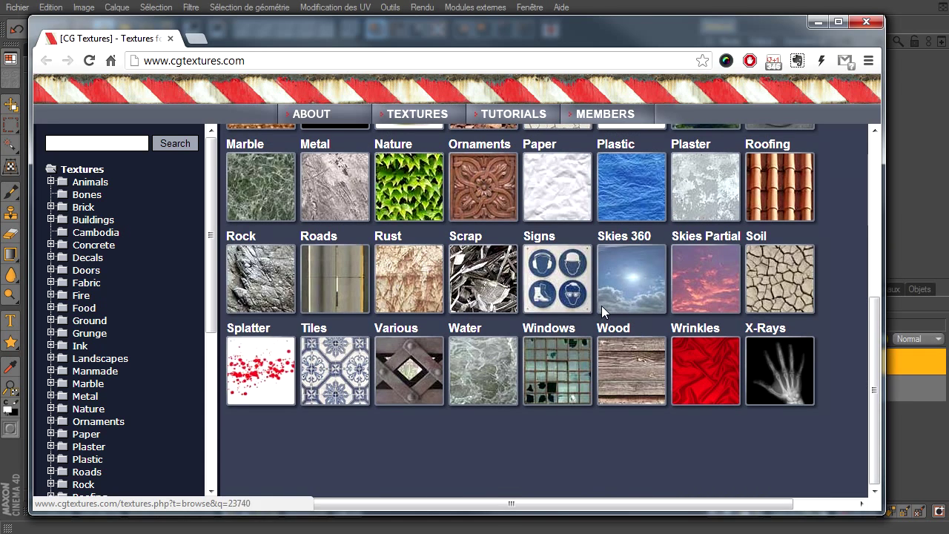
left_click(620, 359)
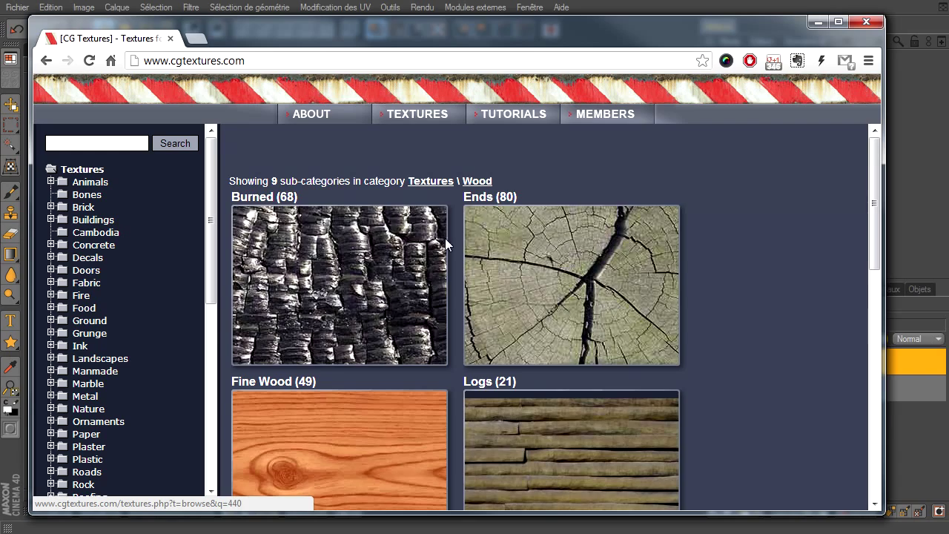
scroll(415, 239, "down", 2)
scroll(415, 240, "down", 2)
scroll(416, 240, "down", 4)
scroll(417, 248, "down", 1)
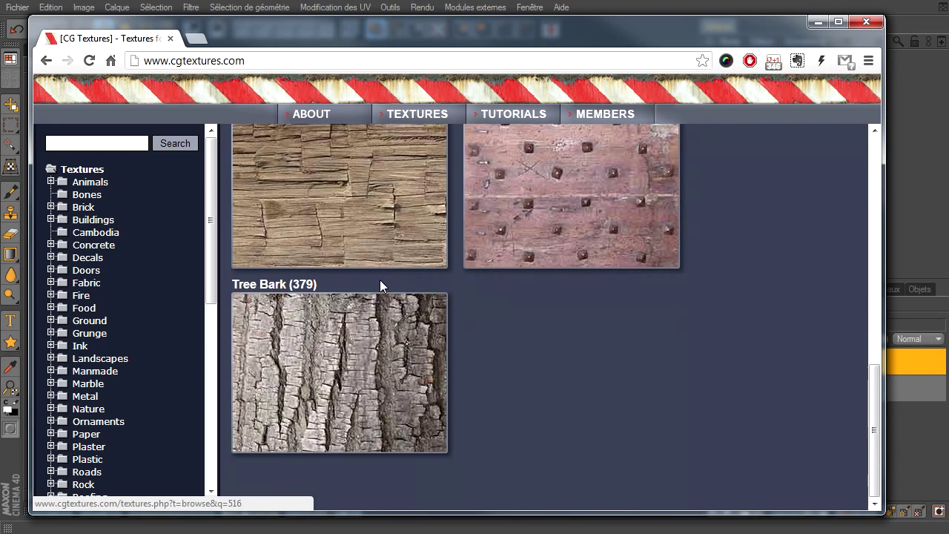
left_click(336, 344)
Step: Look through the Pine bark textures and inspect one pine bark's detail page
scroll(563, 315, "down", 3)
scroll(563, 315, "down", 2)
scroll(563, 313, "down", 1)
scroll(341, 215, "up", 1)
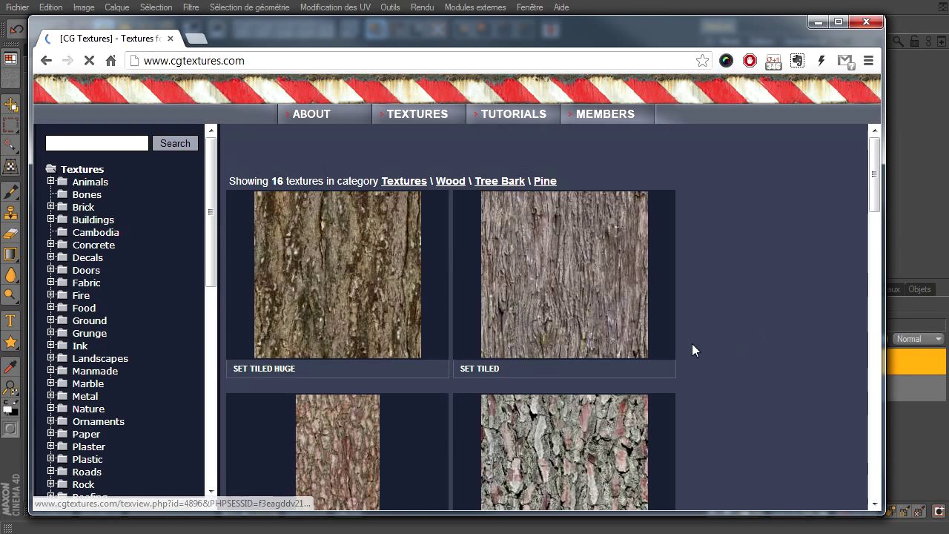
scroll(692, 344, "down", 3)
scroll(638, 333, "down", 3)
scroll(637, 332, "down", 3)
scroll(637, 332, "down", 3)
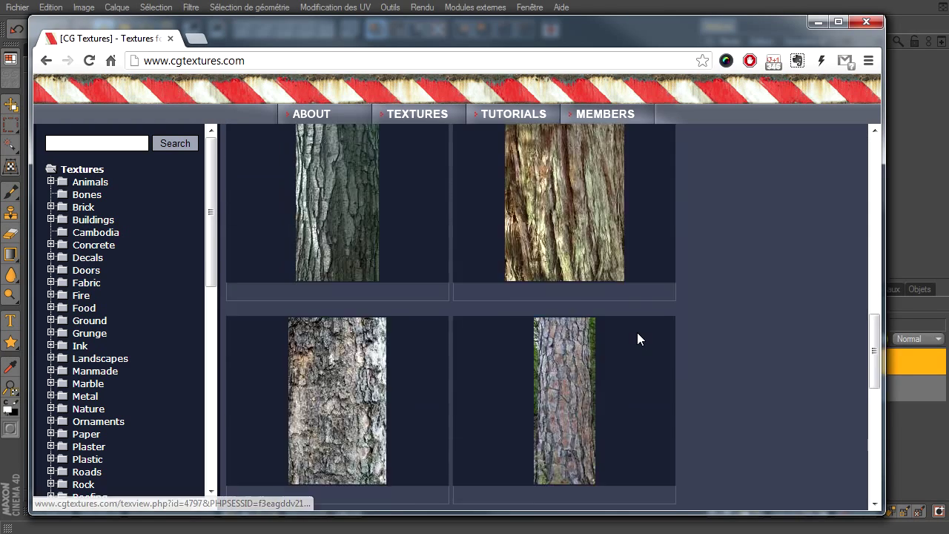
scroll(637, 332, "down", 3)
scroll(637, 332, "down", 2)
scroll(637, 332, "up", 3)
left_click(634, 328)
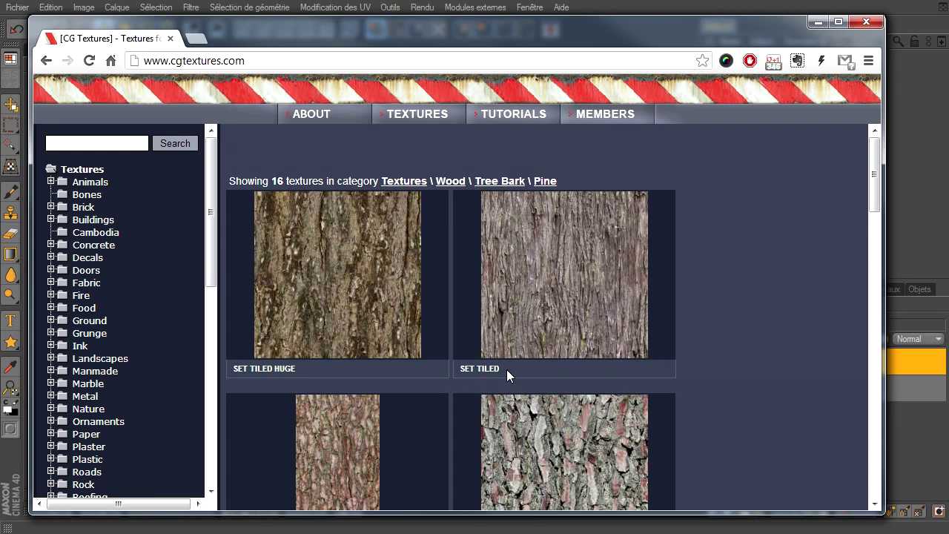
left_click(531, 293)
scroll(261, 399, "down", 1)
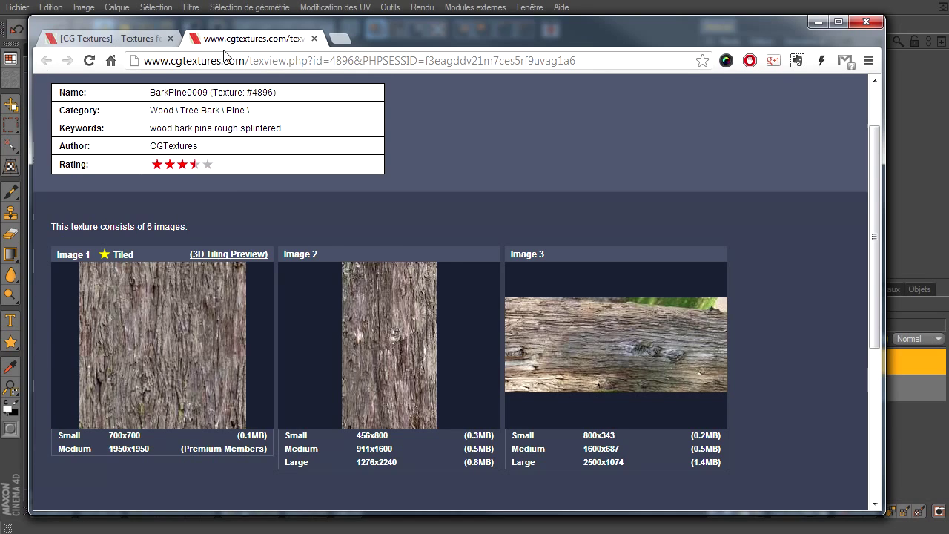
left_click(315, 38)
Step: Switch to the Deciduous bark textures and inspect the dark BarkDecidious0194 detail page
scroll(413, 394, "down", 1)
scroll(414, 394, "down", 2)
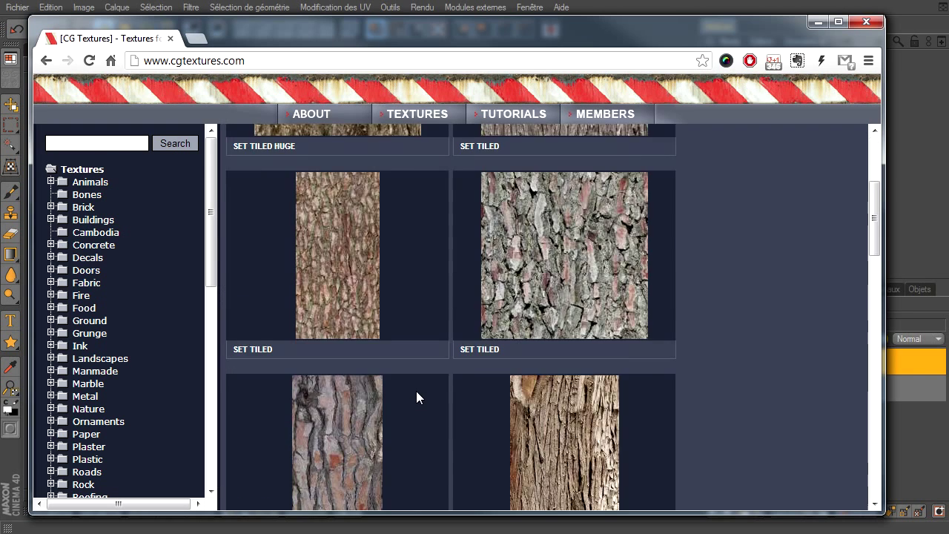
scroll(416, 391, "up", 3)
left_click(46, 60)
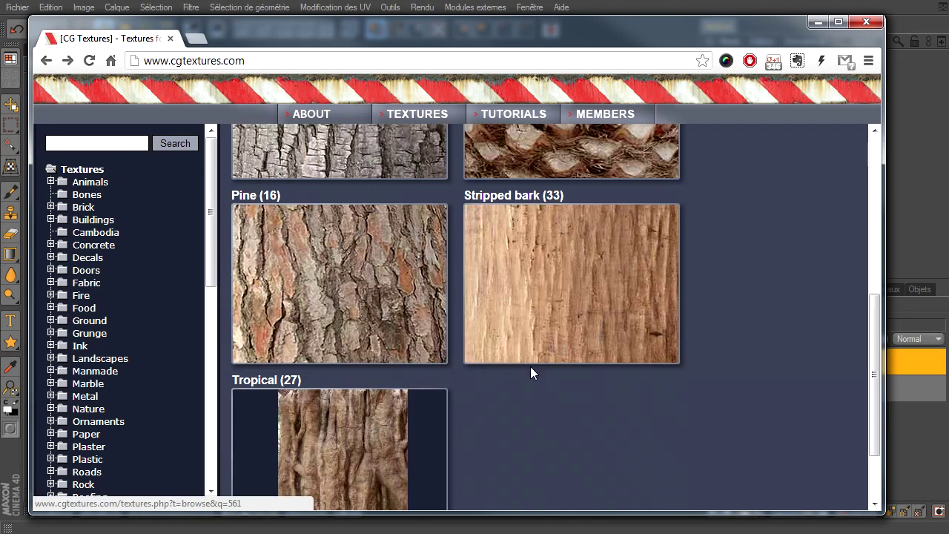
scroll(543, 326, "up", 2)
left_click(323, 379)
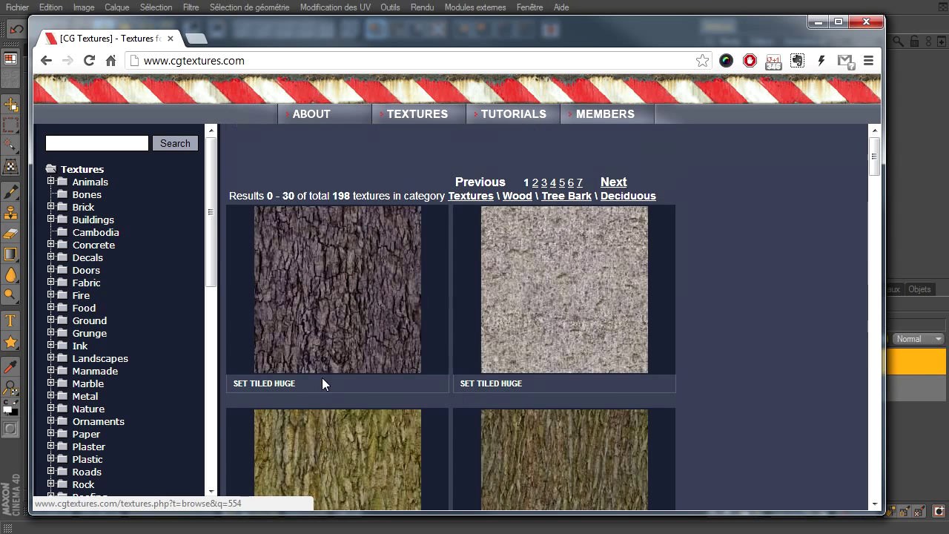
scroll(434, 297, "down", 1)
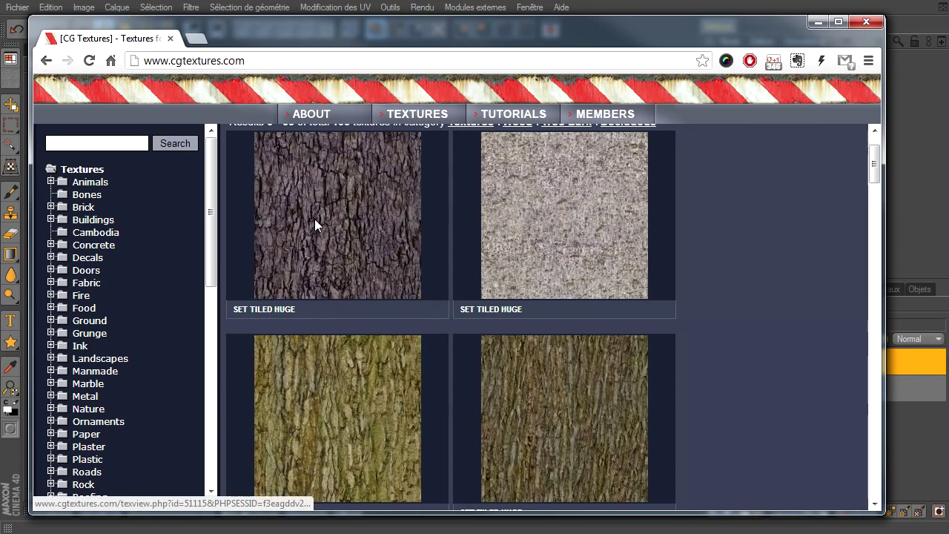
scroll(315, 222, "up", 1)
left_click(305, 265)
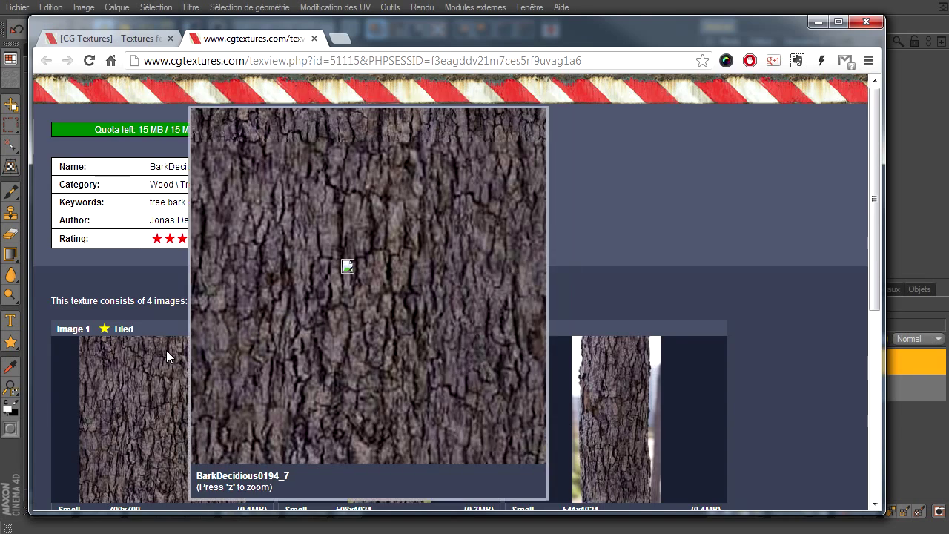
scroll(166, 356, "down", 2)
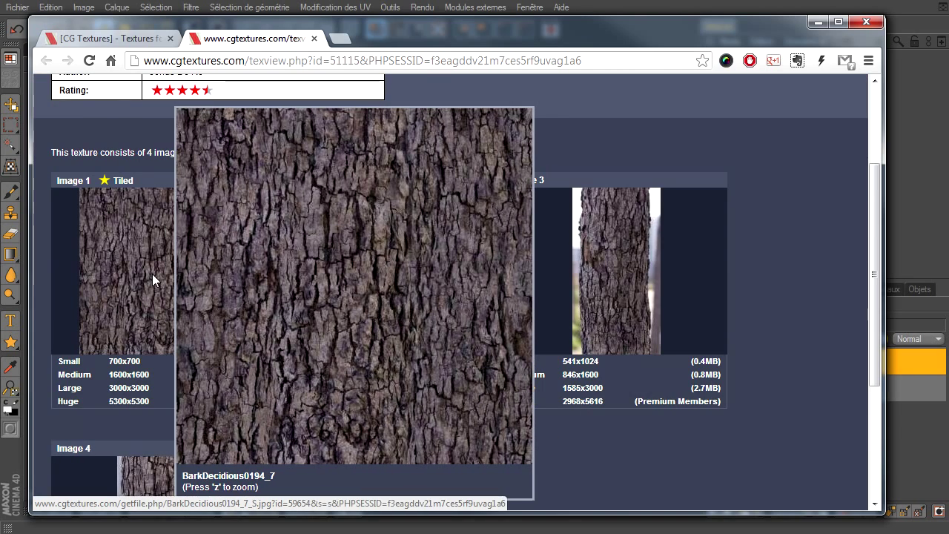
left_click(314, 38)
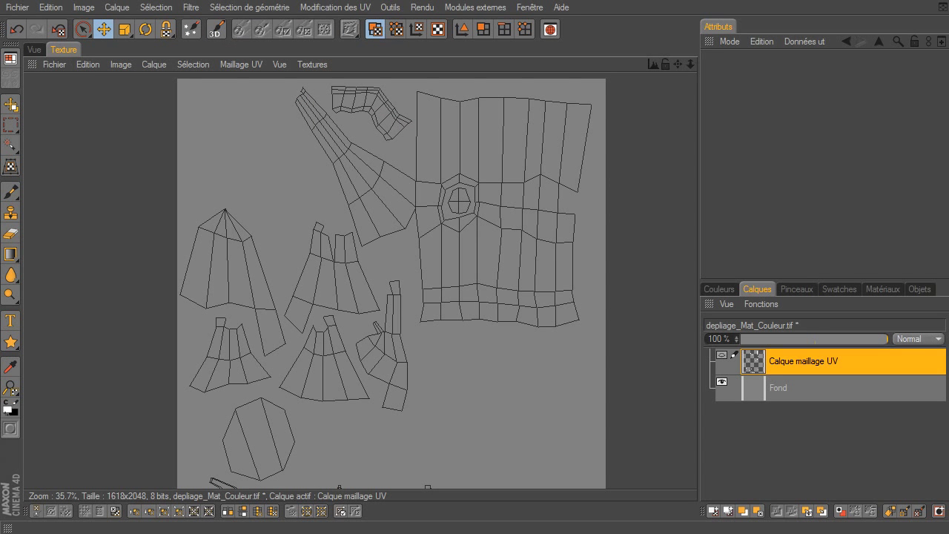
key("alt+Tab")
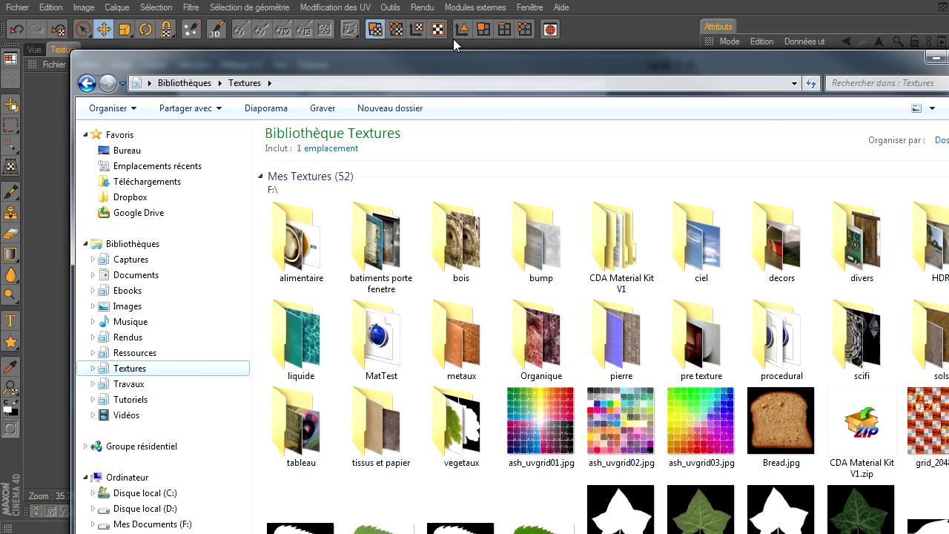
double_click(411, 219)
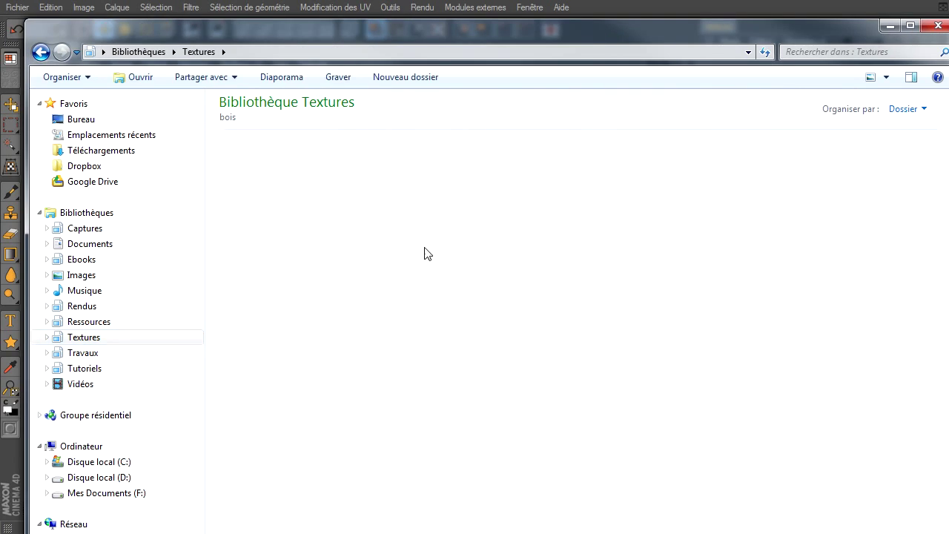
left_click(903, 461)
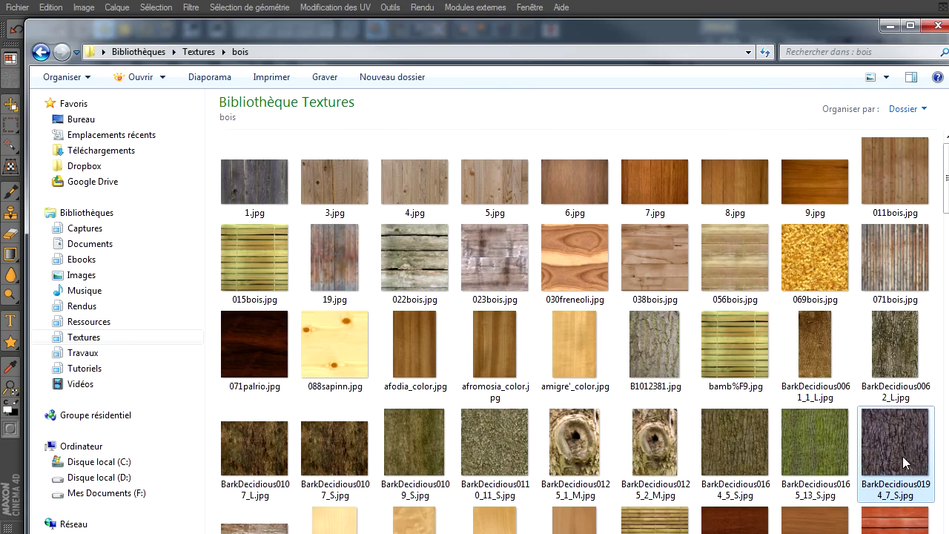
double_click(890, 451)
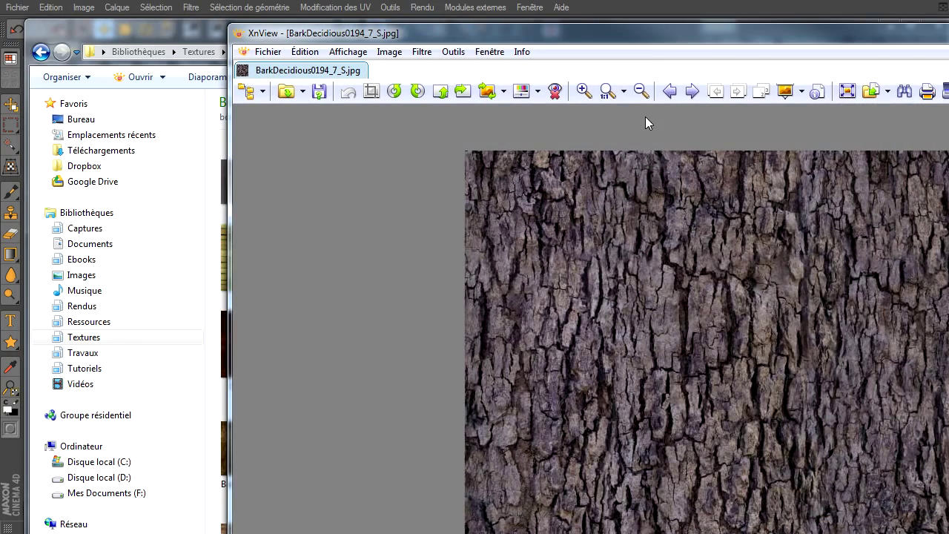
double_click(676, 42)
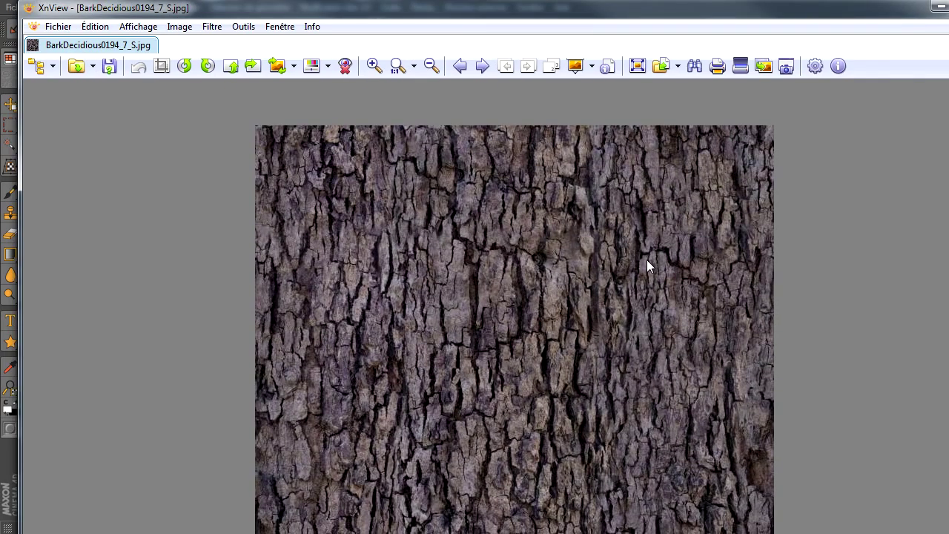
key("Escape")
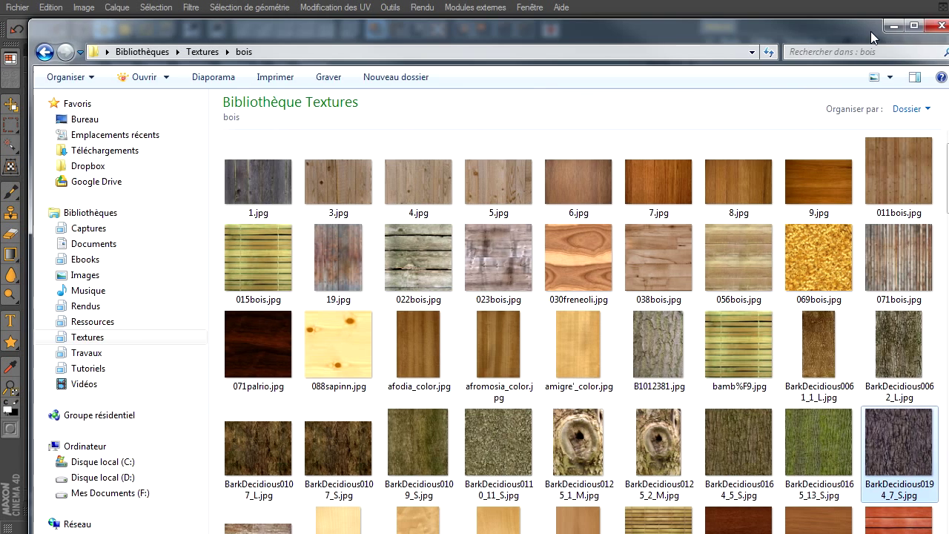
left_click(901, 6)
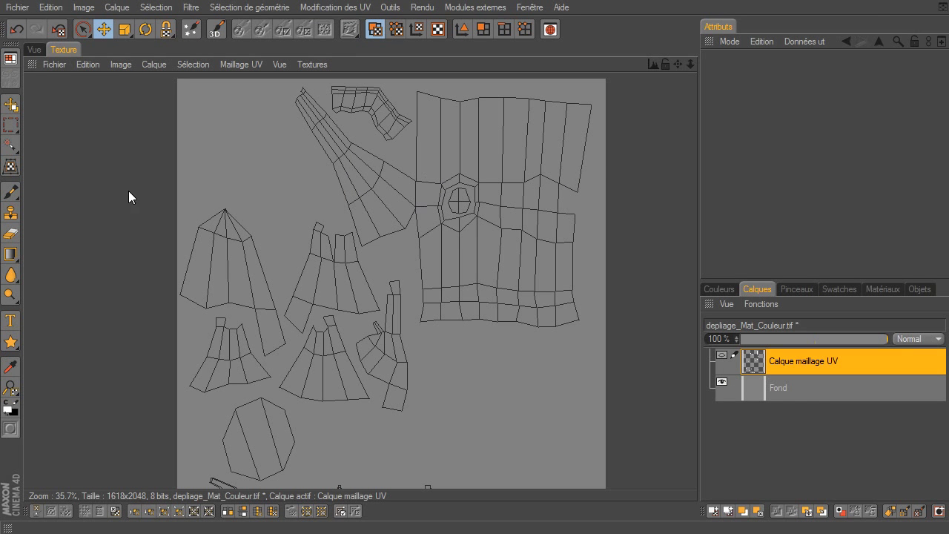
Step: Open BarkDecidious0194_7_S.jpg as a texture, then switch to depliage_Mat_Couleur.tif and back to the bark
left_click(62, 68)
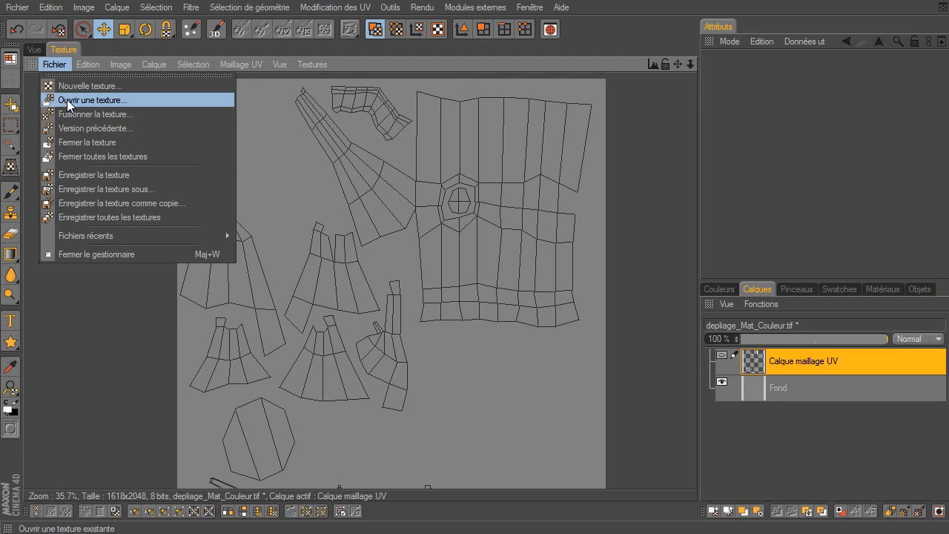
left_click(67, 100)
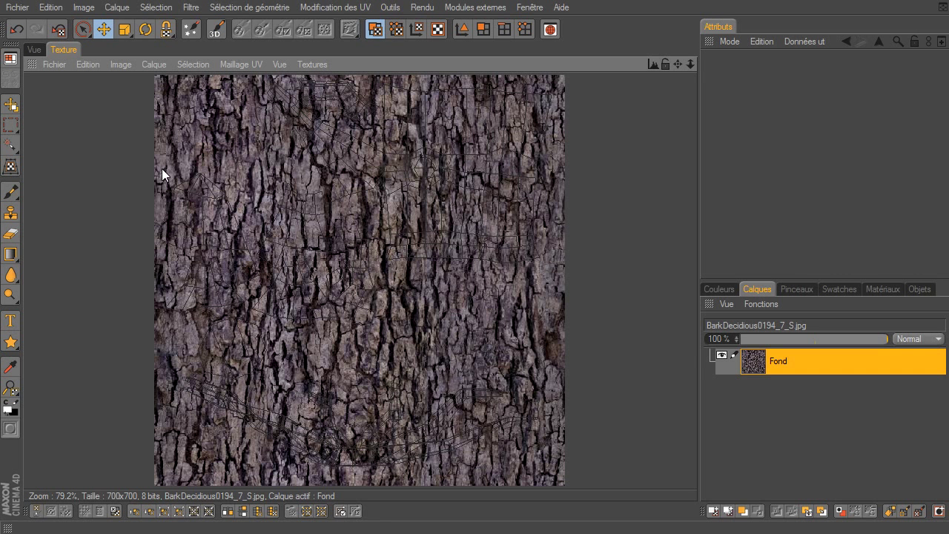
left_click(317, 65)
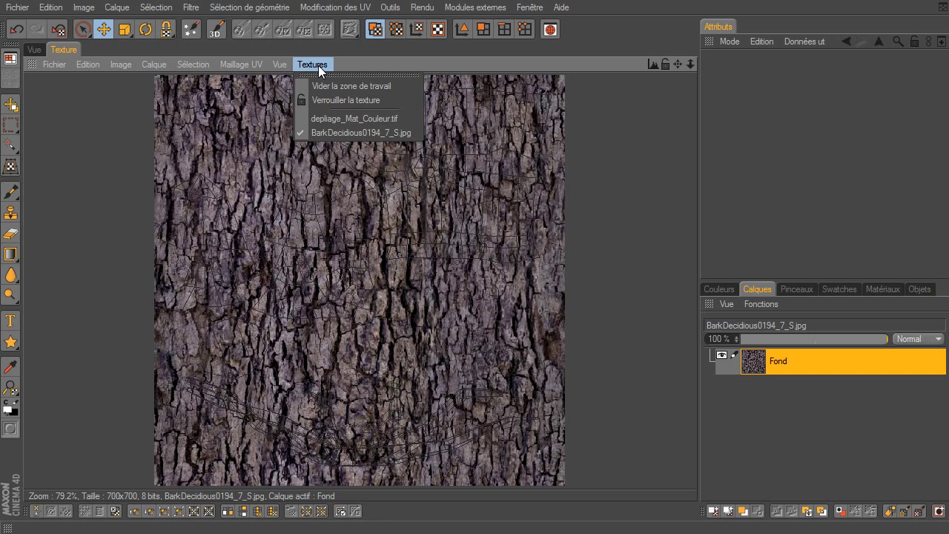
left_click(358, 119)
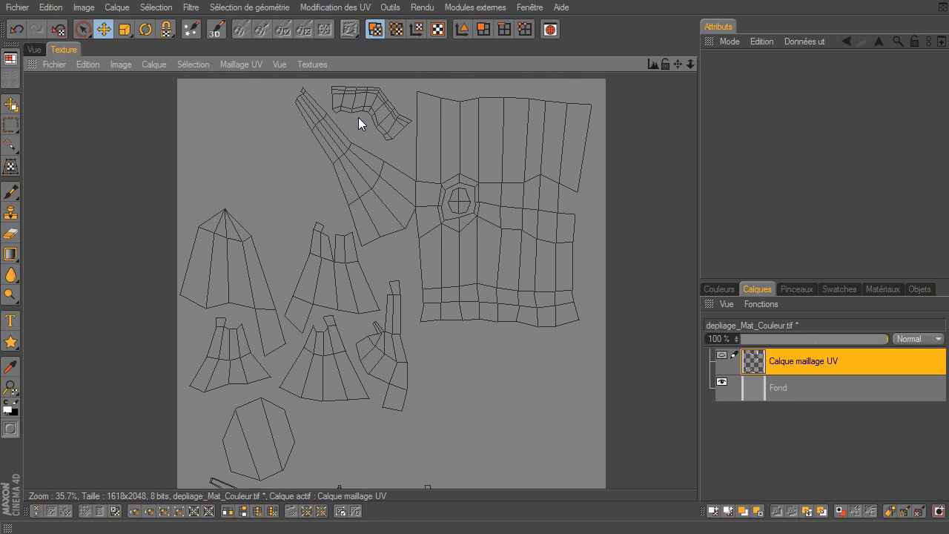
left_click(320, 66)
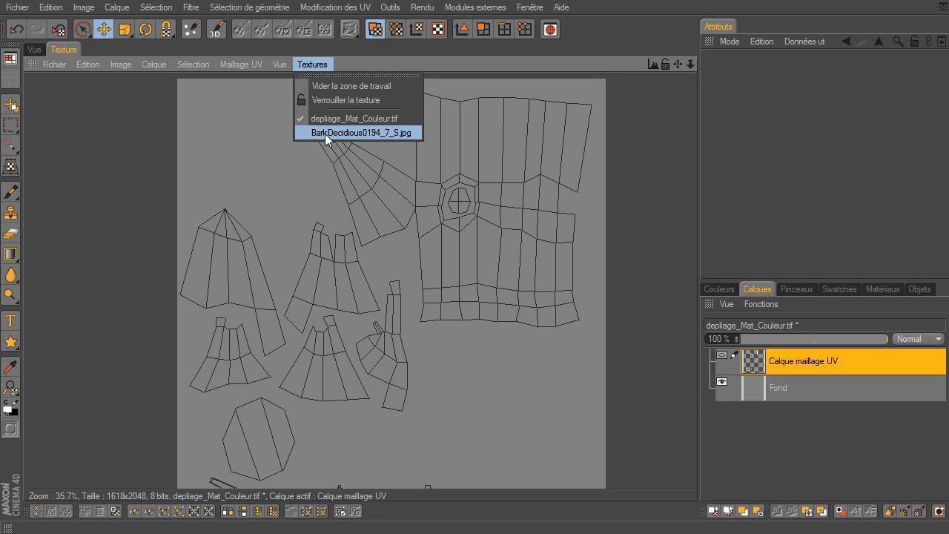
left_click(347, 133)
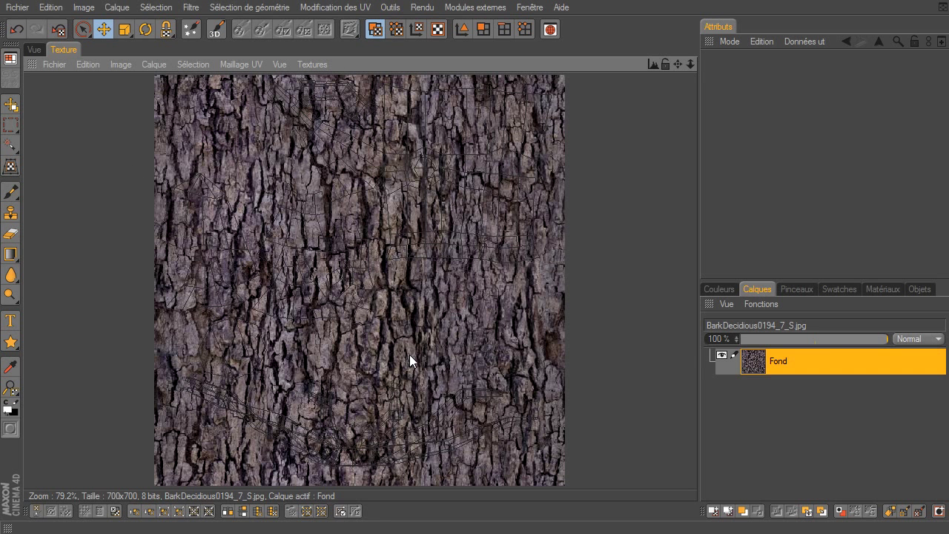
Step: Set a Clone tool source on the bark, then switch to depliage_Mat_Couleur.tif and dismiss the hidden-layers warning
left_click(10, 216)
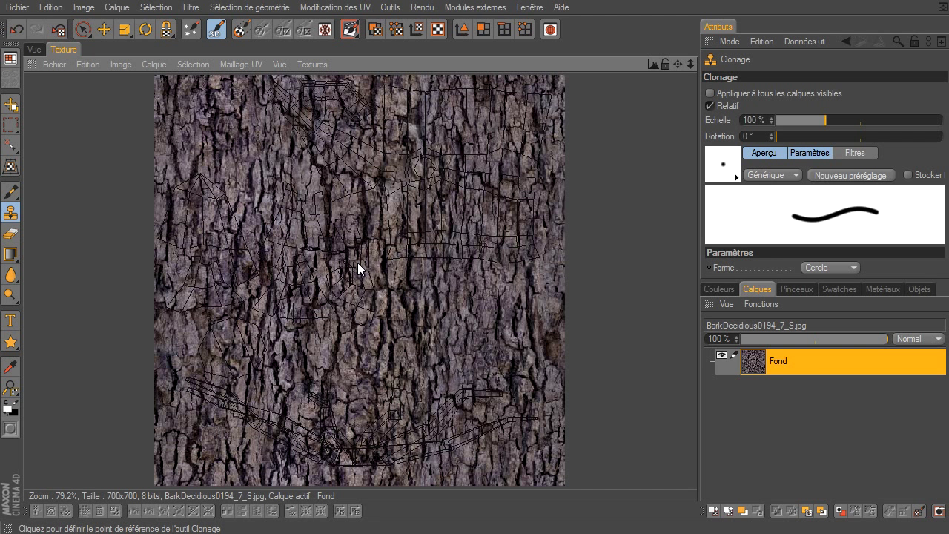
left_click(357, 263, "ctrl")
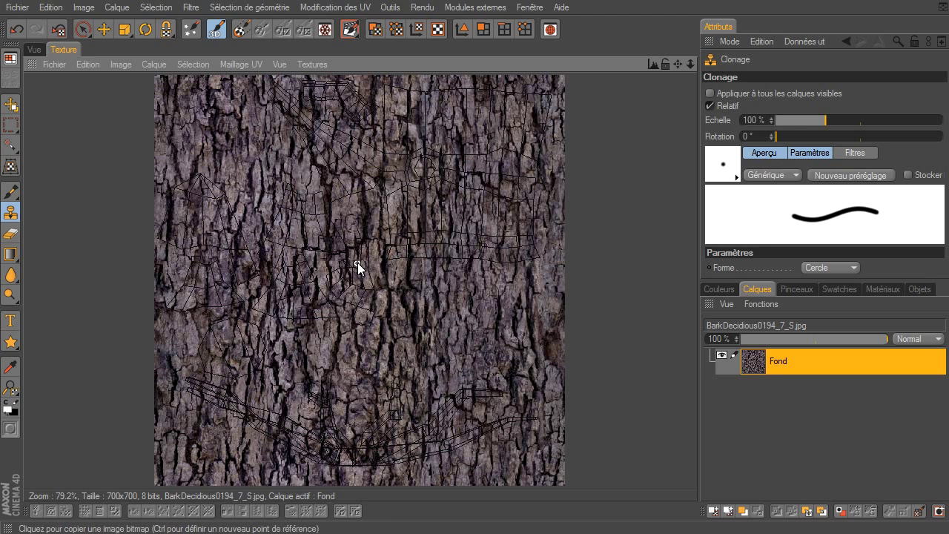
left_click(324, 67)
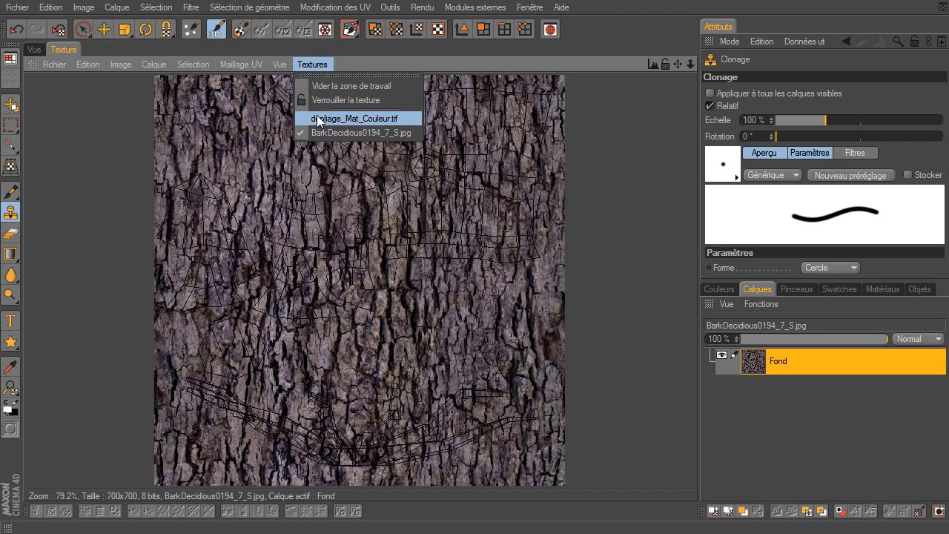
left_click(316, 119)
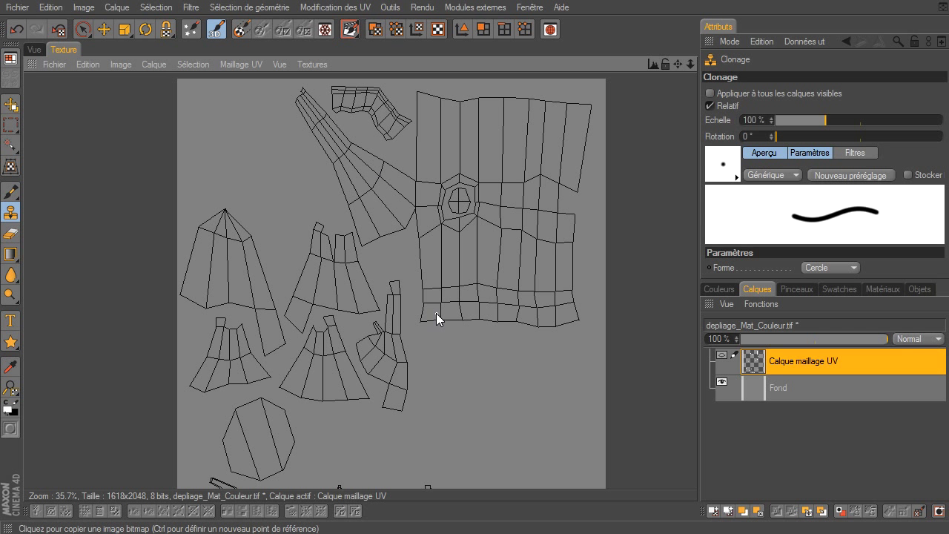
left_click(443, 434)
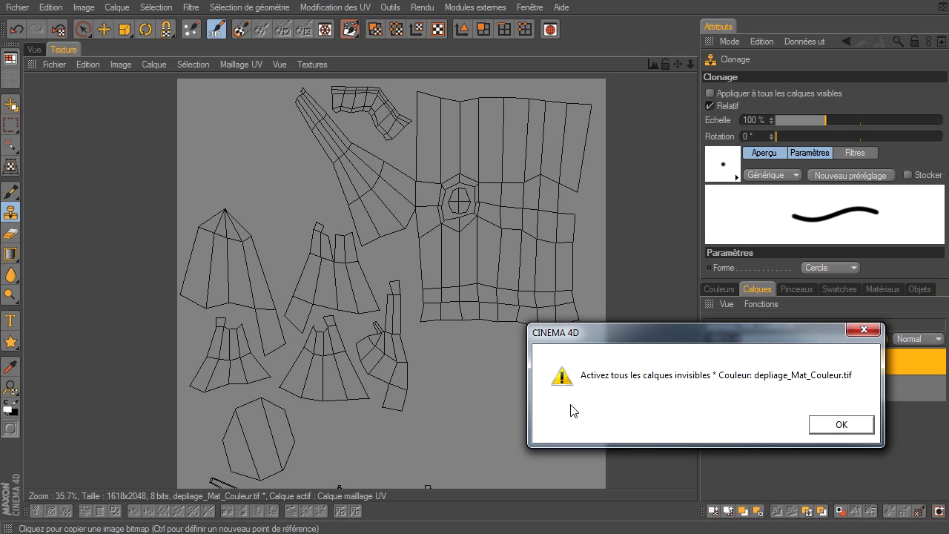
left_click(824, 426)
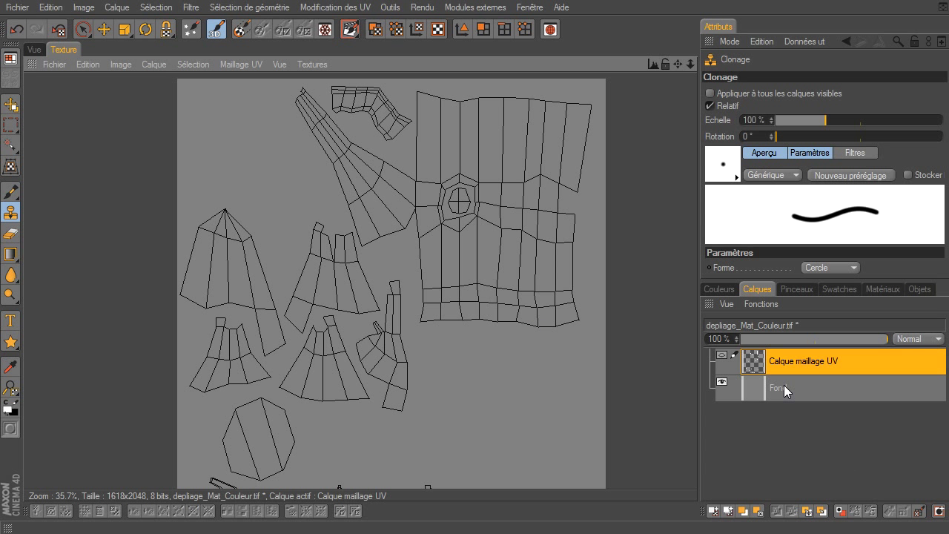
Step: Add a new empty layer above Fond, undoing a test clone stroke
left_click(784, 390)
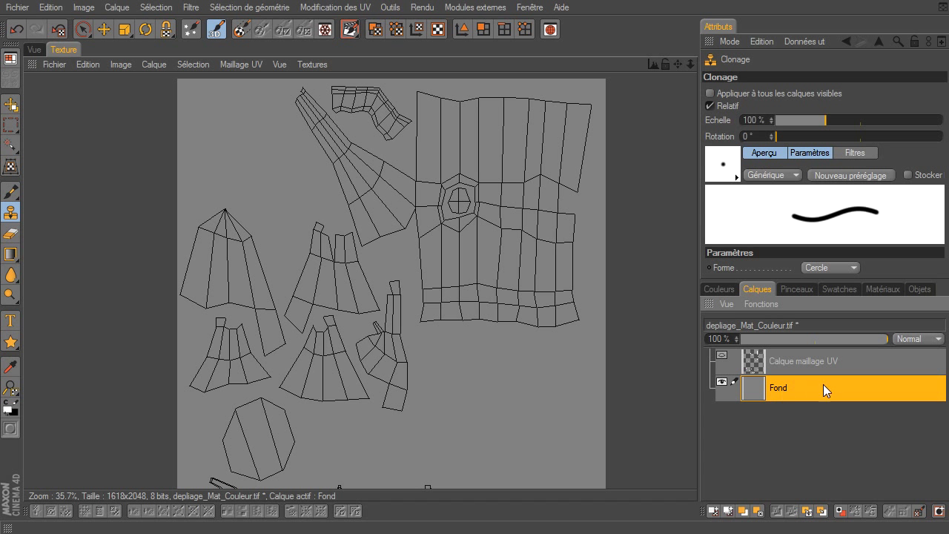
left_click(713, 512)
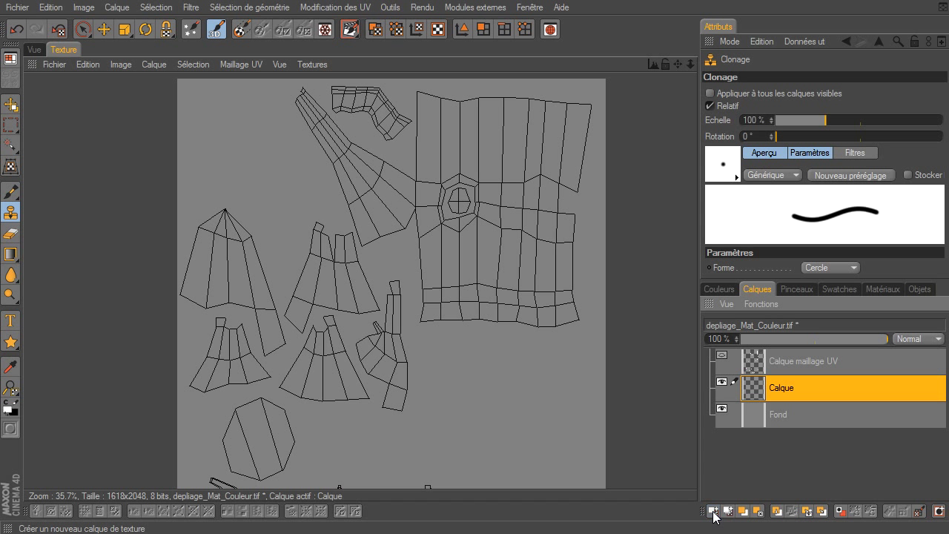
mouse_move(468, 396)
left_mouse_down()
mouse_move(464, 440)
mouse_move(478, 421)
left_mouse_up()
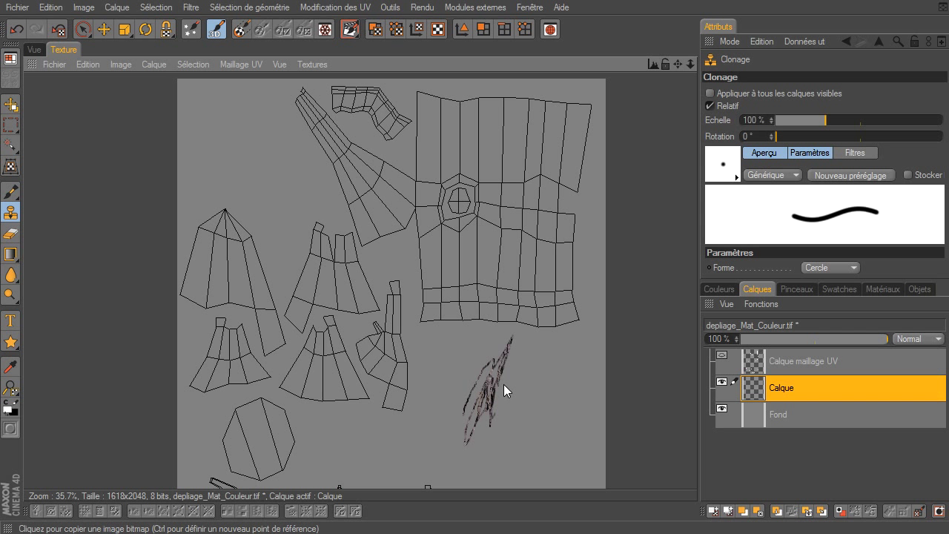
key("ctrl")
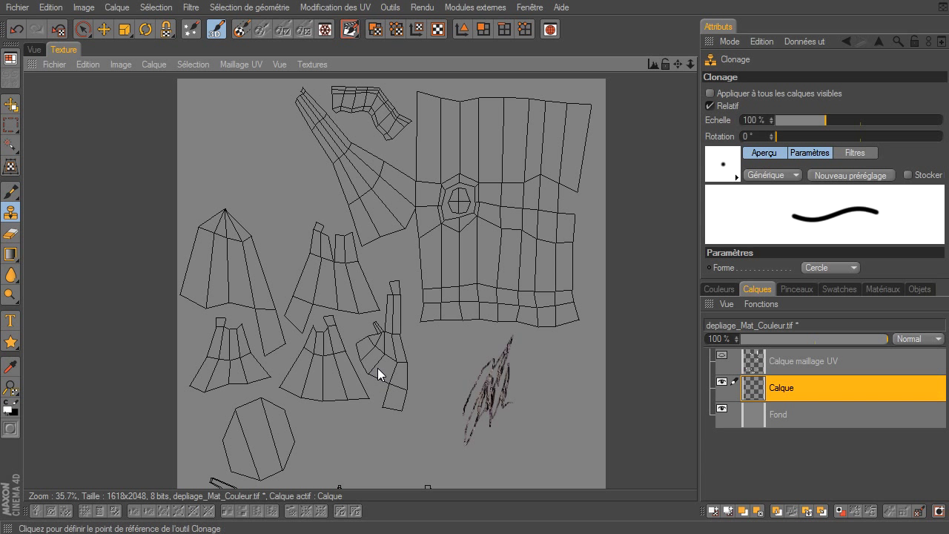
key("ctrl+z")
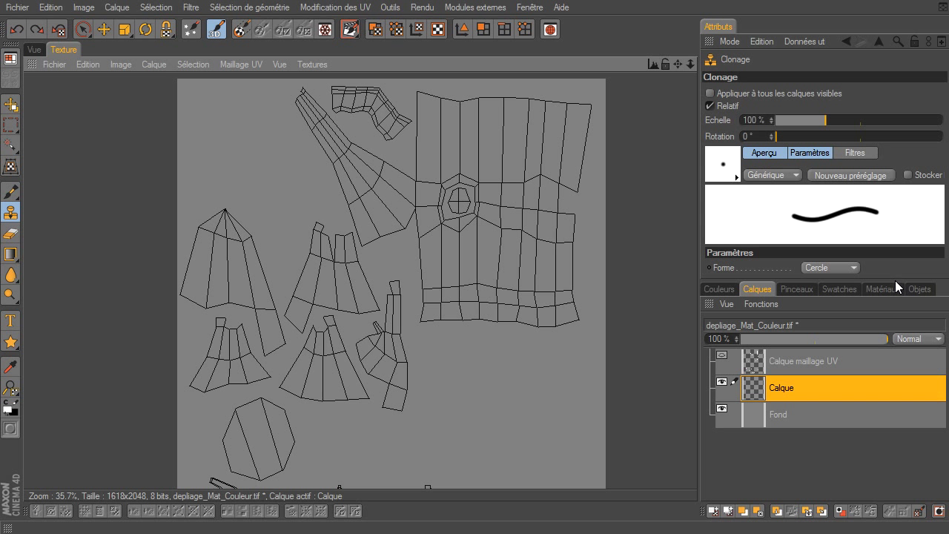
Step: Enlarge the clone brush to Taille 261 and test it below the UV islands
left_click_drag(895, 281, 894, 327)
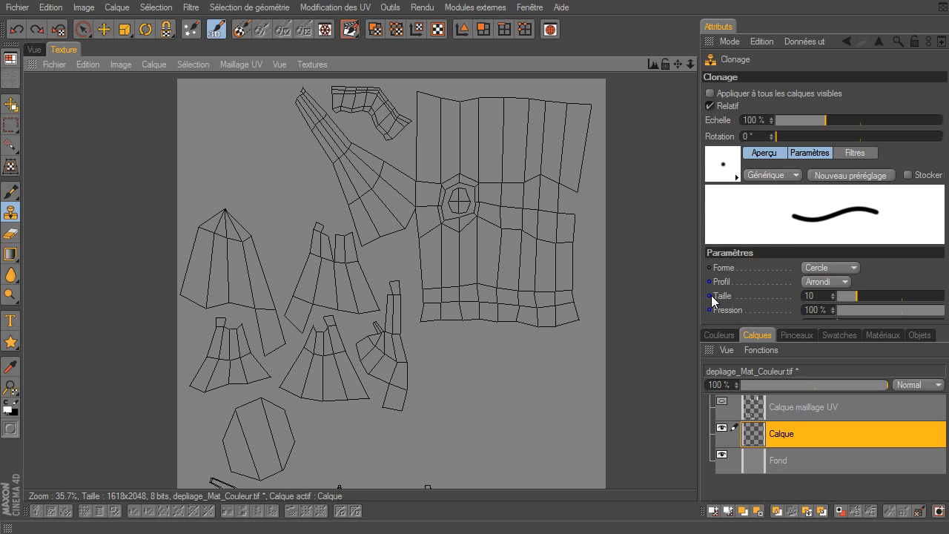
left_click_drag(860, 298, 943, 297)
mouse_move(478, 415)
left_mouse_down()
mouse_move(520, 400)
mouse_move(495, 427)
mouse_move(494, 415)
left_mouse_up()
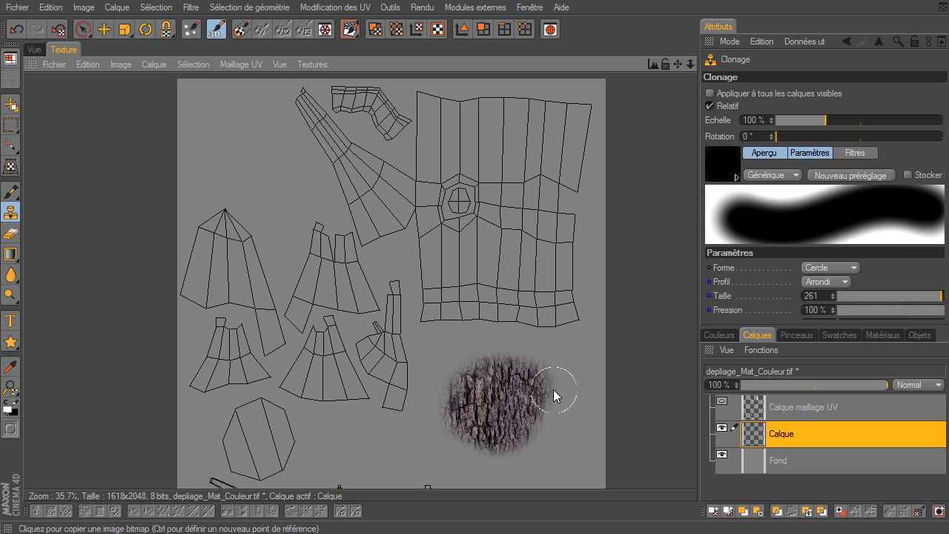
key("ctrl+z")
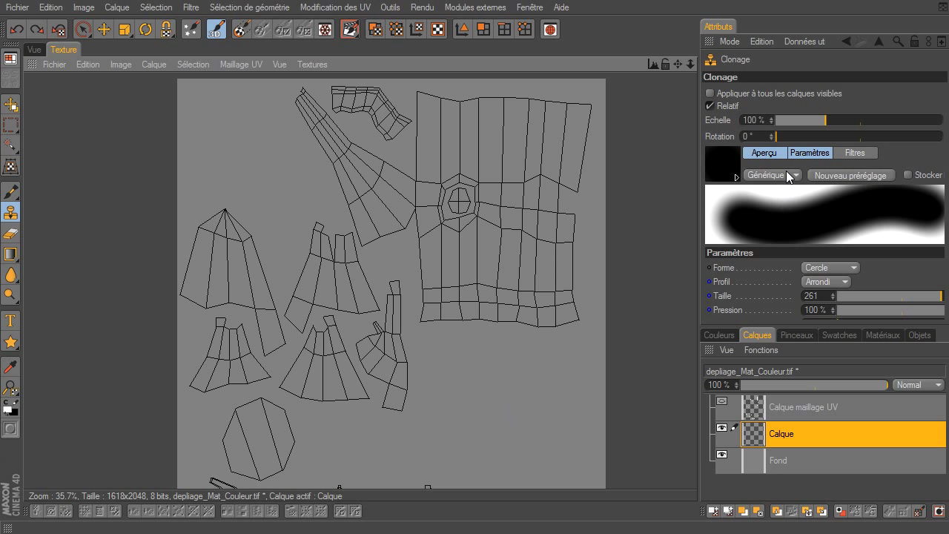
Step: Try clone scales of 18 %, 903 % and 20 %, undoing each test bark stroke
left_click_drag(440, 449, 456, 367)
left_click_drag(824, 119, 790, 116)
left_click(526, 455)
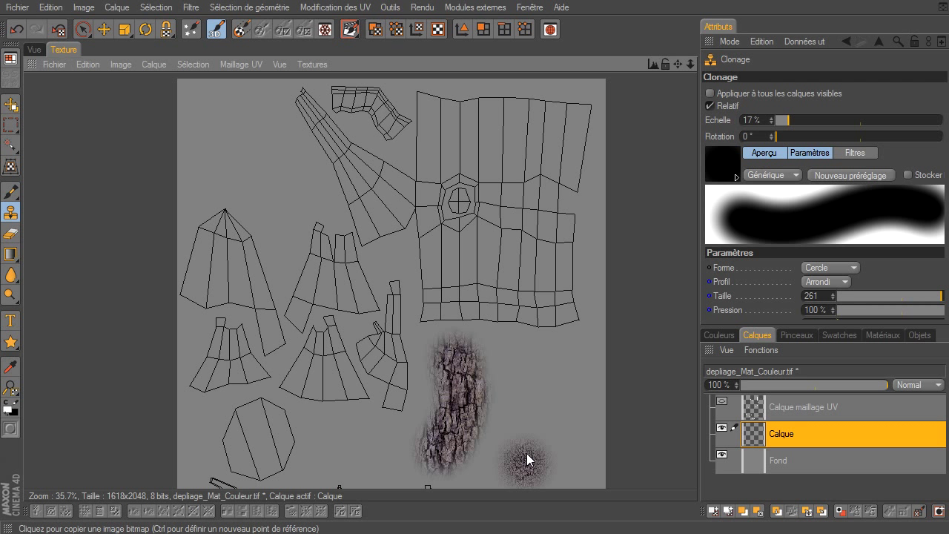
left_click_drag(788, 120, 936, 119)
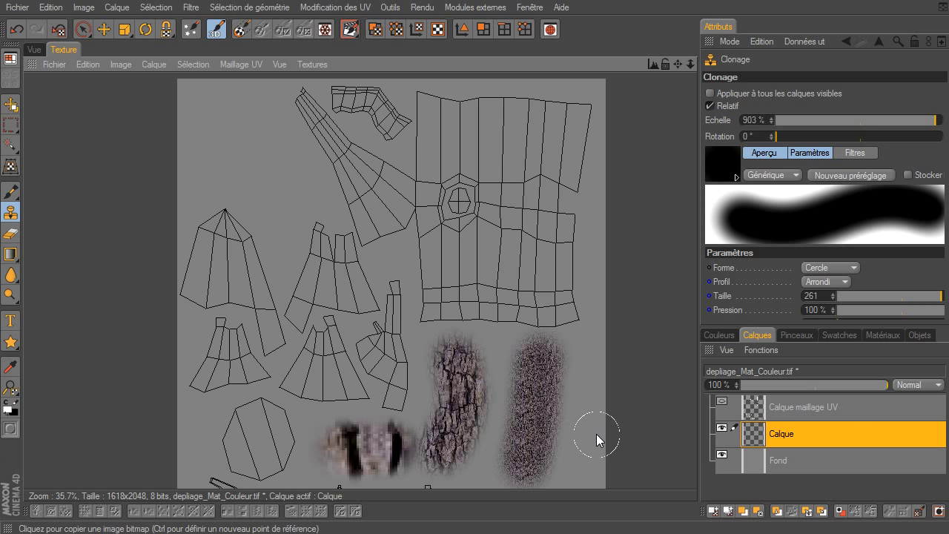
key("ctrl+z")
key("ctrl+z")
key("ctrl+z")
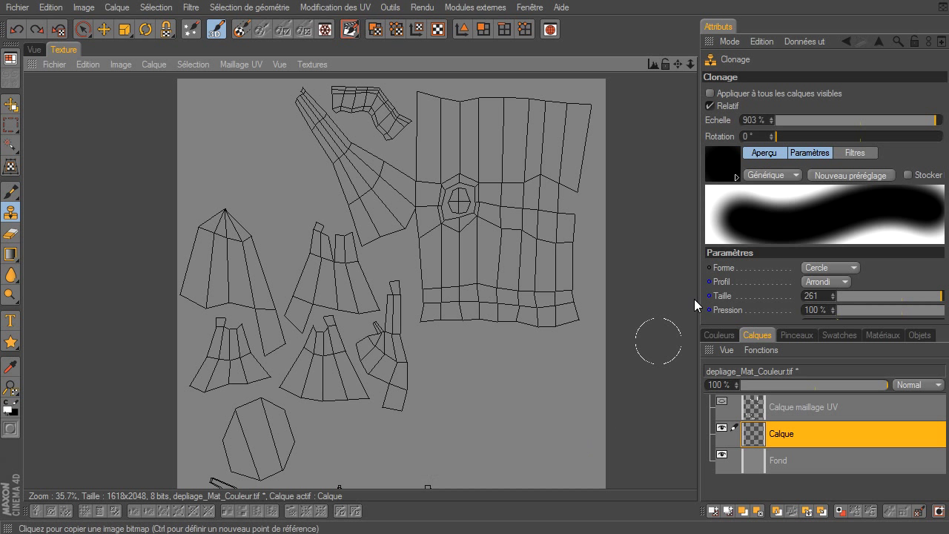
left_click_drag(799, 120, 788, 128)
left_click_drag(472, 395, 530, 387)
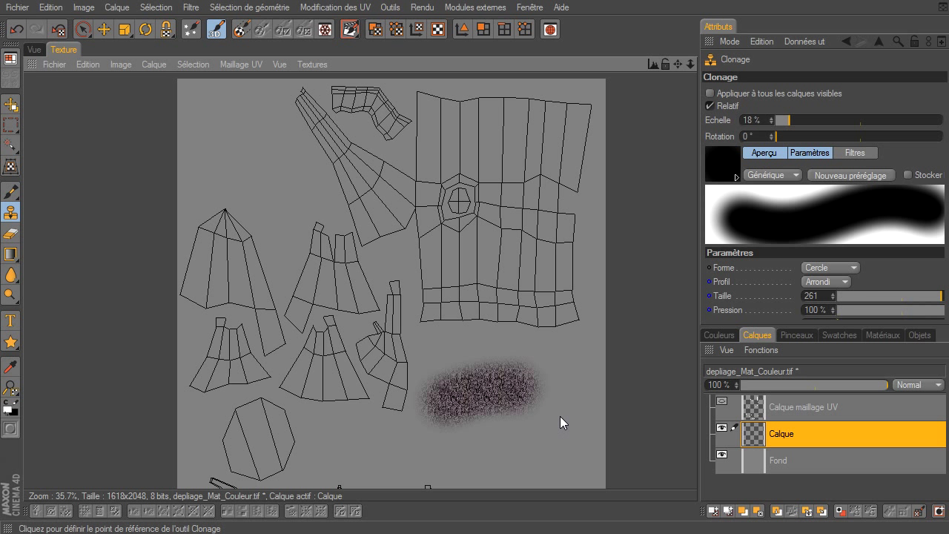
key("ctrl+z")
left_click_drag(788, 123, 791, 121)
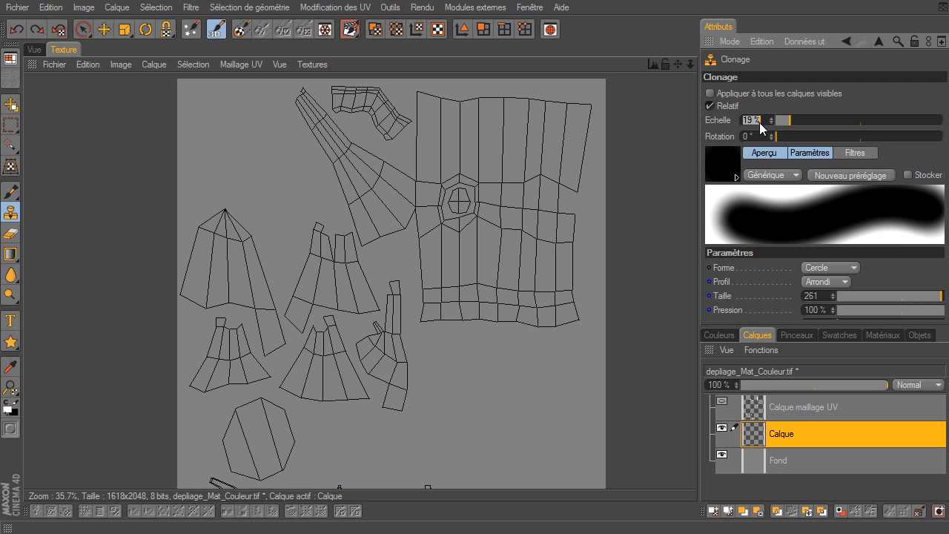
type("20")
key("Return")
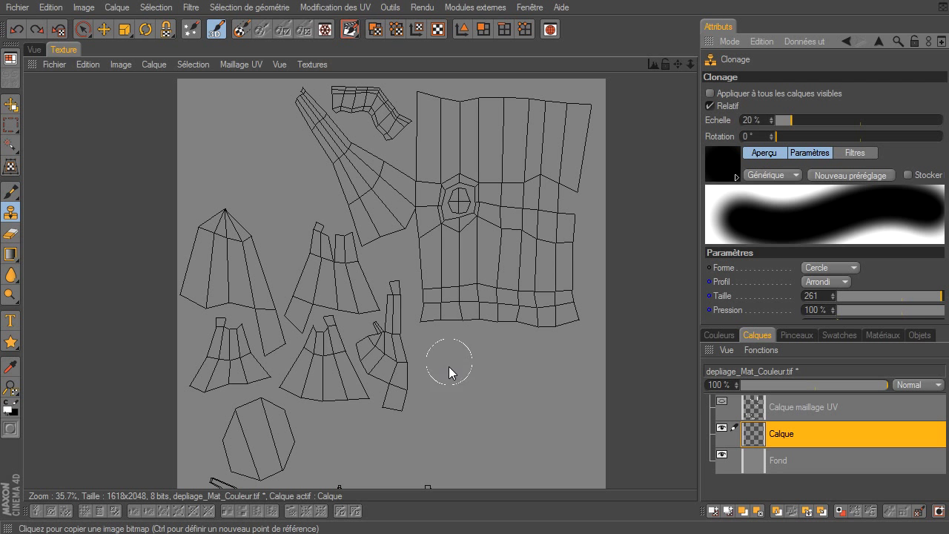
left_click_drag(448, 366, 556, 377)
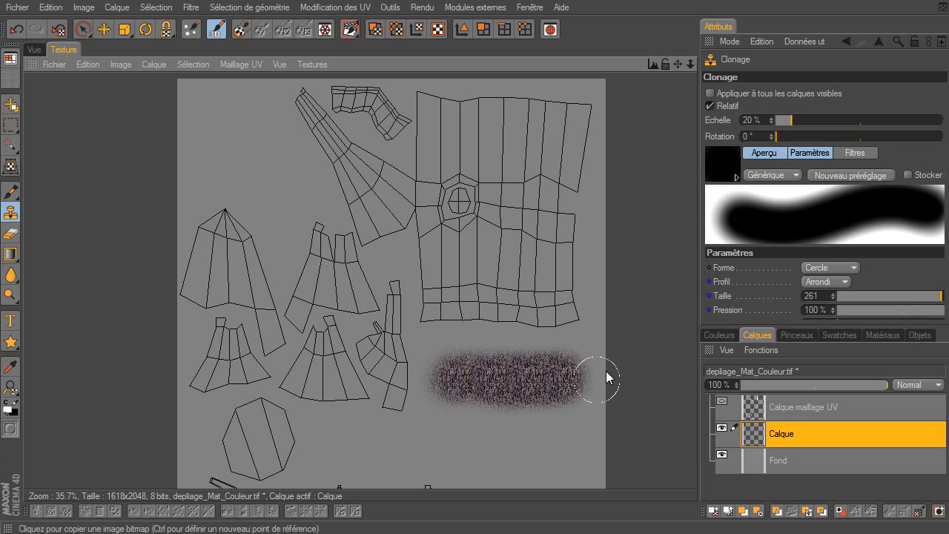
key("ctrl+z")
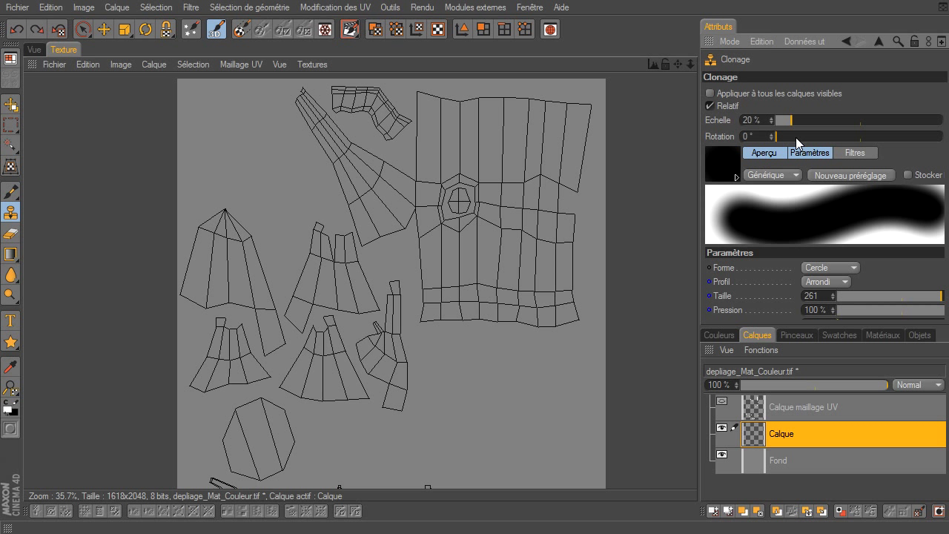
Step: At 96 % scale, paint a vertical bark strip and a 96°-rotated patch, then undo them
left_click_drag(811, 121, 824, 120)
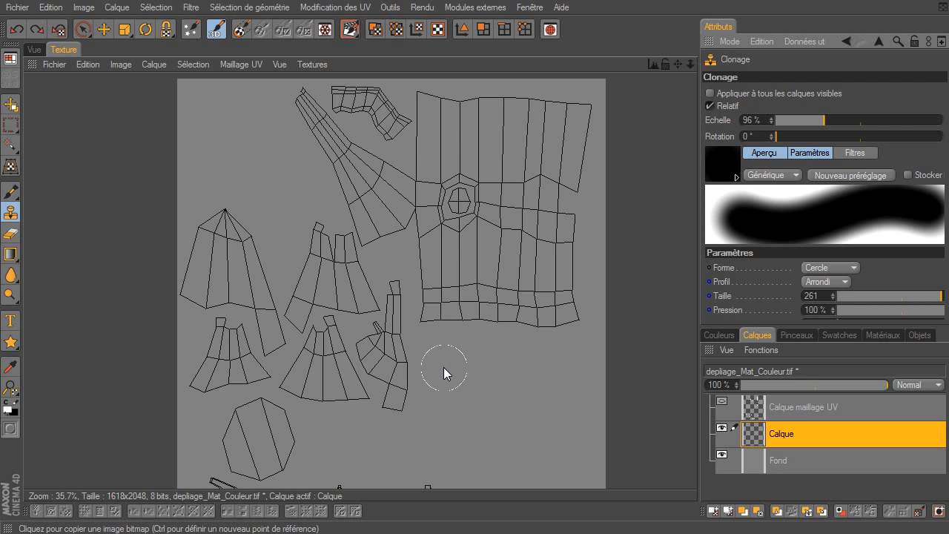
left_click_drag(444, 367, 449, 393)
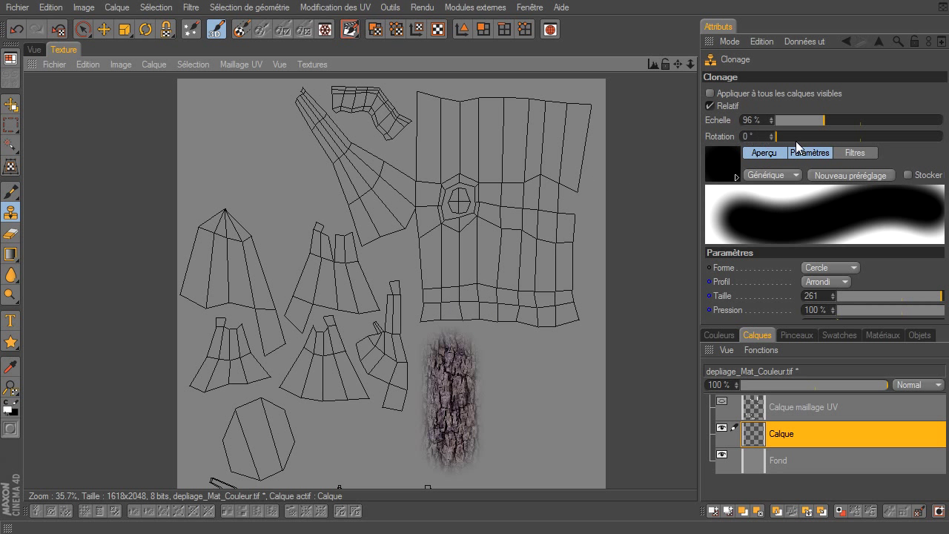
left_click_drag(788, 136, 821, 137)
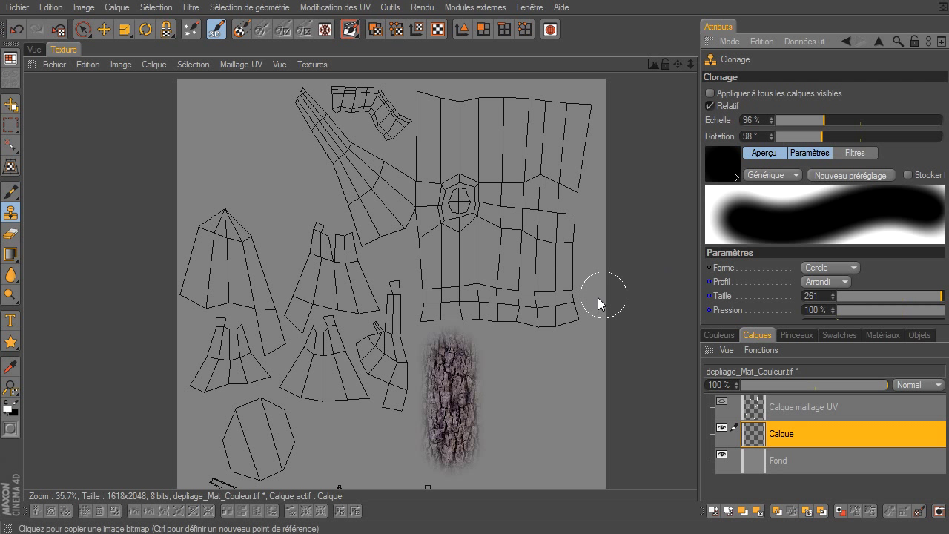
left_click_drag(501, 359, 520, 385)
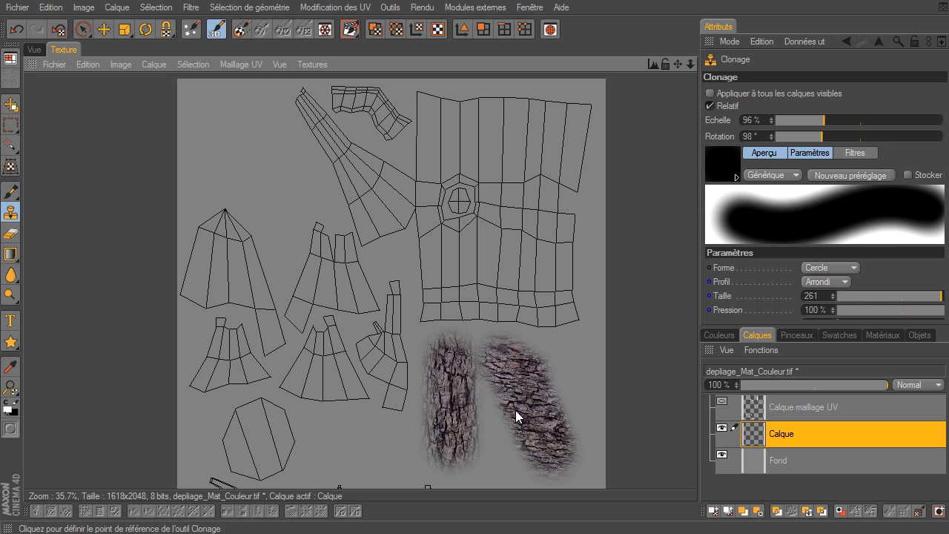
key("ctrl+z")
key("ctrl+z")
left_click_drag(814, 136, 766, 136)
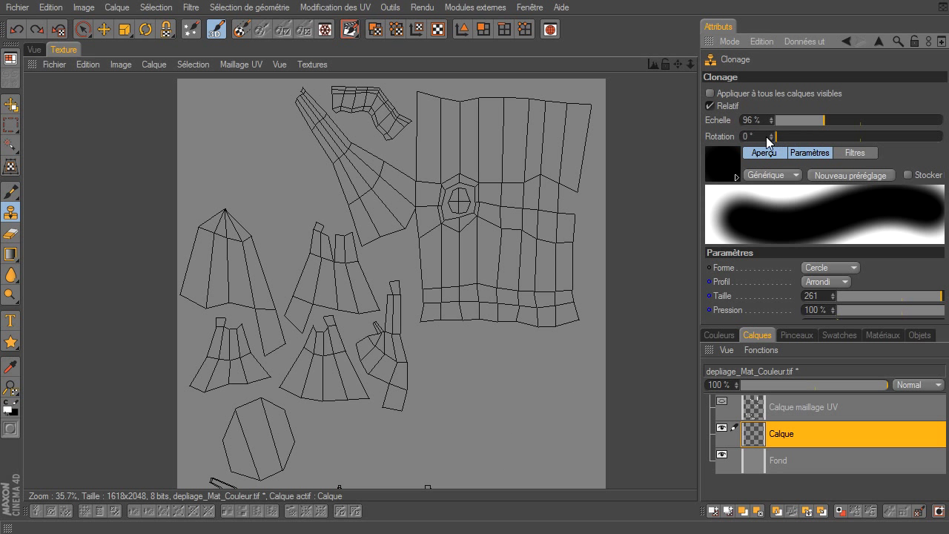
left_click_drag(456, 347, 445, 360)
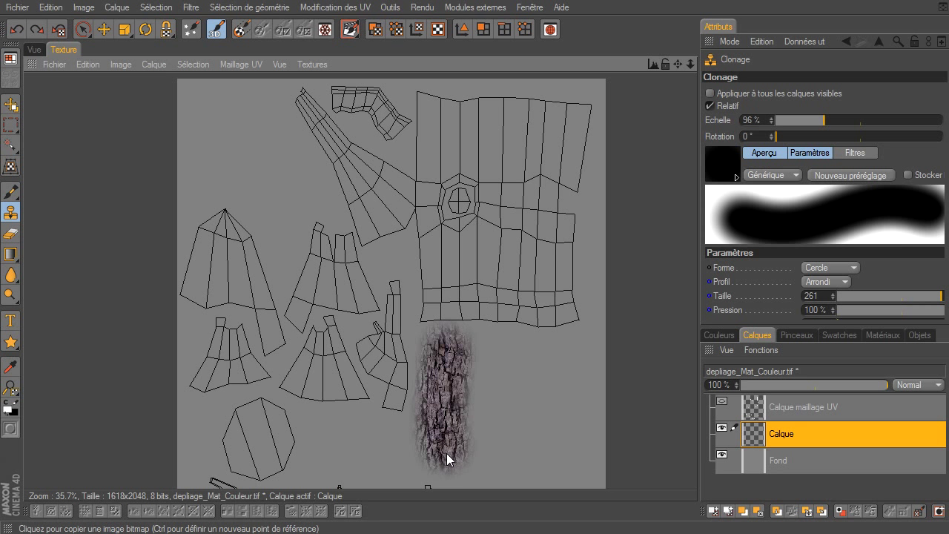
left_click_drag(446, 454, 446, 455)
left_click_drag(792, 139, 821, 138)
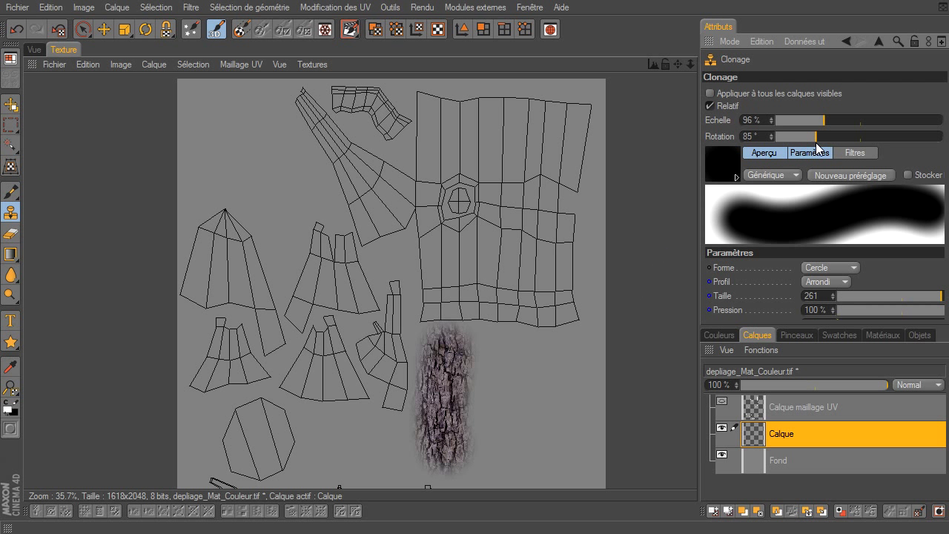
left_click_drag(510, 355, 511, 399)
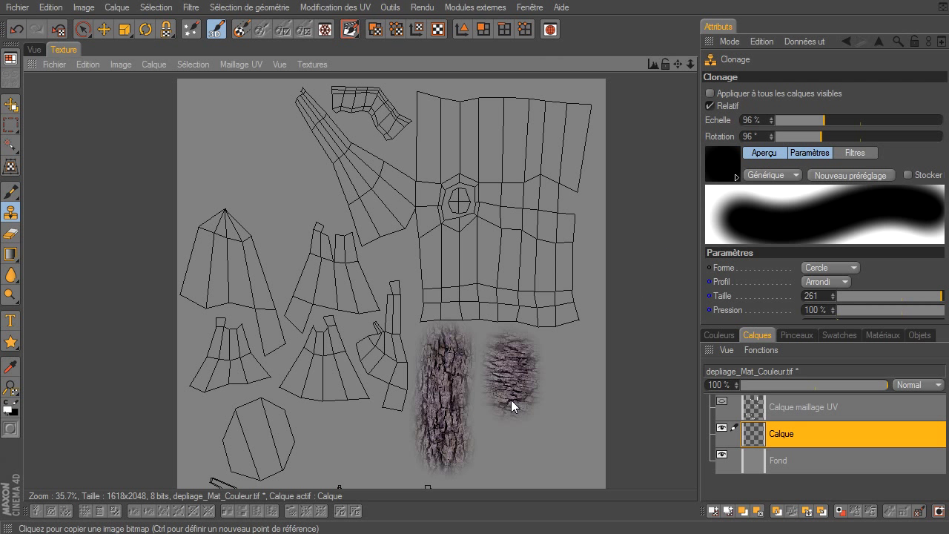
left_click_drag(539, 366, 560, 456)
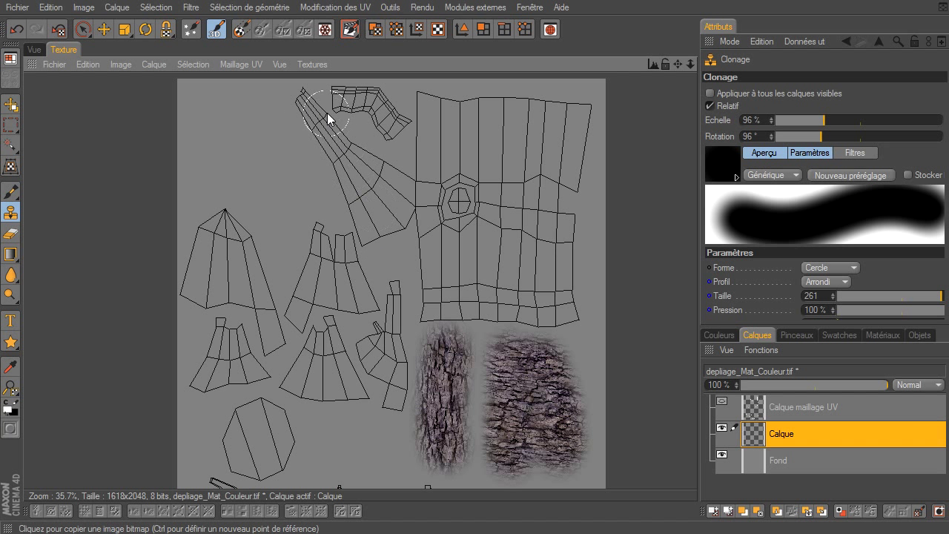
key("ctrl+z")
key("ctrl+z")
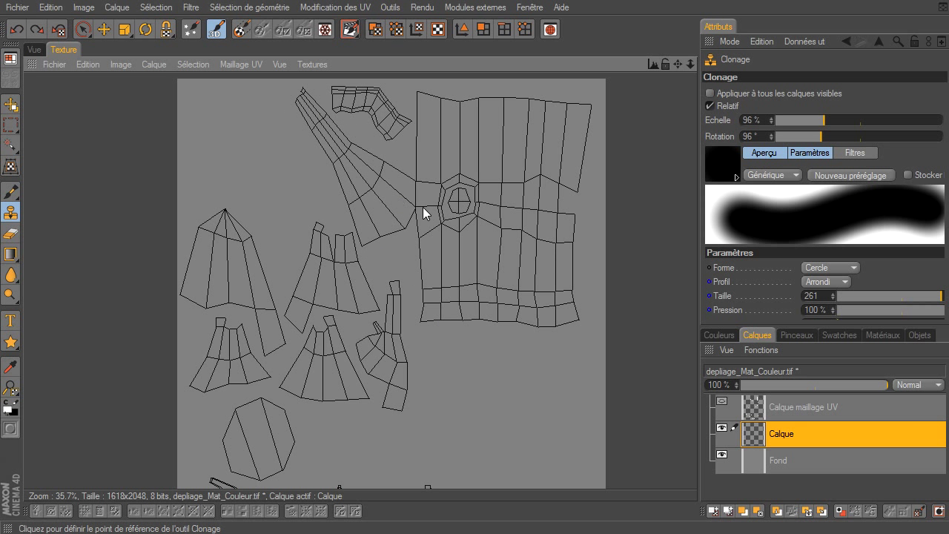
Step: At 20 % scale and 0° rotation, clone bark over the whole trunk island and its knot
left_click(764, 120)
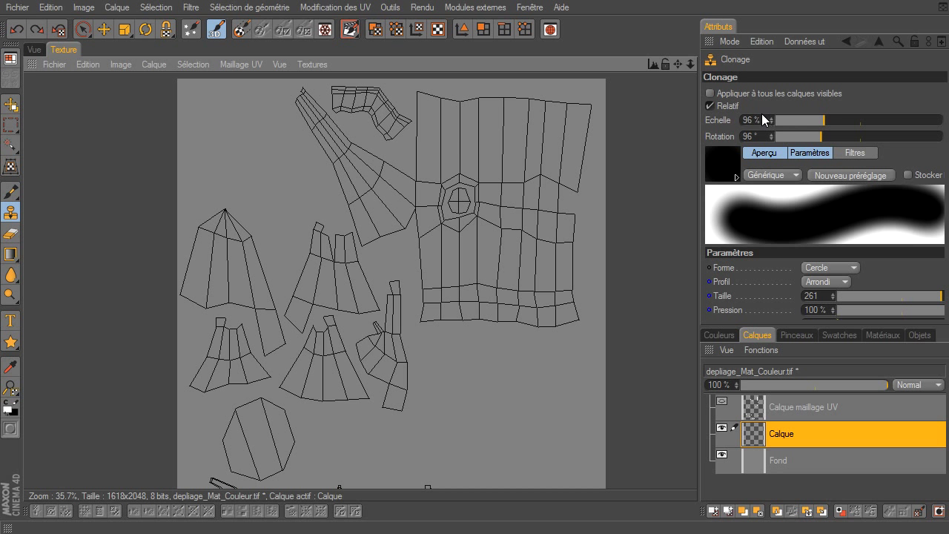
type("20")
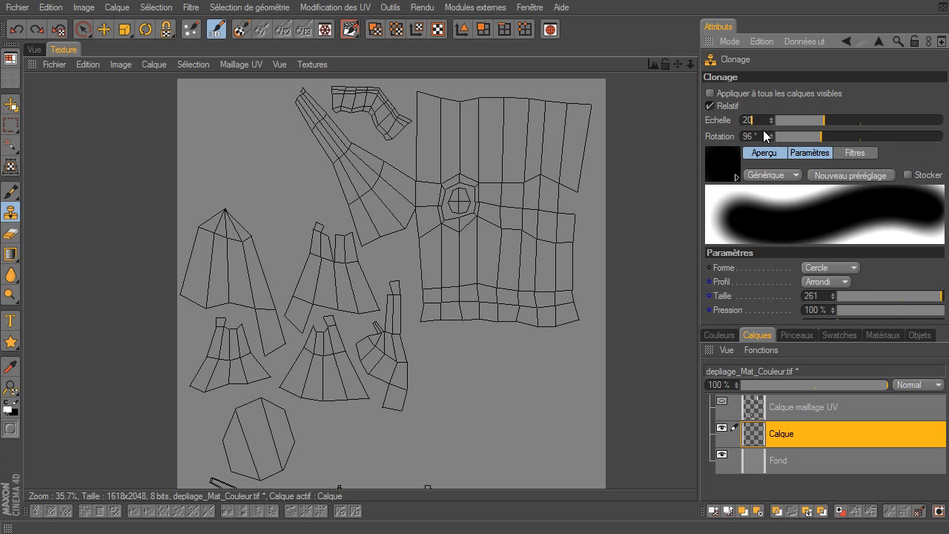
left_click(761, 138)
type("0")
key("Return")
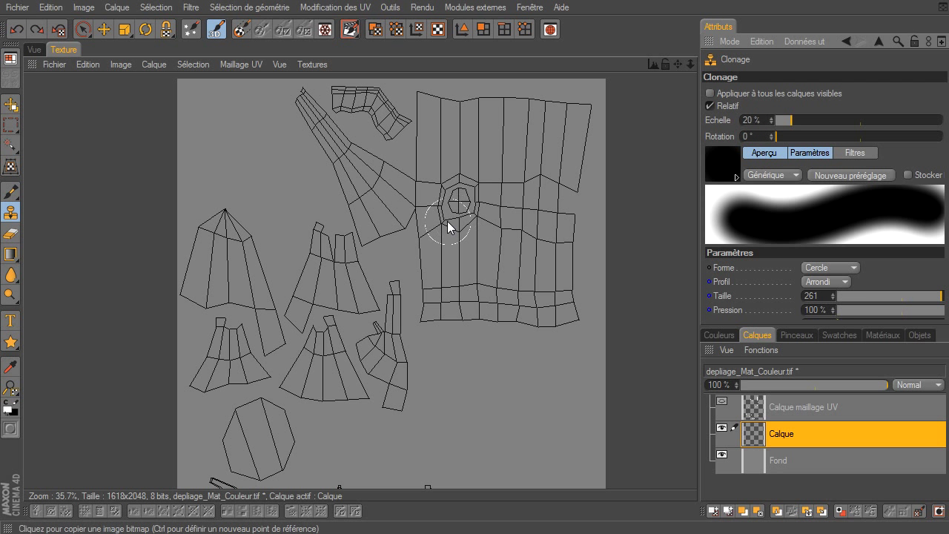
scroll(447, 222, "up", 3)
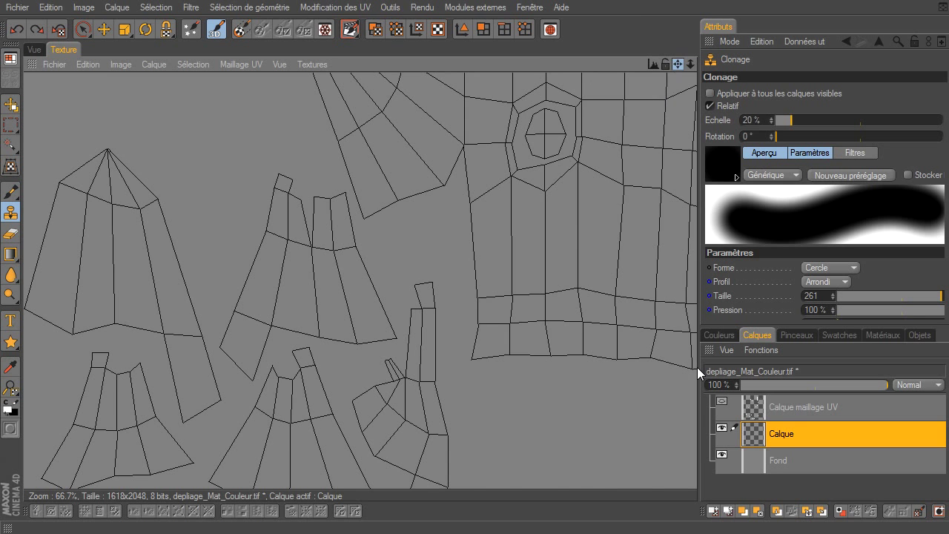
middle_click_drag(697, 367, 595, 533)
left_click(379, 148)
mouse_move(374, 152)
left_mouse_down()
mouse_move(393, 443)
mouse_move(458, 411)
mouse_move(482, 373)
mouse_move(502, 298)
mouse_move(443, 265)
mouse_move(467, 168)
mouse_move(561, 153)
mouse_move(667, 178)
mouse_move(659, 255)
mouse_move(588, 280)
mouse_move(500, 236)
mouse_move(546, 231)
mouse_move(547, 370)
mouse_move(614, 337)
mouse_move(627, 398)
mouse_move(522, 411)
mouse_move(504, 452)
left_mouse_up()
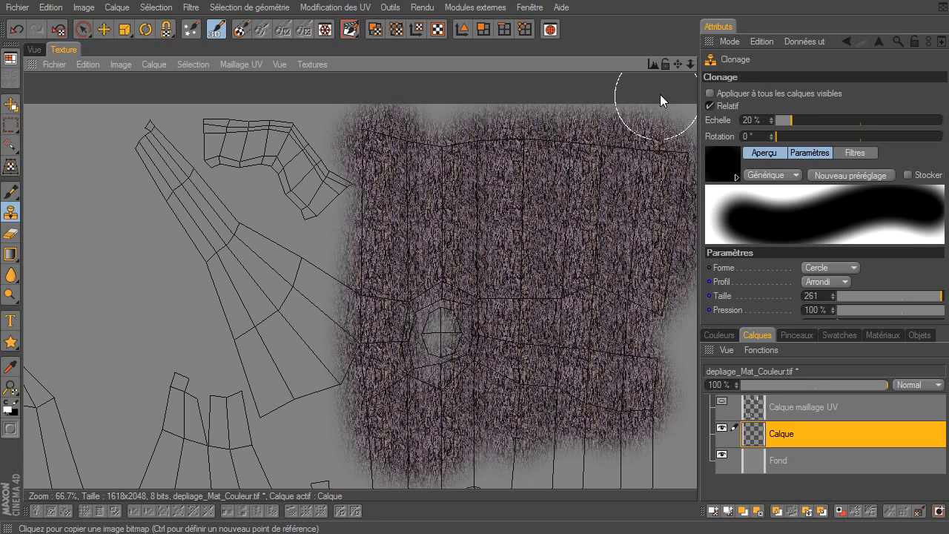
left_click_drag(677, 64, 664, 119)
mouse_move(578, 273)
left_mouse_down()
mouse_move(603, 398)
mouse_move(505, 362)
mouse_move(510, 373)
mouse_move(408, 402)
mouse_move(350, 396)
mouse_move(341, 349)
mouse_move(480, 357)
mouse_move(415, 321)
left_mouse_up()
left_click_drag(401, 218, 424, 155)
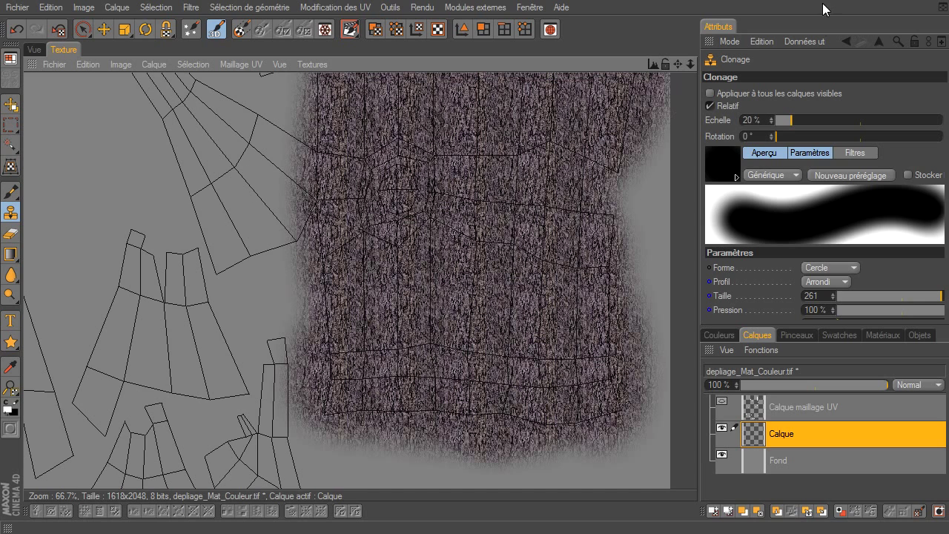
Step: Test clone rotations of 69°, 15° and 151° on the branches, then paint the diagonal branch island
left_click_drag(679, 64, 697, 367)
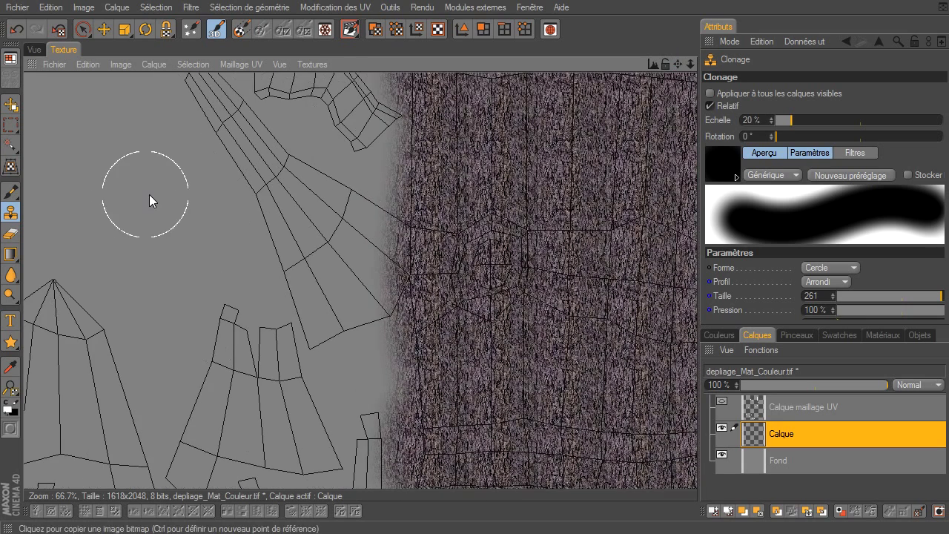
left_click_drag(789, 137, 801, 141)
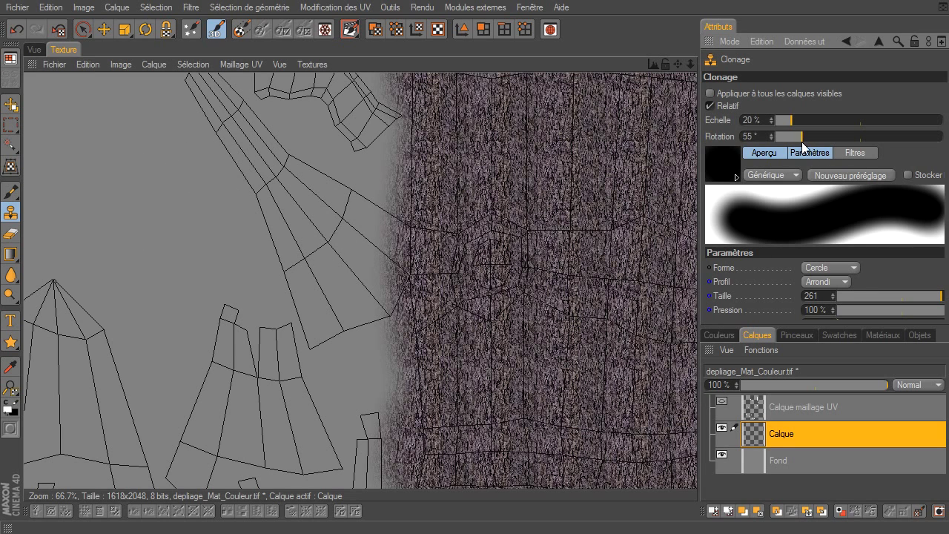
mouse_move(131, 139)
left_mouse_down()
mouse_move(115, 187)
mouse_move(130, 203)
left_mouse_up()
key("ctrl+z")
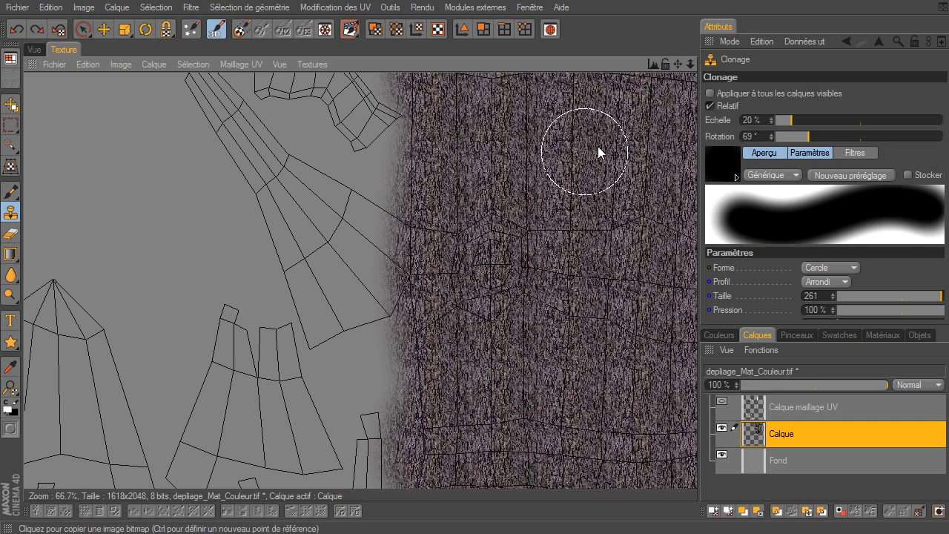
left_click_drag(769, 138, 783, 137)
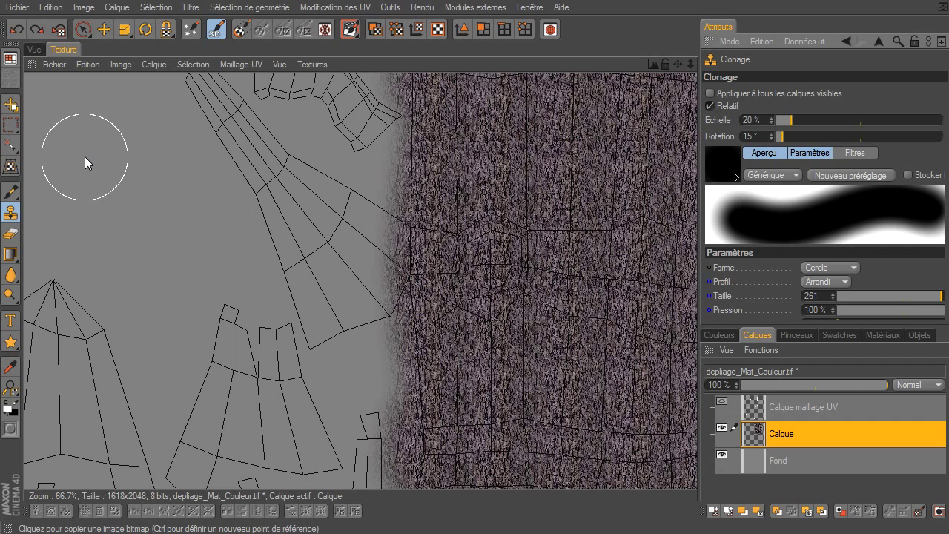
left_click_drag(84, 156, 138, 215)
key("ctrl+z")
mouse_move(780, 136)
left_mouse_down()
mouse_move(861, 134)
mouse_move(839, 137)
left_mouse_up()
left_click_drag(43, 157, 117, 189)
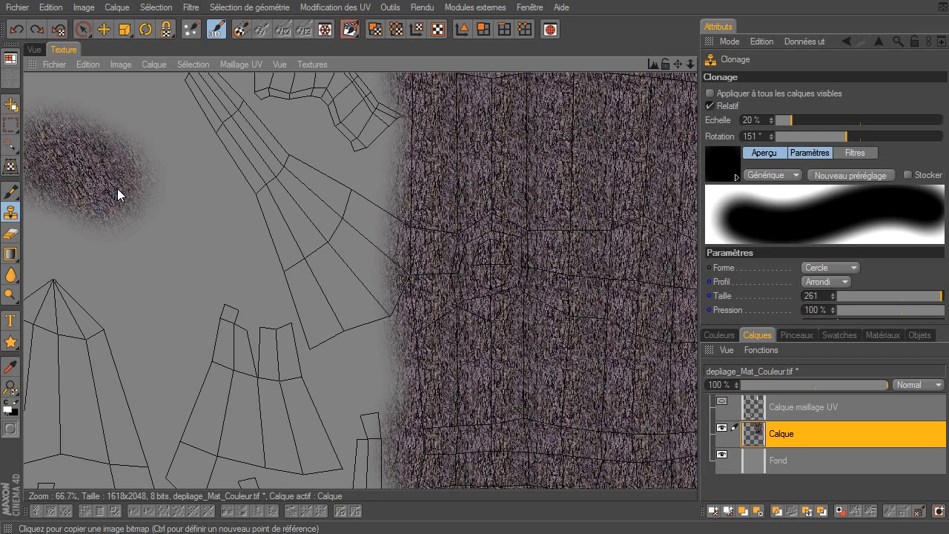
key("ctrl+z")
mouse_move(354, 258)
left_mouse_down()
mouse_move(343, 224)
mouse_move(254, 164)
mouse_move(196, 92)
mouse_move(303, 267)
mouse_move(367, 318)
mouse_move(342, 318)
mouse_move(301, 341)
left_mouse_up()
left_click_drag(677, 64, 656, 123)
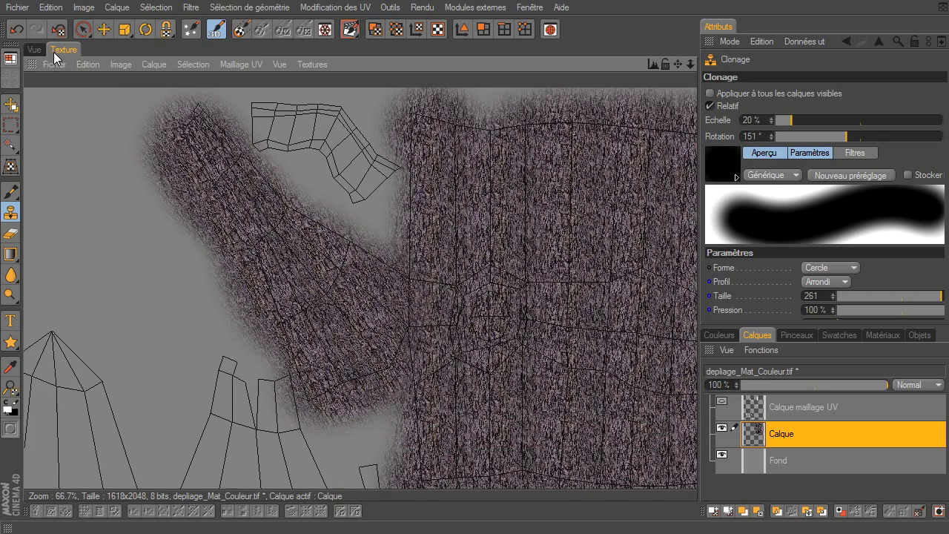
Step: Orbit the tree in 3D and enable Hyper NURBS smoothing to check the cloned bark
left_click(34, 50)
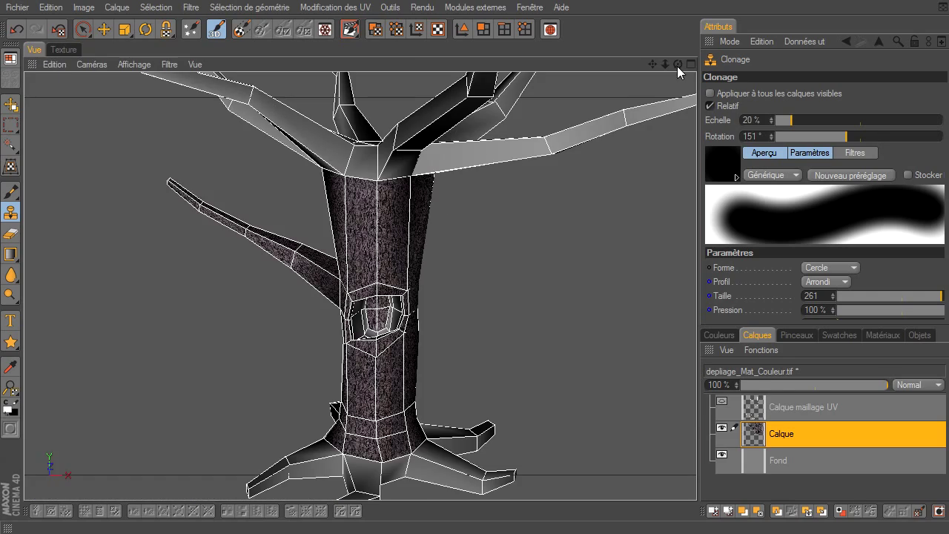
left_click_drag(677, 64, 371, 387)
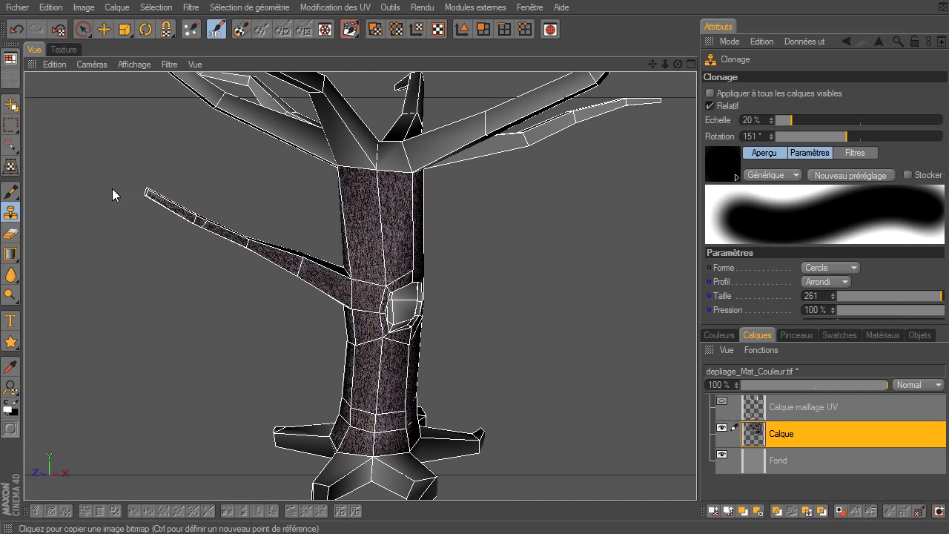
left_click(920, 336)
left_click(807, 368)
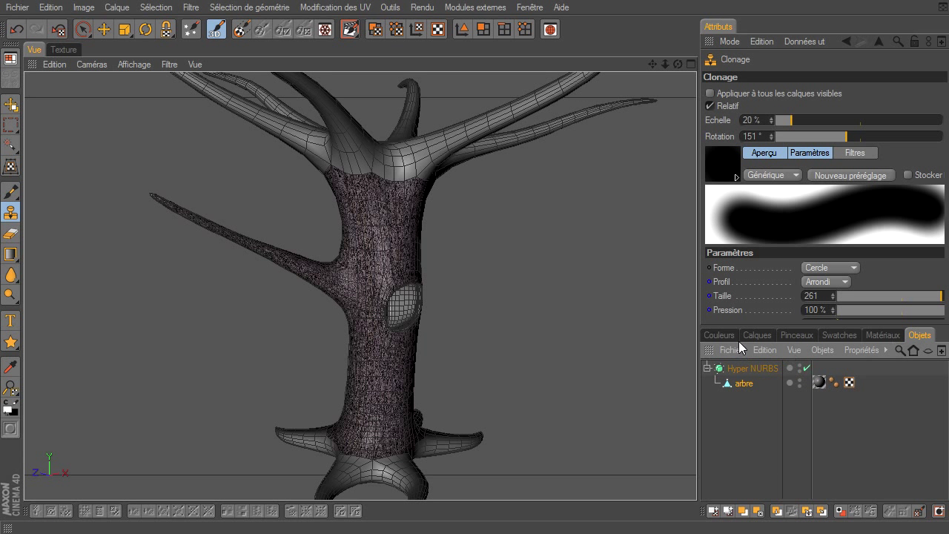
Step: Cycle through the layers, objects, materials, swatches, brushes and colour picker panels, ending on layers
left_click(756, 335)
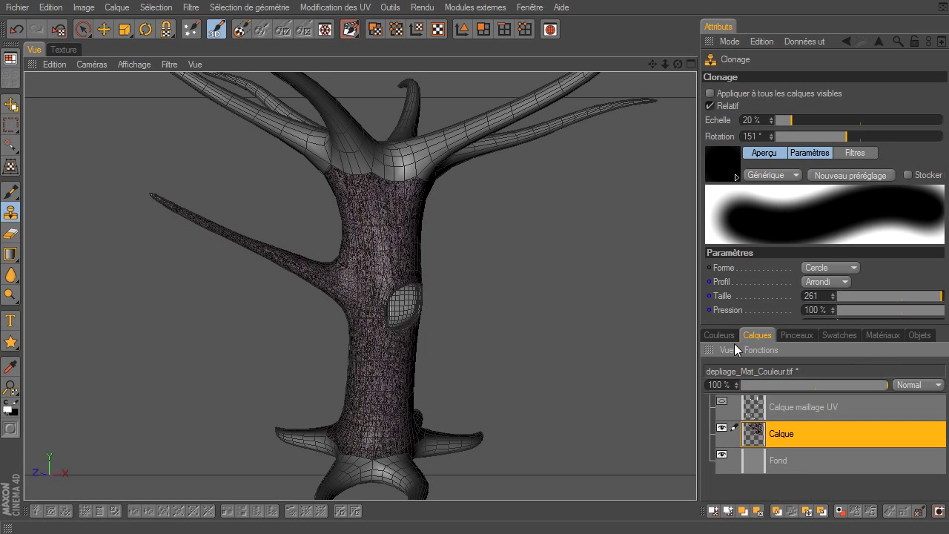
left_click(927, 335)
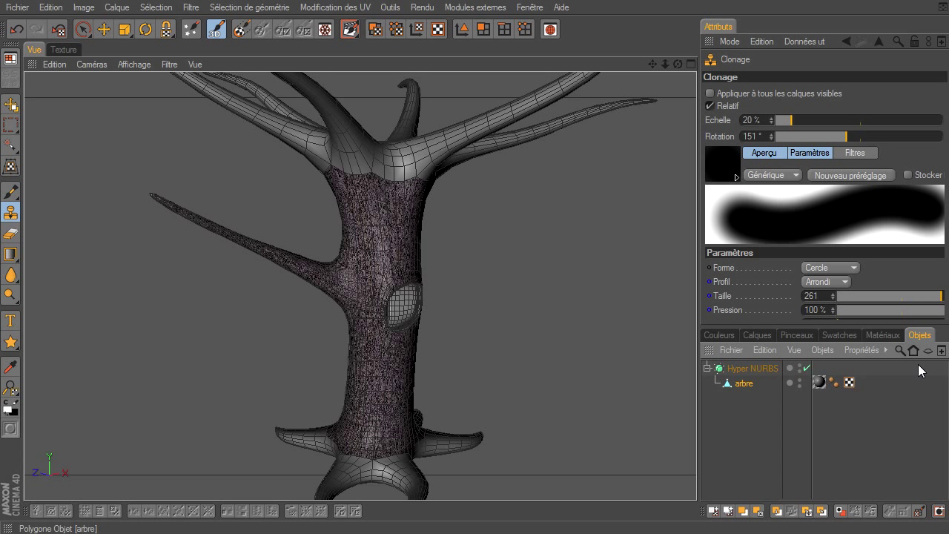
left_click(886, 334)
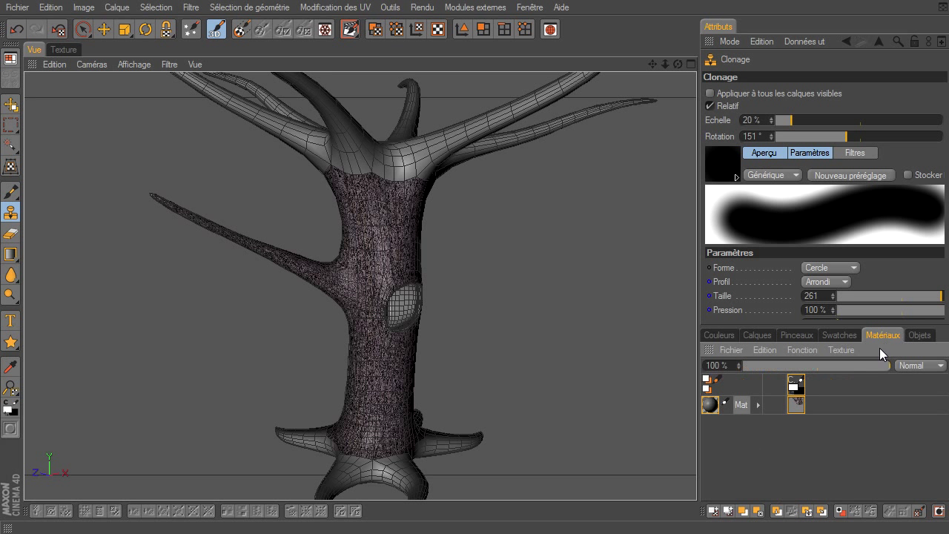
left_click(836, 336)
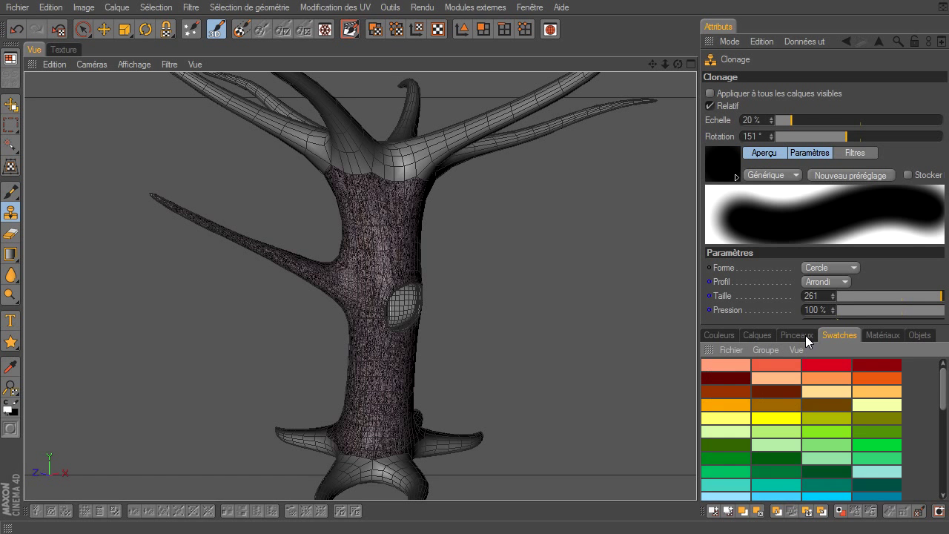
left_click(805, 337)
left_click(746, 338)
left_click(721, 337)
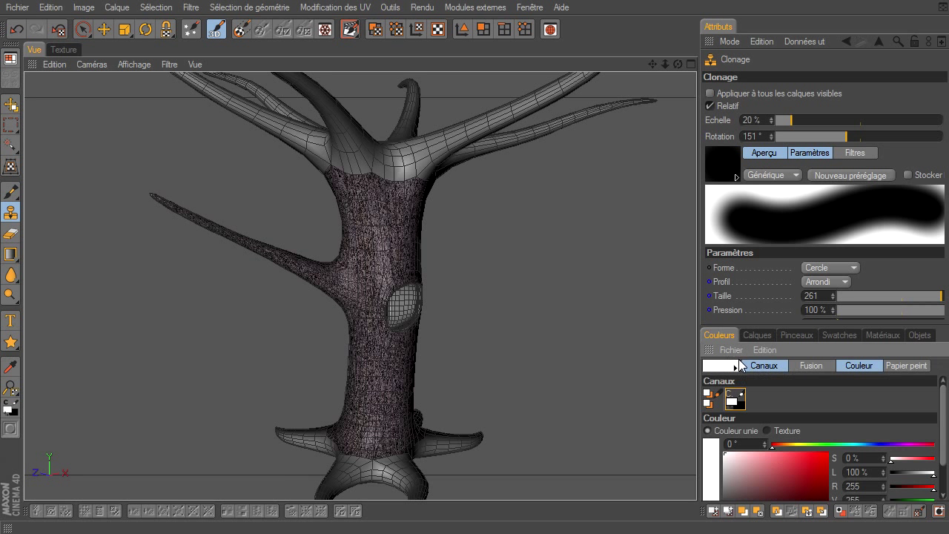
left_click(760, 336)
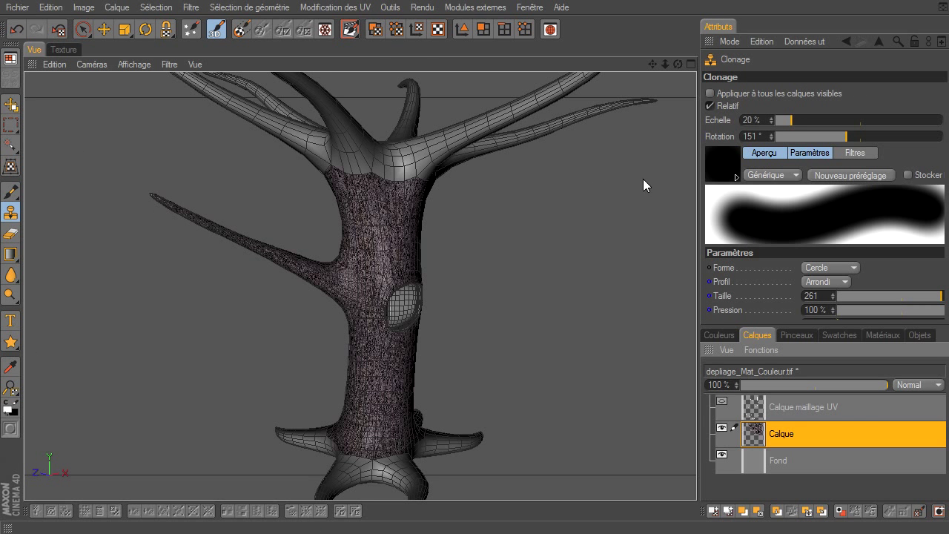
left_click(64, 50)
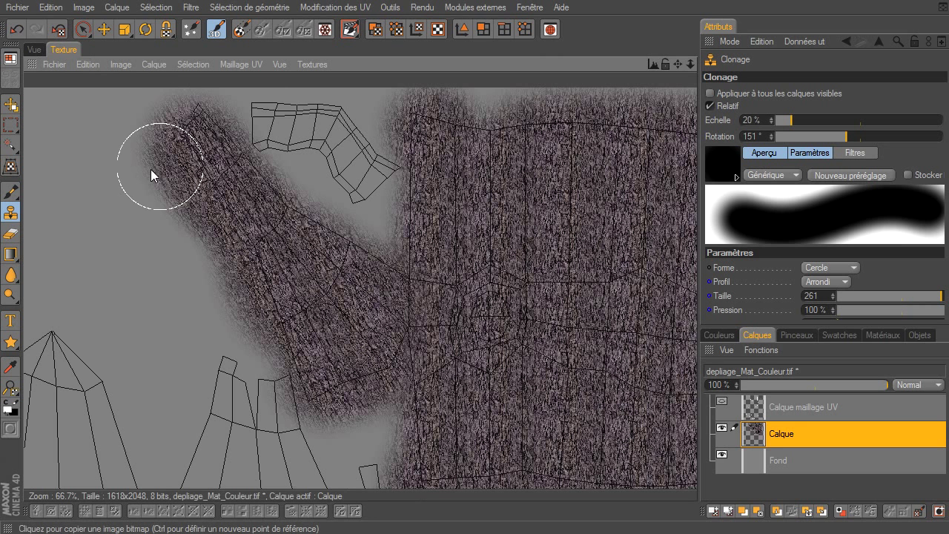
left_click(320, 64)
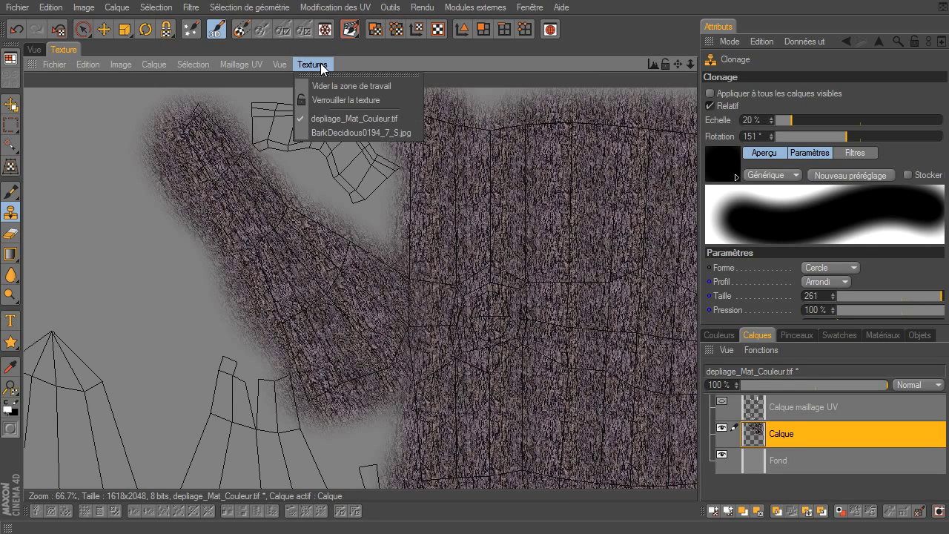
left_click(337, 132)
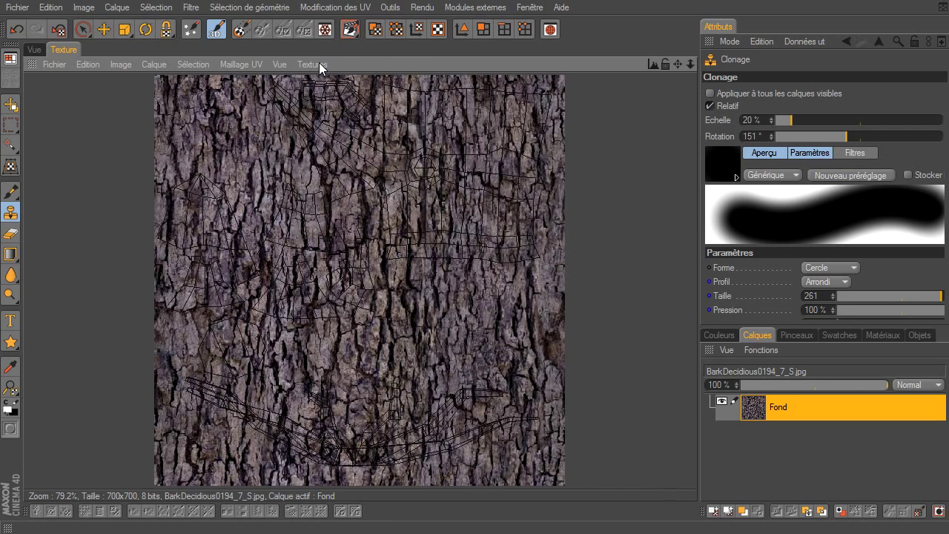
left_click(319, 63)
left_click(330, 119)
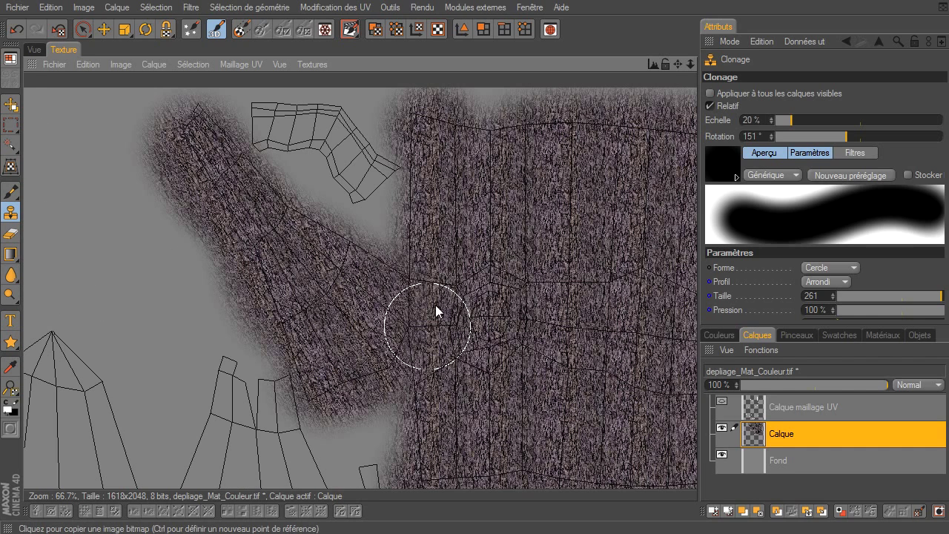
left_click_drag(680, 65, 556, 55)
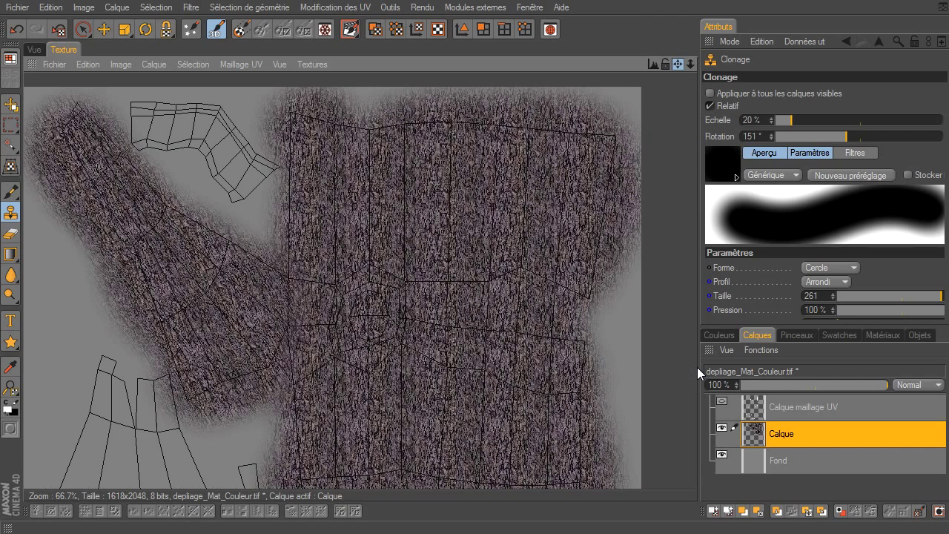
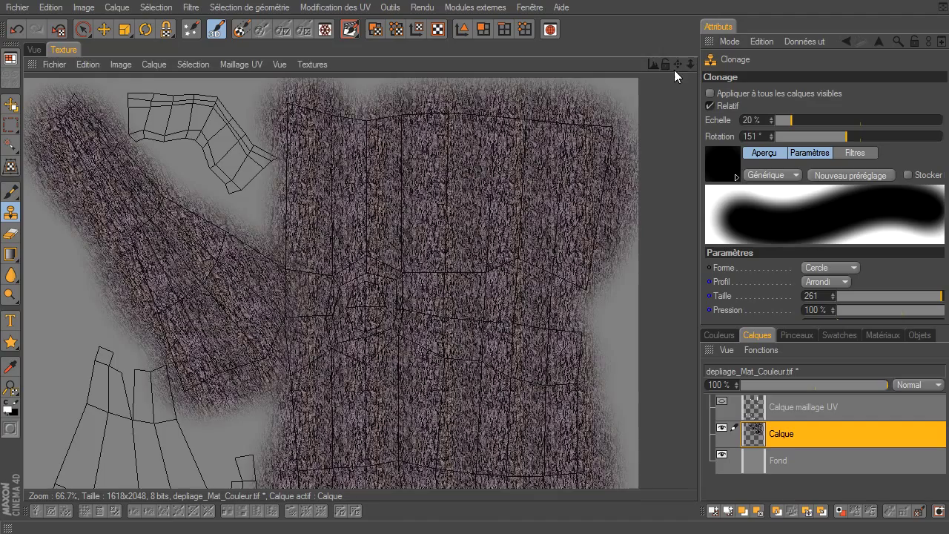
Step: Add a new empty layer above the painted bark layer
scroll(319, 251, "up", 2)
scroll(320, 251, "up", 3)
scroll(320, 251, "up", 2)
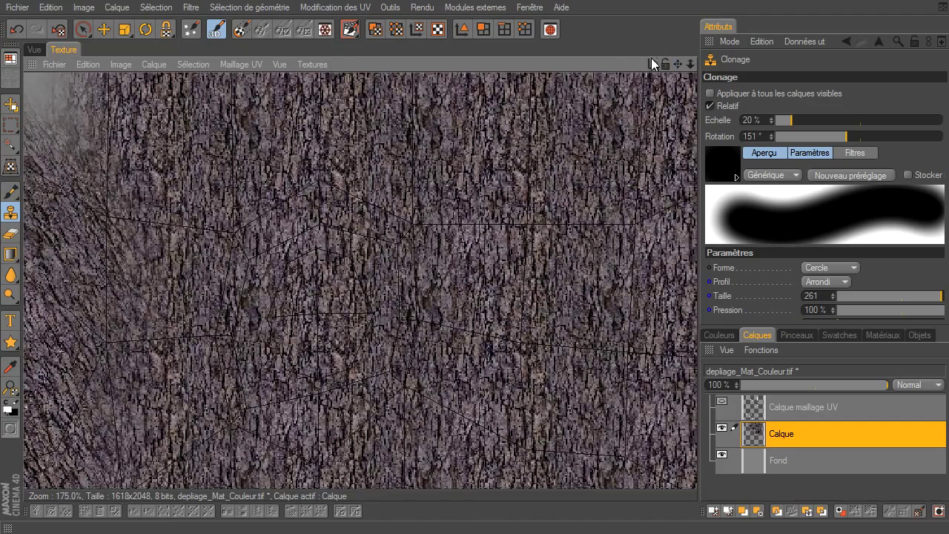
scroll(576, 168, "down", 4)
scroll(576, 168, "down", 3)
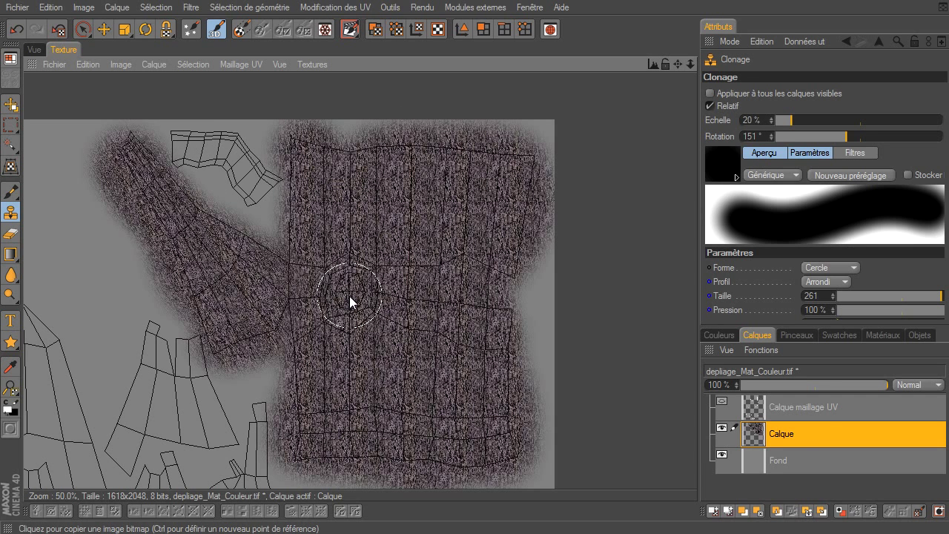
left_click(715, 512)
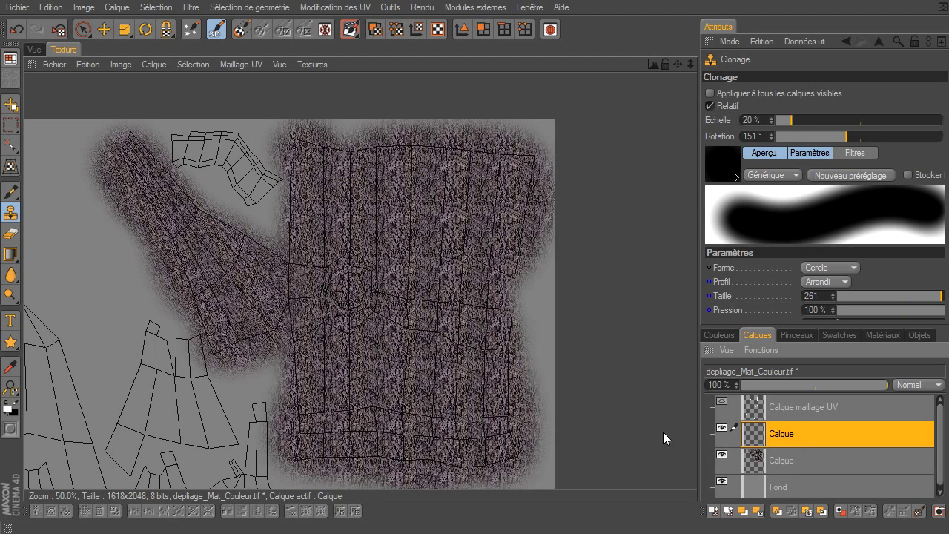
Step: Select the plain Brush at size 87, undoing a white test dab
left_click(10, 194)
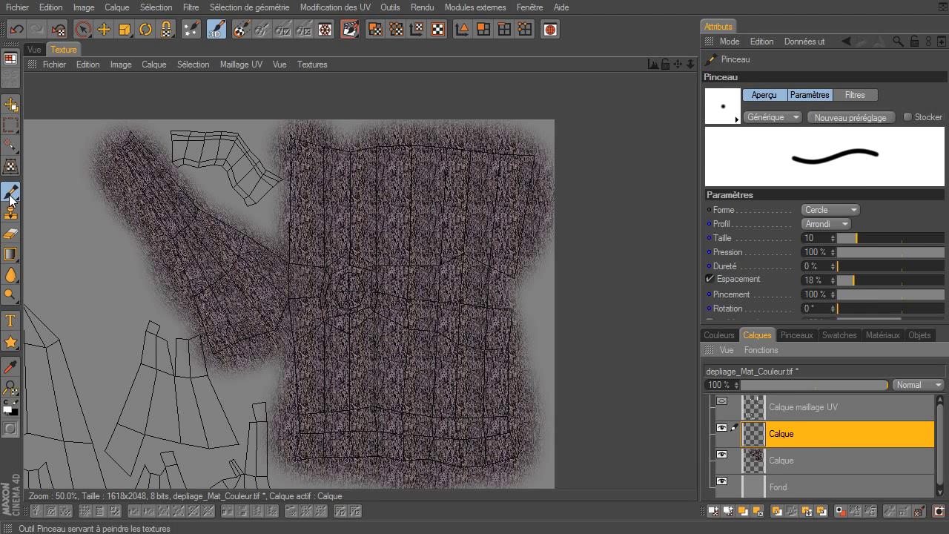
left_click_drag(871, 240, 897, 240)
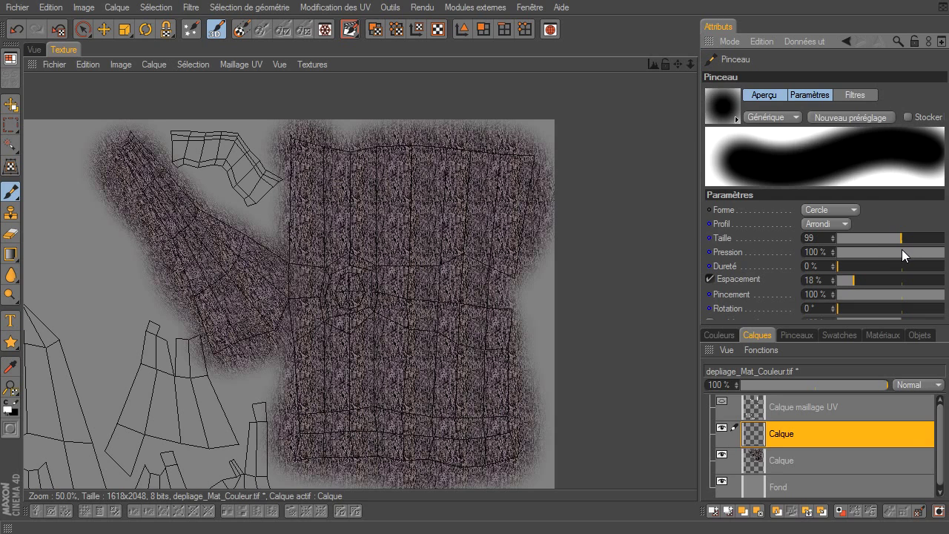
left_click(347, 293)
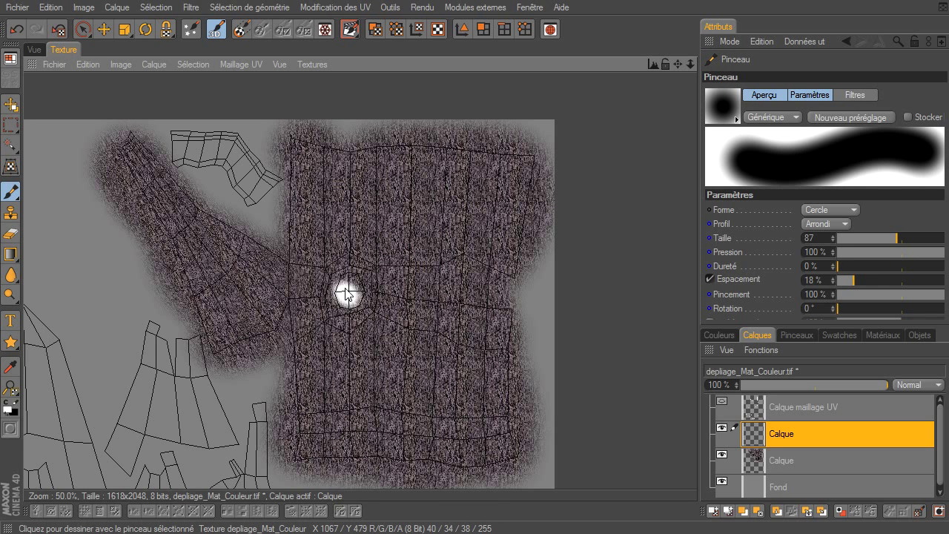
key("ctrl+z")
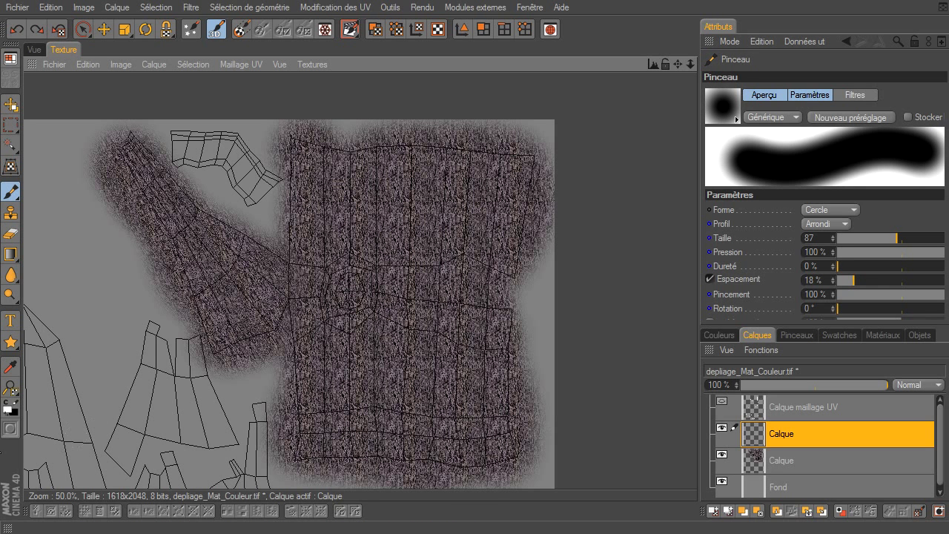
Step: Paint a round black spot on the trunk and set its layer to 60% opacity
left_click(9, 412)
left_click(6, 418)
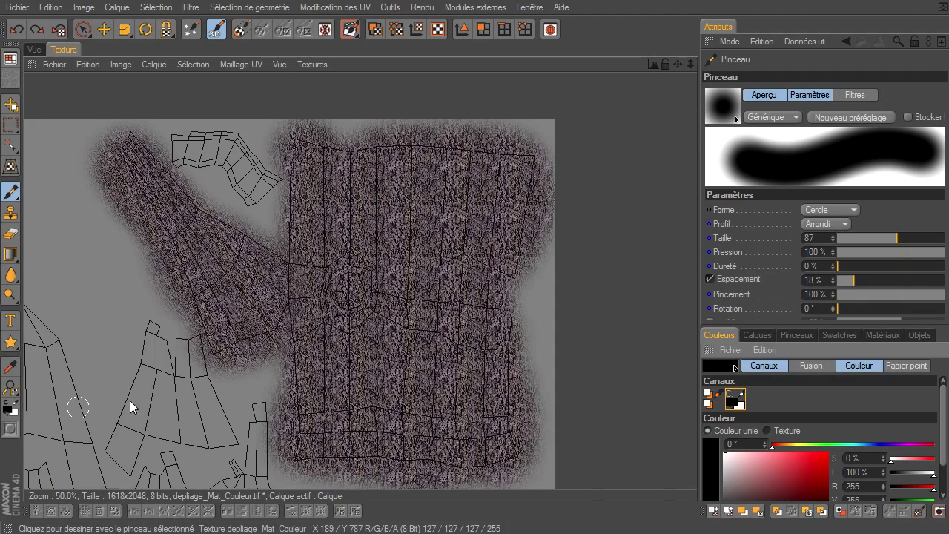
scroll(327, 291, "up", 3)
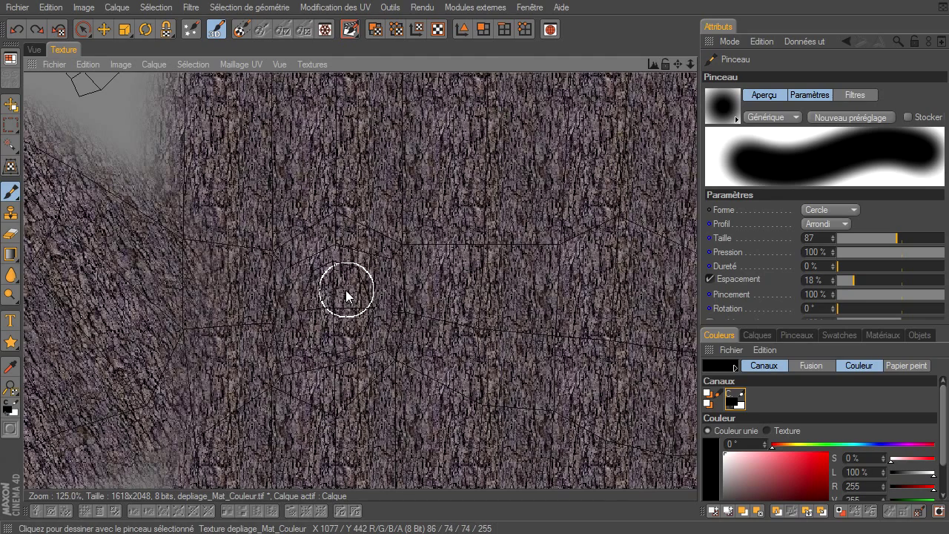
left_click(345, 286)
left_click_drag(309, 338, 330, 349)
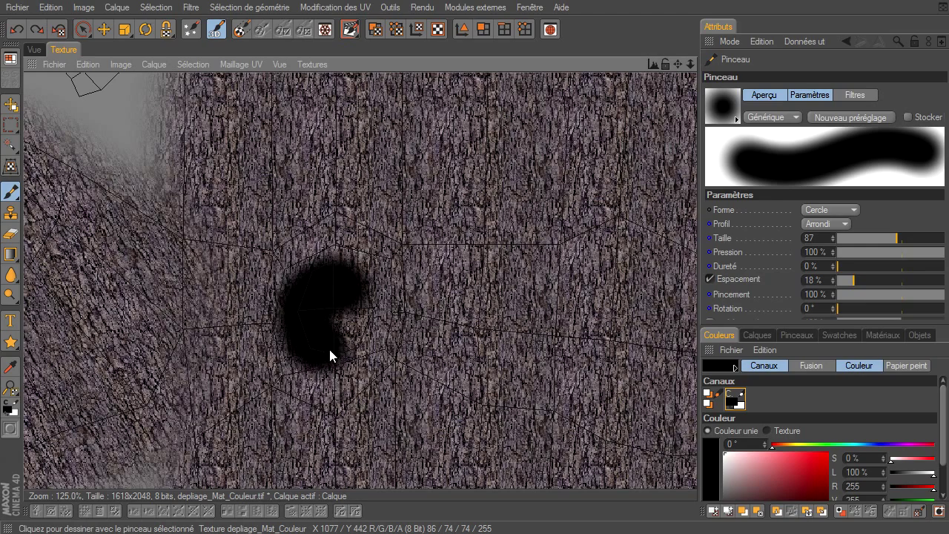
left_click(347, 284)
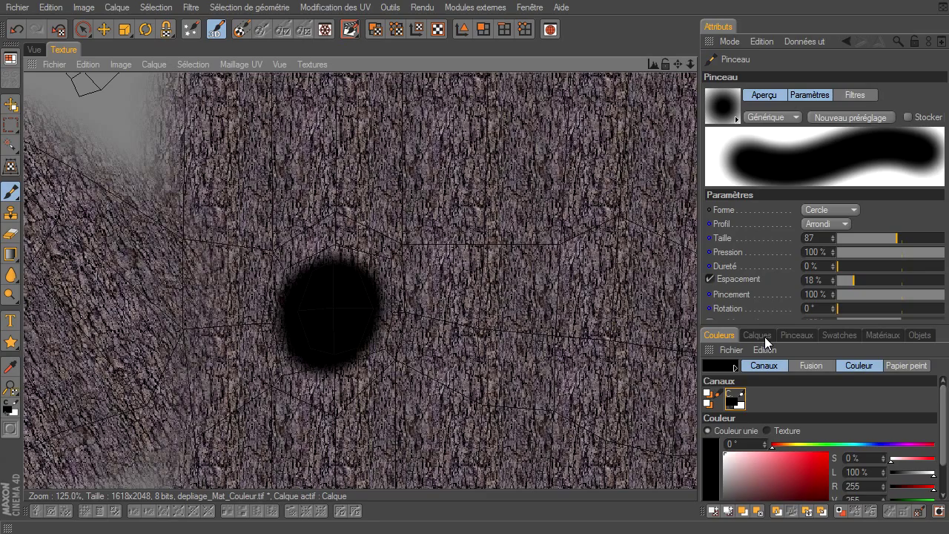
left_click(759, 335)
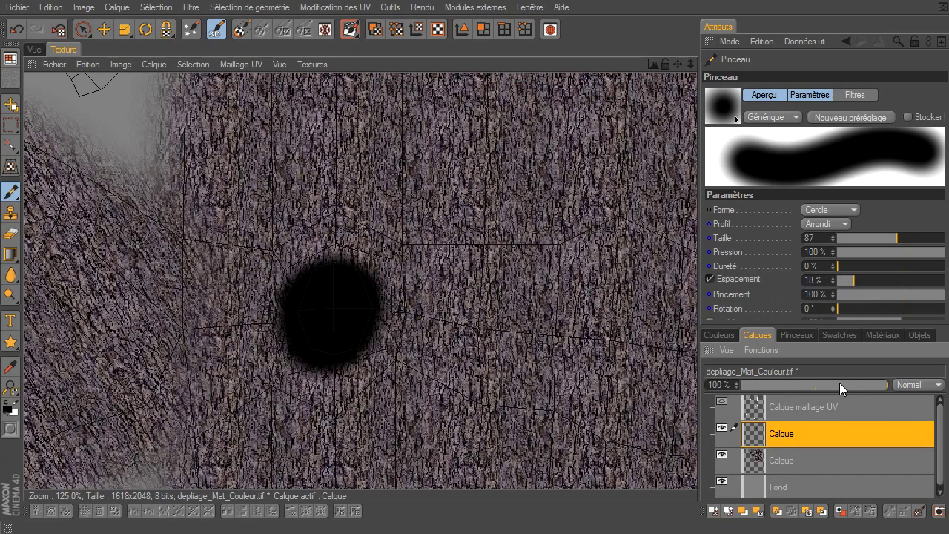
left_click_drag(839, 383, 814, 385)
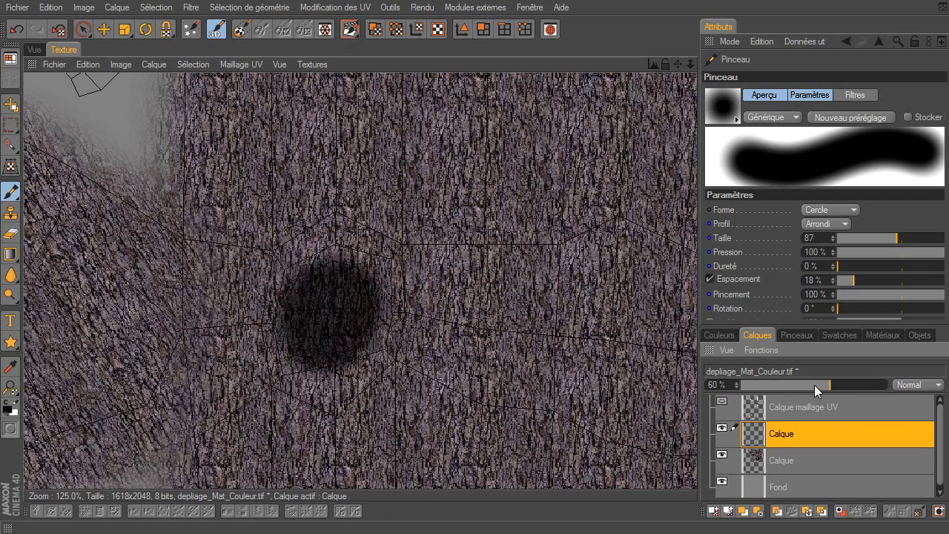
Step: Orbit and zoom the 3D view around the trunk's eye hole, then return to the flat texture
left_click(34, 49)
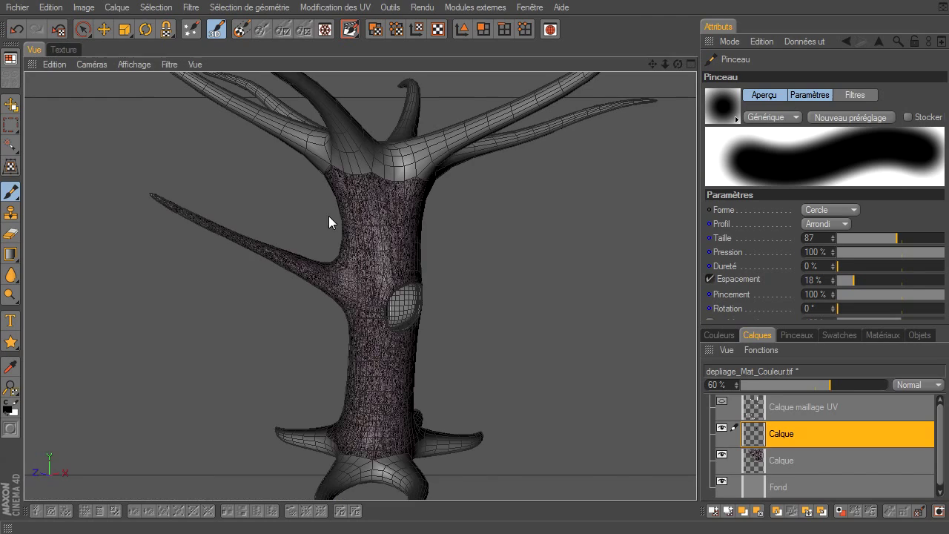
left_click_drag(678, 64, 680, 63)
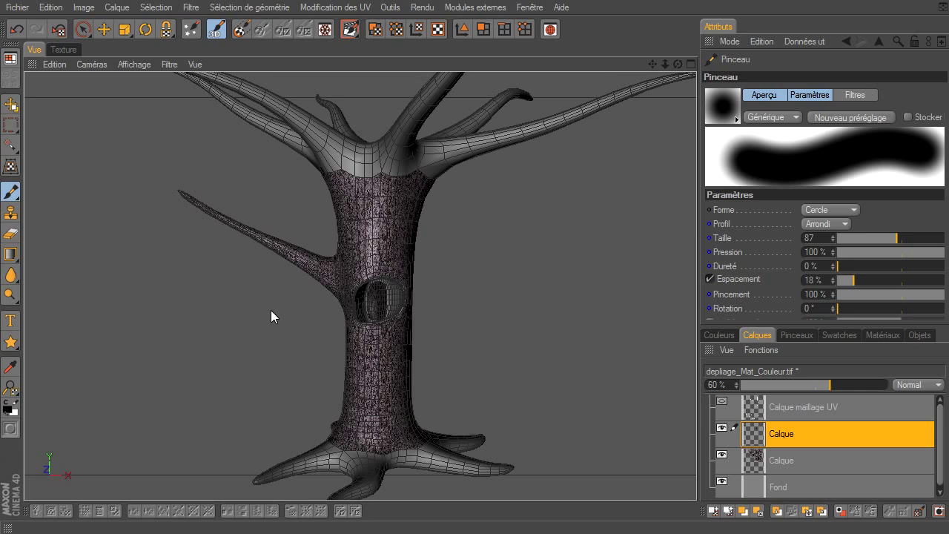
scroll(364, 318, "up", 2)
scroll(364, 318, "up", 2)
scroll(364, 318, "up", 2)
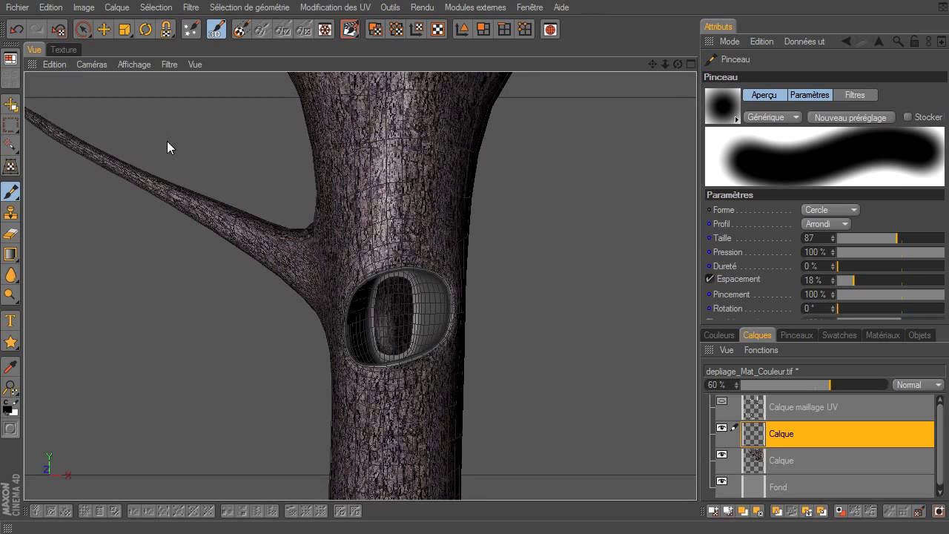
left_click_drag(675, 64, 666, 90)
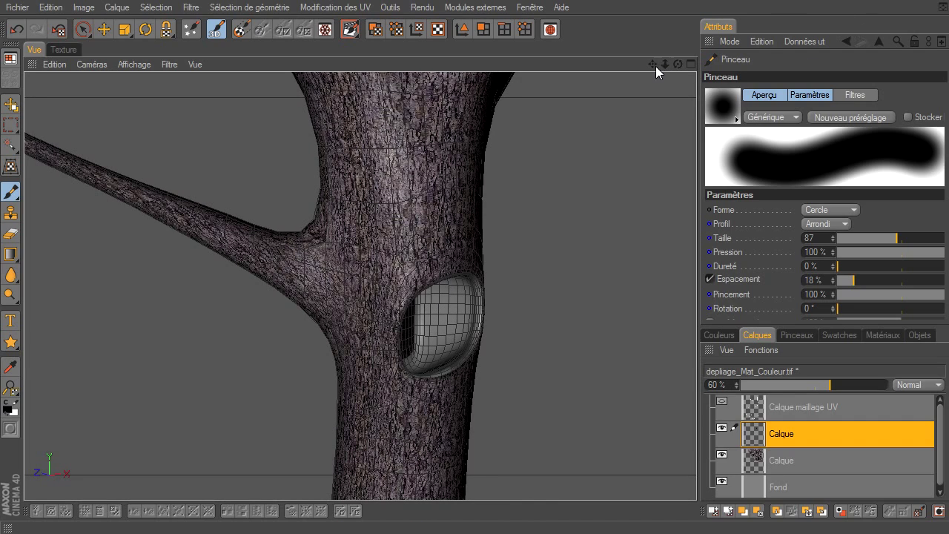
left_click_drag(656, 66, 123, 103)
left_click(71, 49)
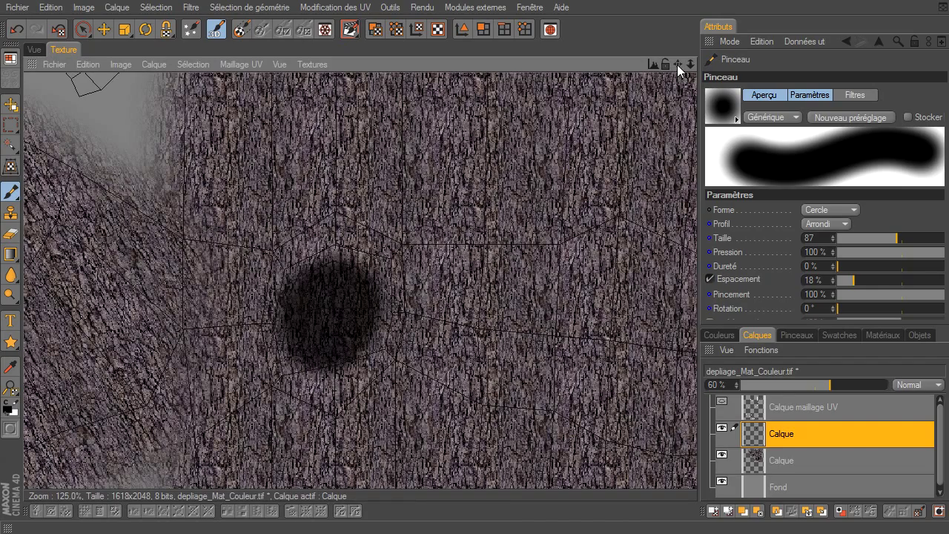
Step: Pick the Clone tool and set its source point on the BarkDecidious0194_7_S.jpg bark image
left_click_drag(677, 65, 697, 367)
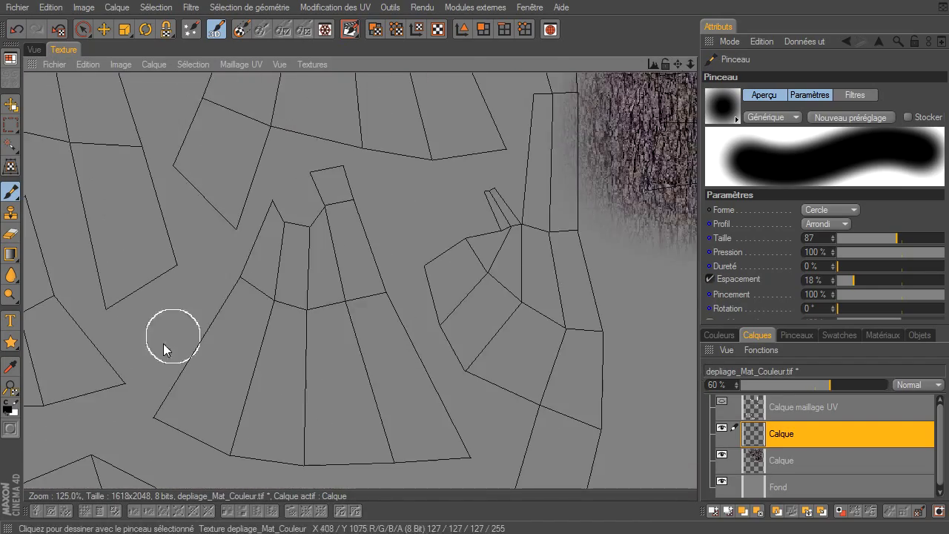
left_click_drag(677, 64, 697, 367)
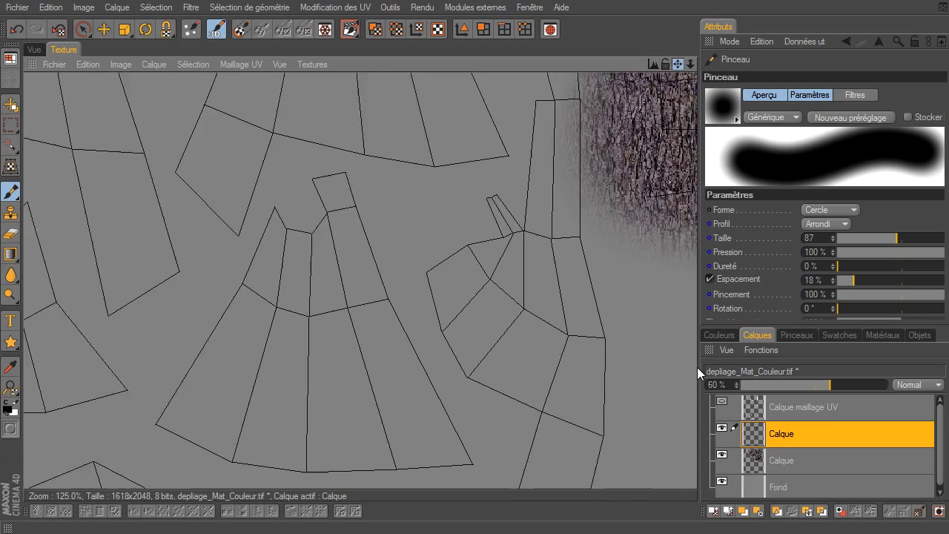
left_click_drag(691, 65, 697, 367)
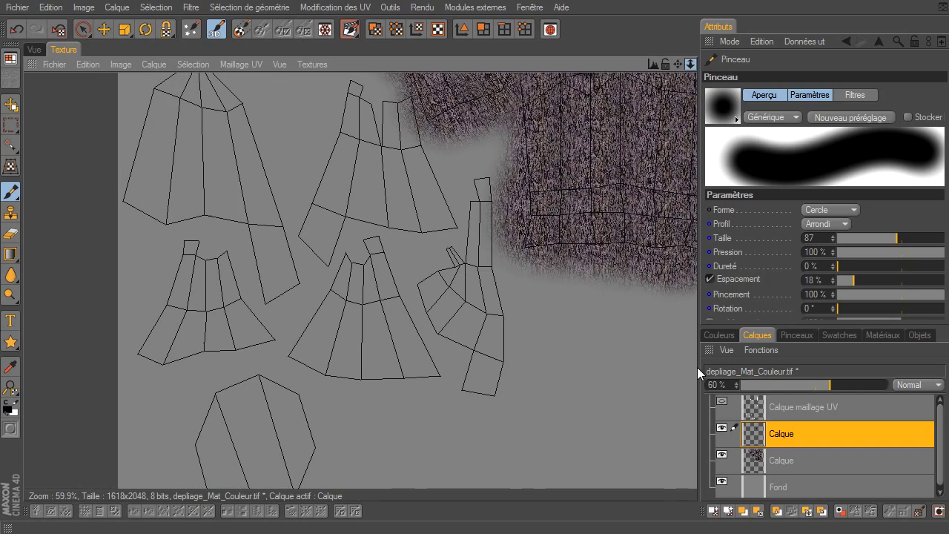
left_click_drag(683, 66, 697, 367)
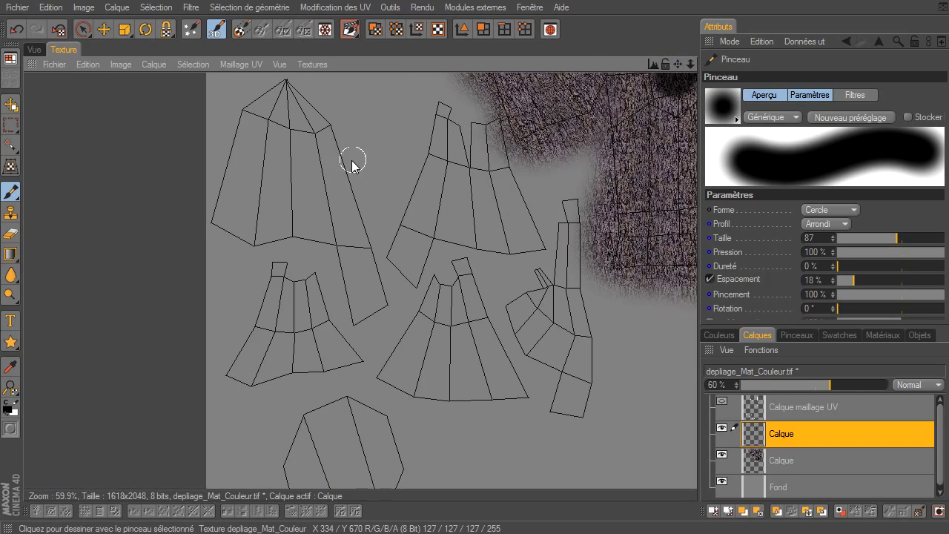
left_click(11, 213)
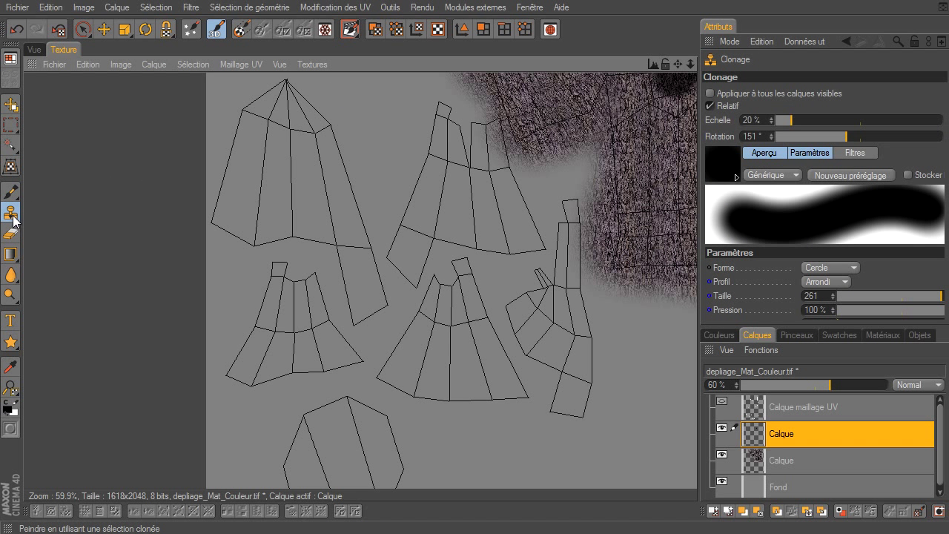
left_click(312, 64)
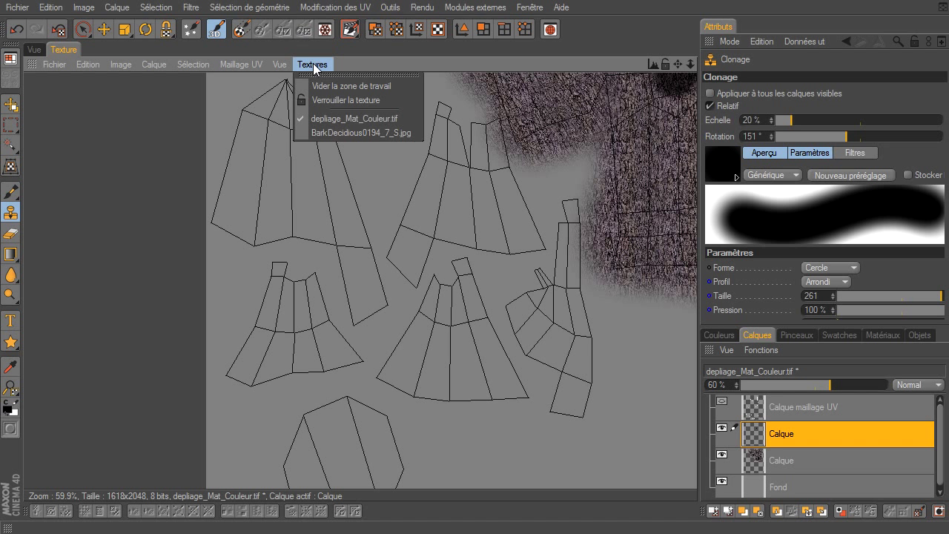
left_click(326, 132)
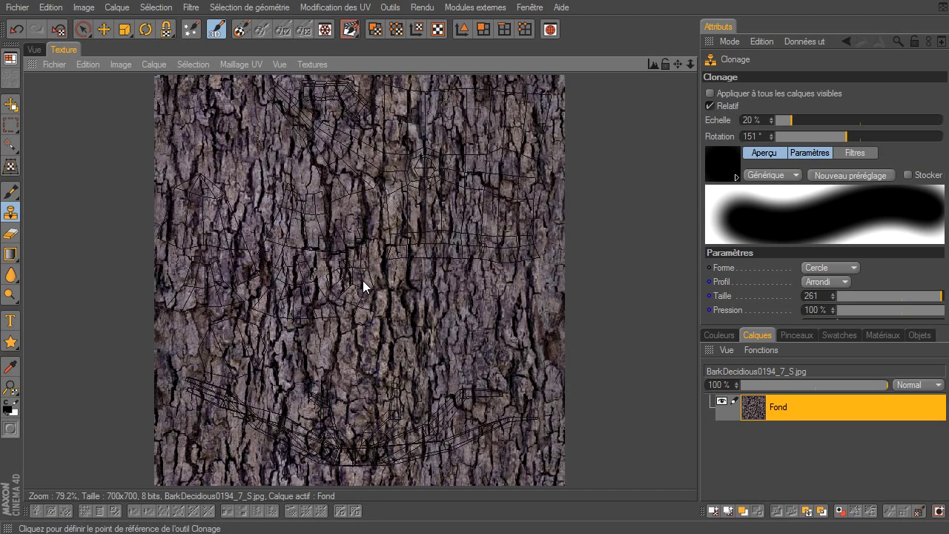
left_click(351, 274)
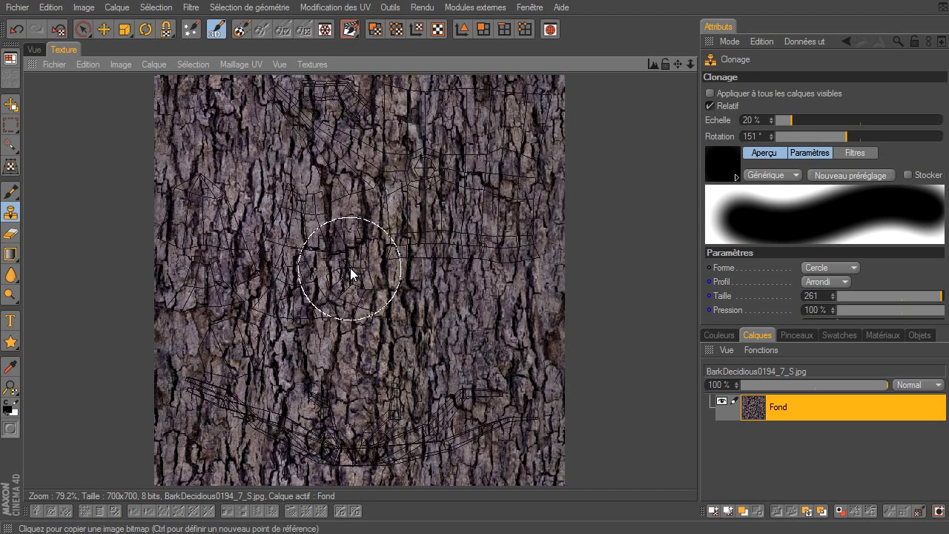
Step: Switch back to depliage_Mat_Couleur.tif and frame the trunk base and roots in 3D
left_click(311, 68)
left_click(316, 118)
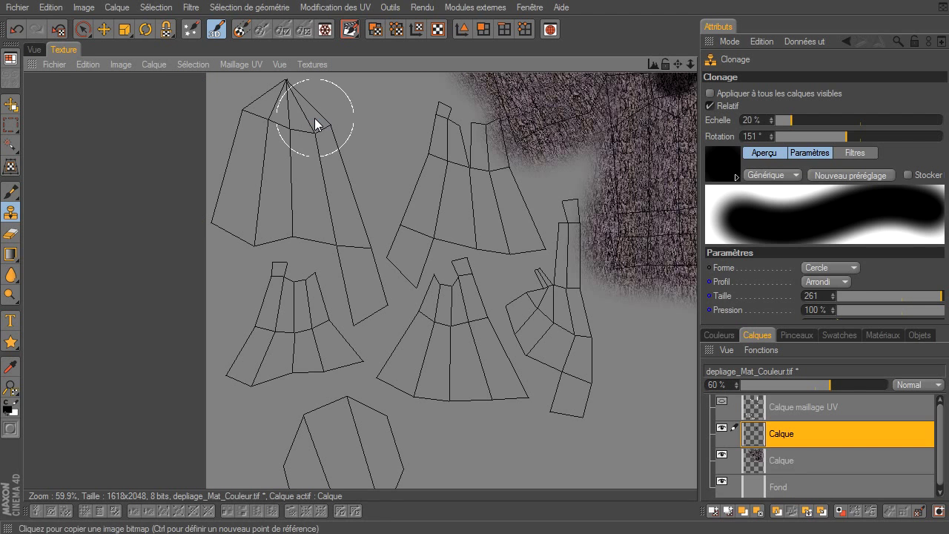
left_click(34, 50)
mouse_move(654, 66)
left_mouse_down()
mouse_move(690, 69)
mouse_move(697, 367)
left_mouse_up()
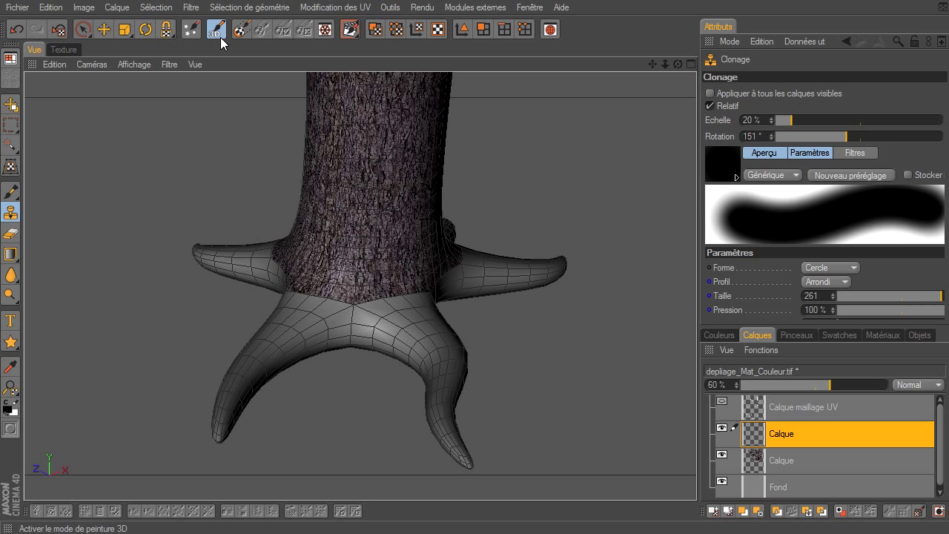
Step: Enable projection painting, shrink the clone brush to 67, and clone bark onto the root junction
left_click(241, 28)
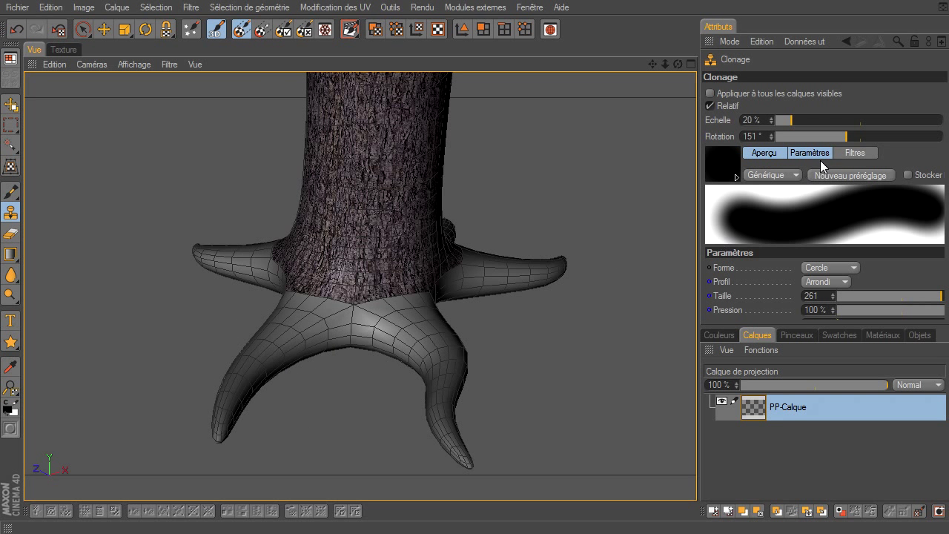
mouse_move(931, 301)
left_mouse_down()
mouse_move(872, 294)
mouse_move(889, 295)
left_mouse_up()
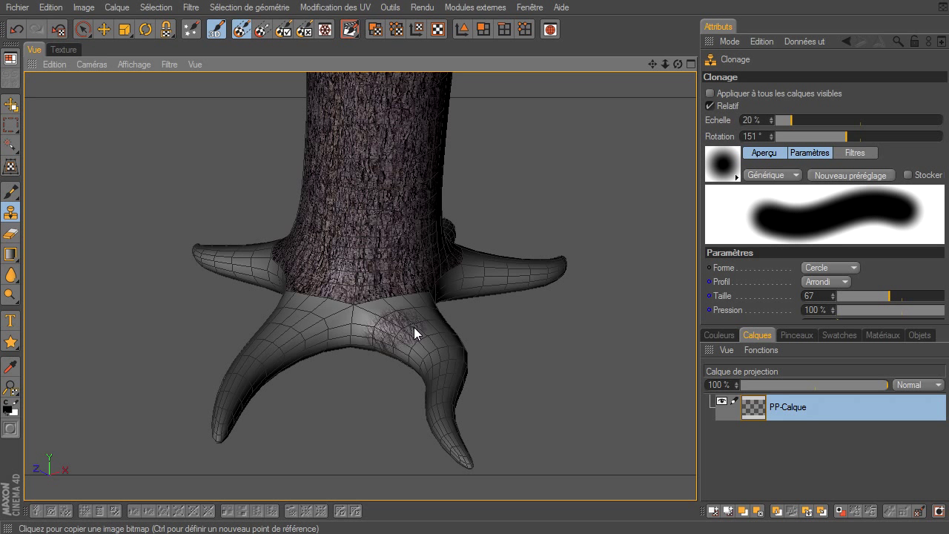
left_click_drag(408, 317, 372, 326)
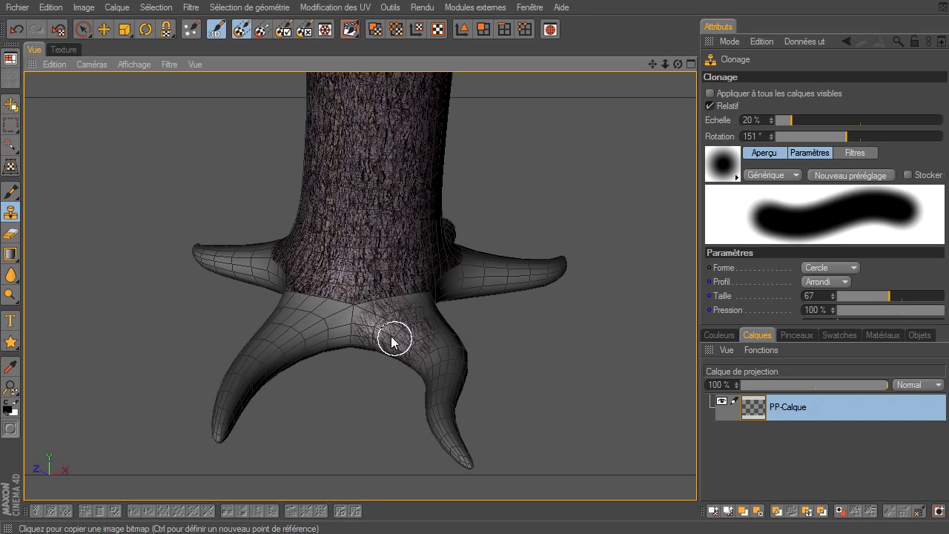
scroll(436, 335, "up", 2)
scroll(436, 335, "up", 1)
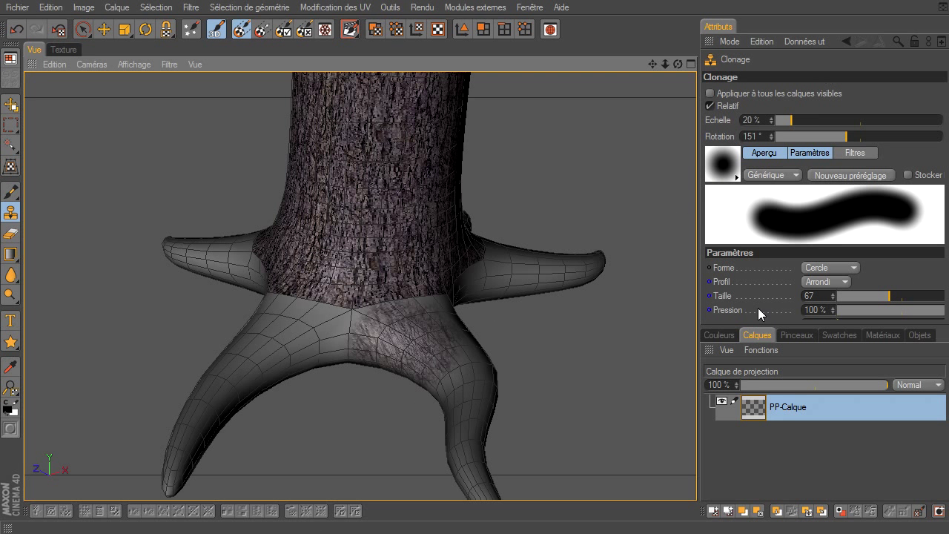
left_click(765, 335)
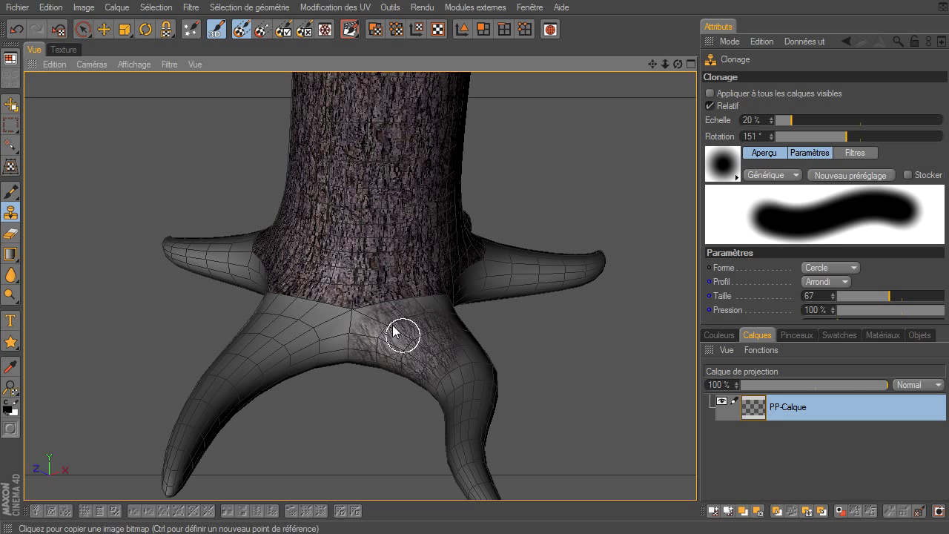
Step: Apply the projected bark to the texture and bring the roots' underside into view
left_click(281, 35)
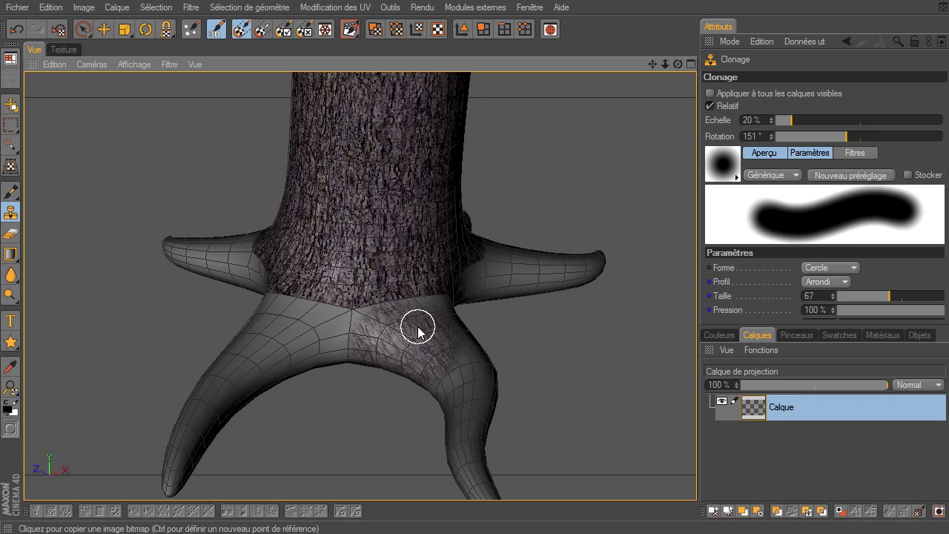
mouse_move(678, 63)
left_mouse_down()
mouse_move(642, 87)
mouse_move(697, 367)
left_mouse_up()
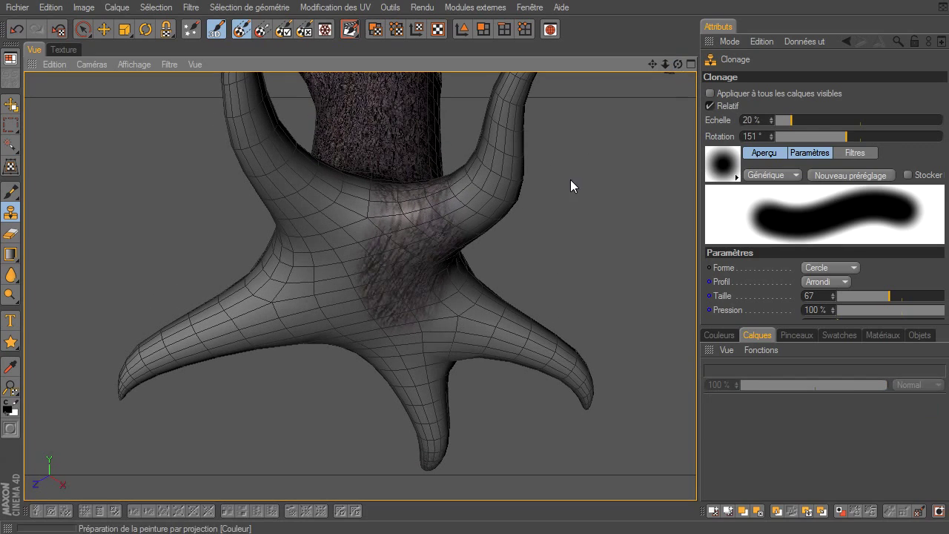
scroll(383, 241, "up", 1)
scroll(384, 231, "up", 1)
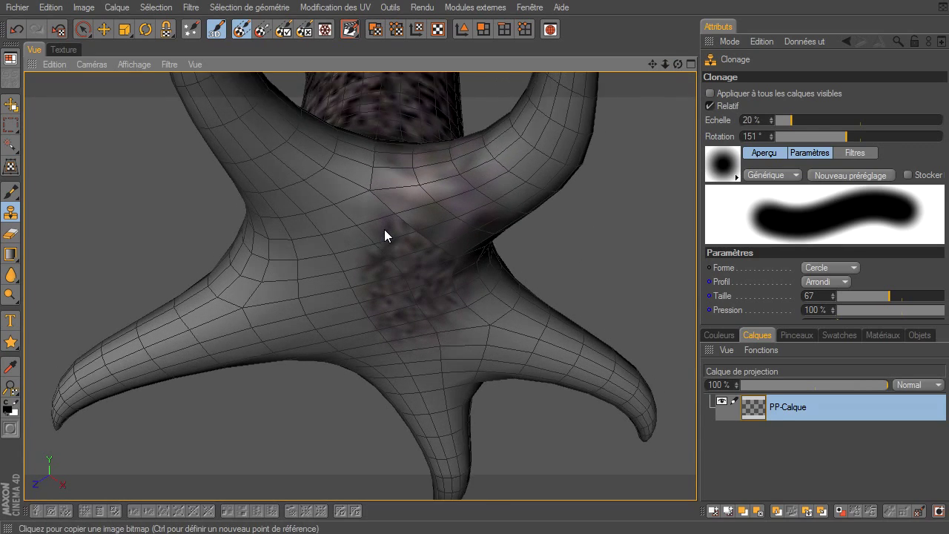
scroll(385, 227, "up", 2)
scroll(389, 215, "up", 2)
left_click_drag(666, 67, 696, 371)
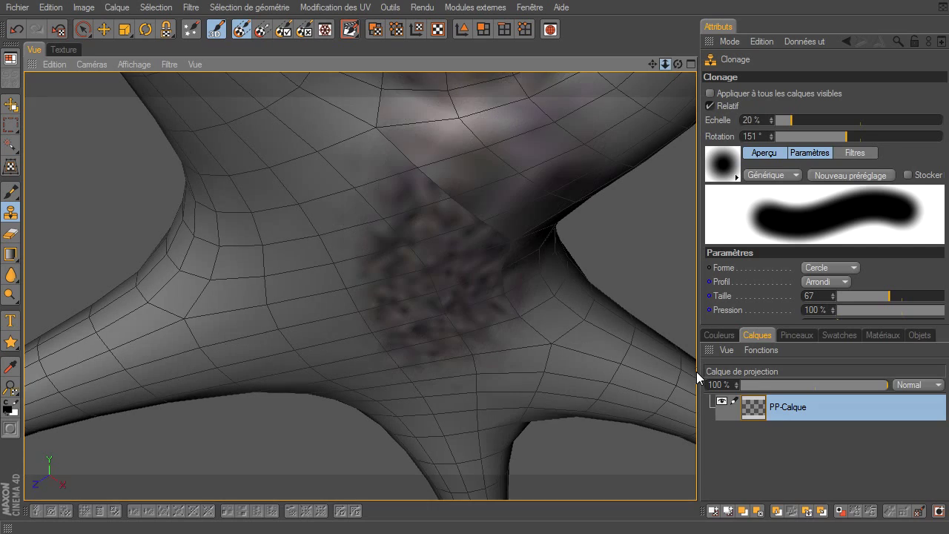
left_click_drag(651, 59, 696, 369)
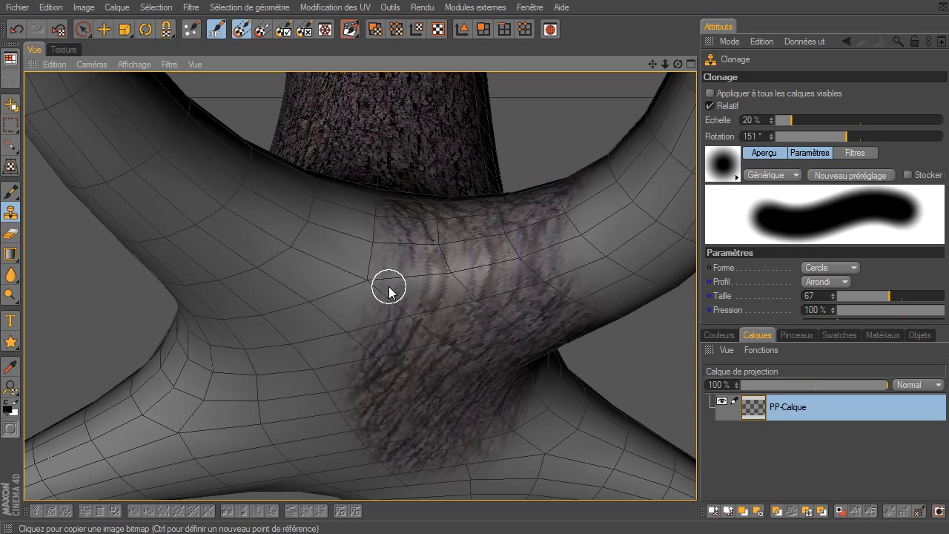
Step: Clone bark along the root's underside, then view the texture's UV layout
left_click_drag(540, 271, 479, 252)
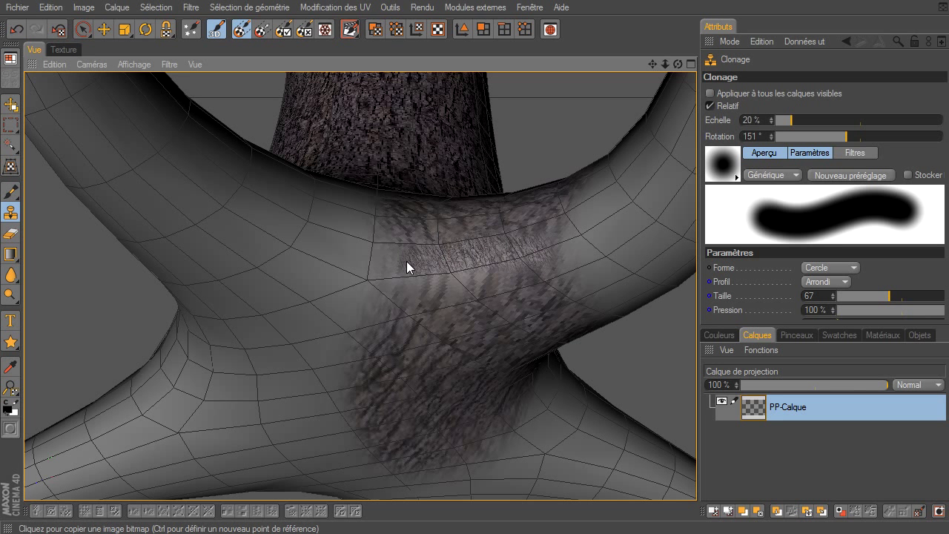
left_click_drag(429, 288, 514, 271)
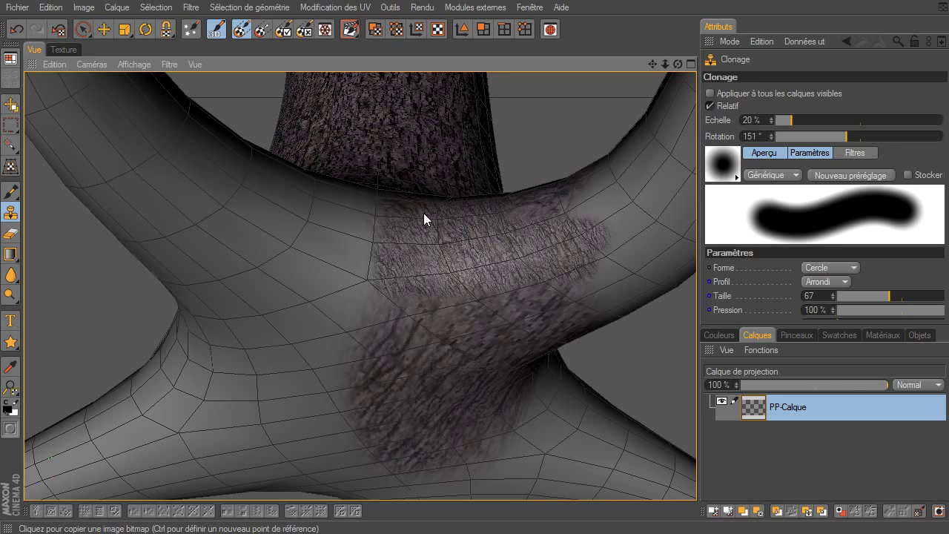
left_click(54, 49)
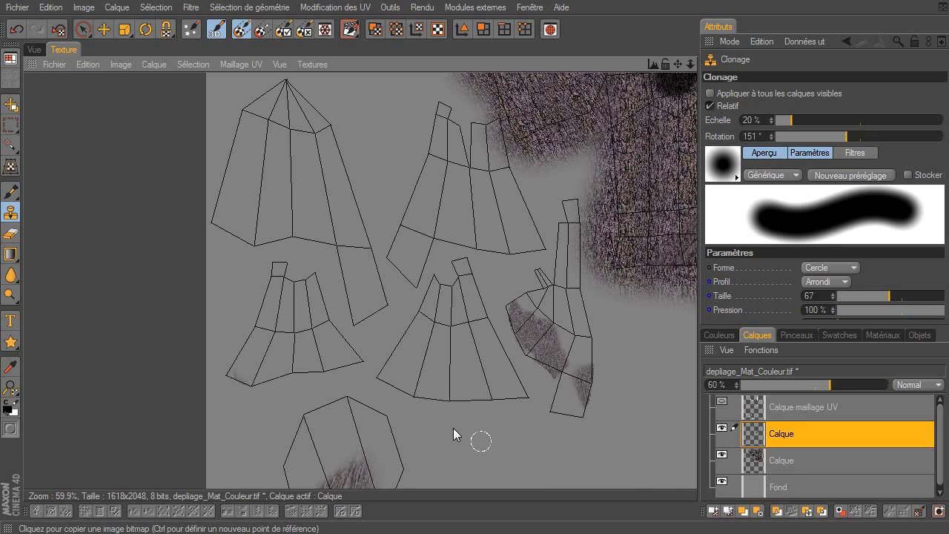
Step: Clone bark onto the root's UV island in the flat texture view
left_click(32, 48)
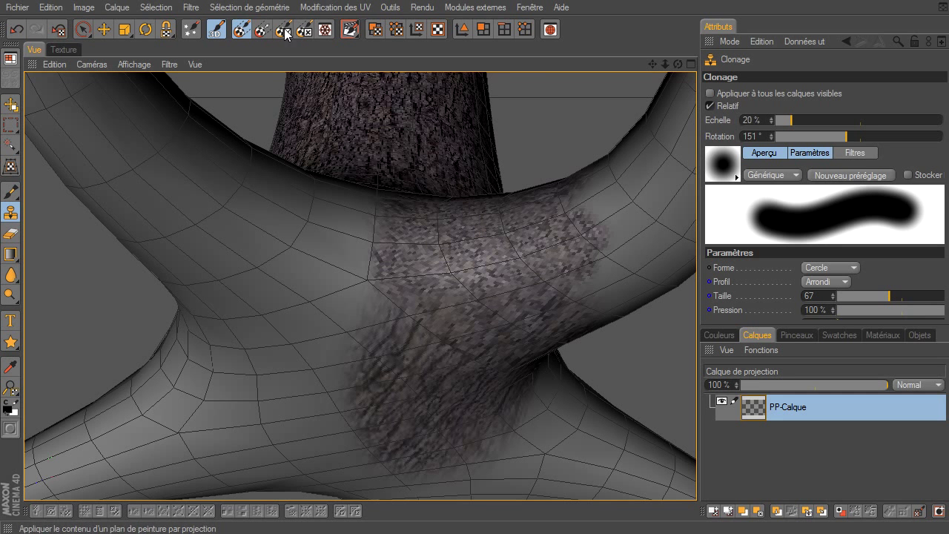
left_click(61, 49)
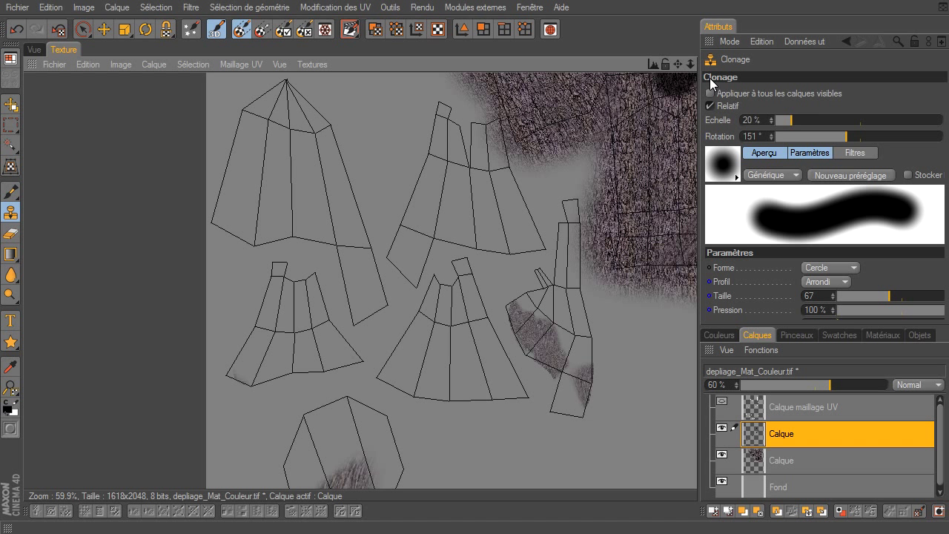
mouse_move(676, 64)
left_mouse_down()
mouse_move(696, 367)
mouse_move(500, 246)
left_mouse_up()
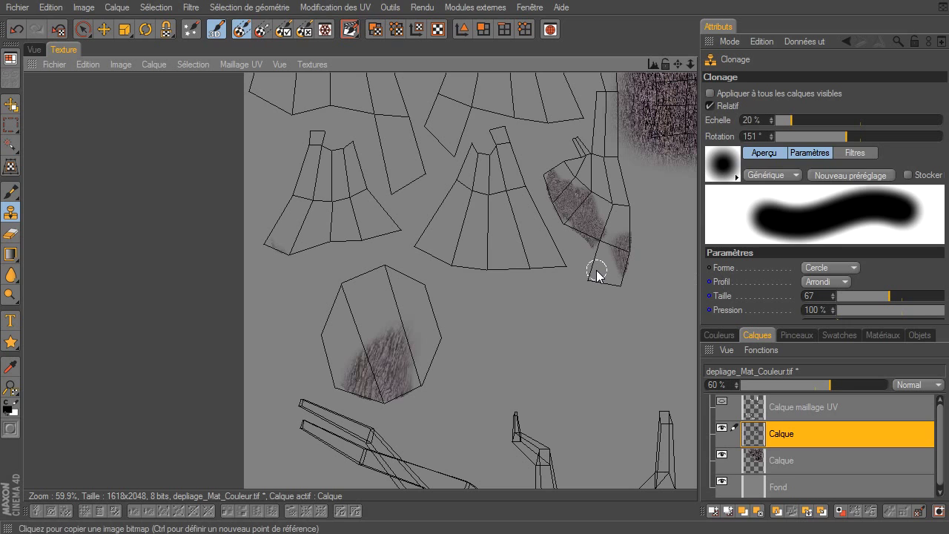
left_click_drag(677, 64, 697, 367)
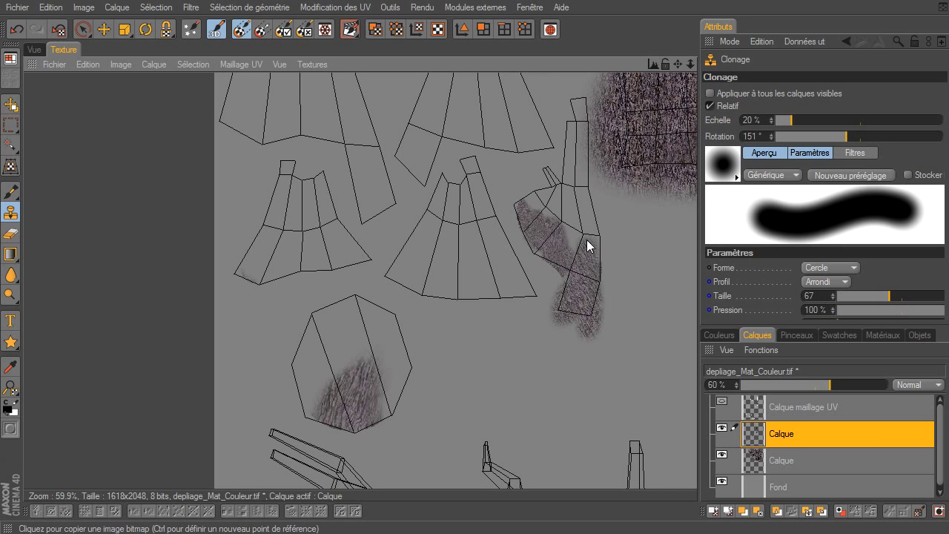
mouse_move(570, 220)
left_mouse_down()
mouse_move(574, 197)
mouse_move(551, 204)
left_mouse_up()
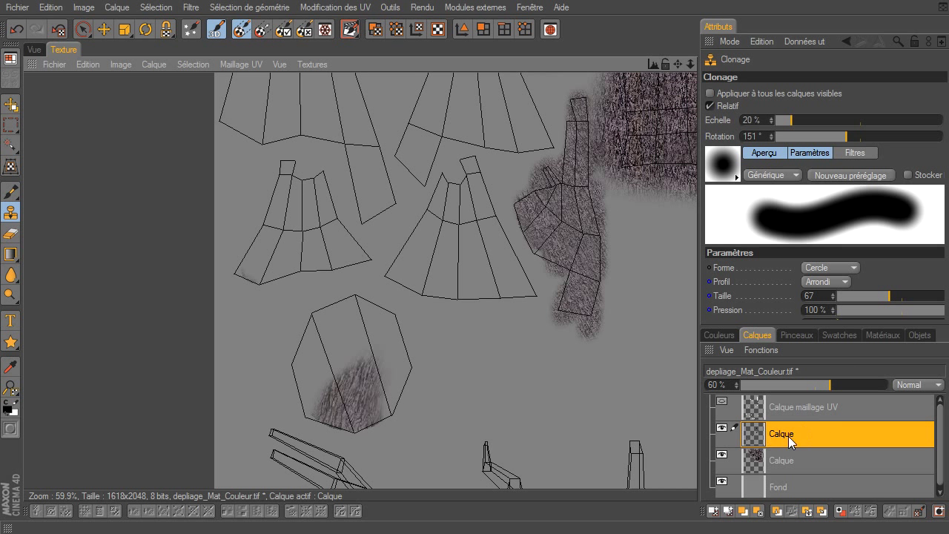
Step: Target the lower Calque layer and spread more cloned bark over the root island
left_click(774, 460)
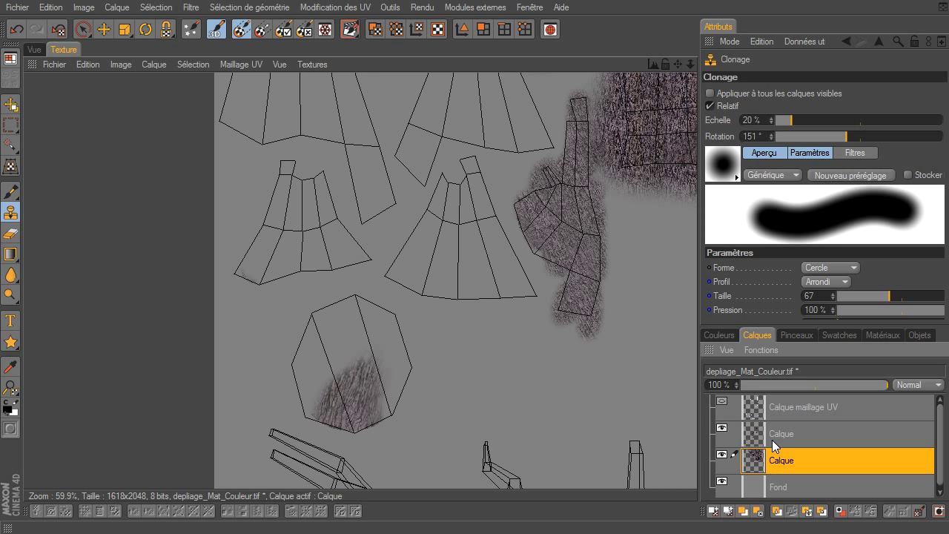
left_click_drag(580, 286, 591, 312)
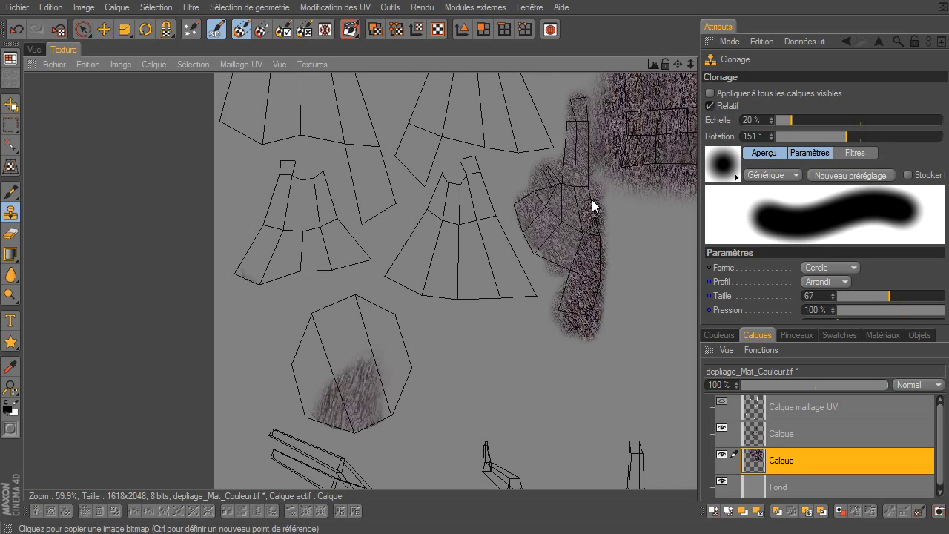
mouse_move(582, 127)
left_mouse_down()
mouse_move(591, 172)
mouse_move(558, 240)
mouse_move(528, 205)
mouse_move(585, 281)
left_mouse_up()
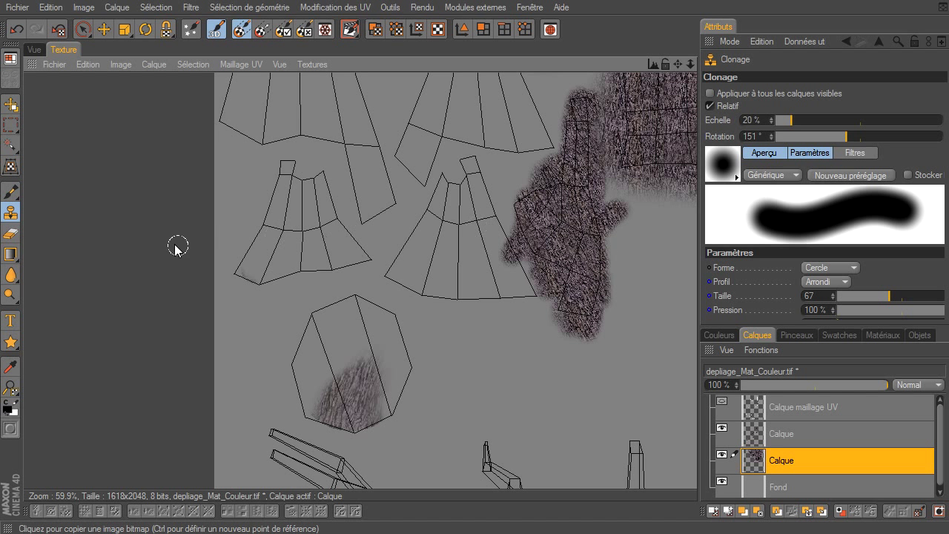
left_click(36, 49)
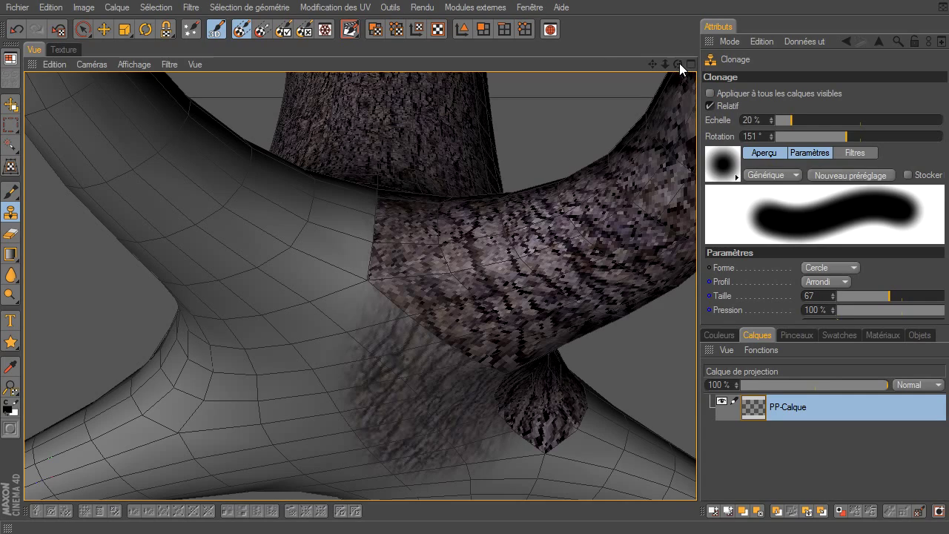
Step: Orbit around the trunk to check bark coverage, then zoom into the trunk's UV islands
left_click_drag(679, 63, 665, 83)
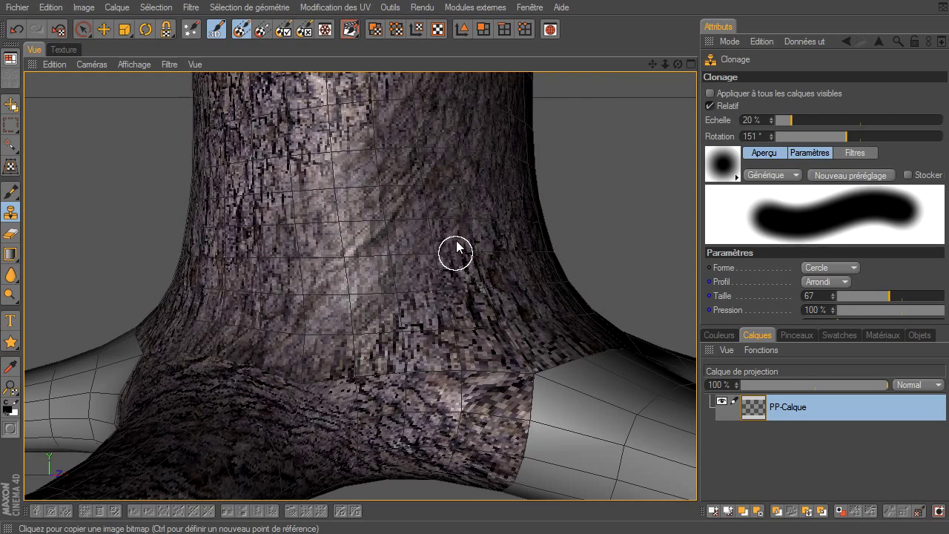
left_click_drag(668, 68, 696, 367)
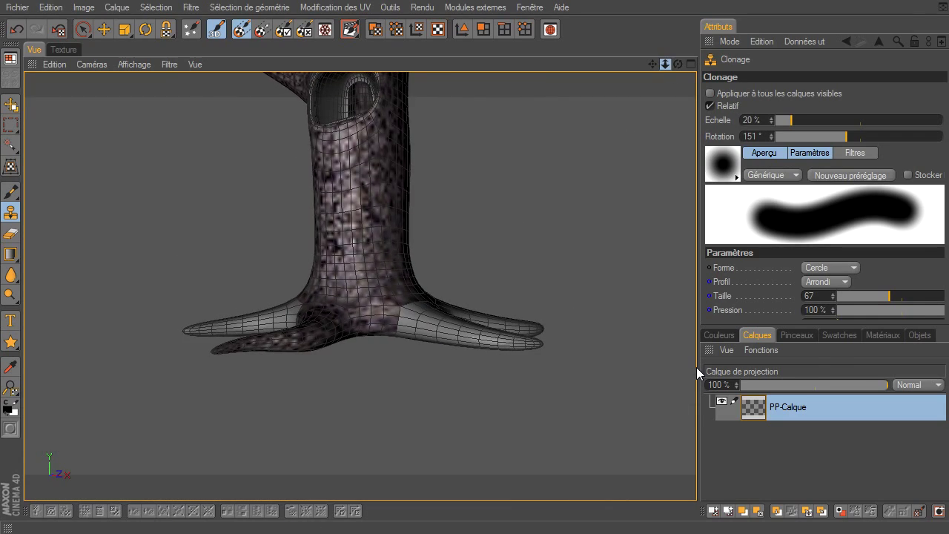
mouse_move(677, 64)
left_mouse_down()
mouse_move(697, 367)
mouse_move(462, 204)
left_mouse_up()
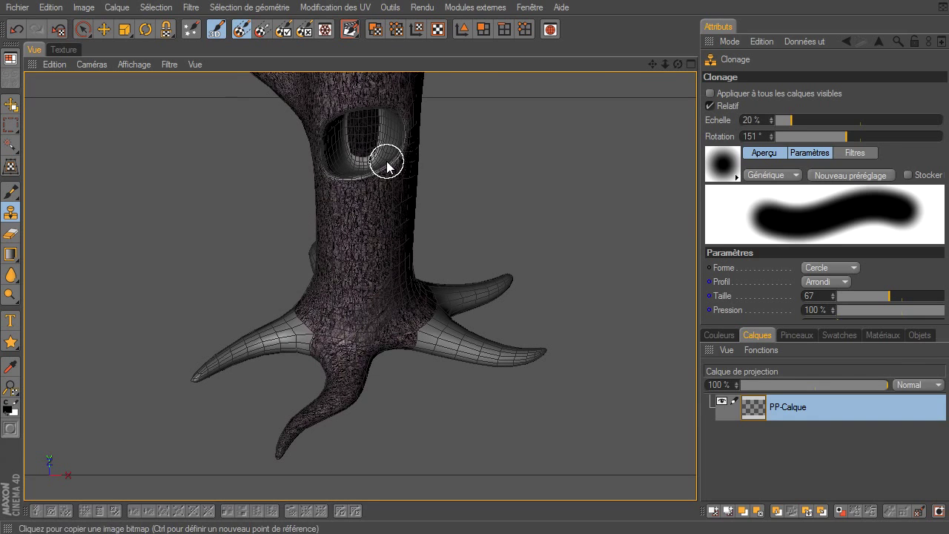
left_click_drag(678, 65, 696, 372)
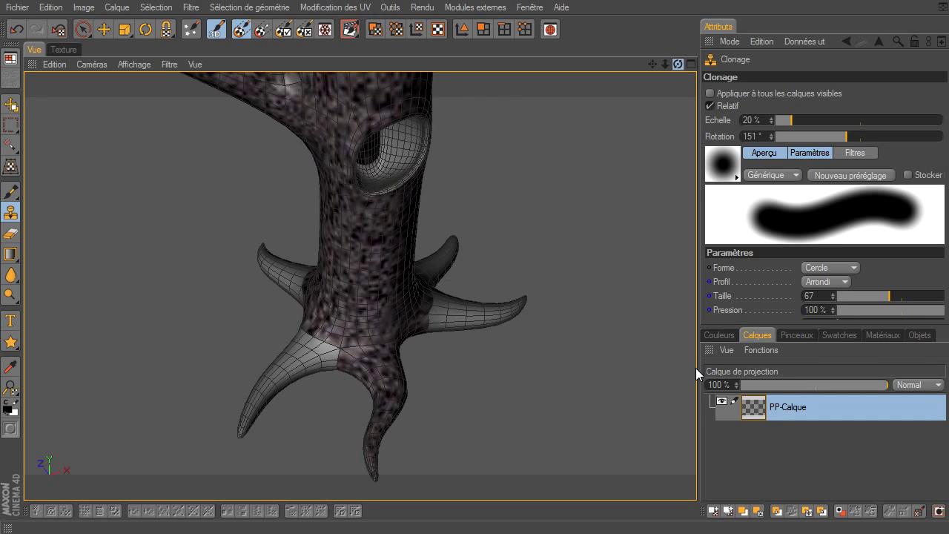
left_click(64, 50)
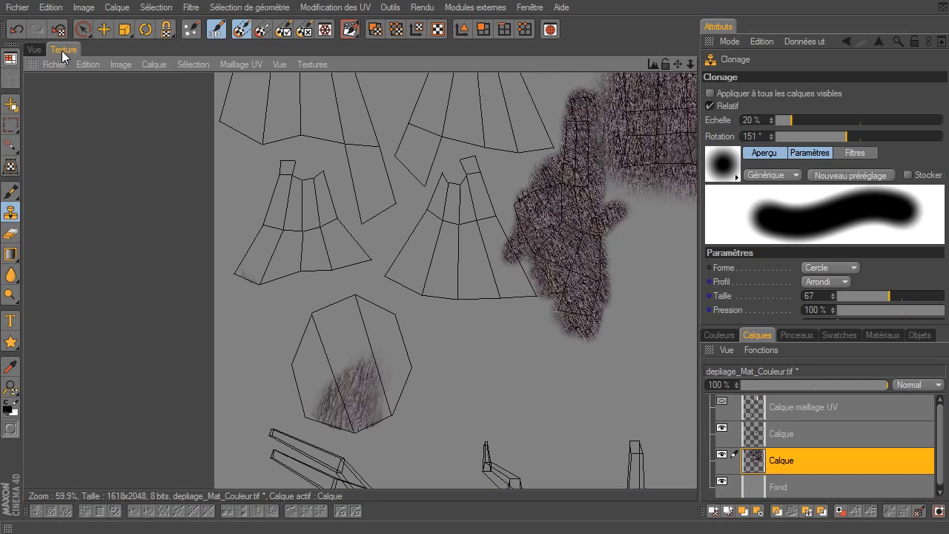
left_click_drag(678, 63, 697, 367)
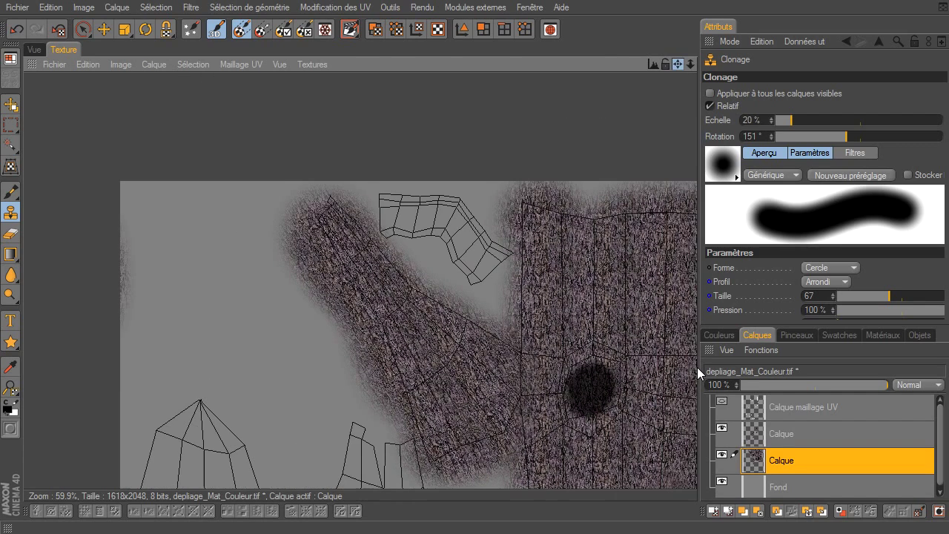
Step: Set the paint colour to white and brush it over the eye-socket UV island
left_click(10, 407)
scroll(749, 487, "down", 1)
left_click_drag(802, 463, 816, 436)
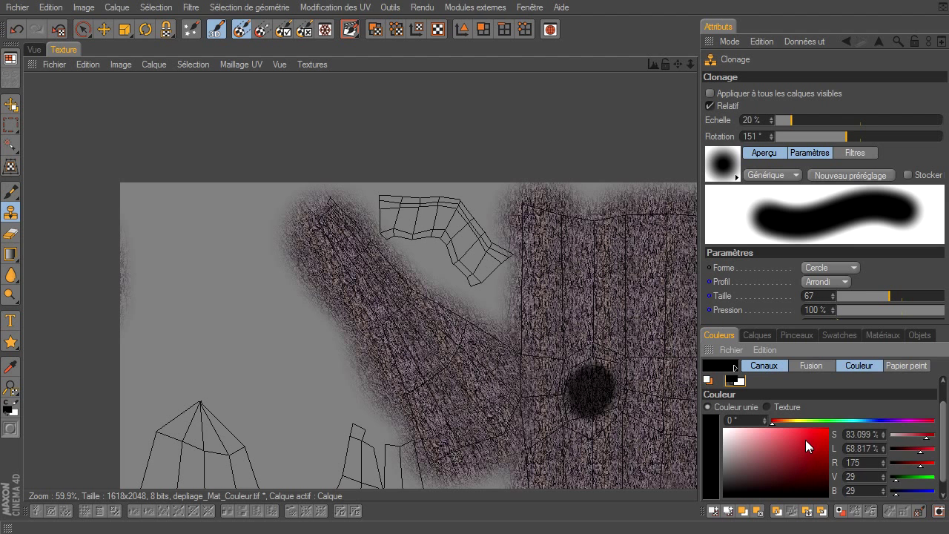
left_click(11, 410)
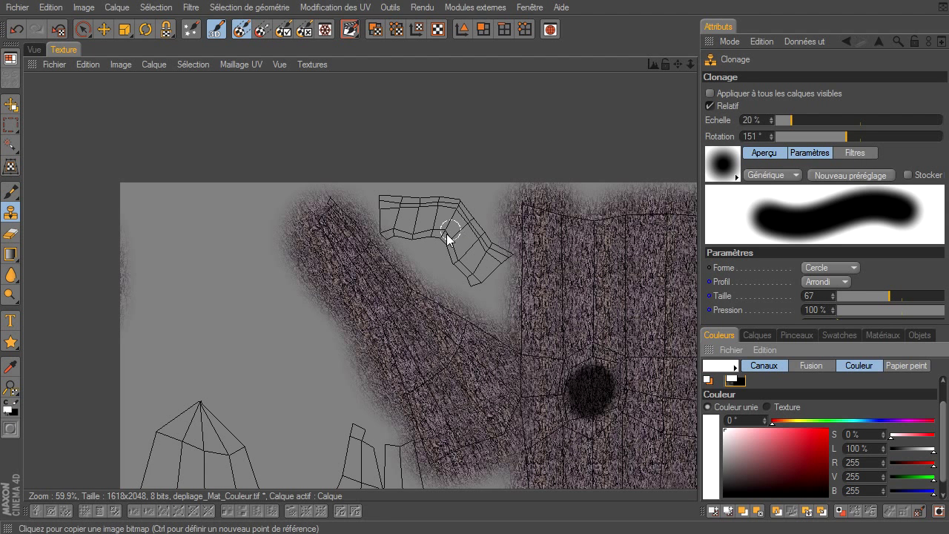
left_click(10, 192)
mouse_move(492, 278)
left_mouse_down()
mouse_move(393, 211)
mouse_move(460, 278)
mouse_move(486, 285)
mouse_move(500, 245)
mouse_move(387, 230)
left_mouse_up()
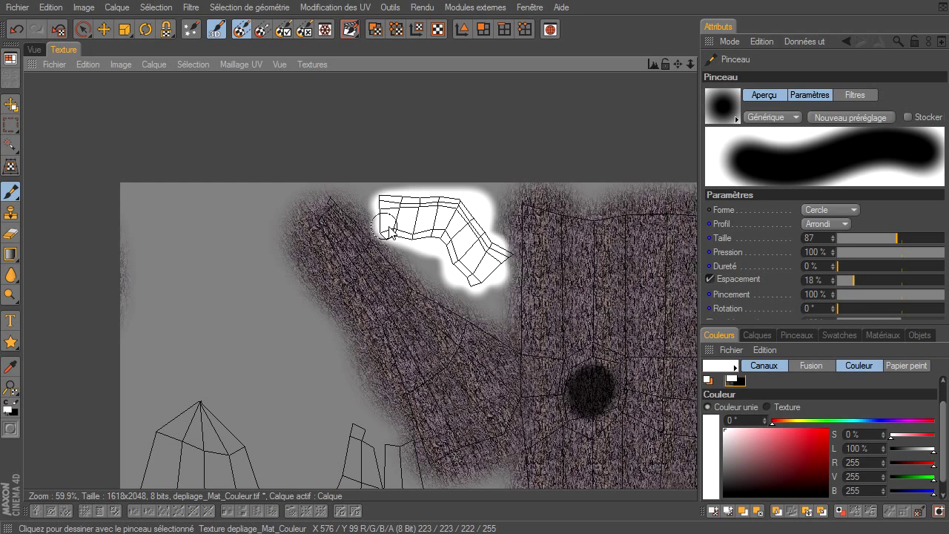
Step: Check the white socket in 3D, then pan and zoom out across the whole texture map
left_click(34, 49)
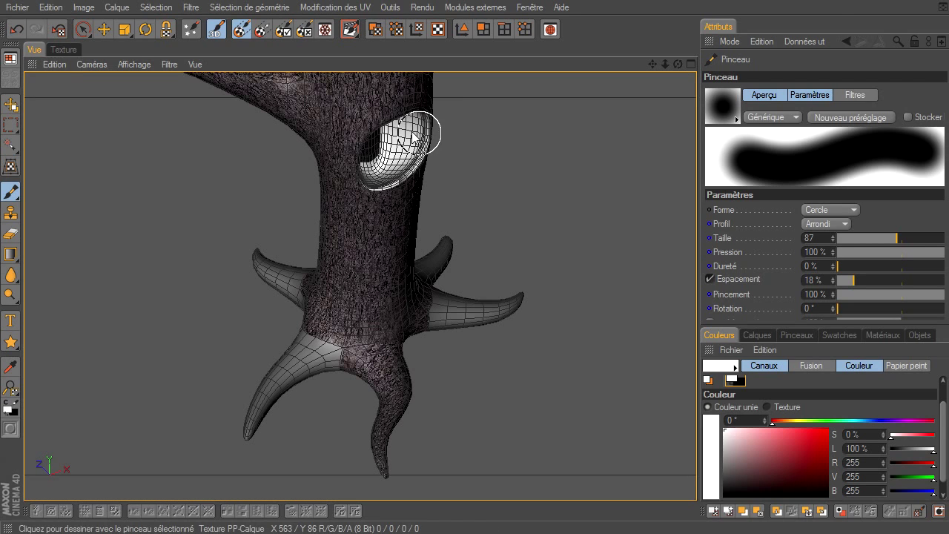
mouse_move(678, 64)
left_mouse_down()
mouse_move(710, 380)
mouse_move(687, 369)
mouse_move(696, 367)
left_mouse_up()
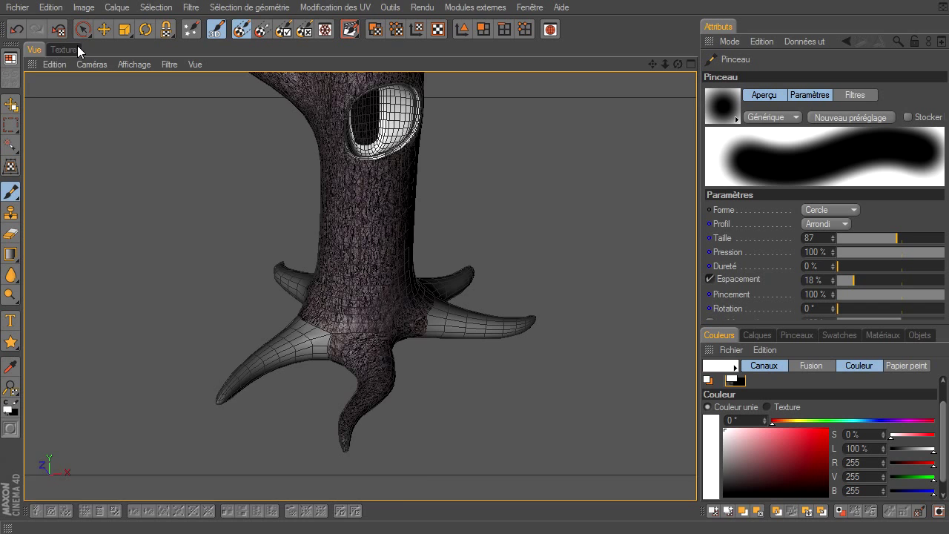
left_click(77, 46)
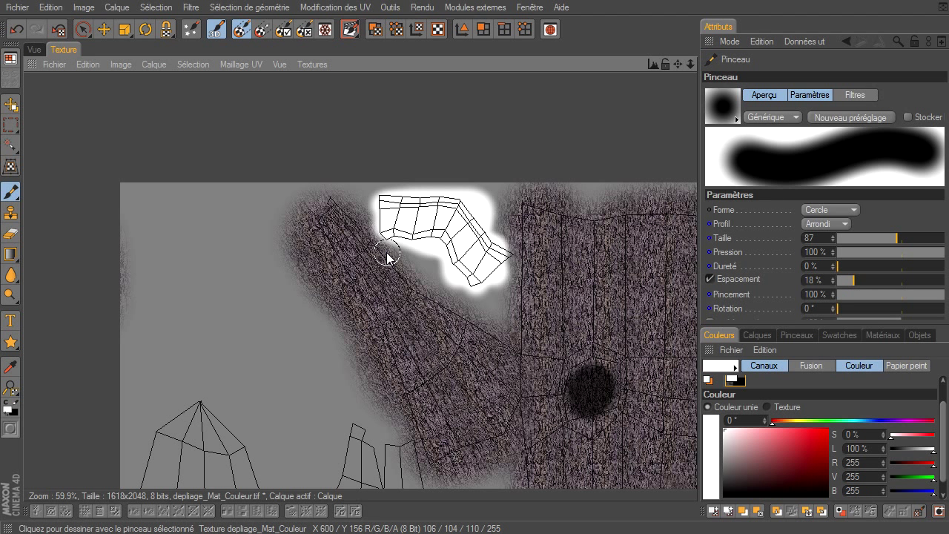
left_click_drag(676, 65, 697, 366)
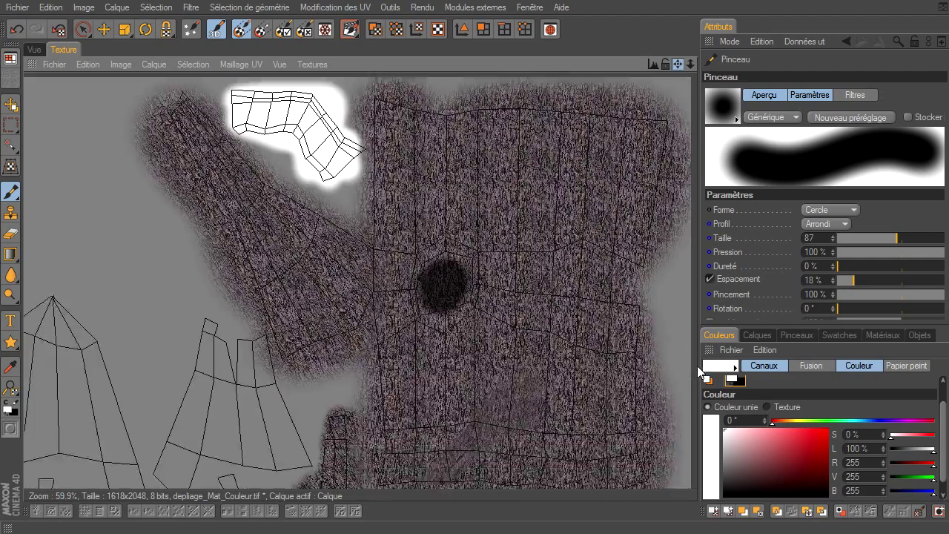
mouse_move(690, 64)
left_mouse_down()
mouse_move(680, 61)
mouse_move(697, 367)
left_mouse_up()
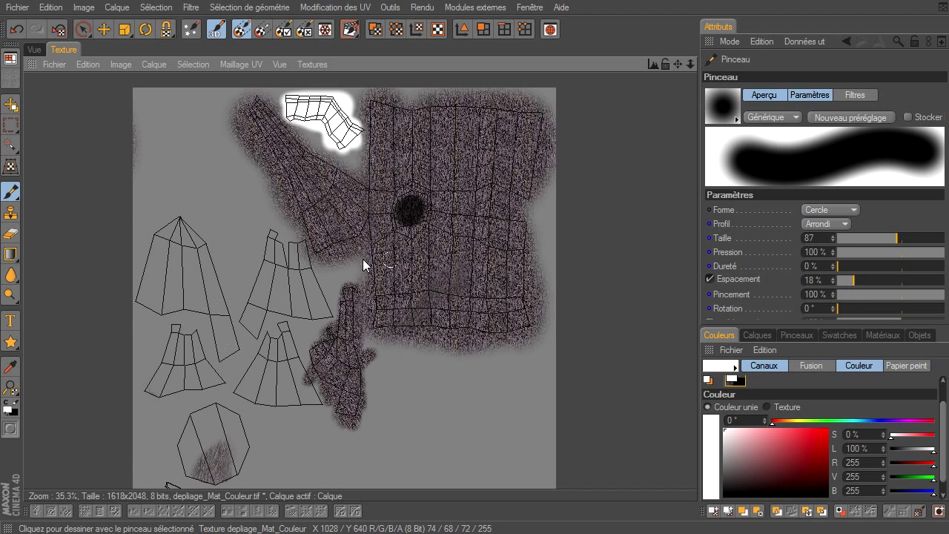
left_click_drag(679, 62, 679, 82)
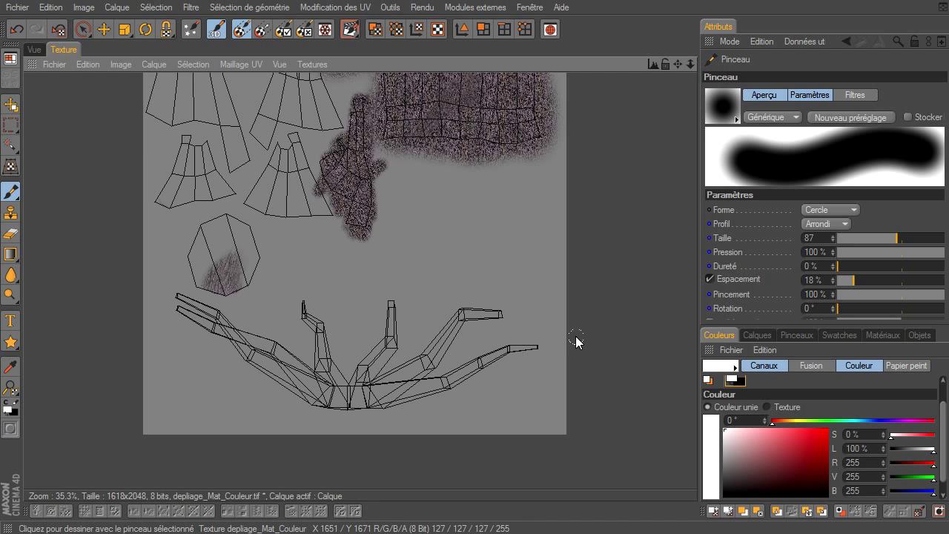
left_click_drag(677, 65, 697, 369)
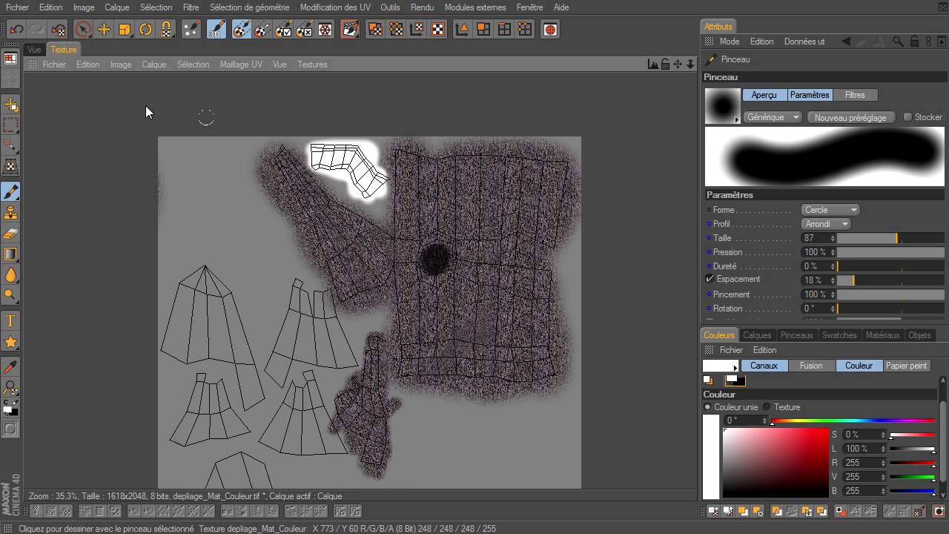
Step: Zoom out in the 3D view to show the whole tree with its branches
left_click(34, 49)
mouse_move(652, 64)
left_mouse_down()
mouse_move(701, 391)
mouse_move(697, 367)
left_mouse_up()
mouse_move(666, 64)
left_mouse_down()
mouse_move(677, 372)
mouse_move(665, 64)
left_mouse_up()
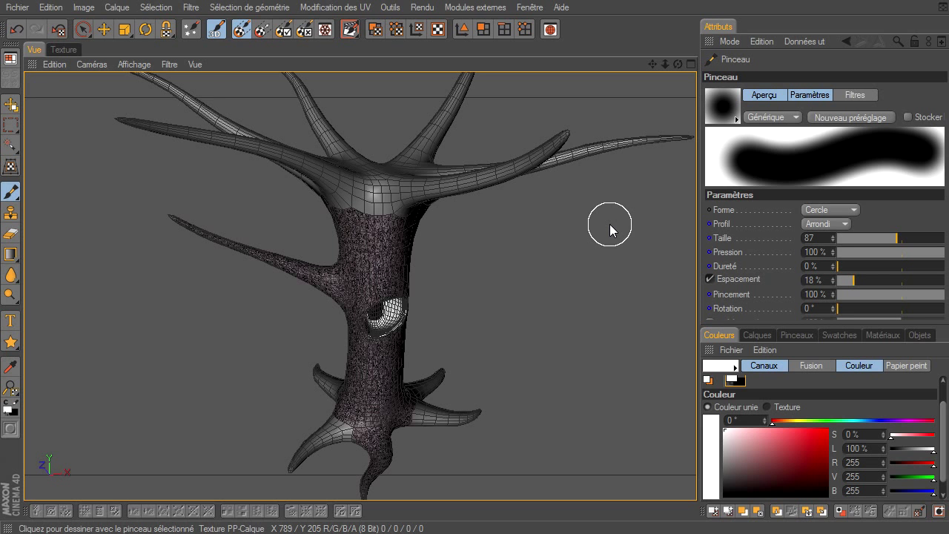
Step: Save the painted depliage_Mat_Couleur.tif texture to disk
left_click(64, 50)
left_click(54, 65)
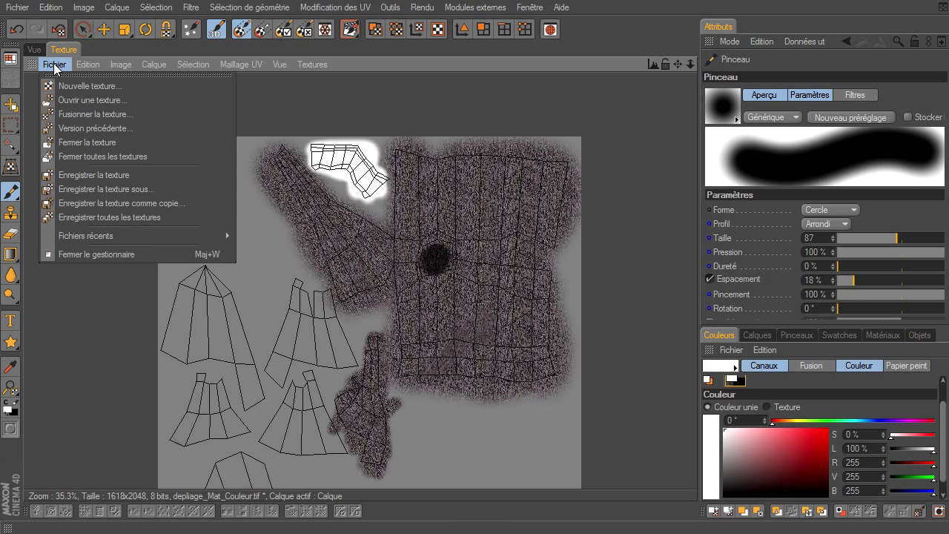
left_click(50, 175)
Step: Switch to the Standard layout and reload the saved image into the Mat material's texture
left_click(11, 58)
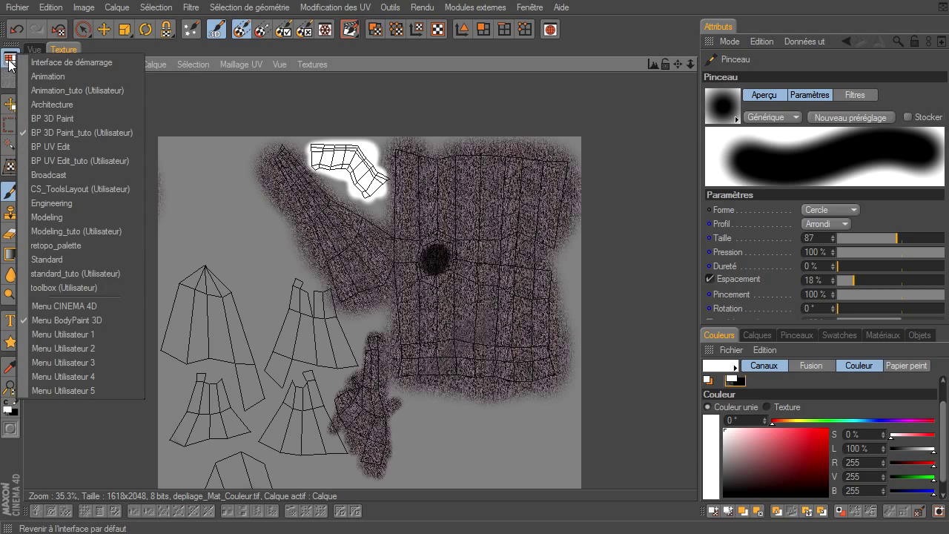
left_click(42, 273)
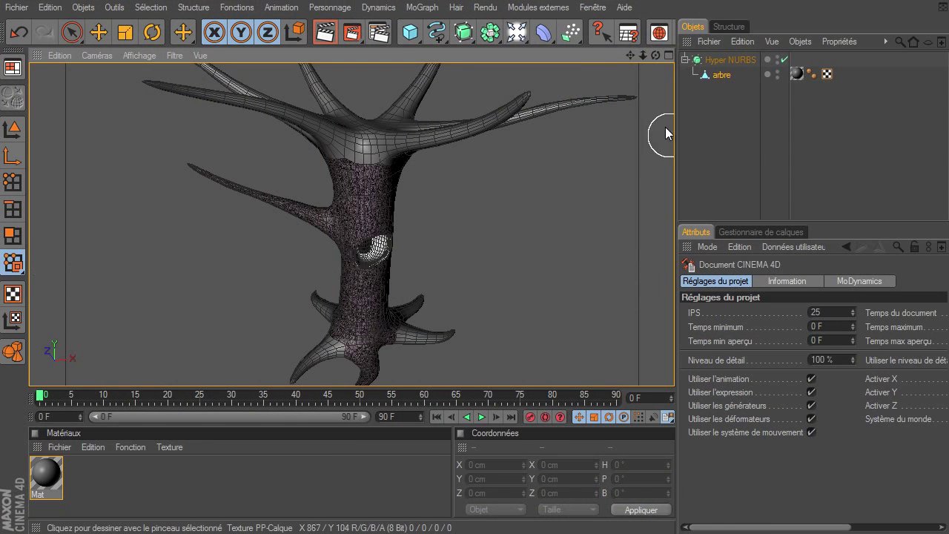
double_click(46, 471)
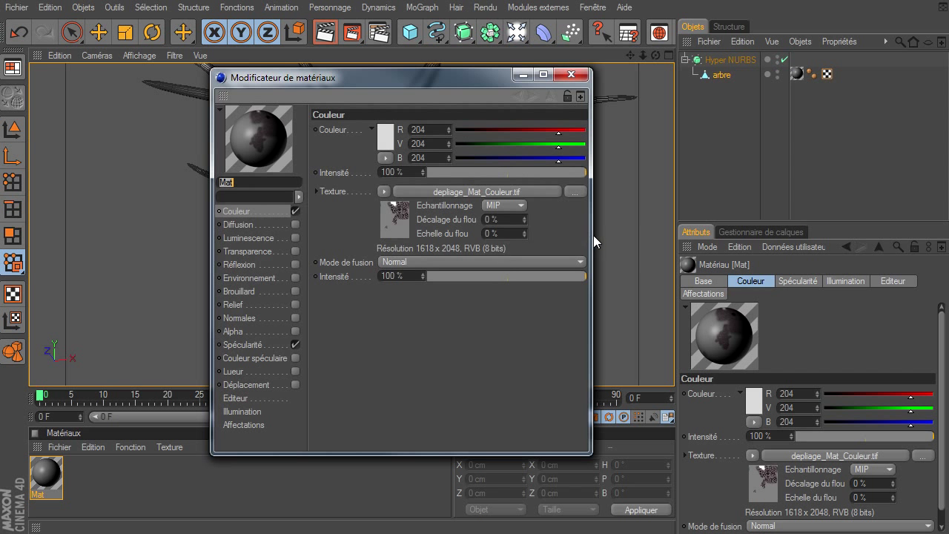
left_click(386, 193)
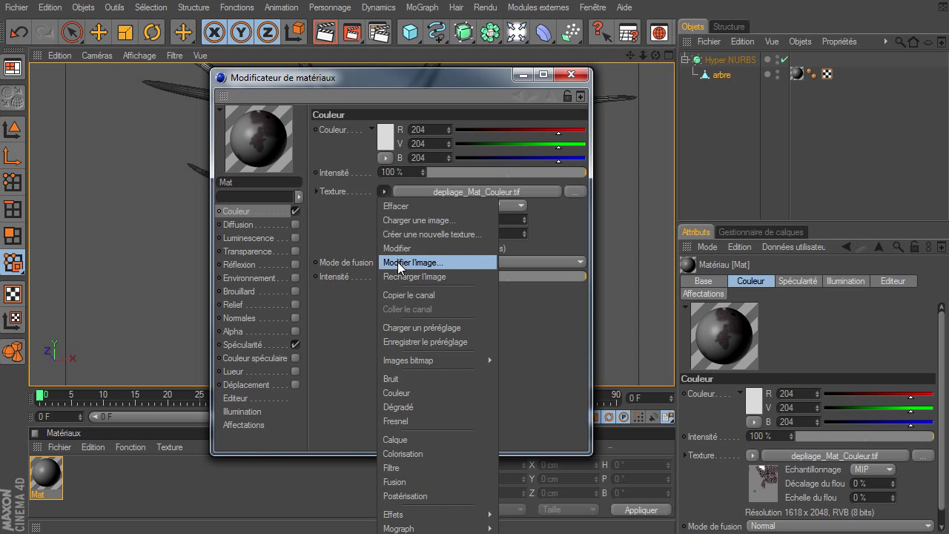
left_click(396, 274)
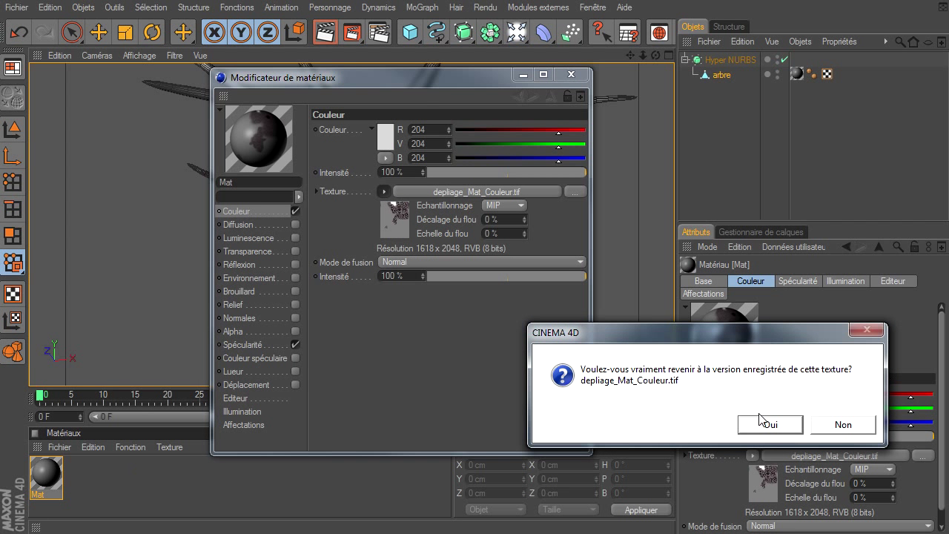
left_click(757, 425)
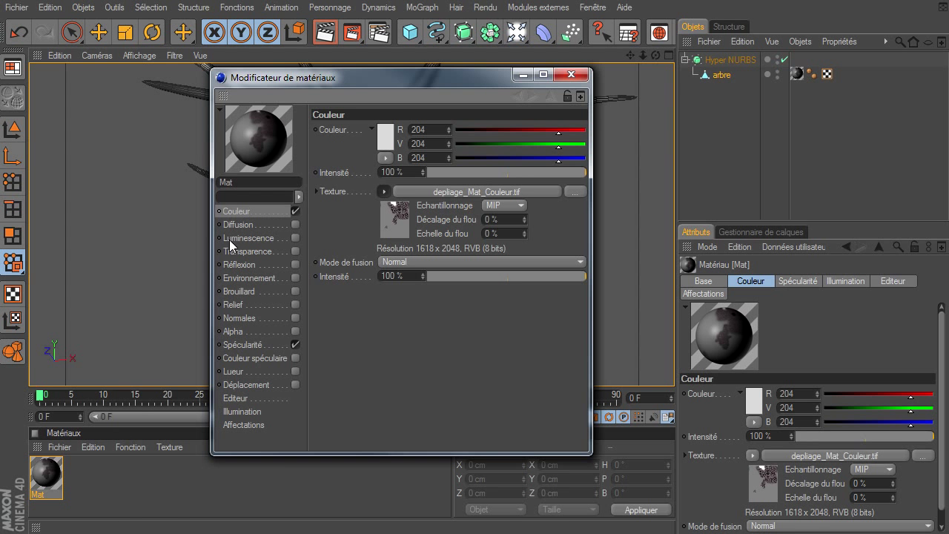
Step: Turn off the Mat material's Spécularité and render a preview of the tree
left_click(296, 344)
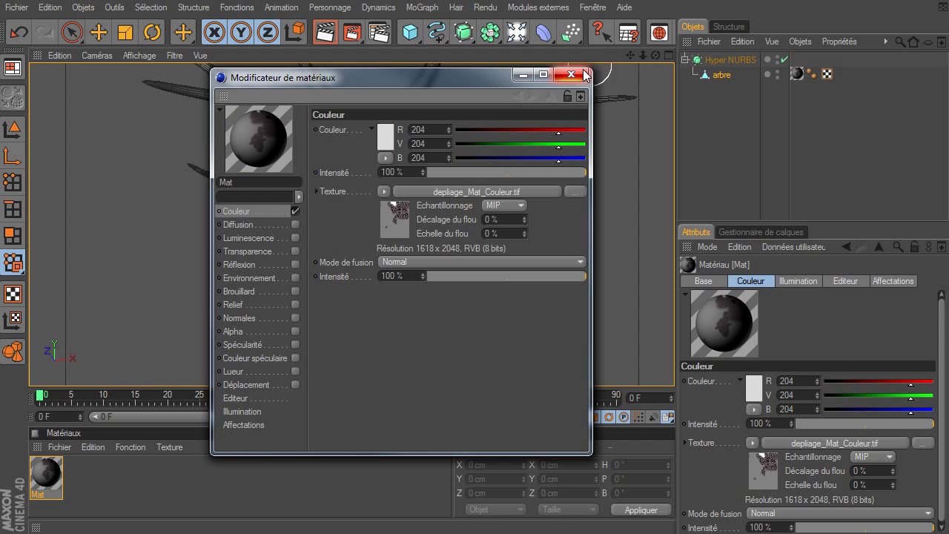
left_click(571, 74)
left_click(324, 36)
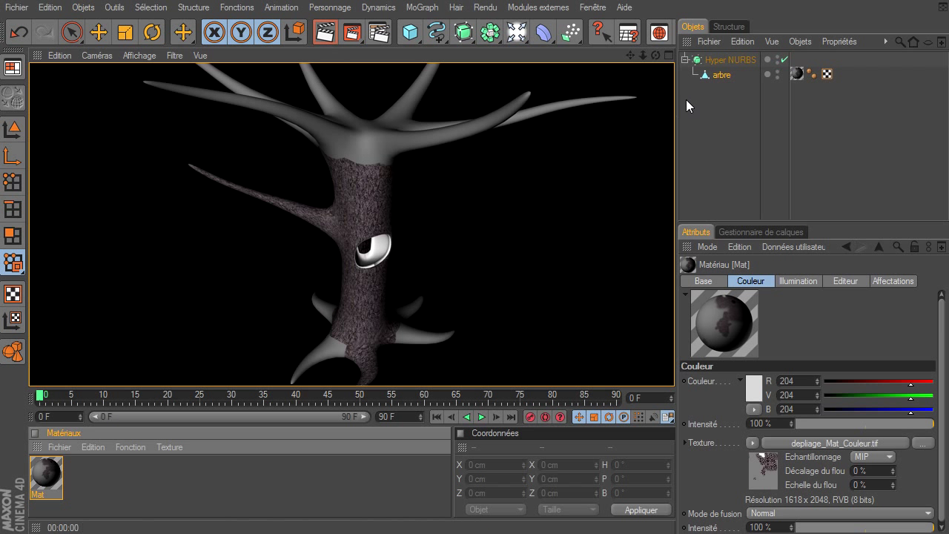
left_click(729, 158)
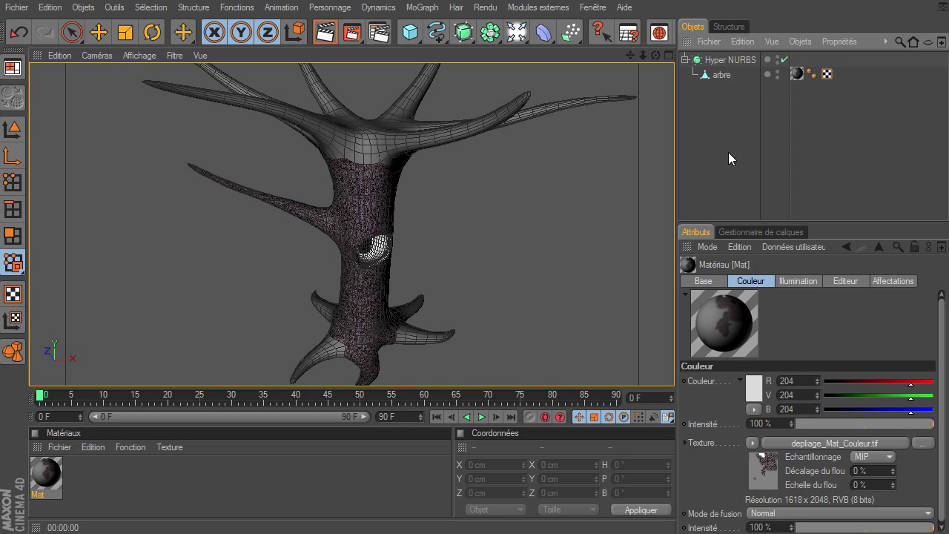